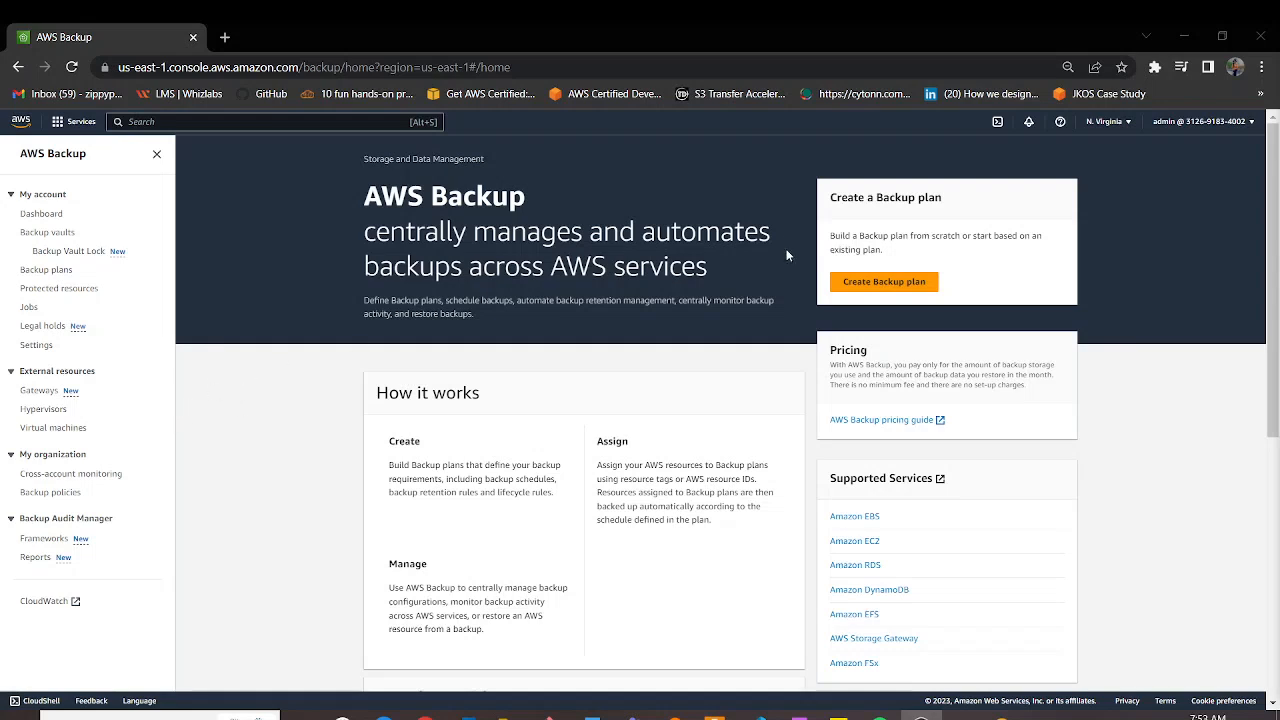
- Start creating a backup plan built from scratch and name it DailyBackups
{"action": "left_click", "coordinate": [884, 281]}
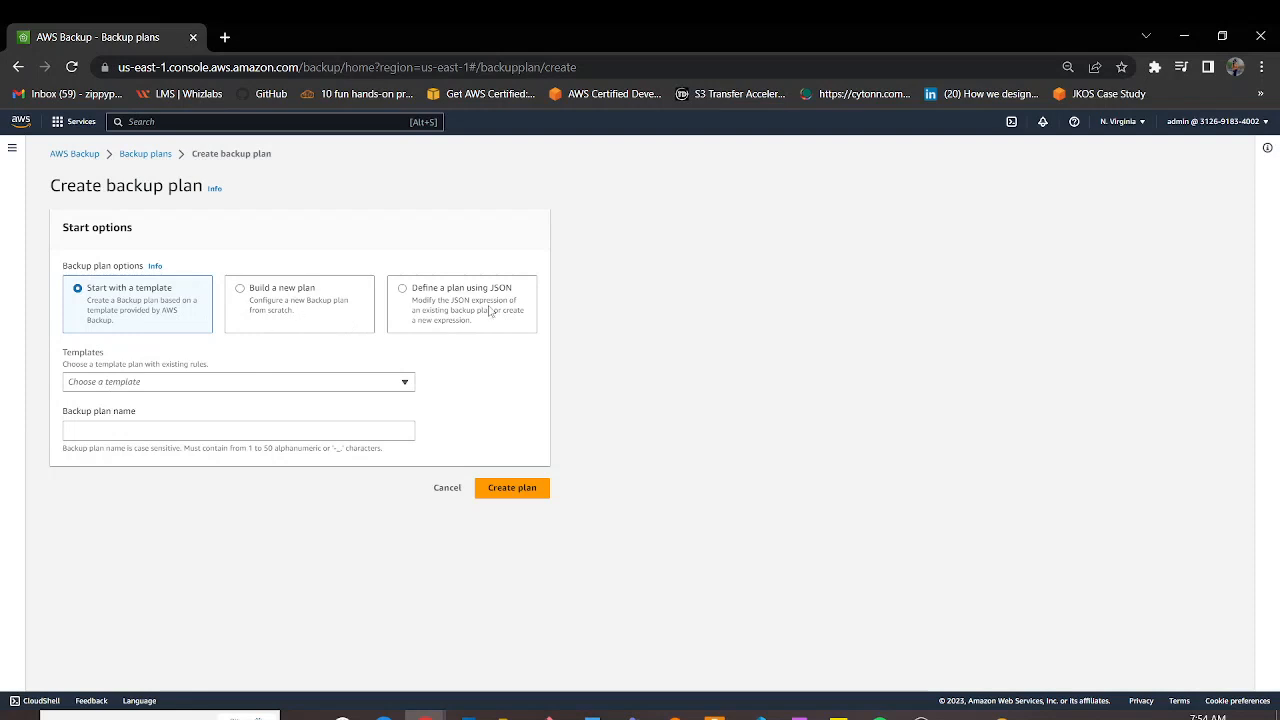
{"action": "left_click", "coordinate": [284, 305]}
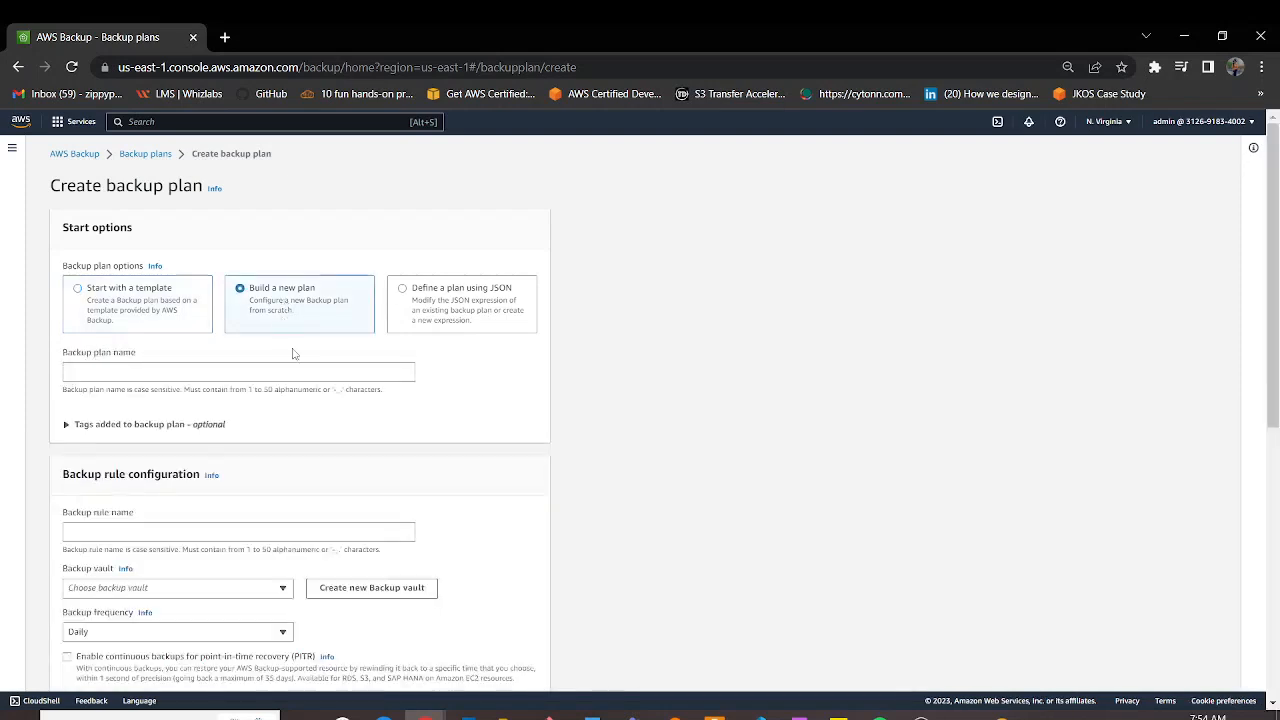
{"action": "scroll", "coordinate": [201, 319], "scroll_direction": "down", "scroll_amount": 1}
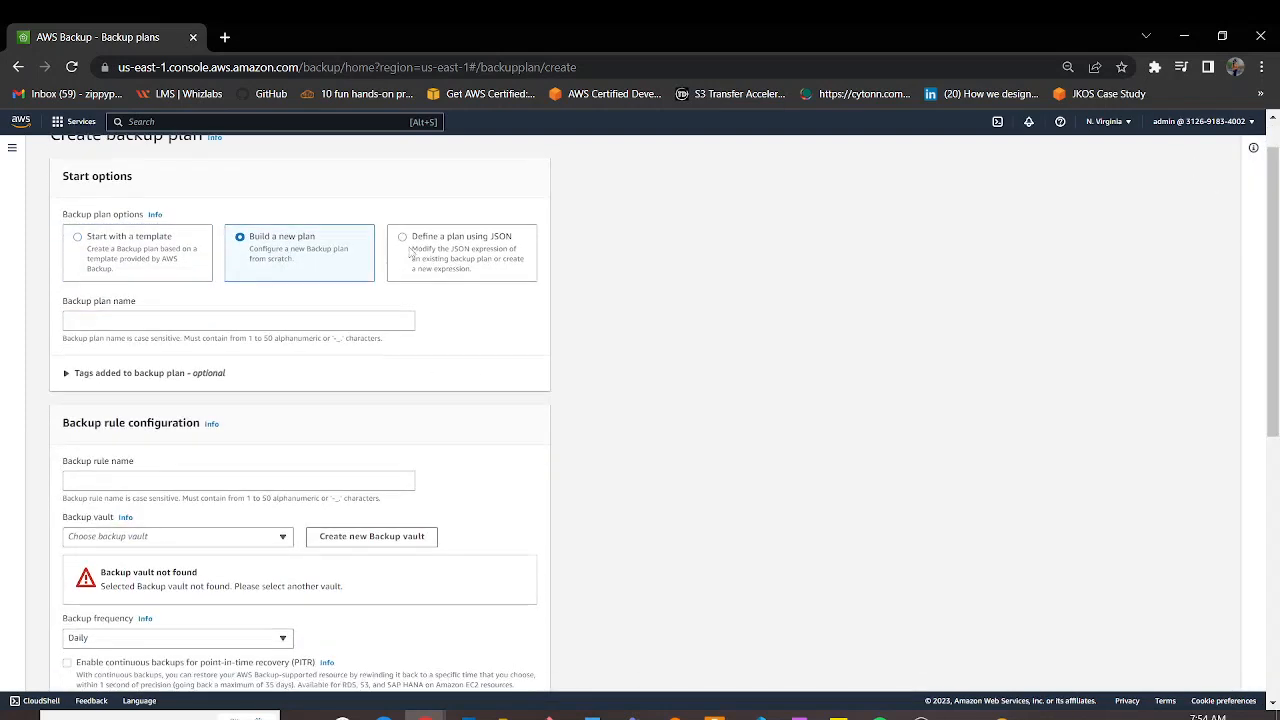
{"action": "left_click", "coordinate": [200, 319]}
{"action": "type", "text": "D"}
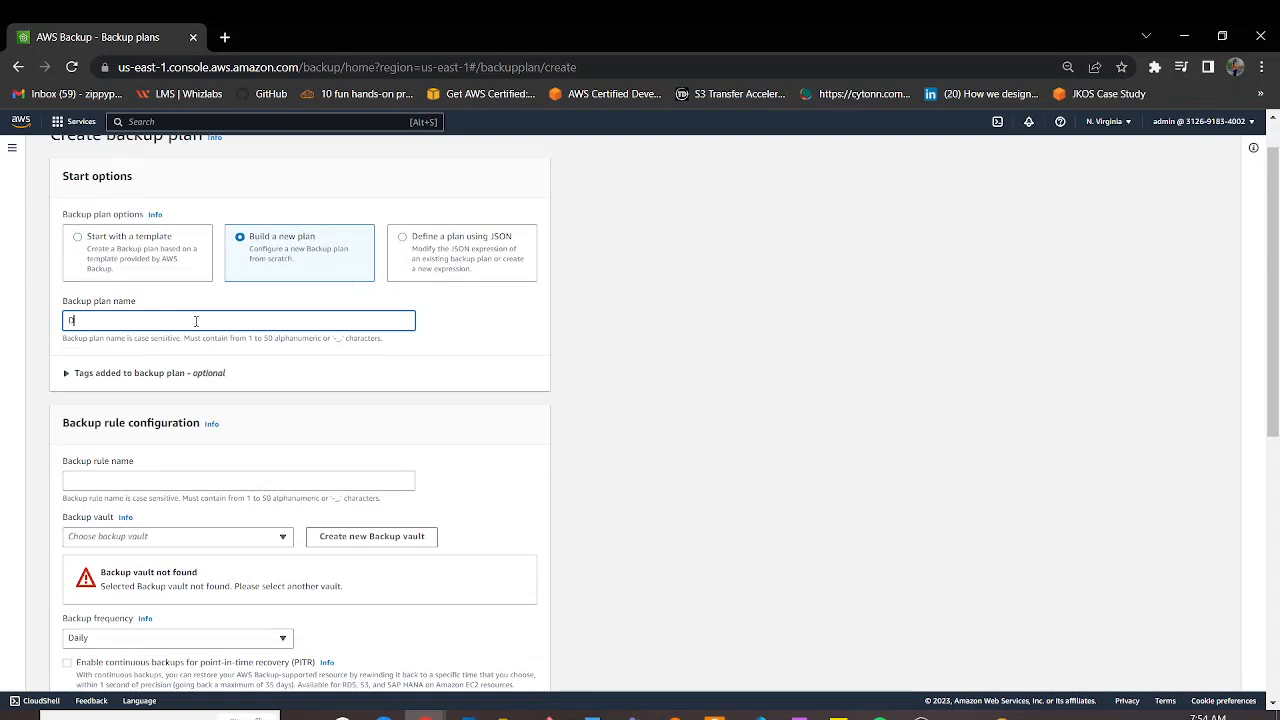
{"action": "type", "text": "ailyBackups"}
{"action": "left_click", "coordinate": [482, 338]}
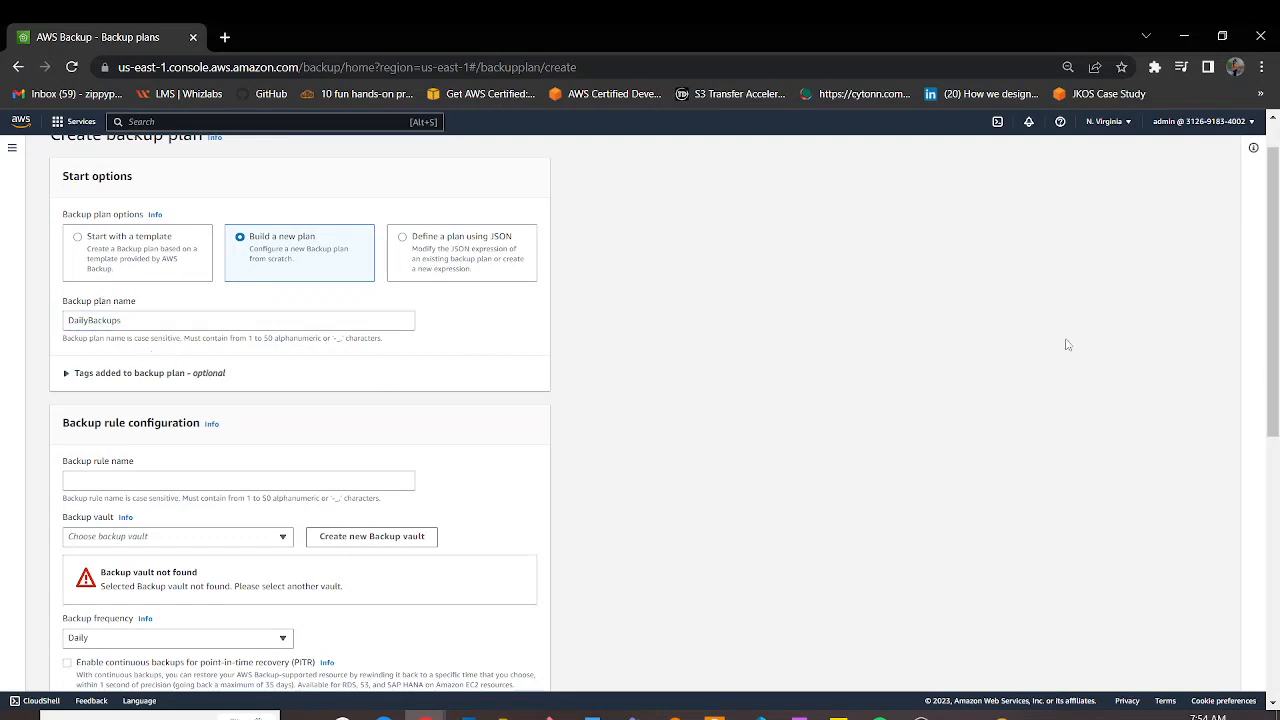
- Add a tag to the backup plan with the key Name and the value Daily
{"action": "left_click_drag", "start_coordinate": [1273, 233], "coordinate": [1273, 281]}
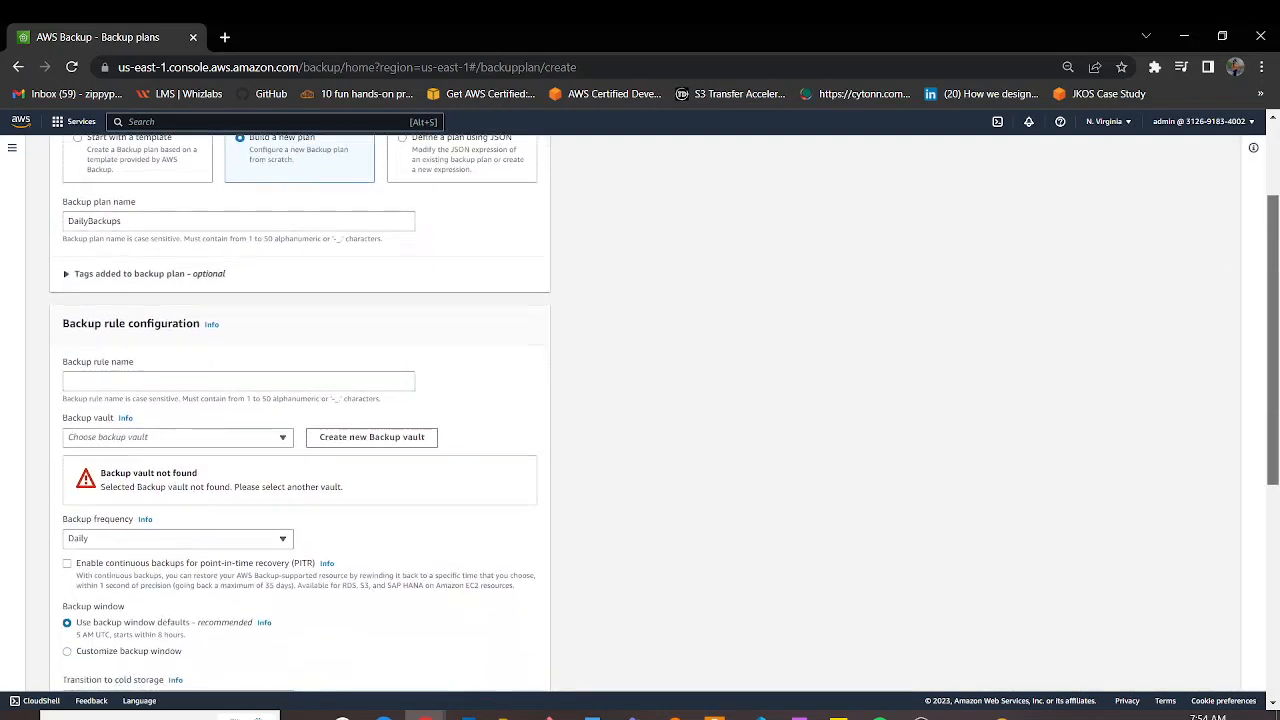
{"action": "left_click", "coordinate": [100, 274]}
{"action": "left_click", "coordinate": [103, 325]}
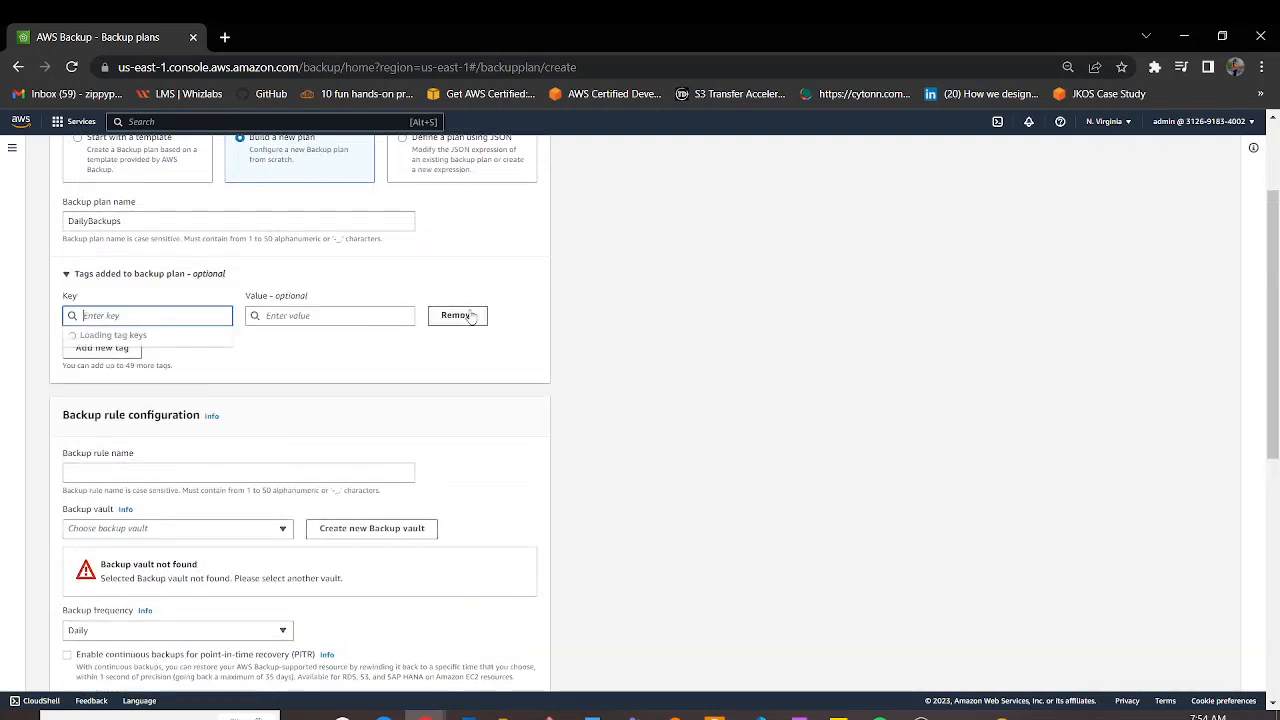
{"action": "type", "text": "Name"}
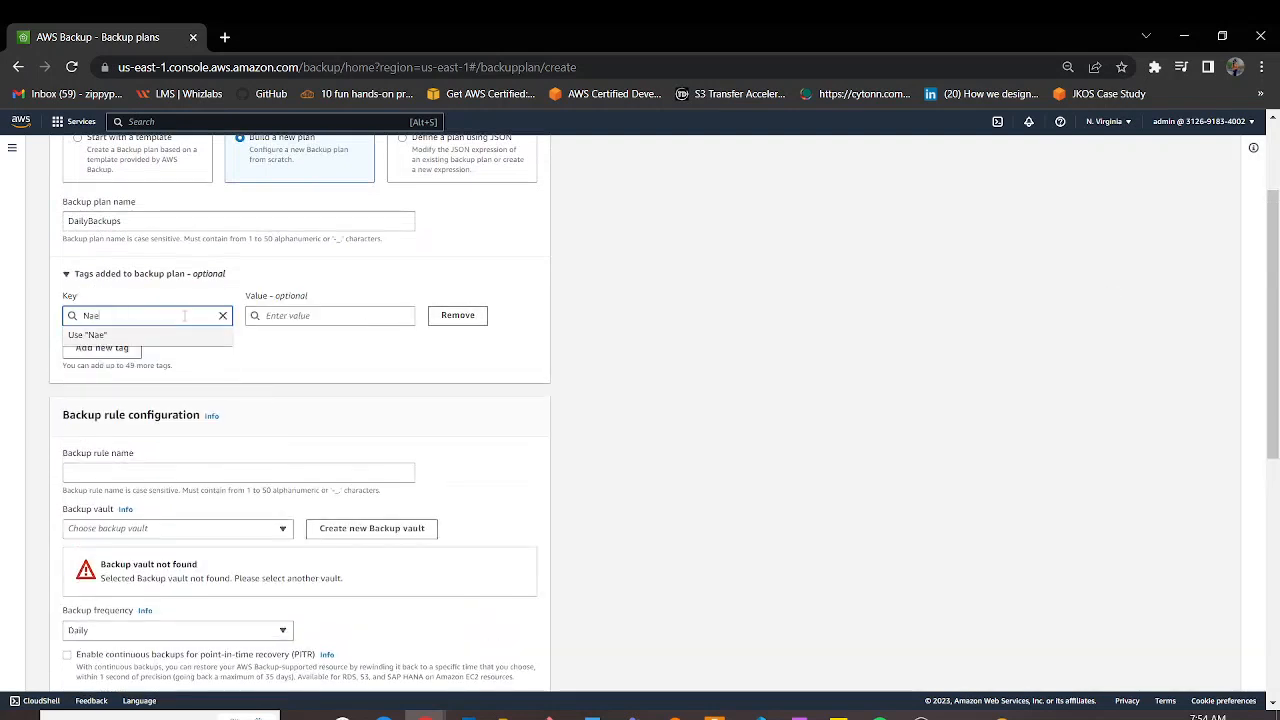
{"action": "left_click", "coordinate": [320, 314]}
{"action": "type", "text": "Daily"}
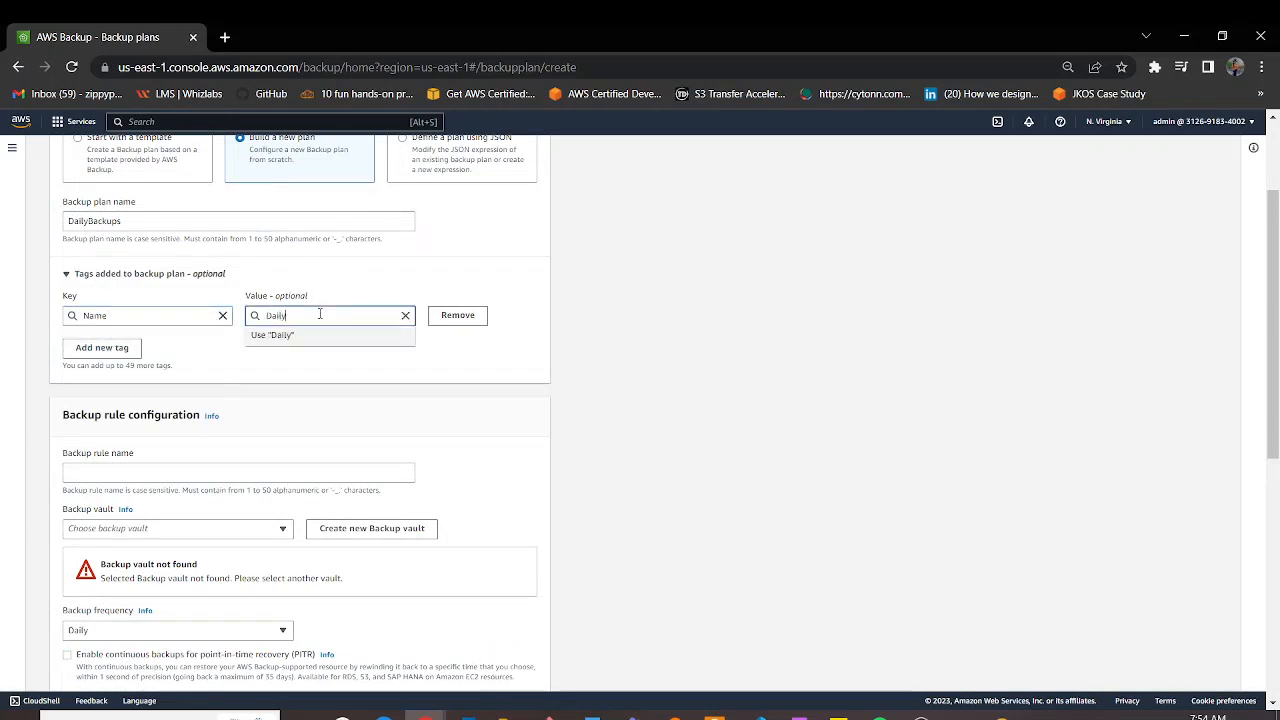
{"action": "left_click", "coordinate": [486, 365]}
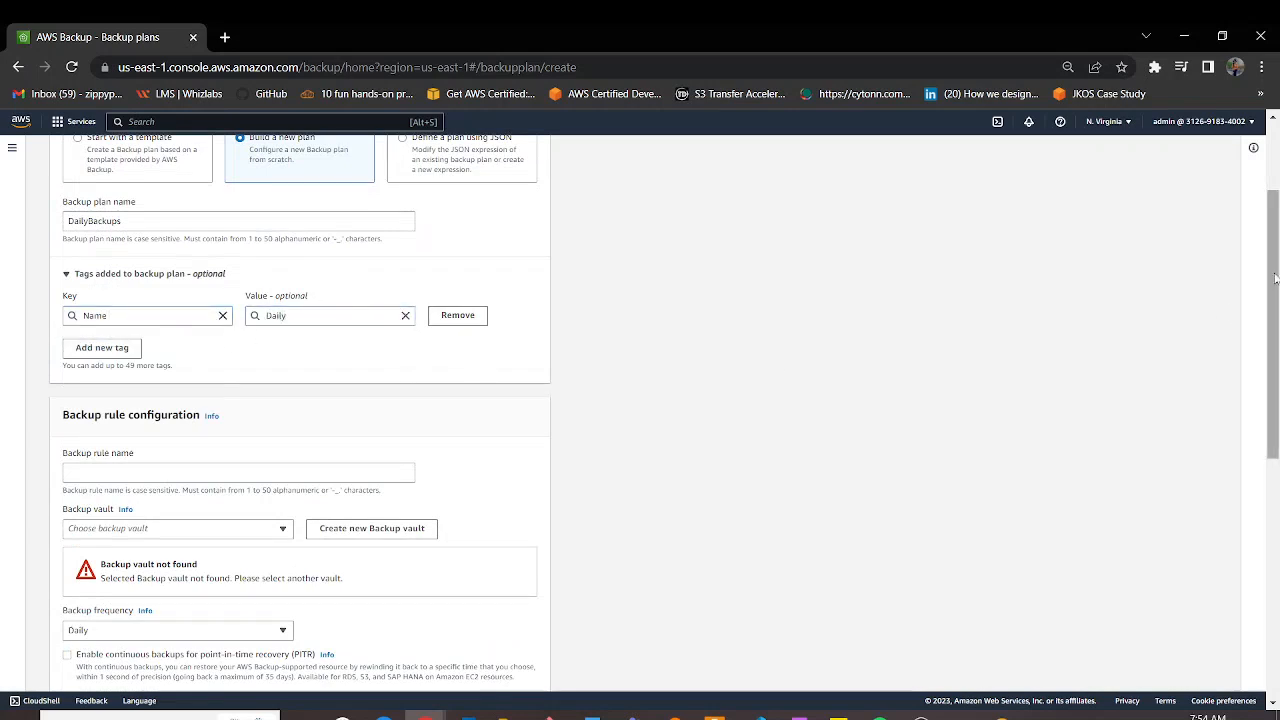
- Name the backup rule DailyBackup
{"action": "scroll", "coordinate": [1170, 348], "scroll_direction": "down", "scroll_amount": 2}
{"action": "left_click", "coordinate": [111, 347]}
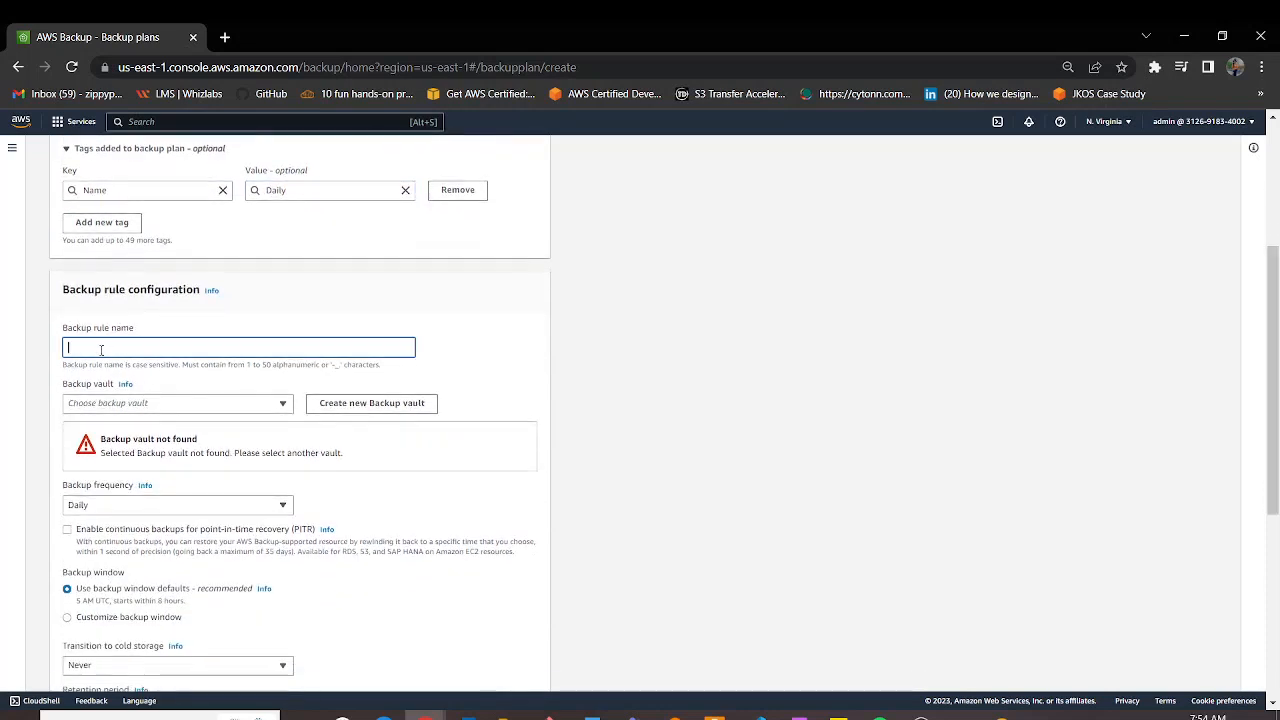
{"action": "type", "text": "DailyBACKUP"}
{"action": "key", "text": "BackSpace"}
{"action": "key", "text": "BackSpace"}
{"action": "key", "text": "BackSpace"}
{"action": "key", "text": "BackSpace"}
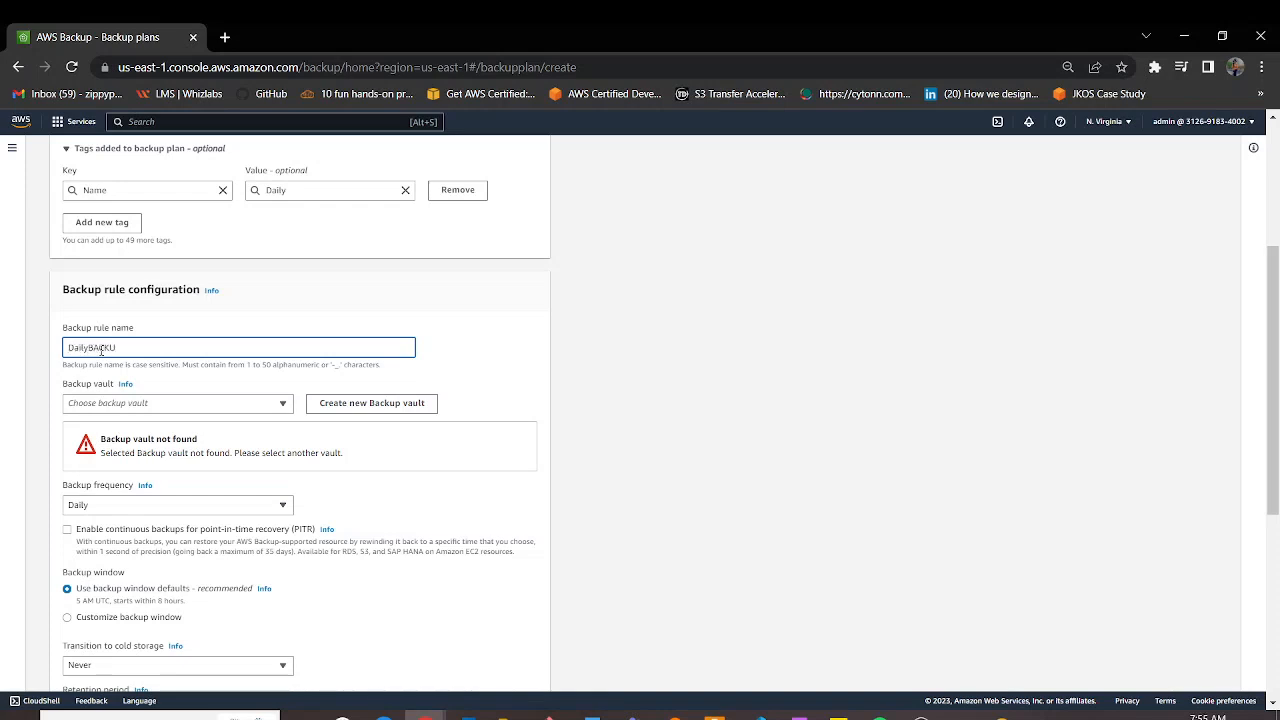
{"action": "key", "text": "BackSpace"}
{"action": "type", "text": "ackup"}
{"action": "left_click", "coordinate": [448, 365]}
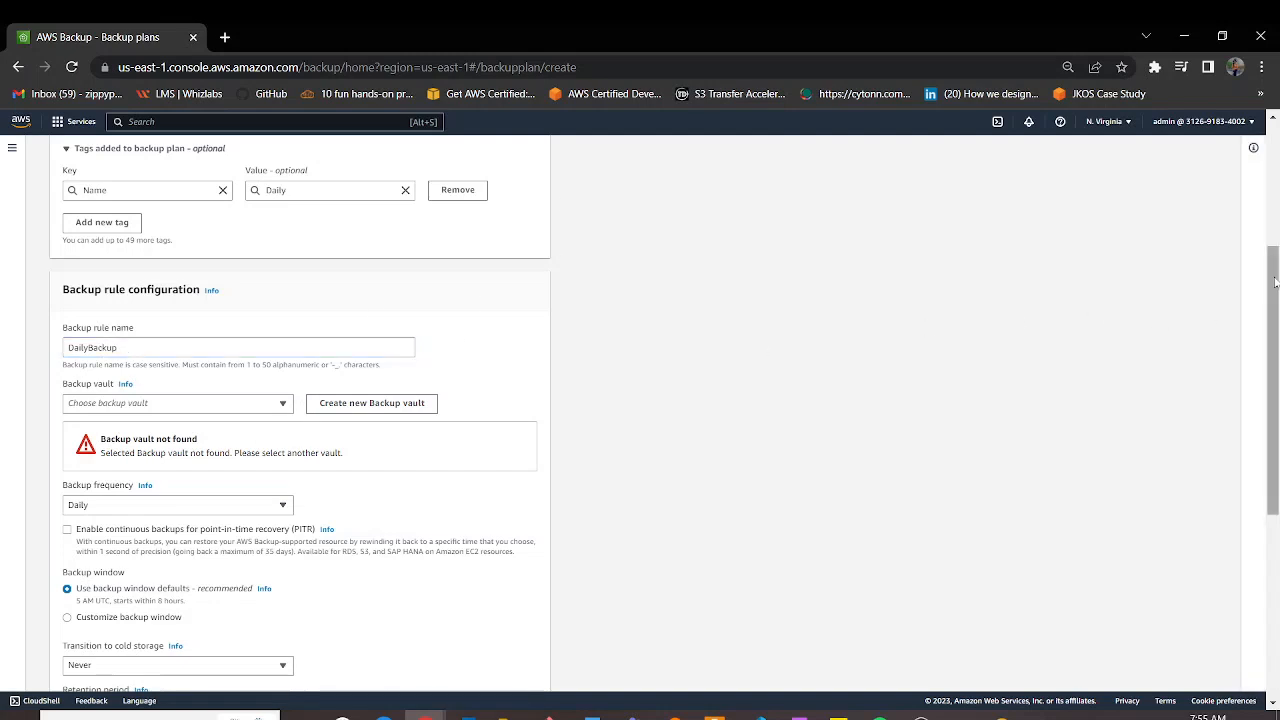
- Create a new backup vault named Daily for the rule, encrypted with the default aws/backup key
{"action": "left_click_drag", "start_coordinate": [1275, 283], "coordinate": [1274, 301]}
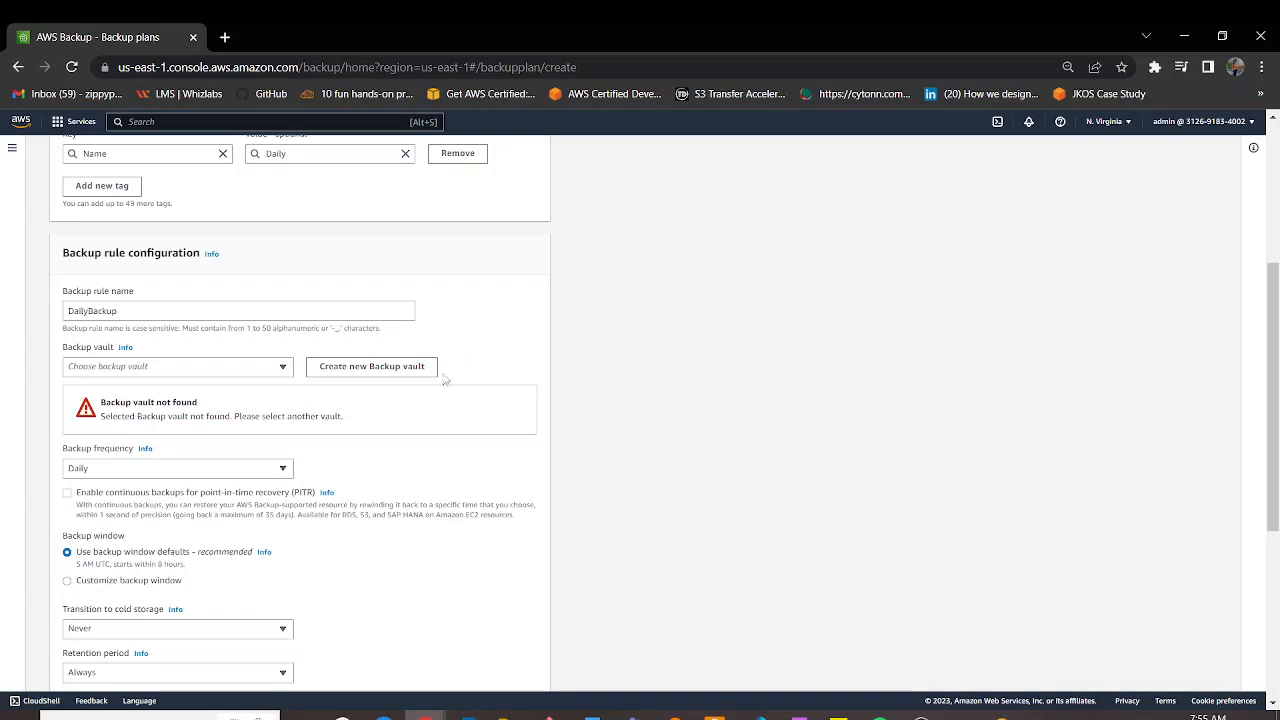
{"action": "left_click", "coordinate": [367, 370]}
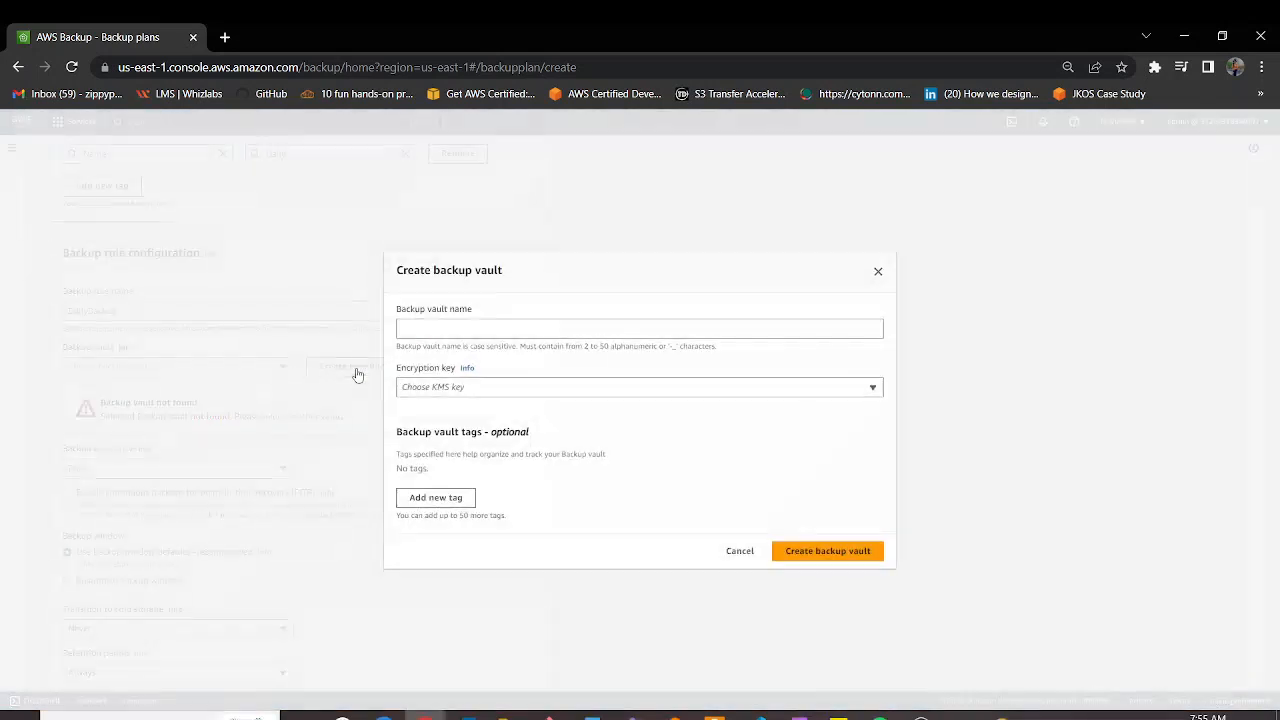
{"action": "left_click", "coordinate": [448, 330]}
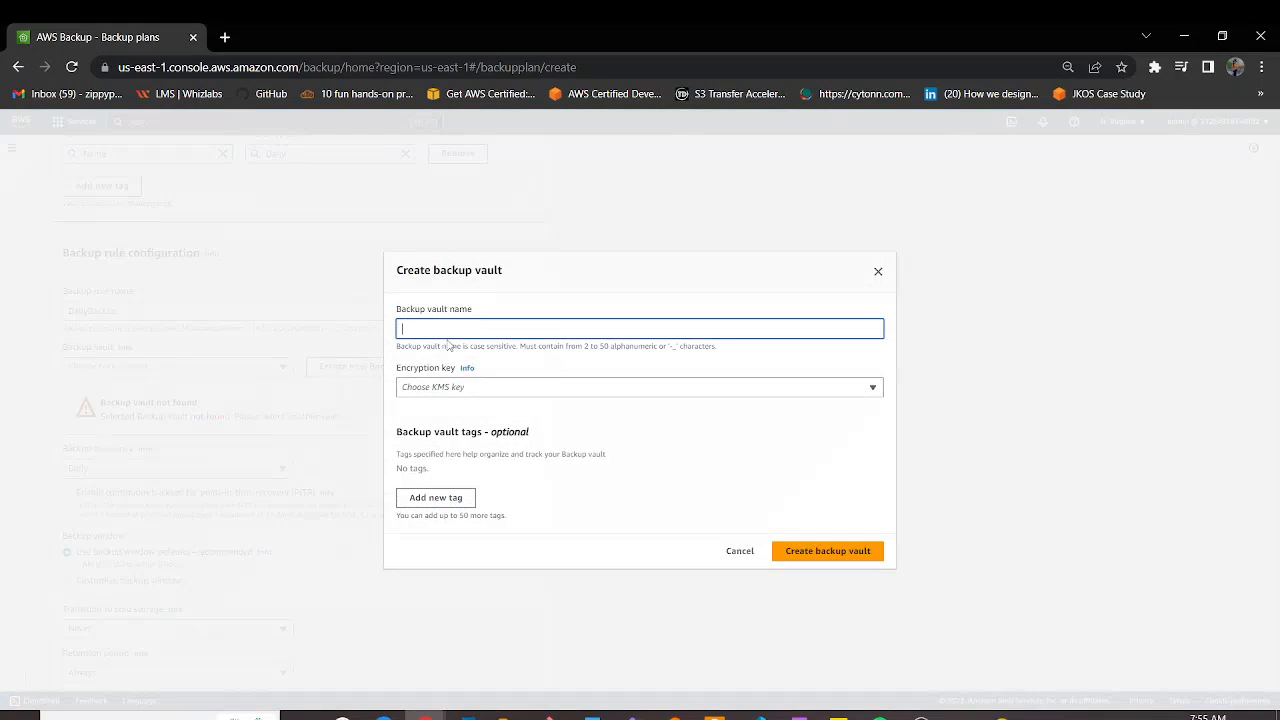
{"action": "type", "text": "Daily"}
{"action": "left_click", "coordinate": [476, 390]}
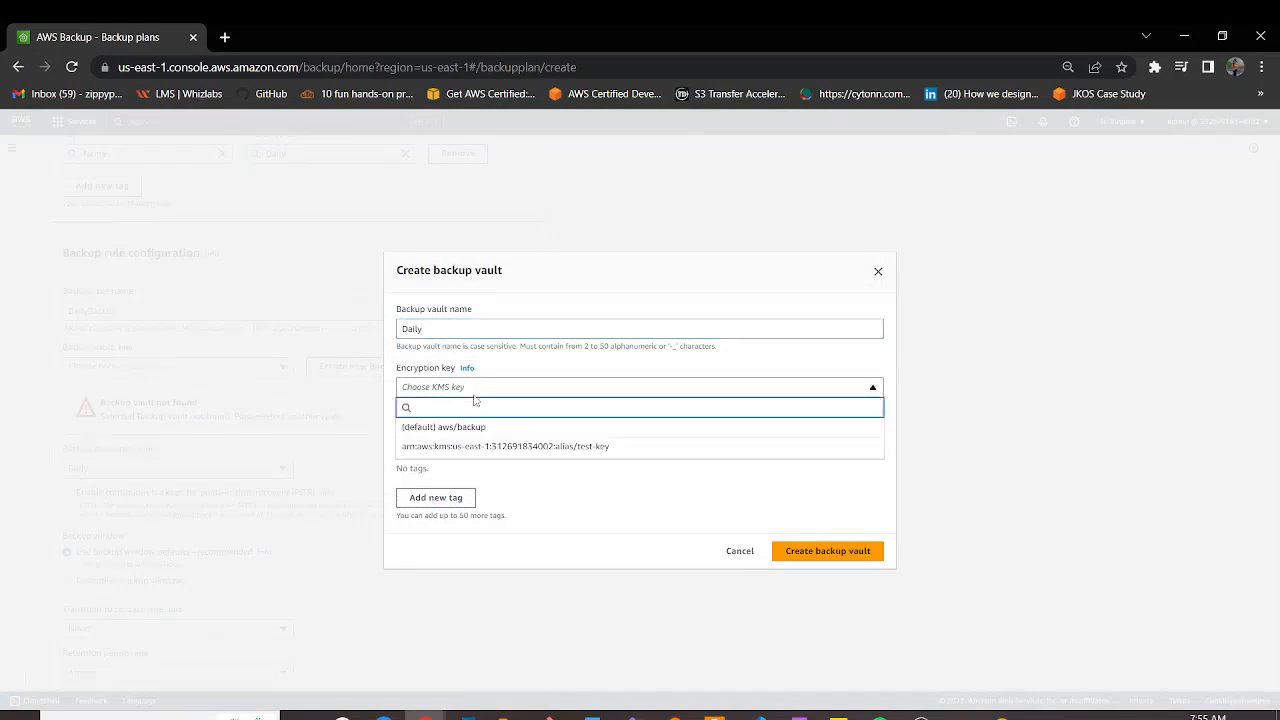
{"action": "left_click", "coordinate": [492, 428]}
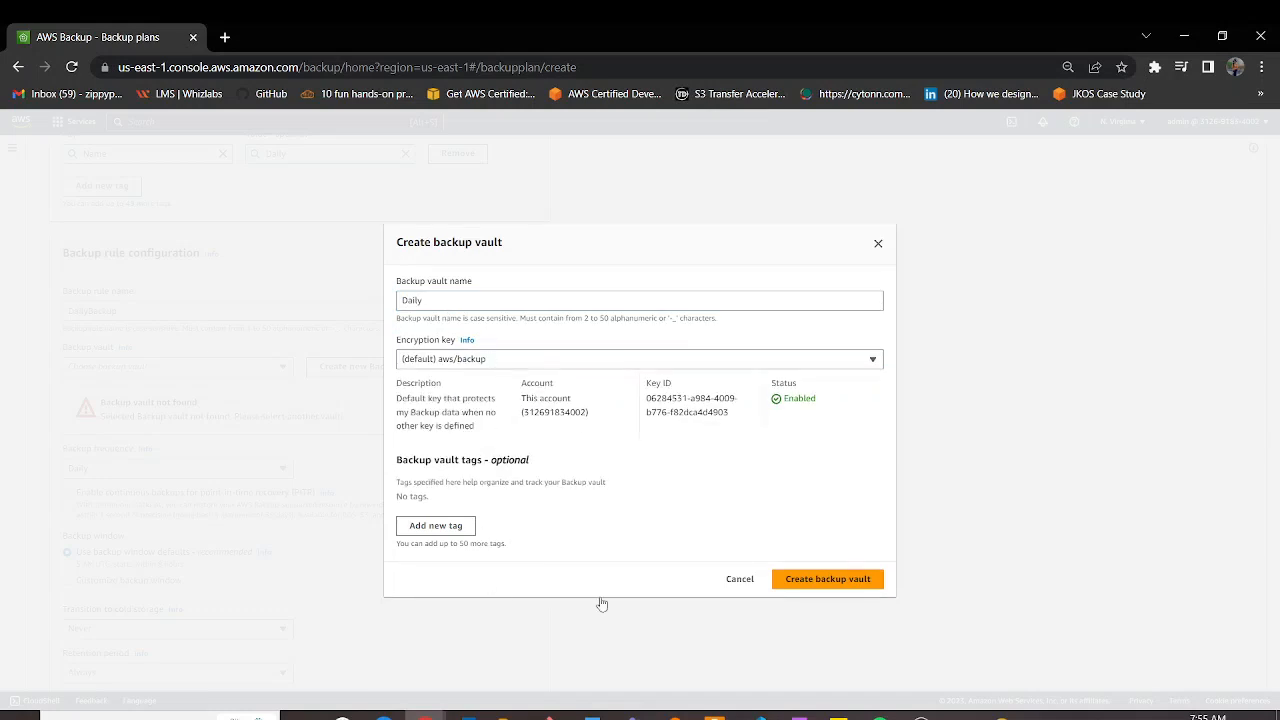
{"action": "left_click", "coordinate": [825, 576]}
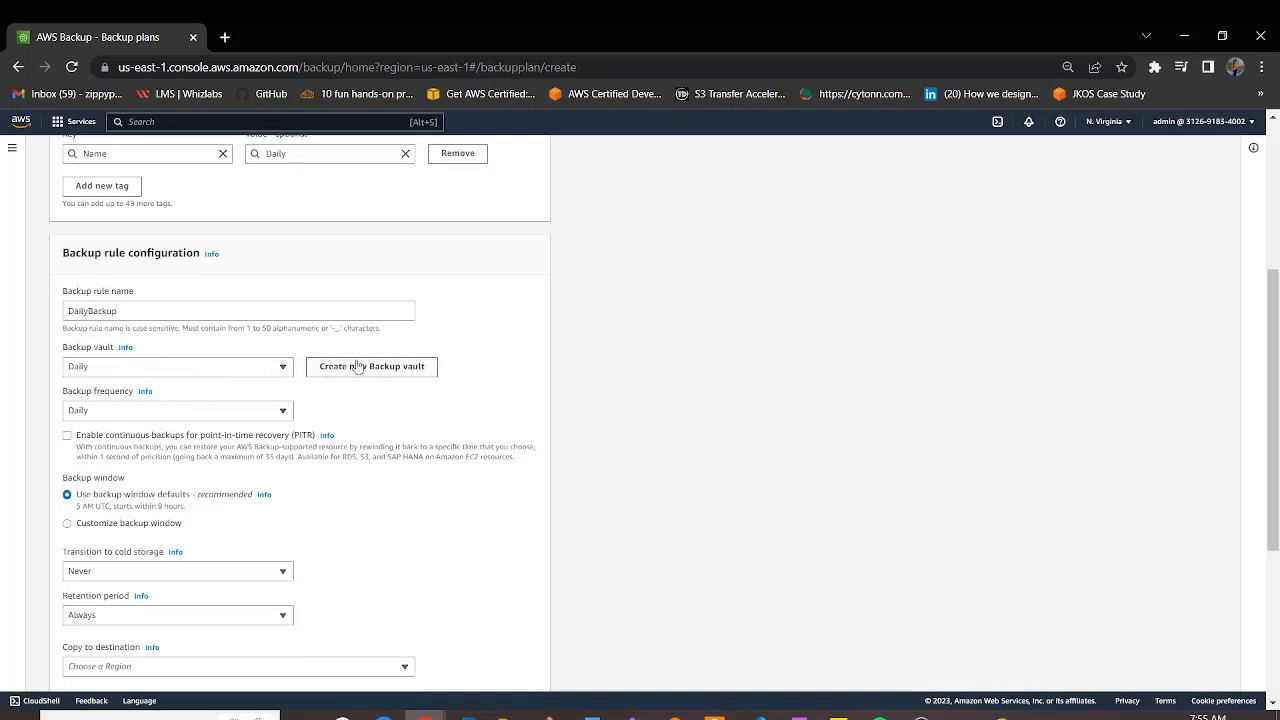
- Look through the backup frequency choices and review the plan and rule settings entered so far
{"action": "left_click", "coordinate": [276, 414]}
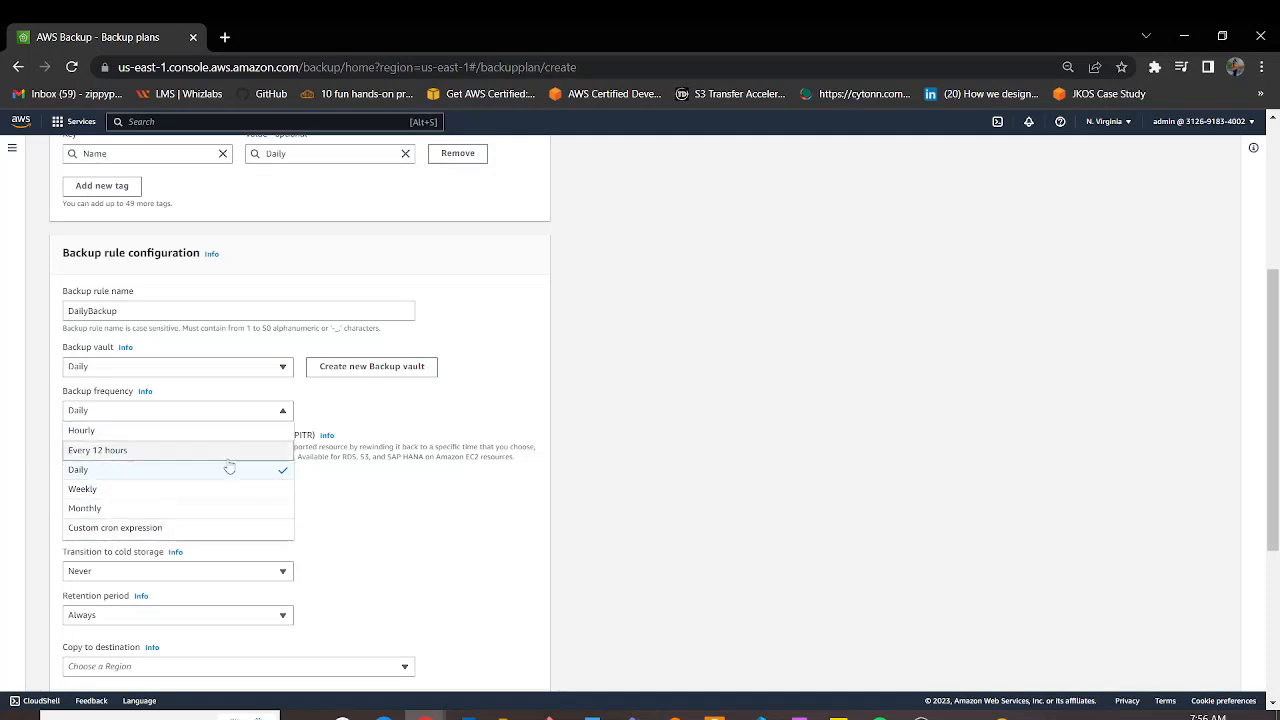
{"action": "left_click", "coordinate": [469, 409]}
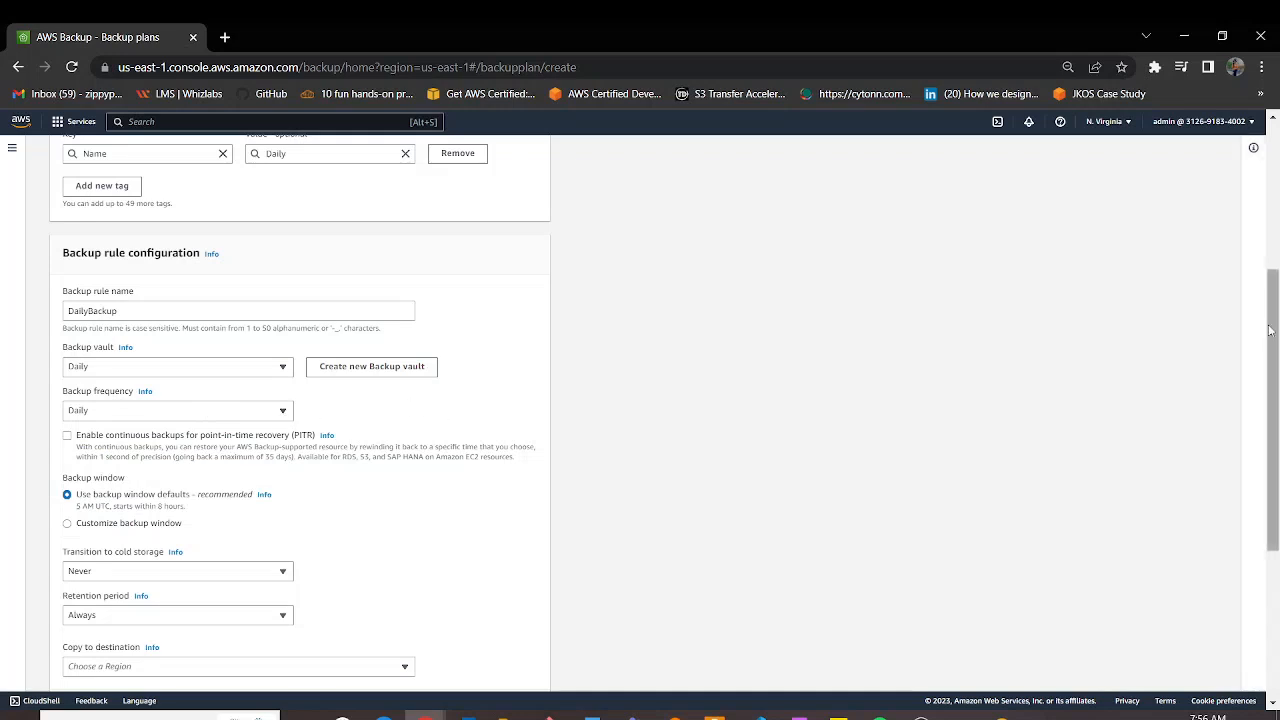
{"action": "scroll", "coordinate": [1268, 331], "scroll_direction": "down", "scroll_amount": 2}
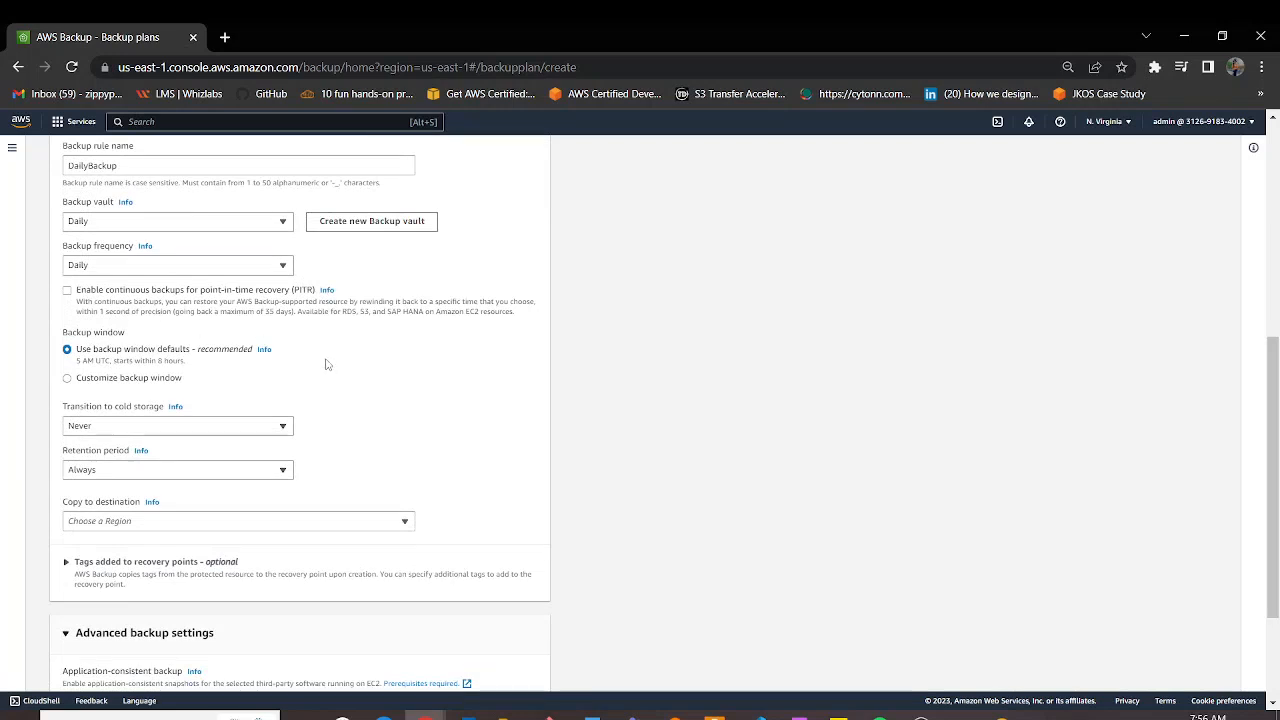
{"action": "scroll", "coordinate": [326, 365], "scroll_direction": "up", "scroll_amount": 4}
{"action": "scroll", "coordinate": [326, 380], "scroll_direction": "down", "scroll_amount": 4}
{"action": "scroll", "coordinate": [354, 443], "scroll_direction": "up", "scroll_amount": 4}
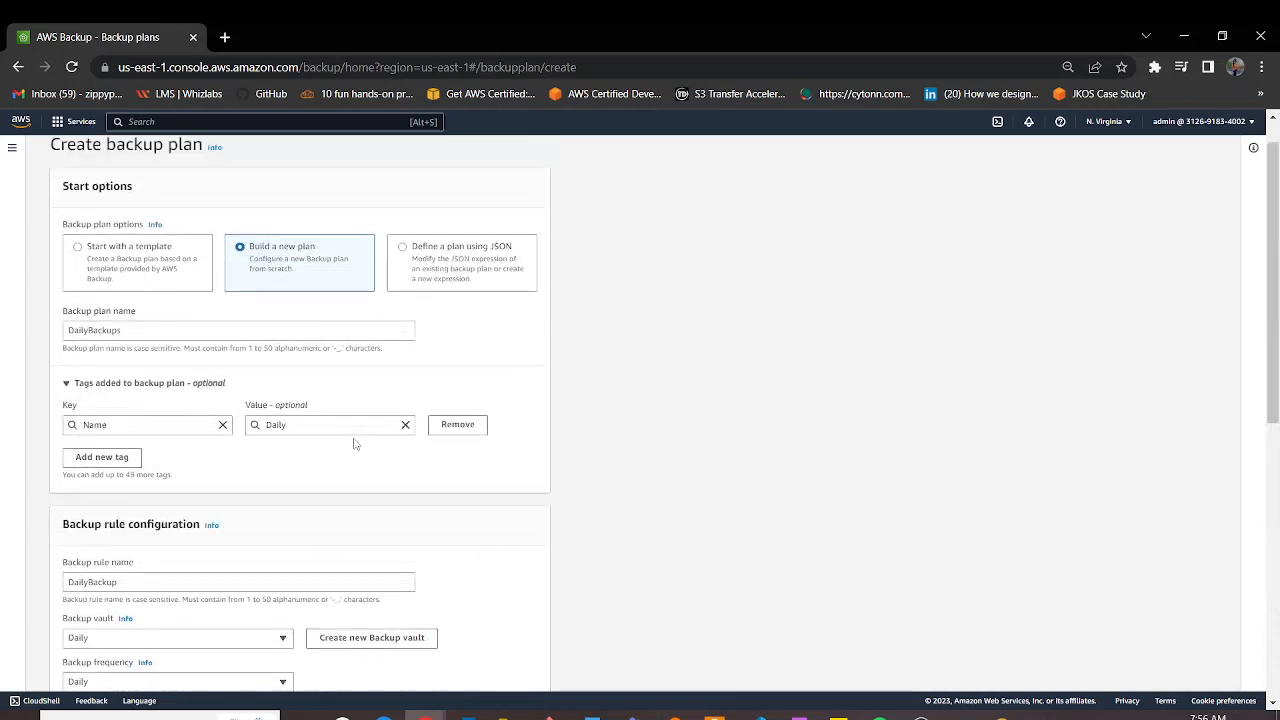
{"action": "scroll", "coordinate": [354, 443], "scroll_direction": "down", "scroll_amount": 4}
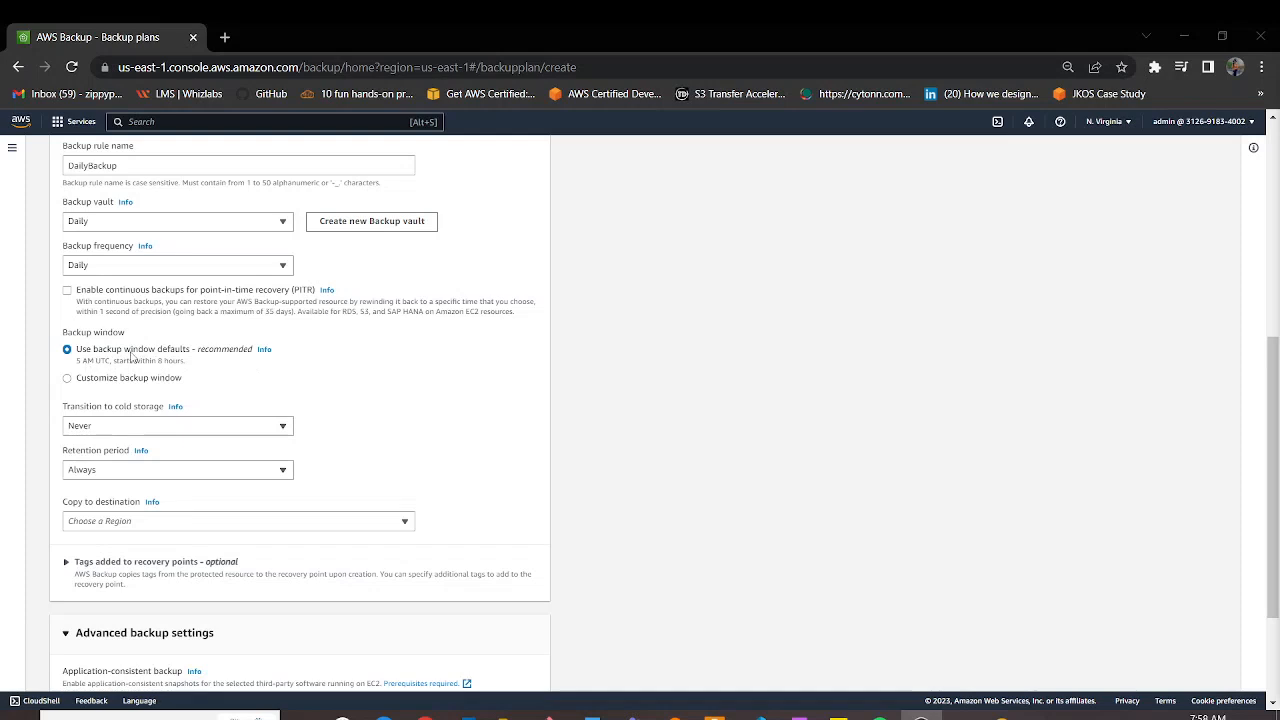
- Customize the backup window to start at 01:00 AM UTC, start within 1 hour and complete within 2 hours
{"action": "left_click", "coordinate": [67, 378]}
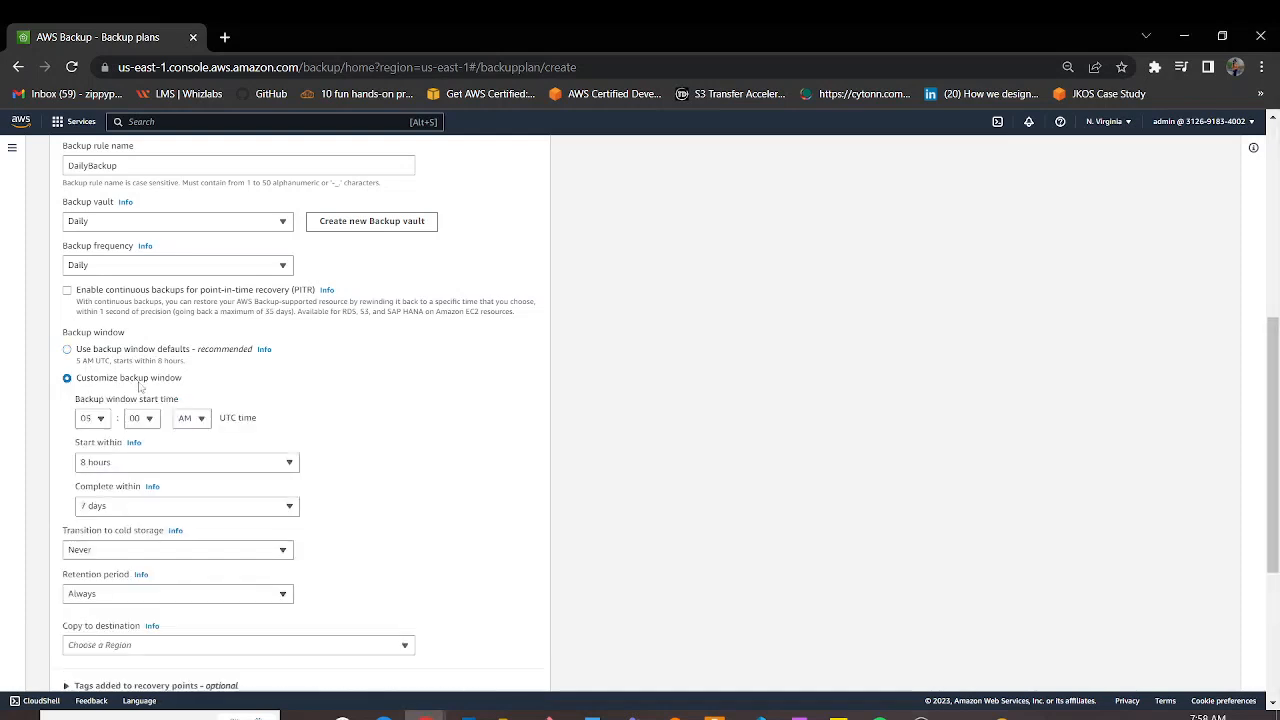
{"action": "left_click", "coordinate": [99, 420]}
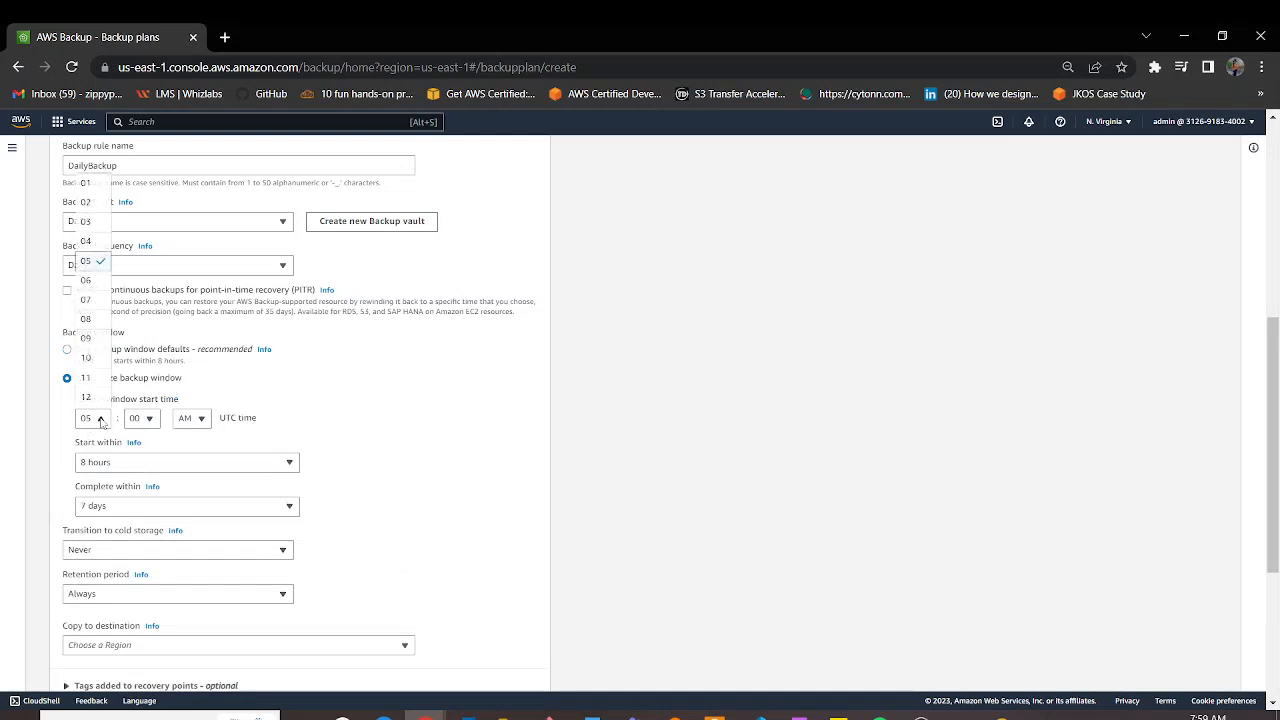
{"action": "left_click", "coordinate": [94, 184]}
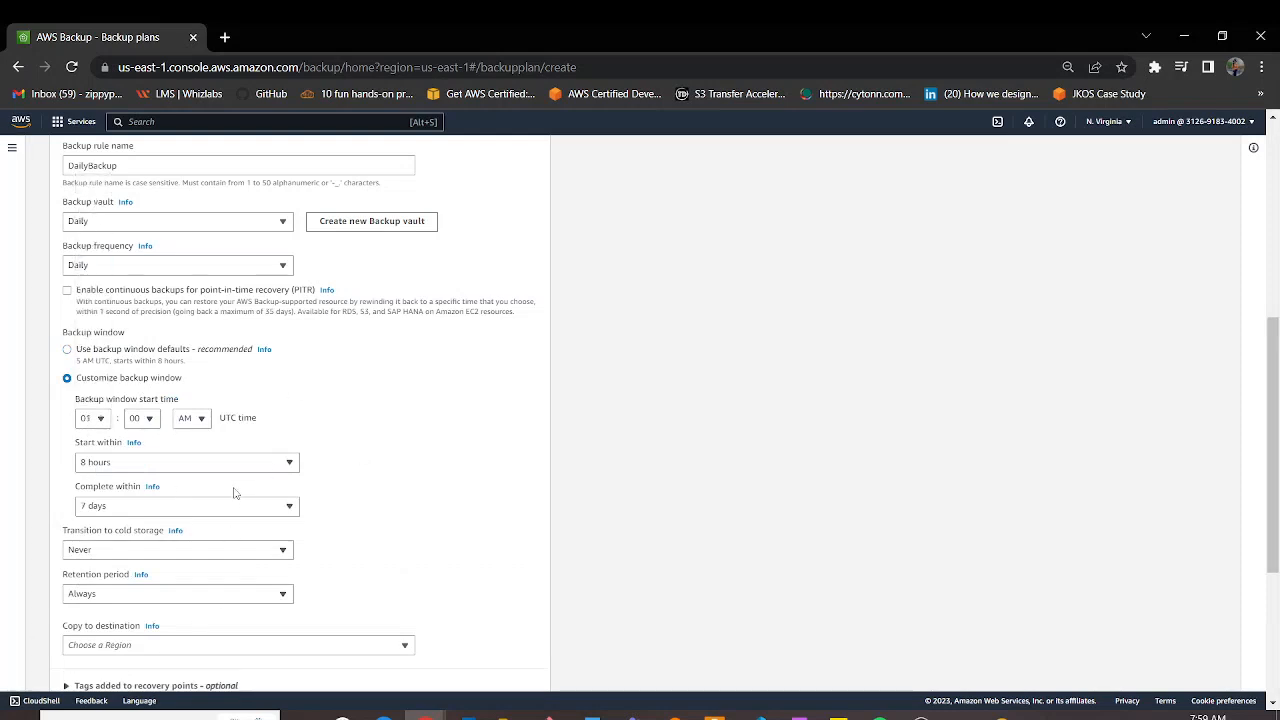
{"action": "left_click", "coordinate": [283, 473]}
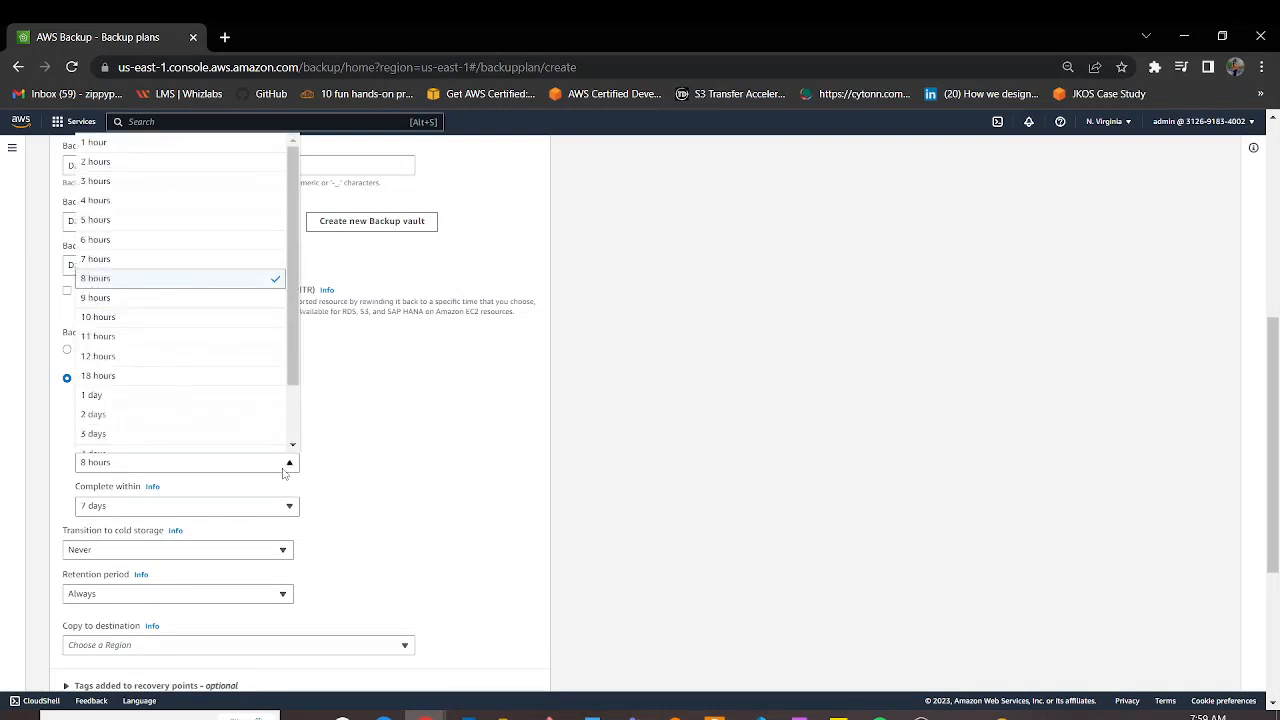
{"action": "left_click", "coordinate": [134, 153]}
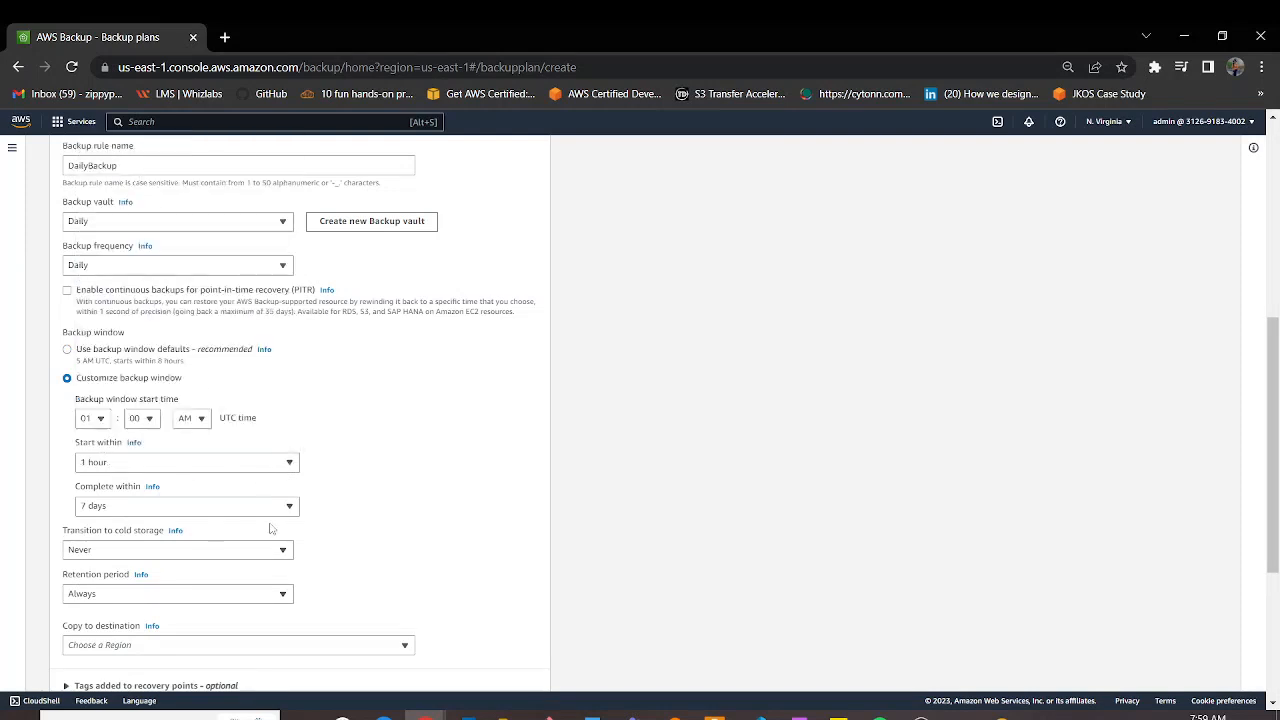
{"action": "left_click", "coordinate": [284, 512]}
{"action": "left_click", "coordinate": [105, 148]}
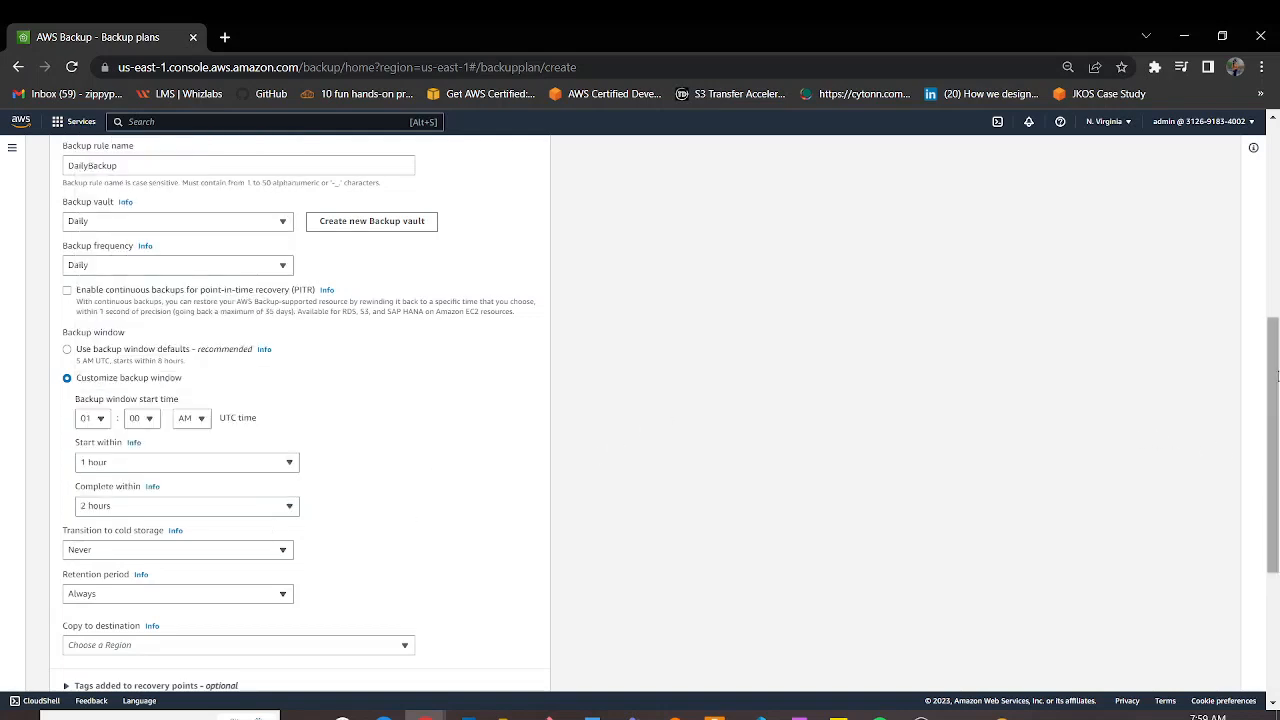
- Set the transition to cold storage to 7 days and look through the retention period choices
{"action": "left_click_drag", "start_coordinate": [1274, 380], "coordinate": [1274, 460]}
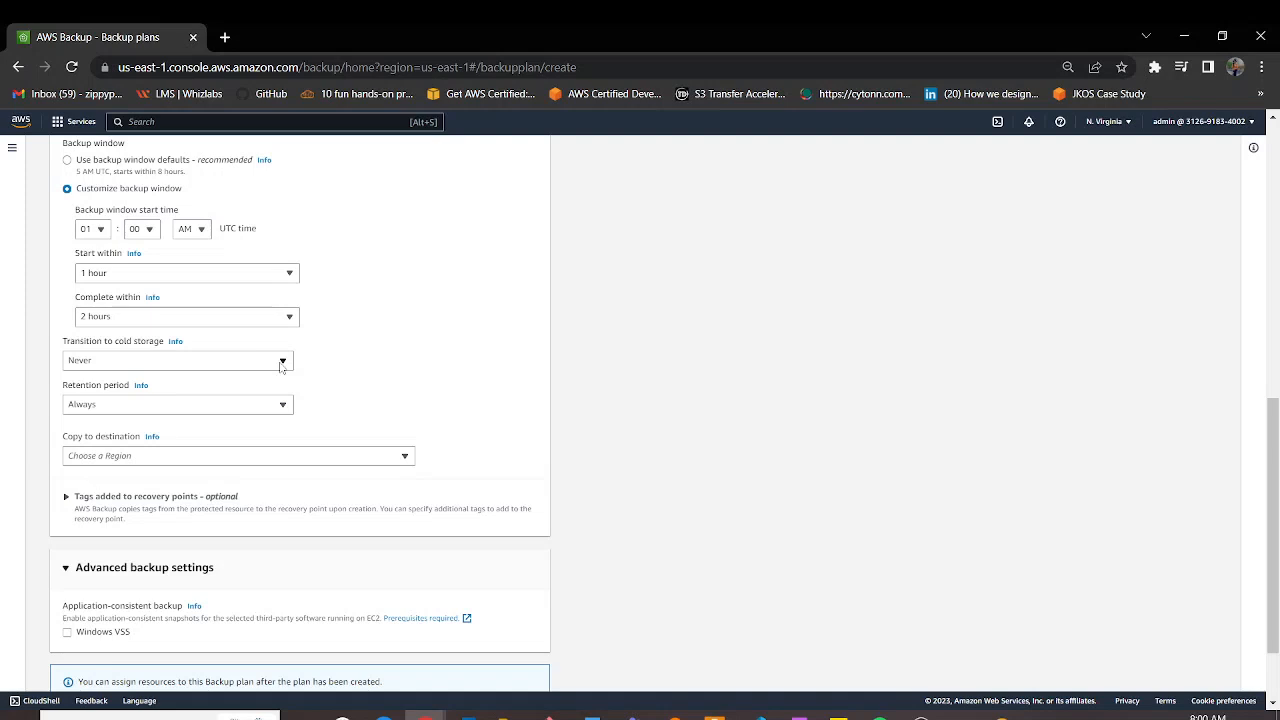
{"action": "left_click", "coordinate": [282, 362]}
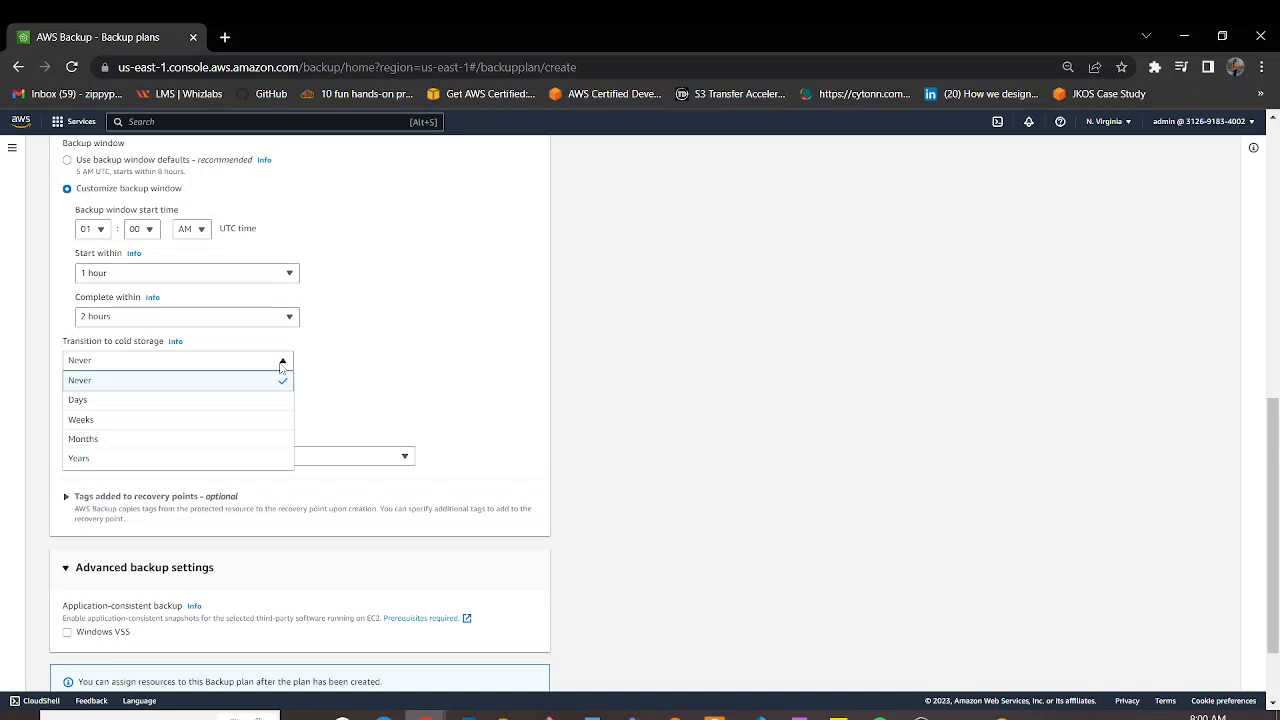
{"action": "left_click", "coordinate": [152, 401]}
{"action": "left_click_drag", "start_coordinate": [332, 361], "coordinate": [298, 370]}
{"action": "type", "text": "7"}
{"action": "left_click", "coordinate": [442, 369]}
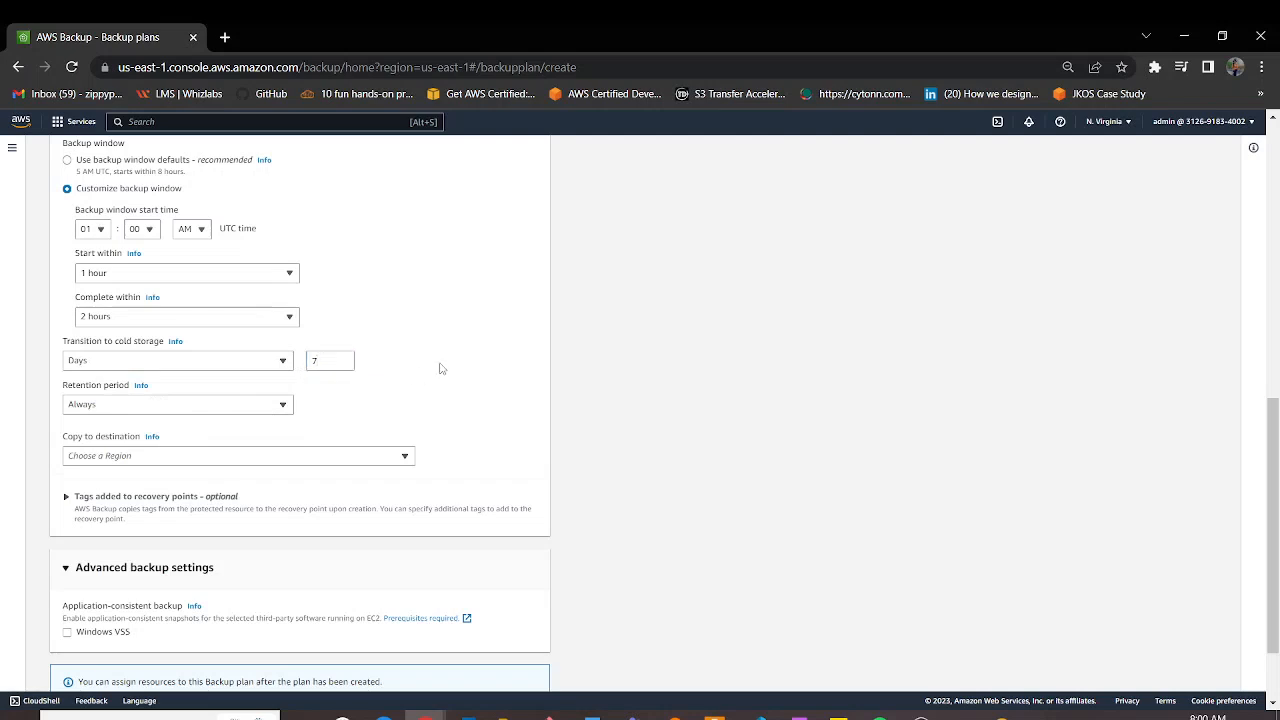
{"action": "left_click", "coordinate": [282, 406]}
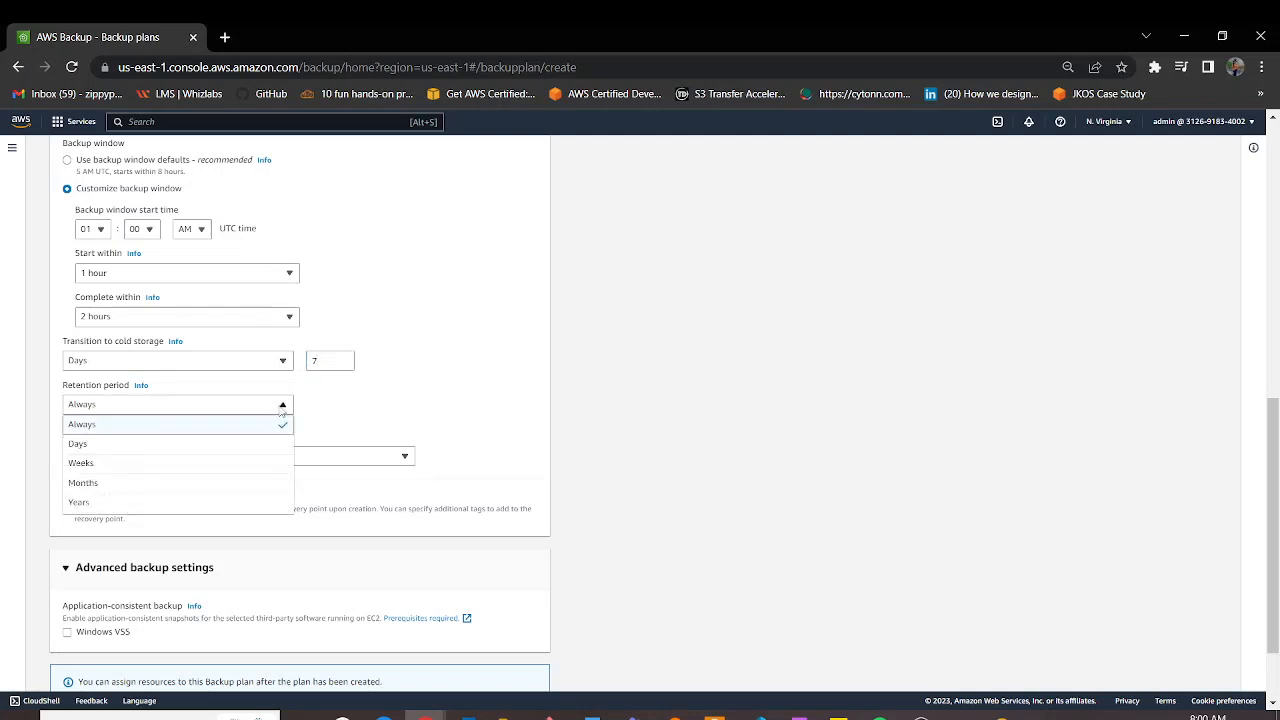
{"action": "left_click", "coordinate": [420, 399]}
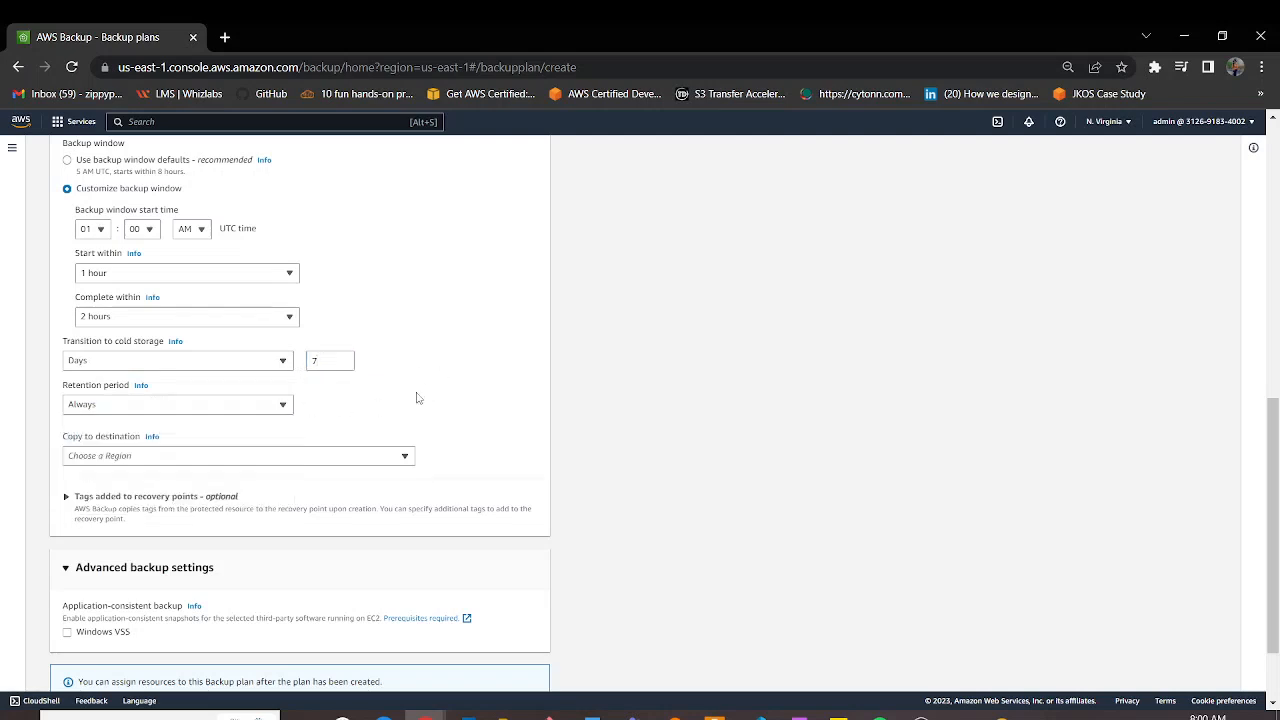
{"action": "left_click", "coordinate": [284, 406]}
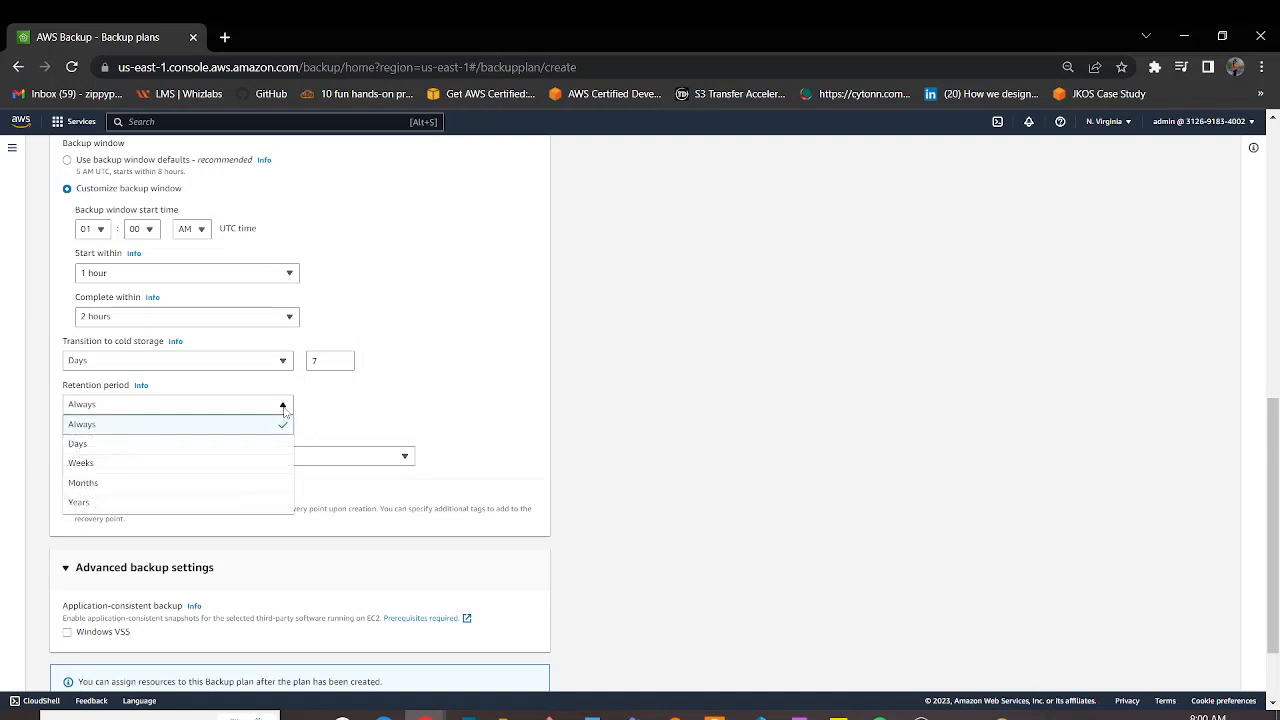
{"action": "left_click", "coordinate": [284, 408]}
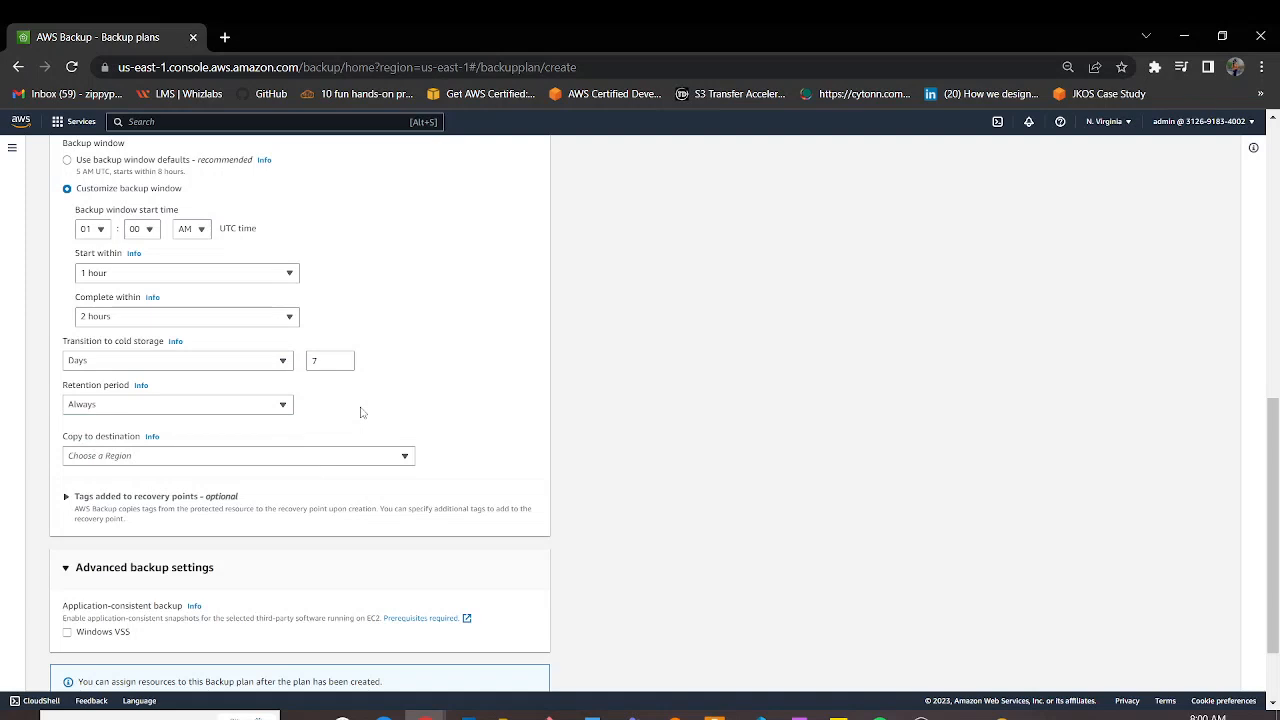
{"action": "left_click", "coordinate": [280, 406]}
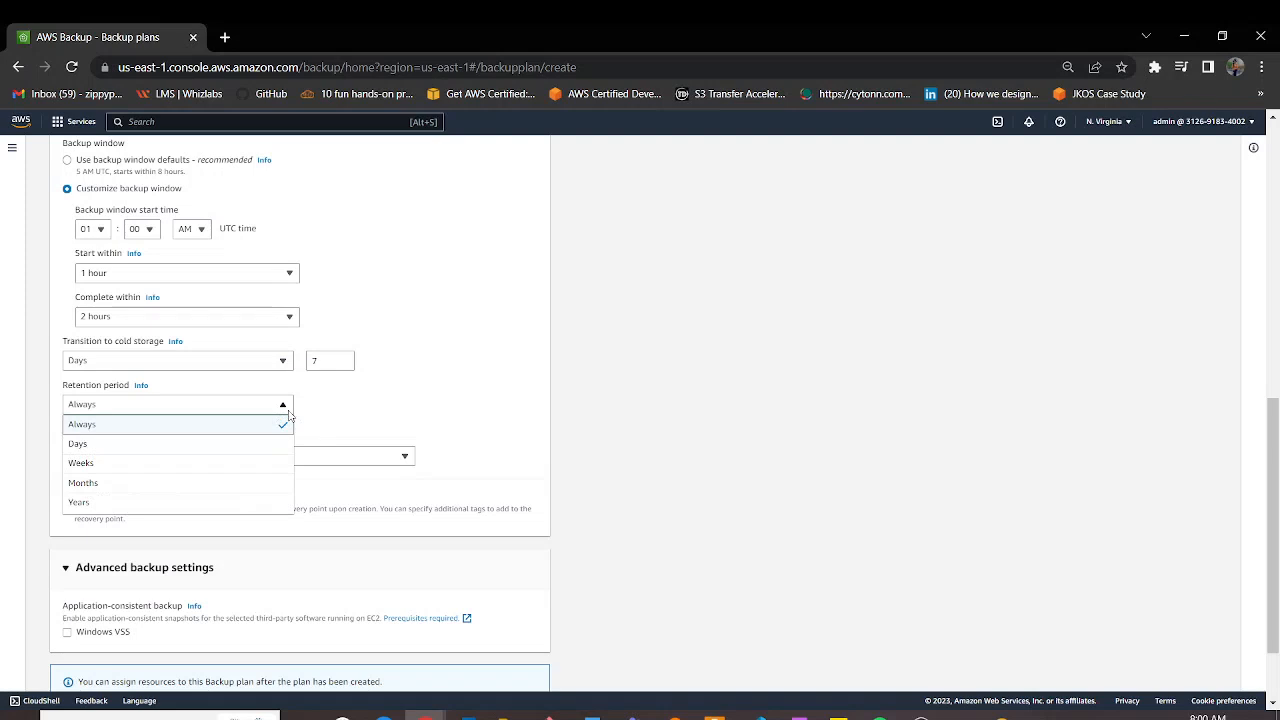
{"action": "left_click", "coordinate": [285, 407]}
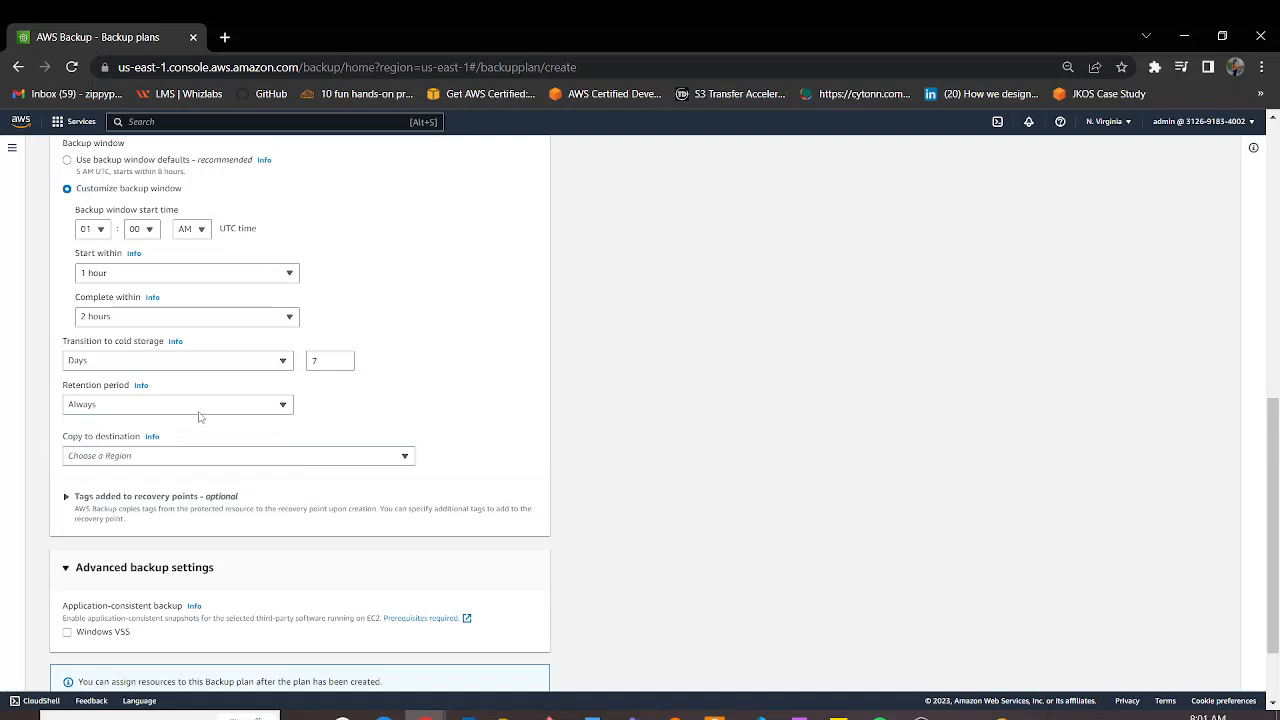
{"action": "left_click", "coordinate": [280, 408]}
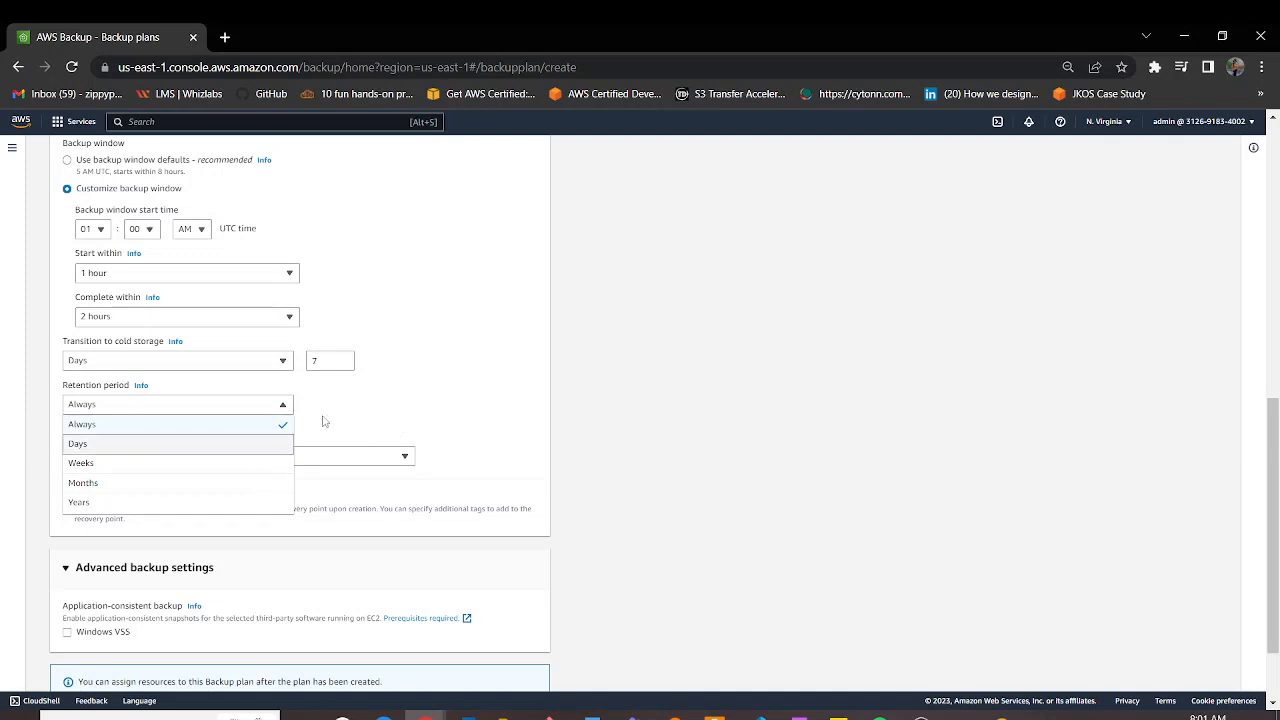
{"action": "left_click", "coordinate": [398, 419]}
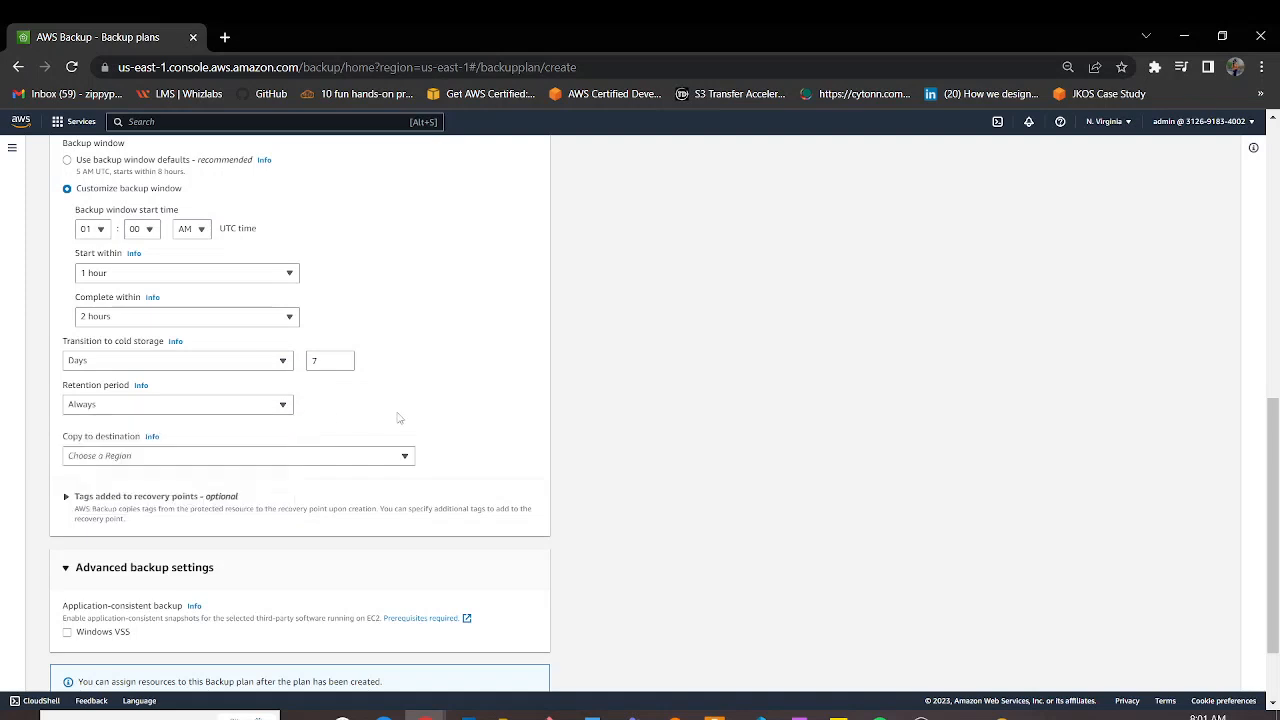
- Try to set the backup rule's retention period to 7 days
{"action": "left_click", "coordinate": [282, 406]}
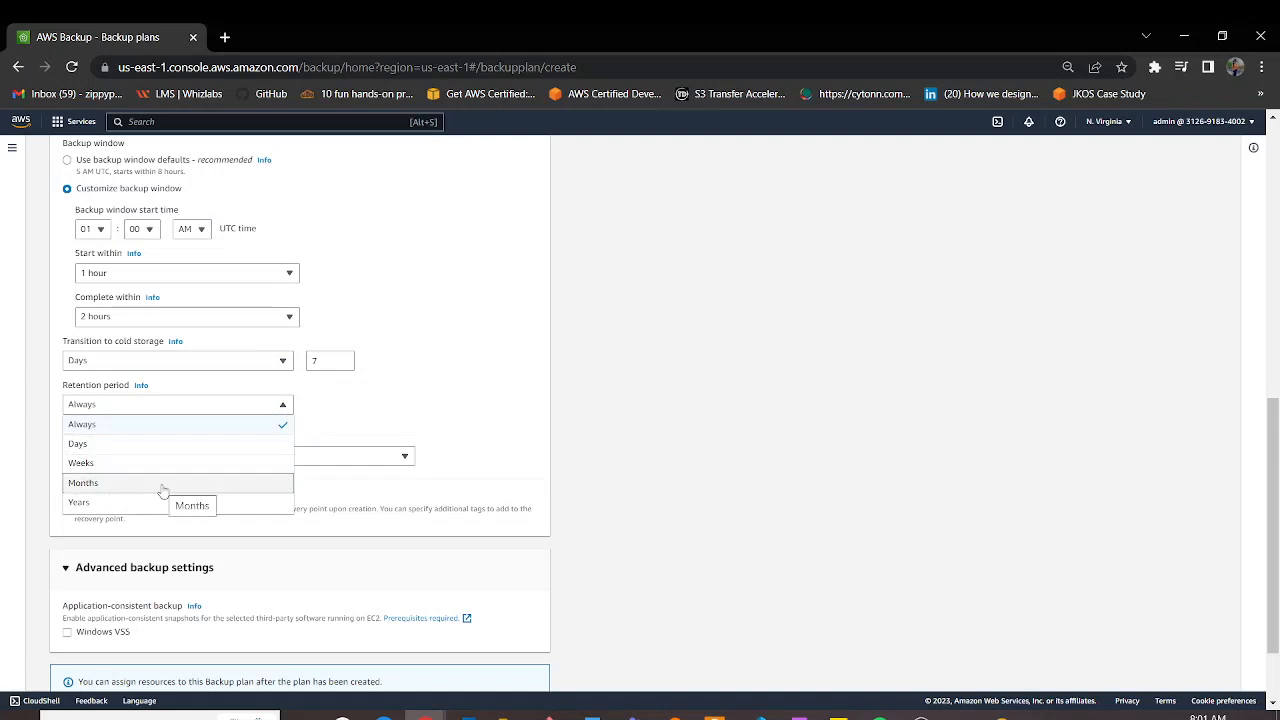
{"action": "left_click", "coordinate": [114, 446]}
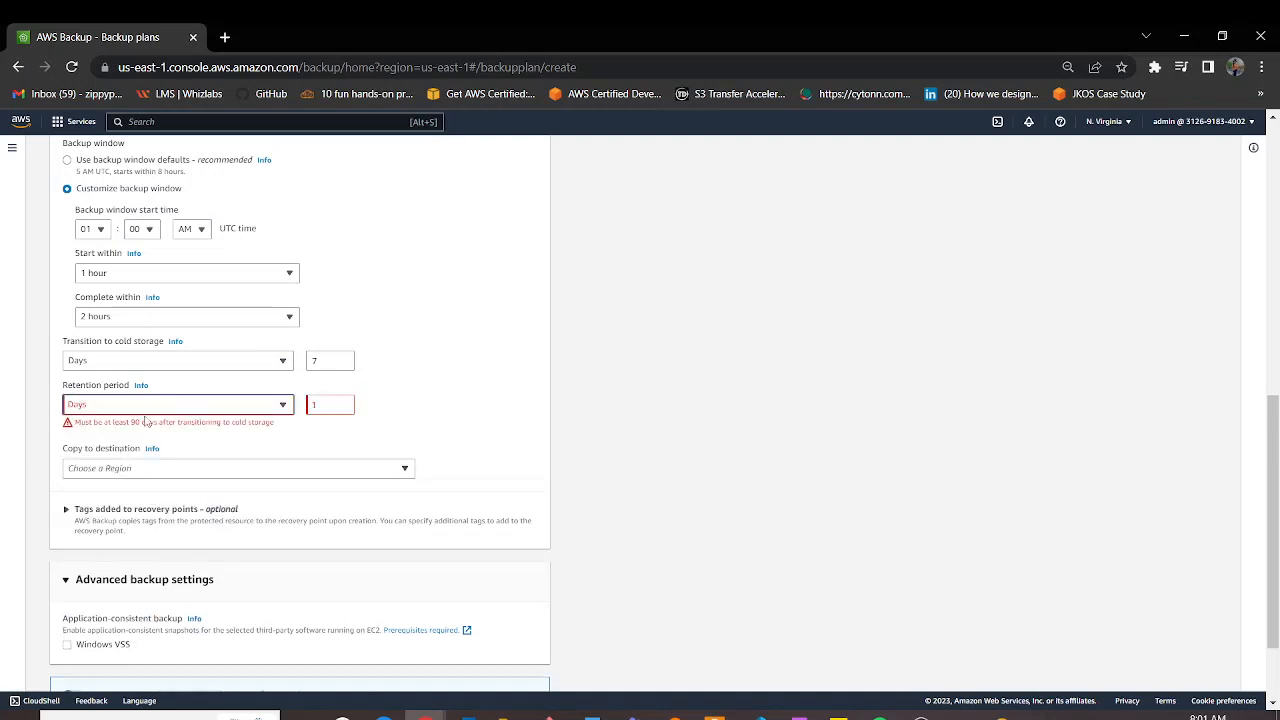
{"action": "left_click_drag", "start_coordinate": [318, 406], "coordinate": [309, 407]}
{"action": "type", "text": "7"}
{"action": "left_click", "coordinate": [419, 426]}
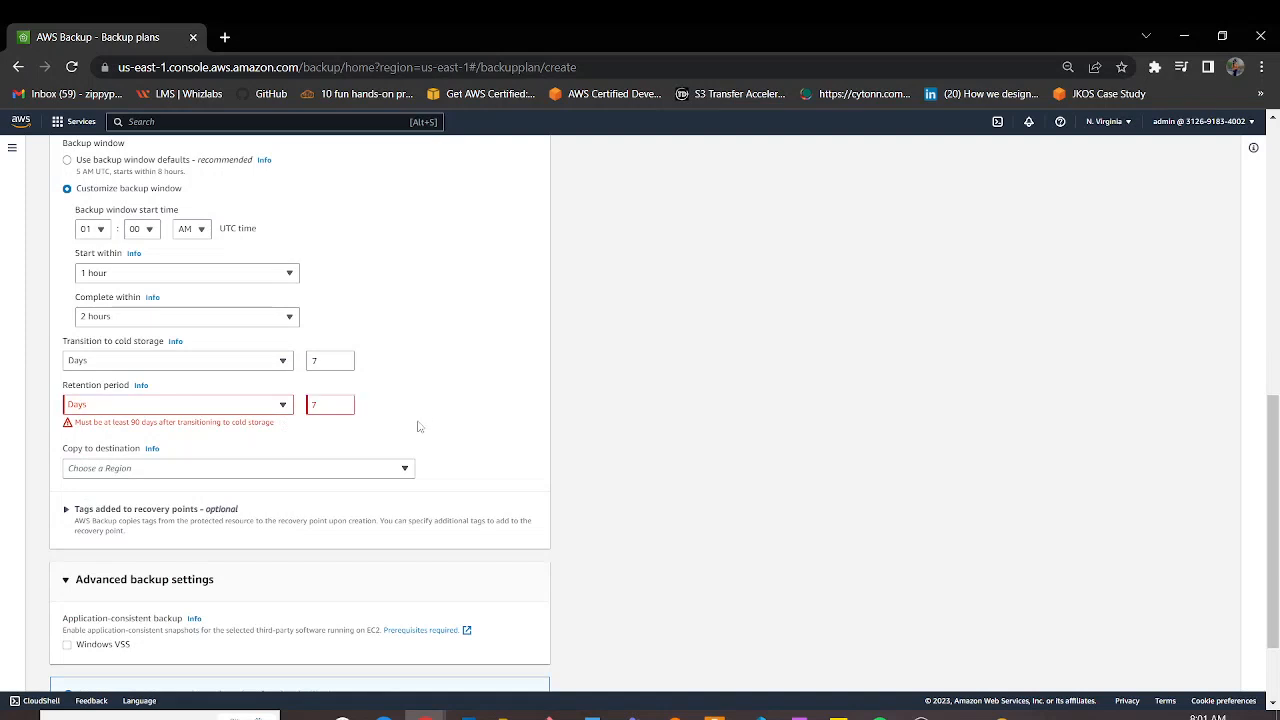
{"action": "left_click", "coordinate": [321, 404]}
{"action": "left_click_drag", "start_coordinate": [76, 423], "coordinate": [280, 428]}
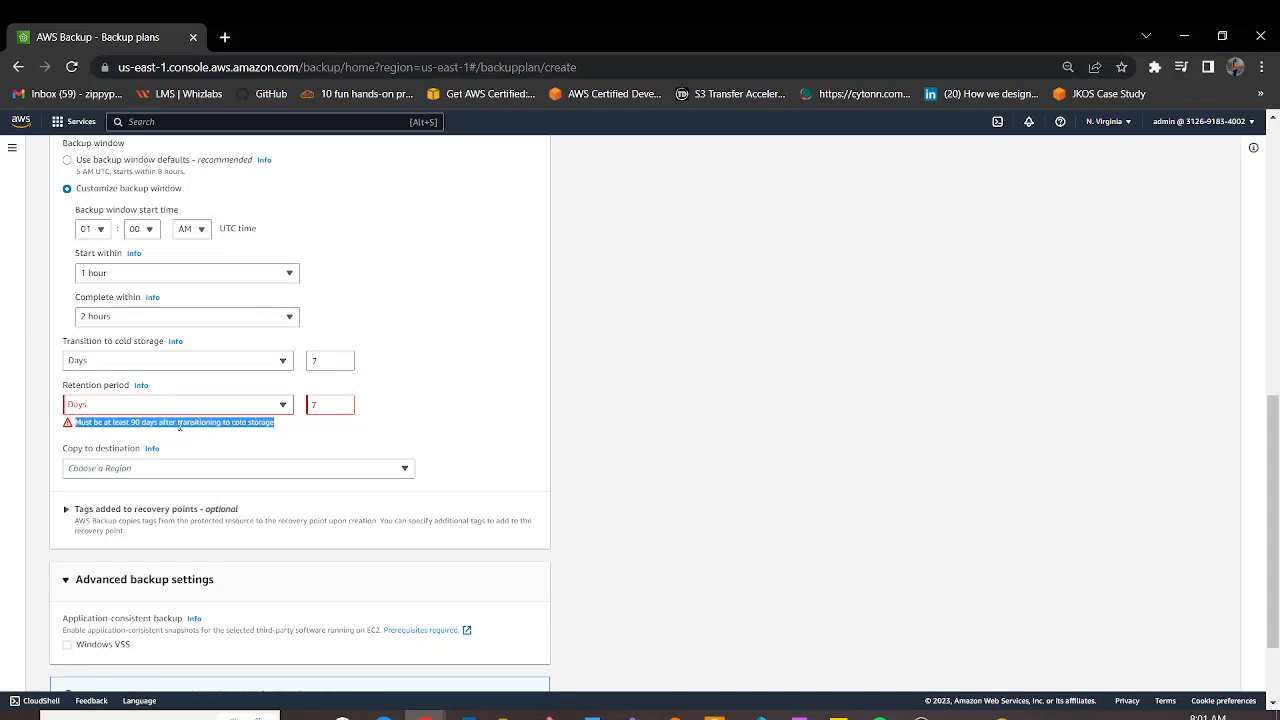
- Set the backup rule's retention period to 6 months
{"action": "left_click", "coordinate": [334, 404]}
{"action": "left_click", "coordinate": [249, 408]}
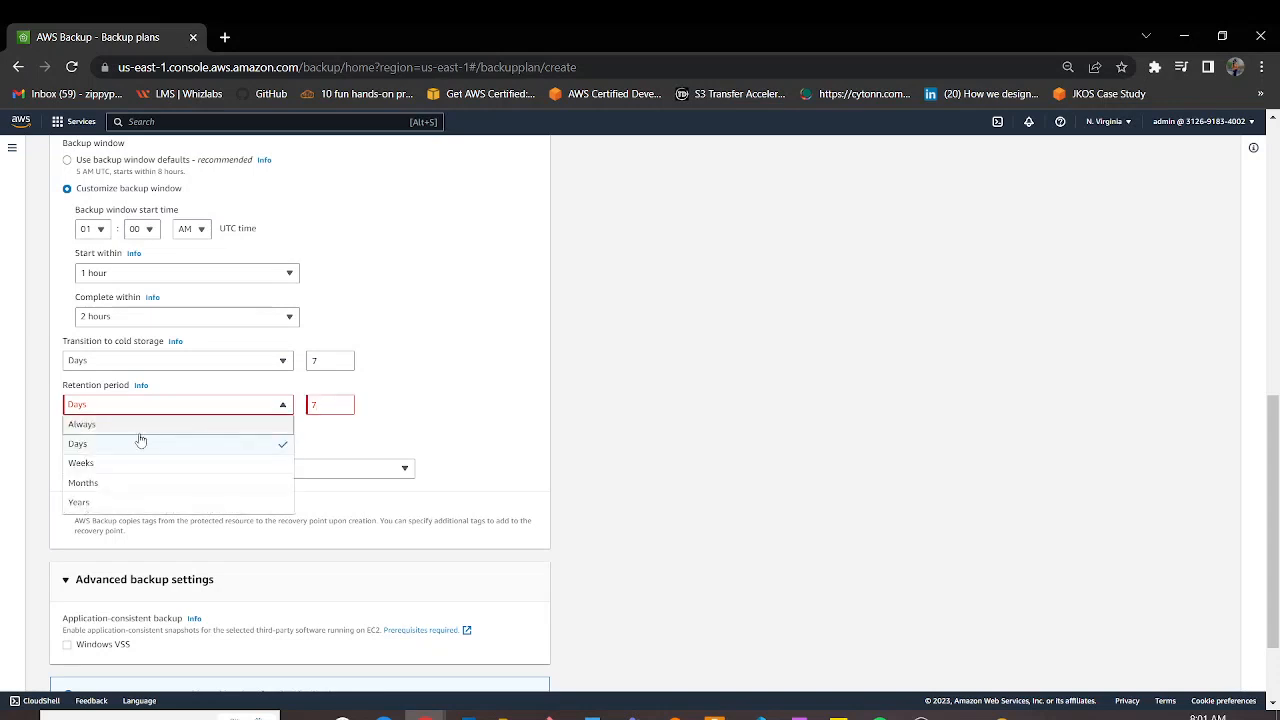
{"action": "left_click", "coordinate": [114, 483]}
{"action": "key", "text": "Tab"}
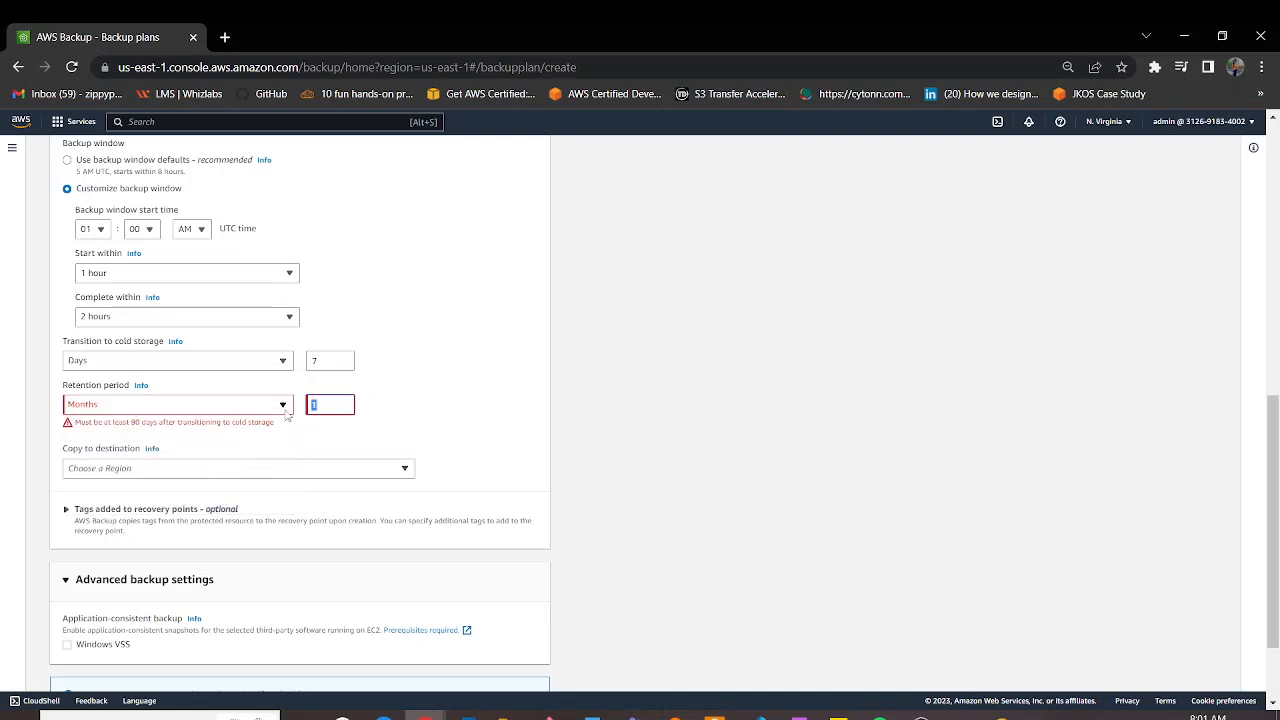
{"action": "type", "text": "6"}
{"action": "left_click", "coordinate": [433, 410]}
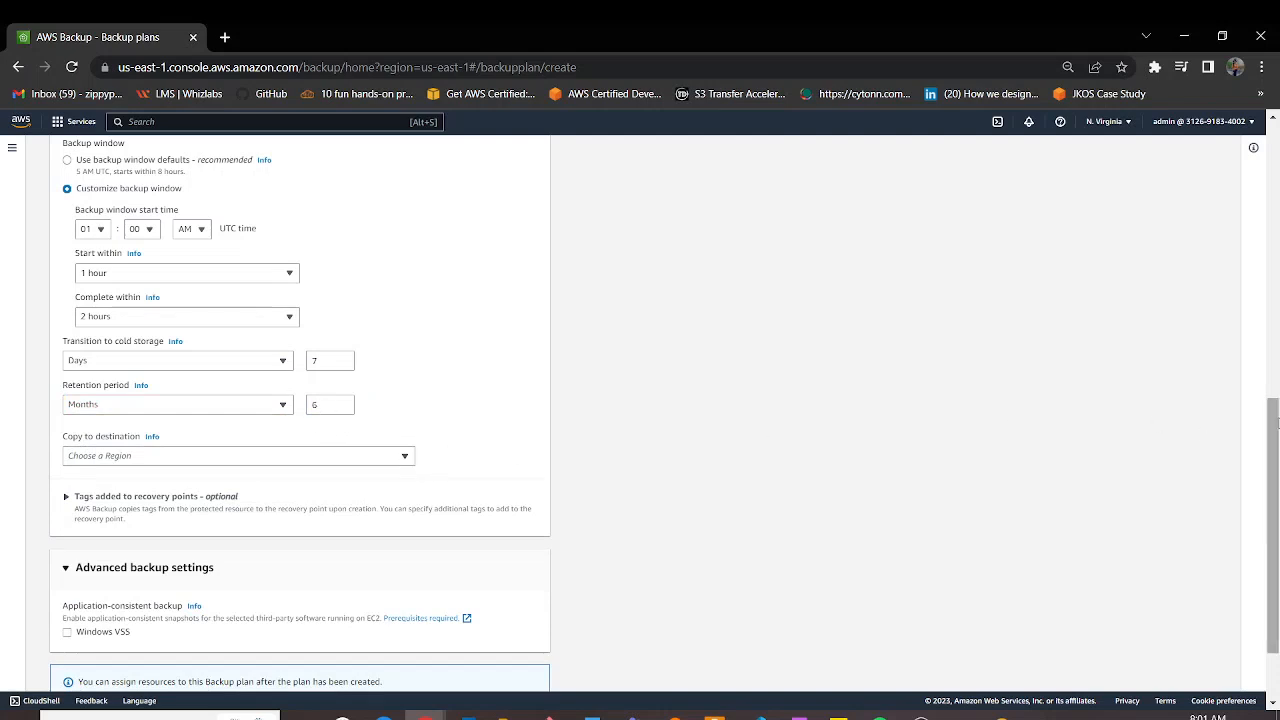
- Look through the regions available as copy destination and leave the list without choosing one
{"action": "left_click_drag", "start_coordinate": [1276, 425], "coordinate": [1143, 437]}
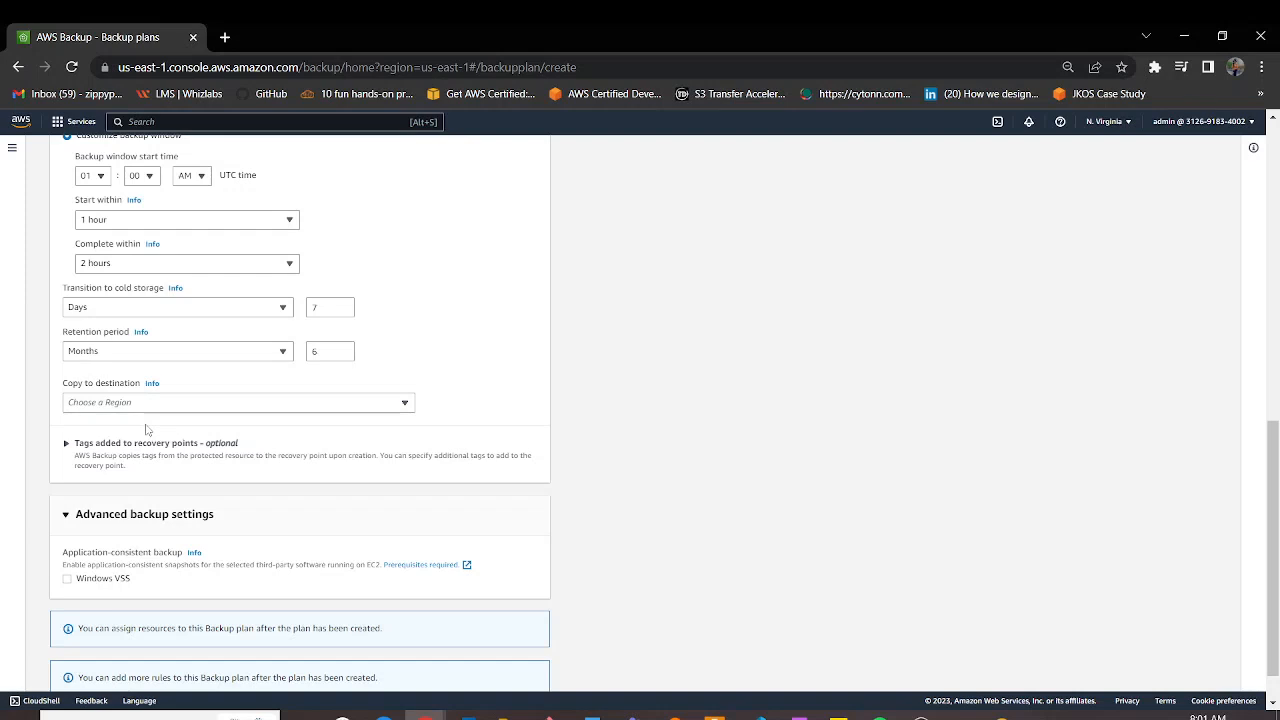
{"action": "left_click", "coordinate": [381, 406]}
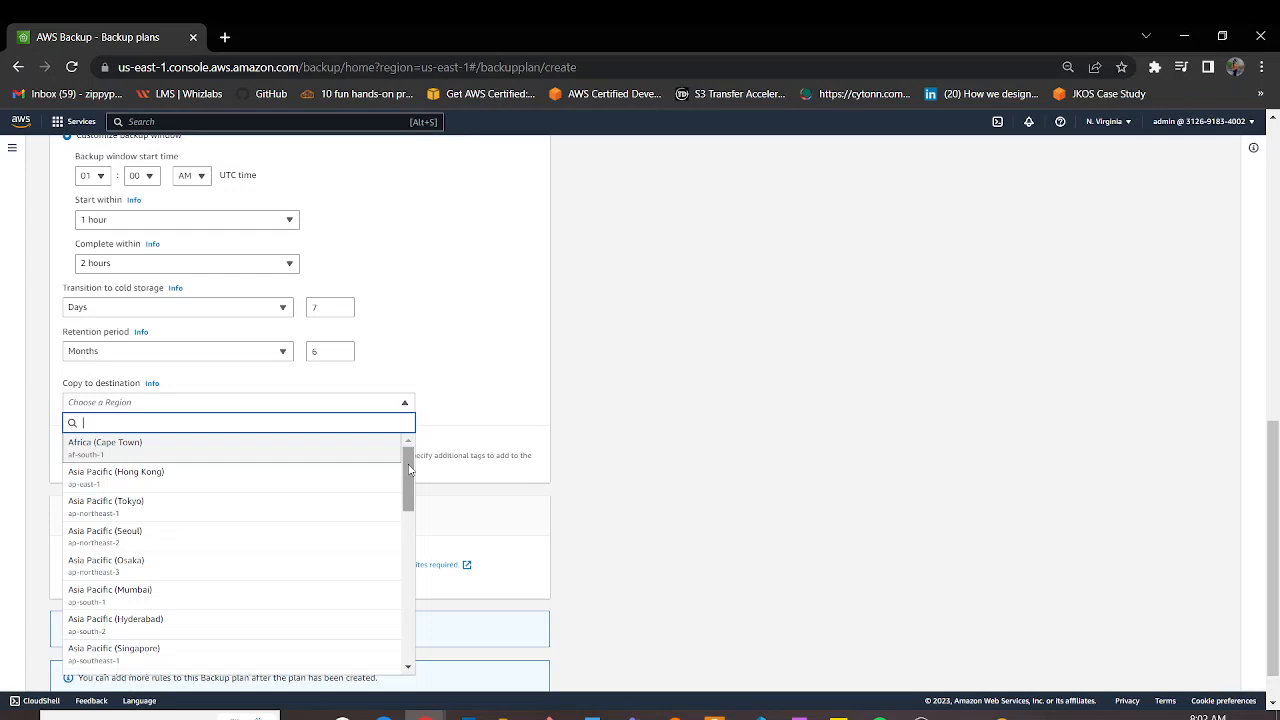
{"action": "left_click_drag", "start_coordinate": [408, 470], "coordinate": [406, 527]}
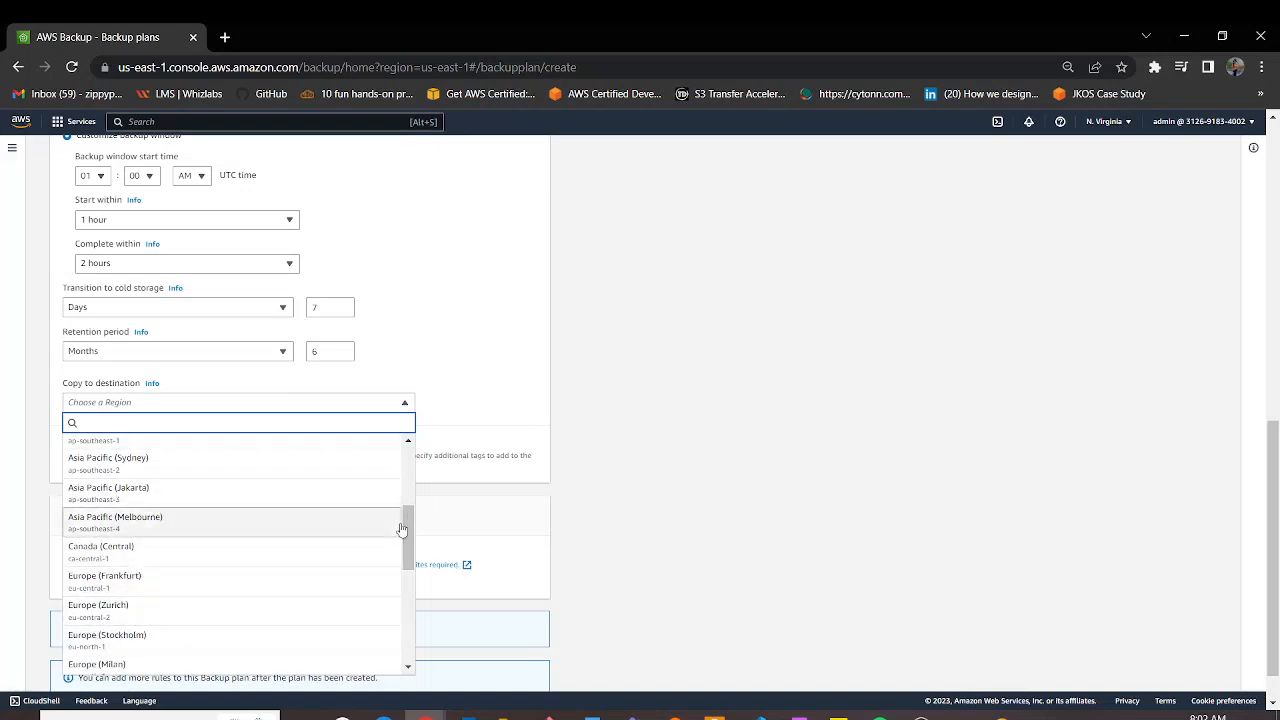
{"action": "left_click_drag", "start_coordinate": [409, 545], "coordinate": [409, 487]}
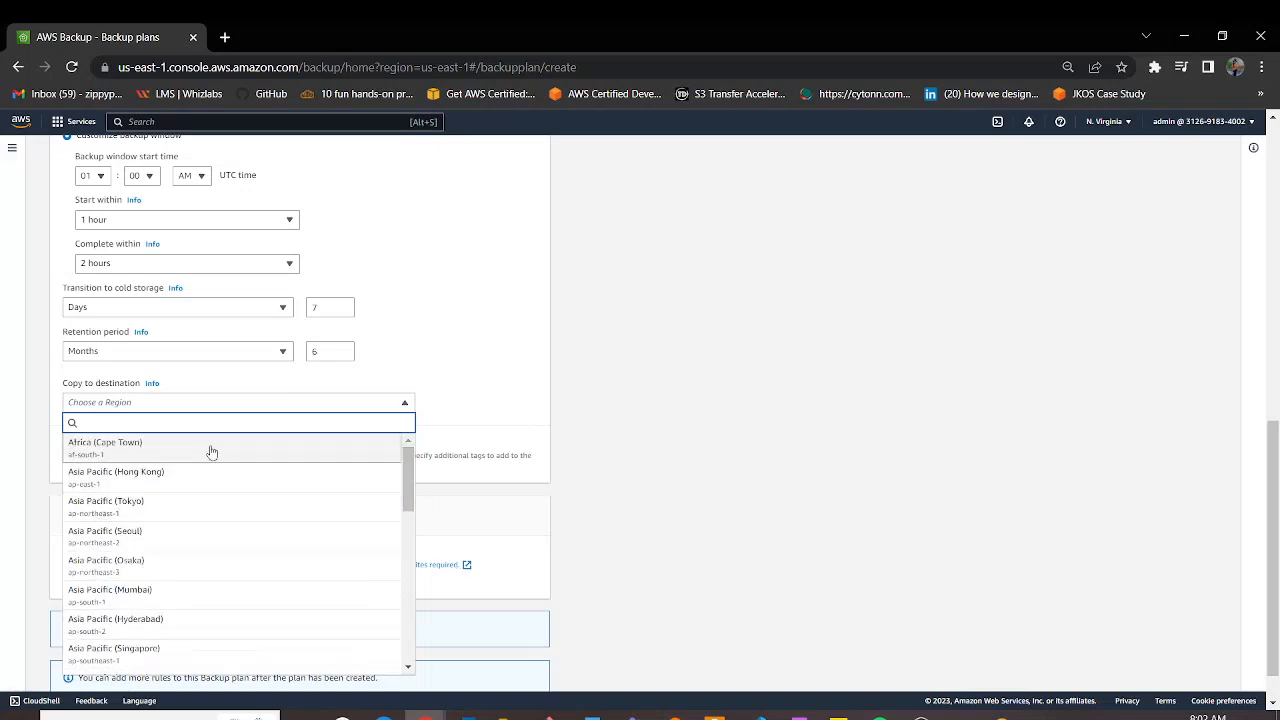
{"action": "scroll", "coordinate": [407, 514], "scroll_direction": "down", "scroll_amount": 1}
{"action": "left_click_drag", "start_coordinate": [407, 514], "coordinate": [408, 607]}
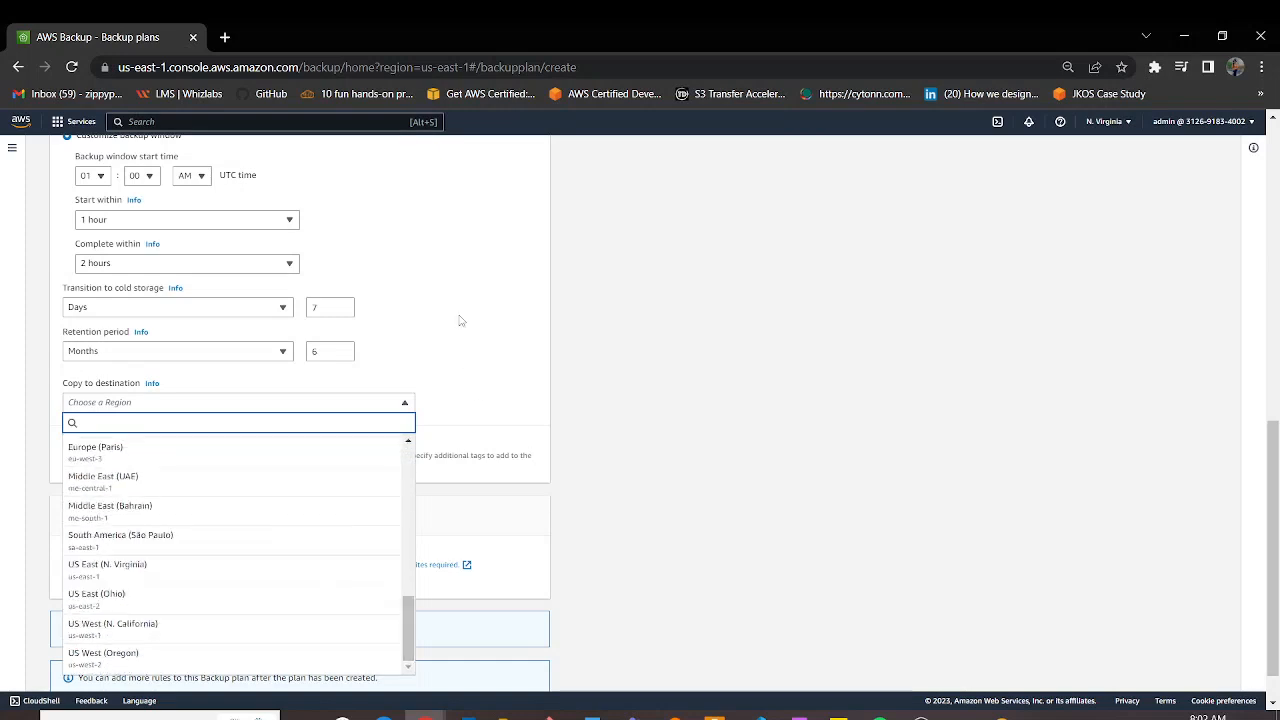
{"action": "left_click", "coordinate": [498, 397]}
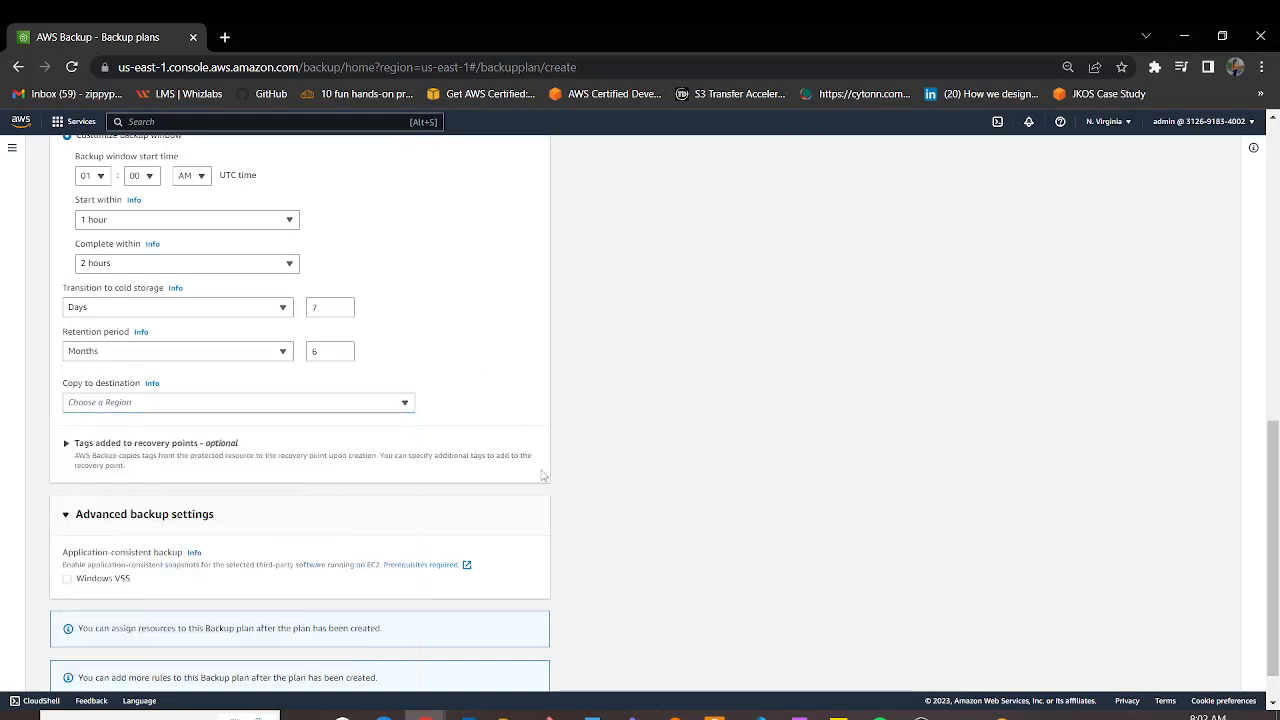
- Review the rule settings and the notes on assigning resources and adding rules, and create the backup plan
{"action": "scroll", "coordinate": [546, 458], "scroll_direction": "down", "scroll_amount": 1}
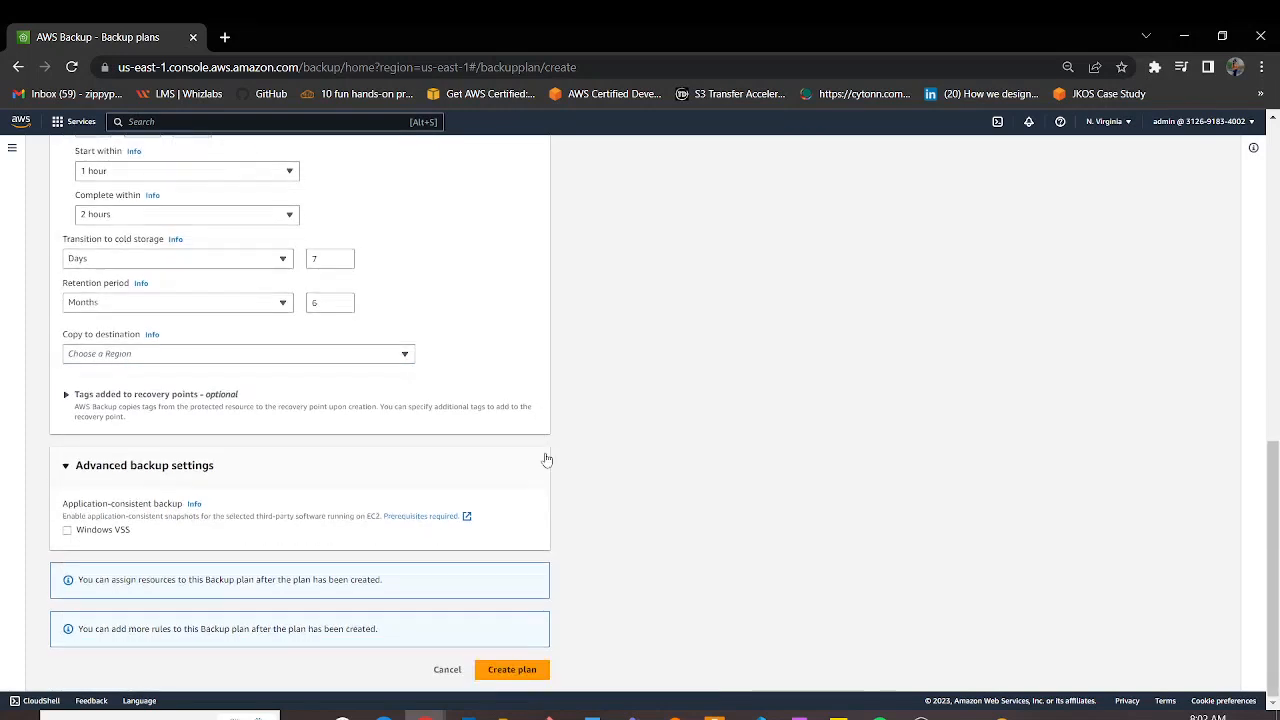
{"action": "left_click_drag", "start_coordinate": [382, 589], "coordinate": [79, 593]}
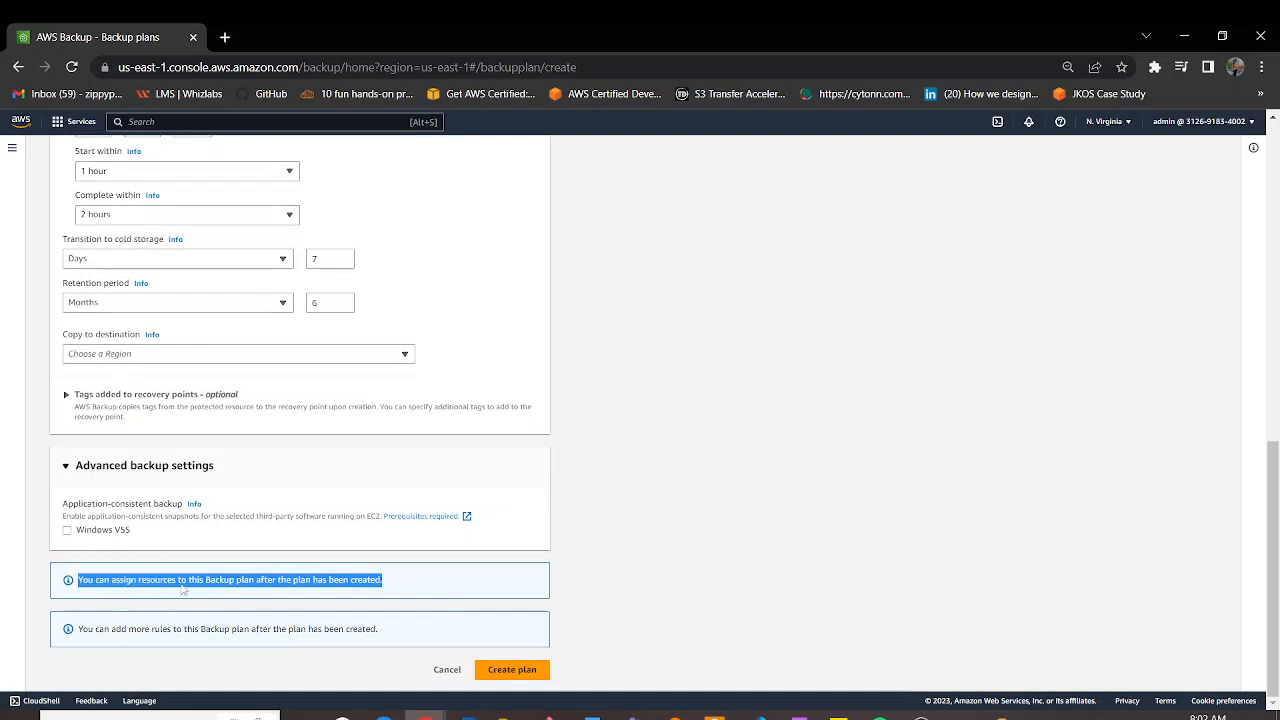
{"action": "left_click", "coordinate": [425, 573]}
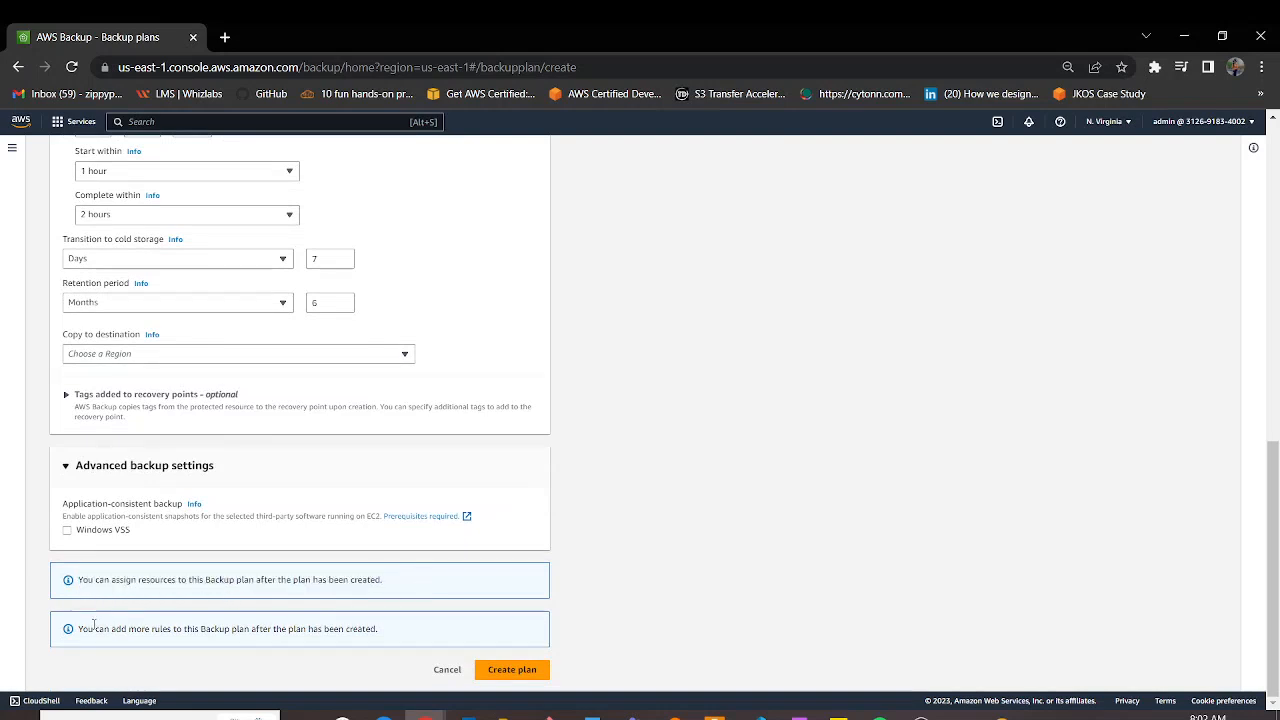
{"action": "left_click_drag", "start_coordinate": [81, 630], "coordinate": [402, 628]}
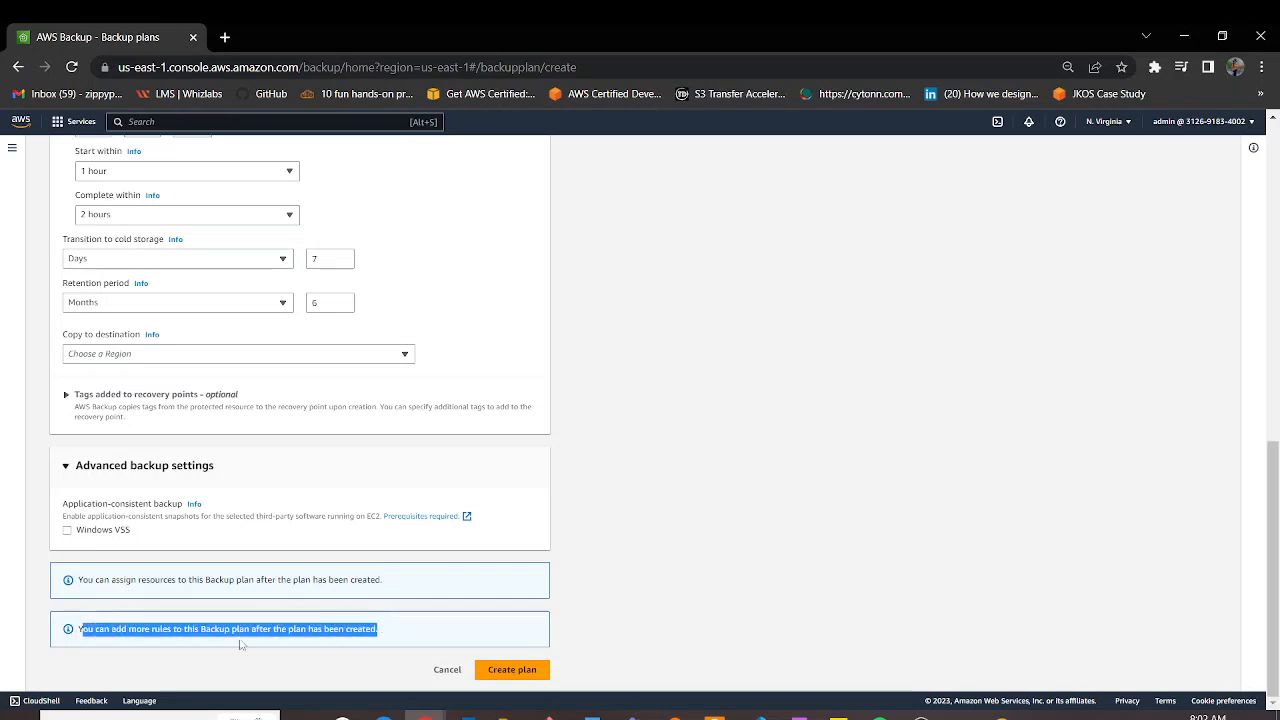
{"action": "left_click", "coordinate": [388, 634]}
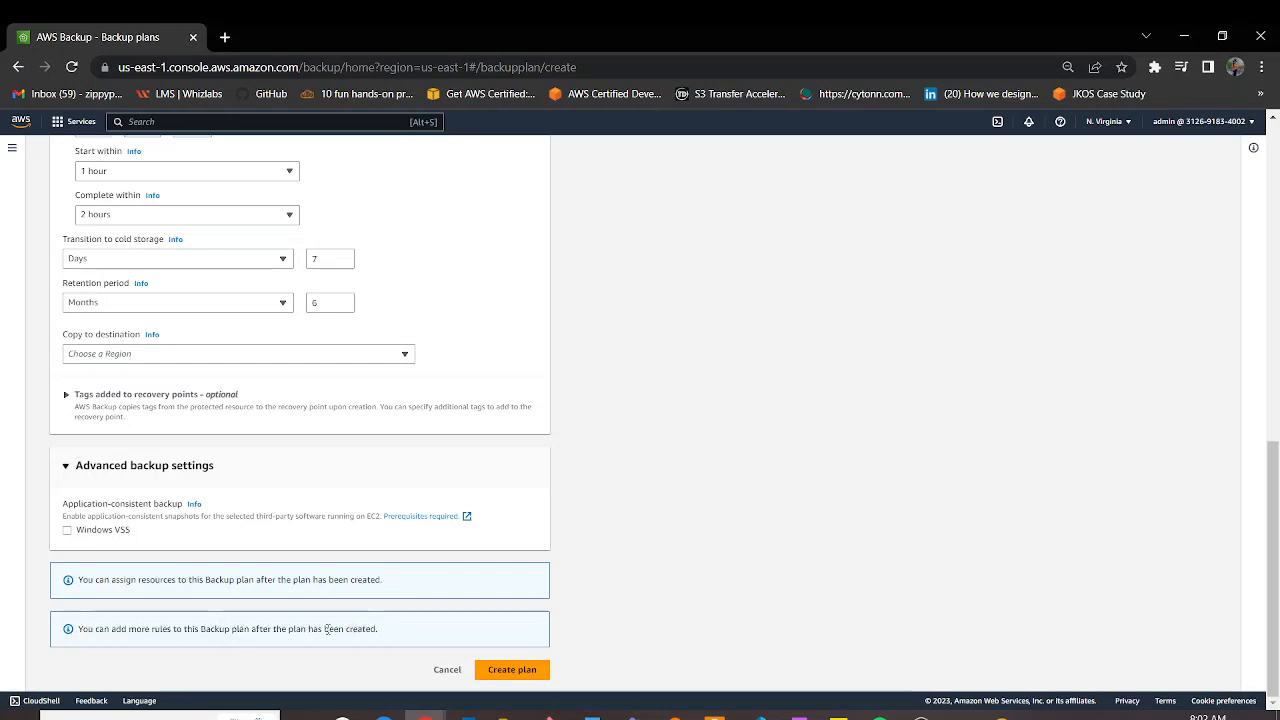
{"action": "scroll", "coordinate": [416, 620], "scroll_direction": "up", "scroll_amount": 4}
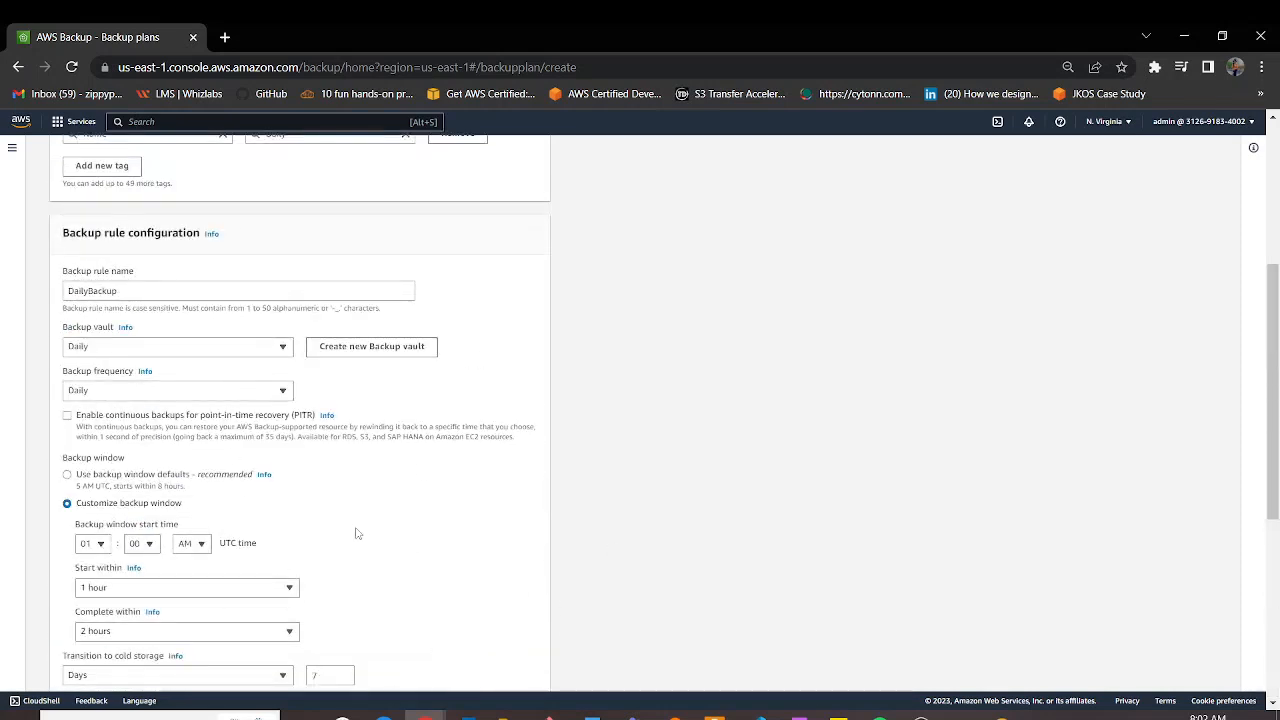
{"action": "scroll", "coordinate": [383, 543], "scroll_direction": "down", "scroll_amount": 4}
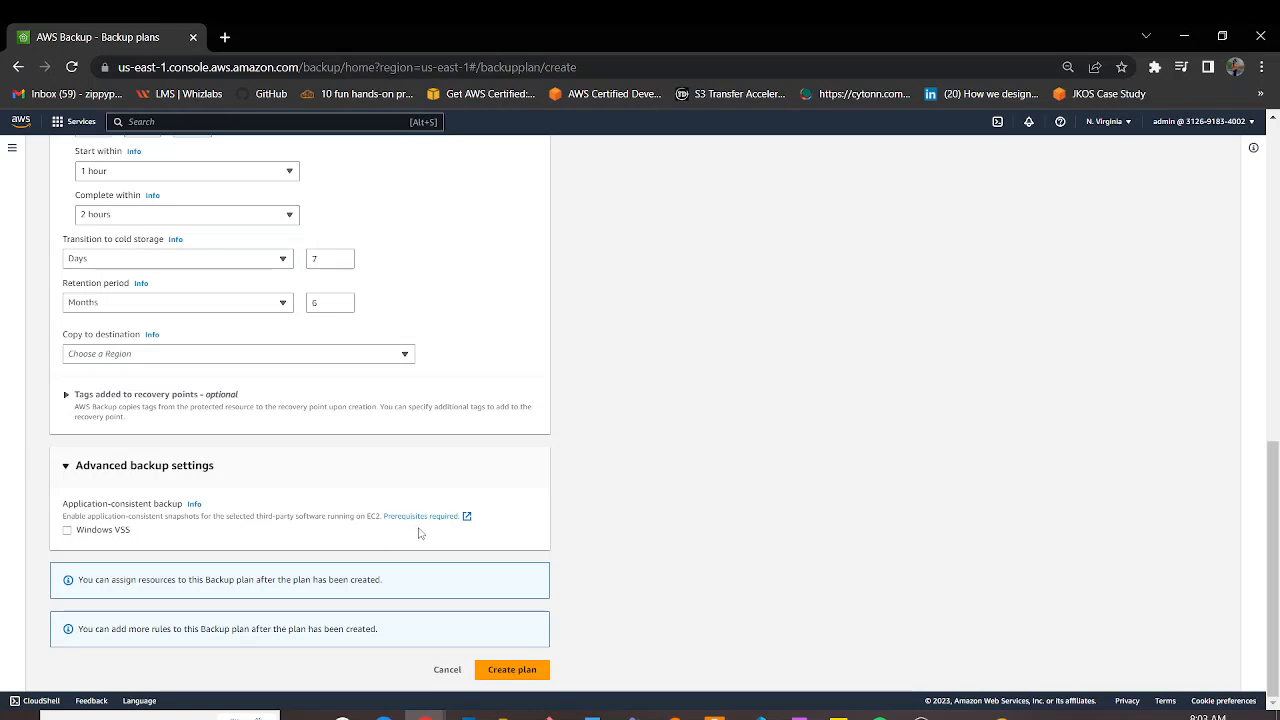
{"action": "left_click", "coordinate": [525, 672]}
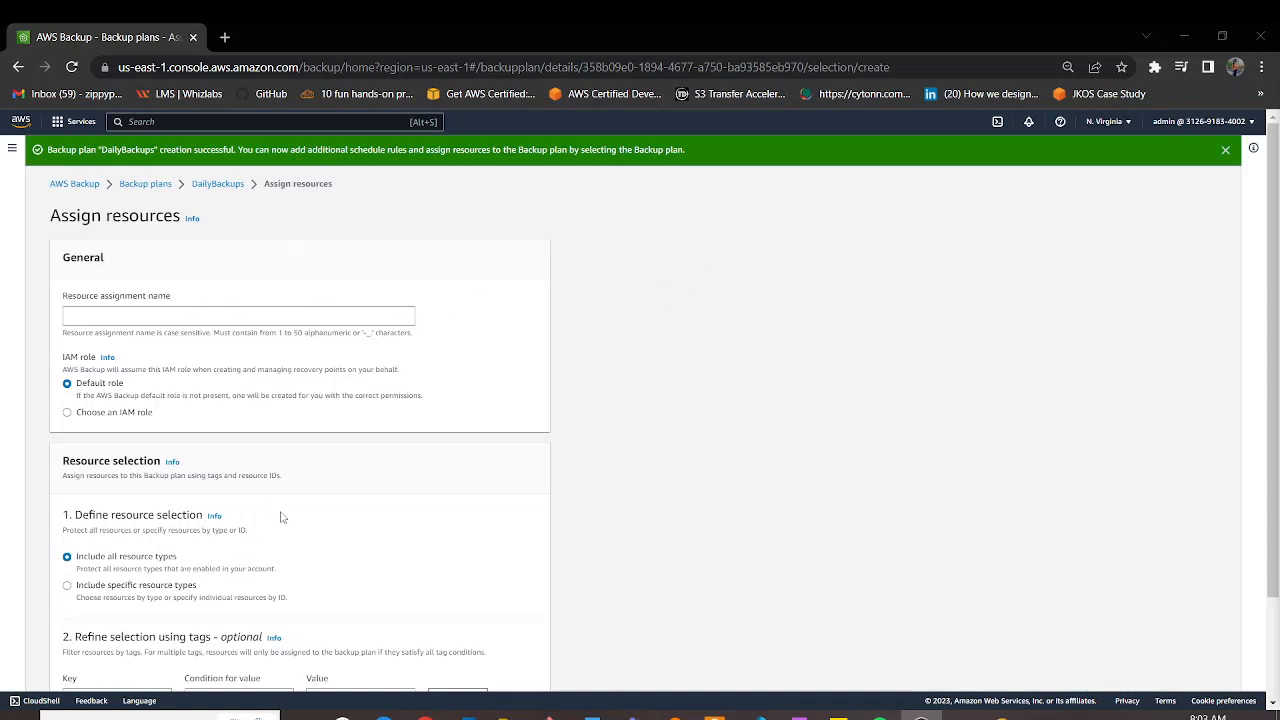
- Name the plan's resource assignment dailybackups
{"action": "scroll", "coordinate": [180, 474], "scroll_direction": "down", "scroll_amount": 2}
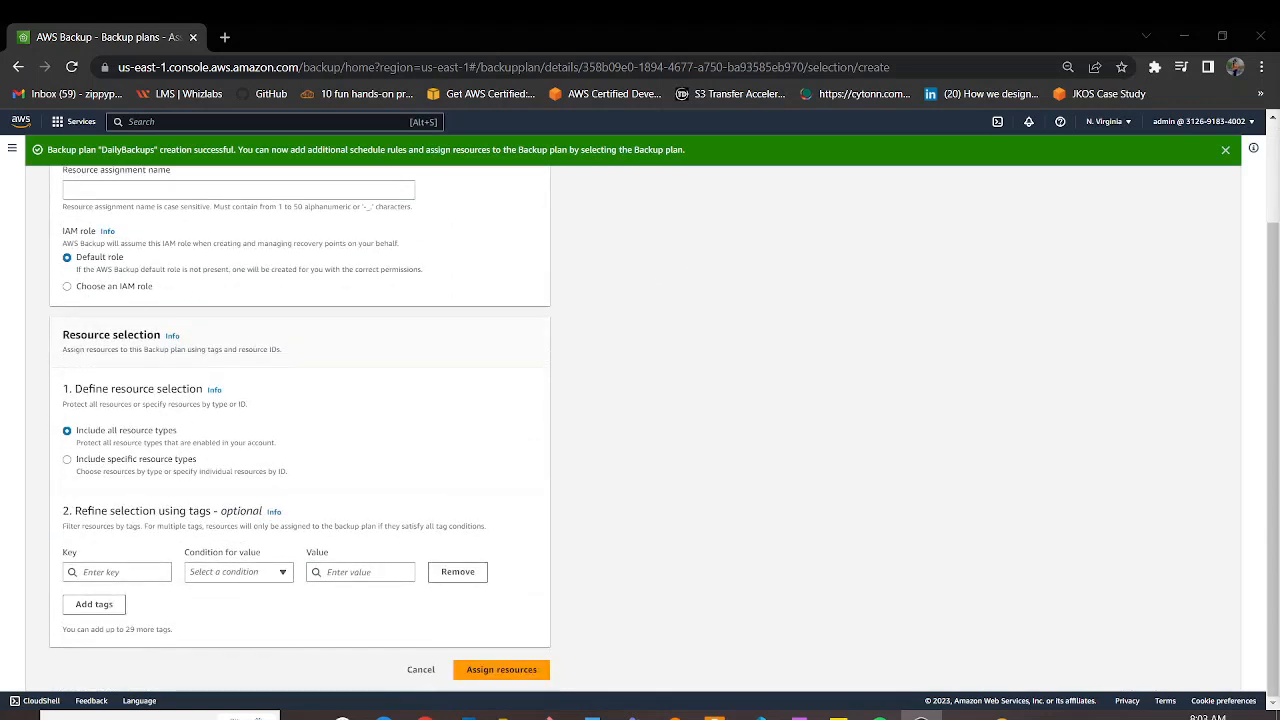
{"action": "scroll", "coordinate": [300, 420], "scroll_direction": "up", "scroll_amount": 2}
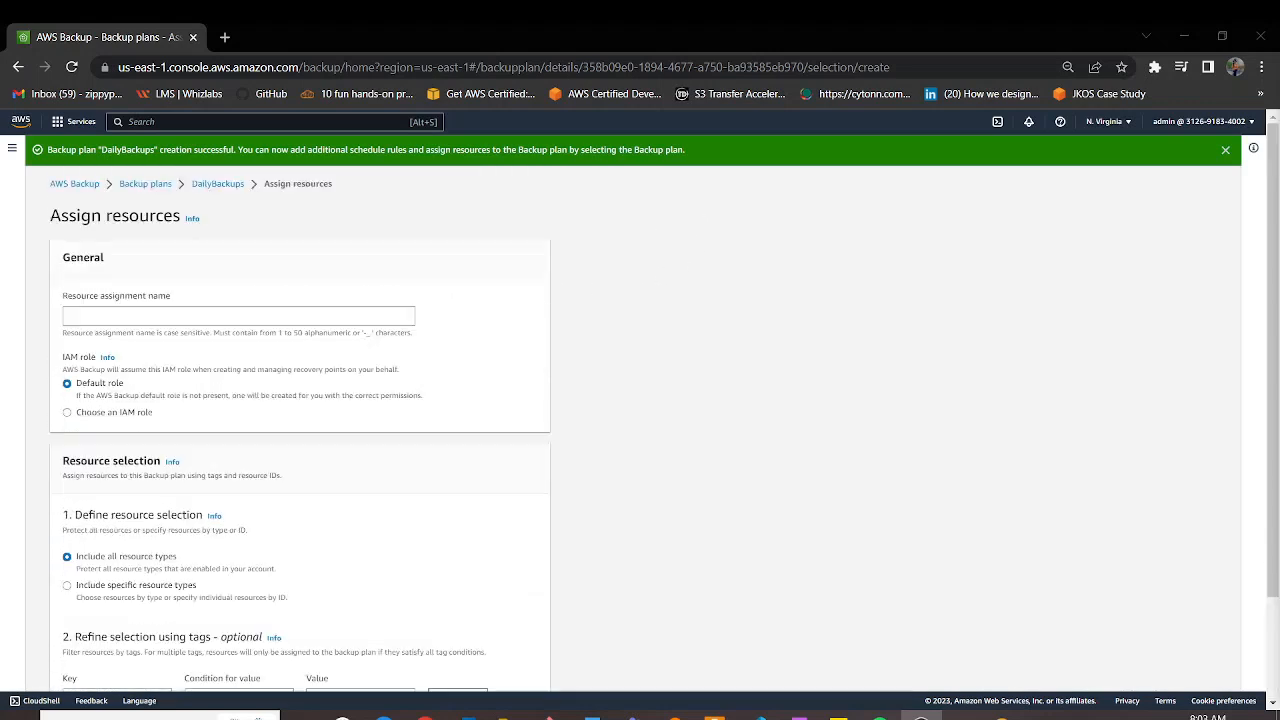
{"action": "left_click", "coordinate": [94, 317]}
{"action": "type", "text": "dailybackups"}
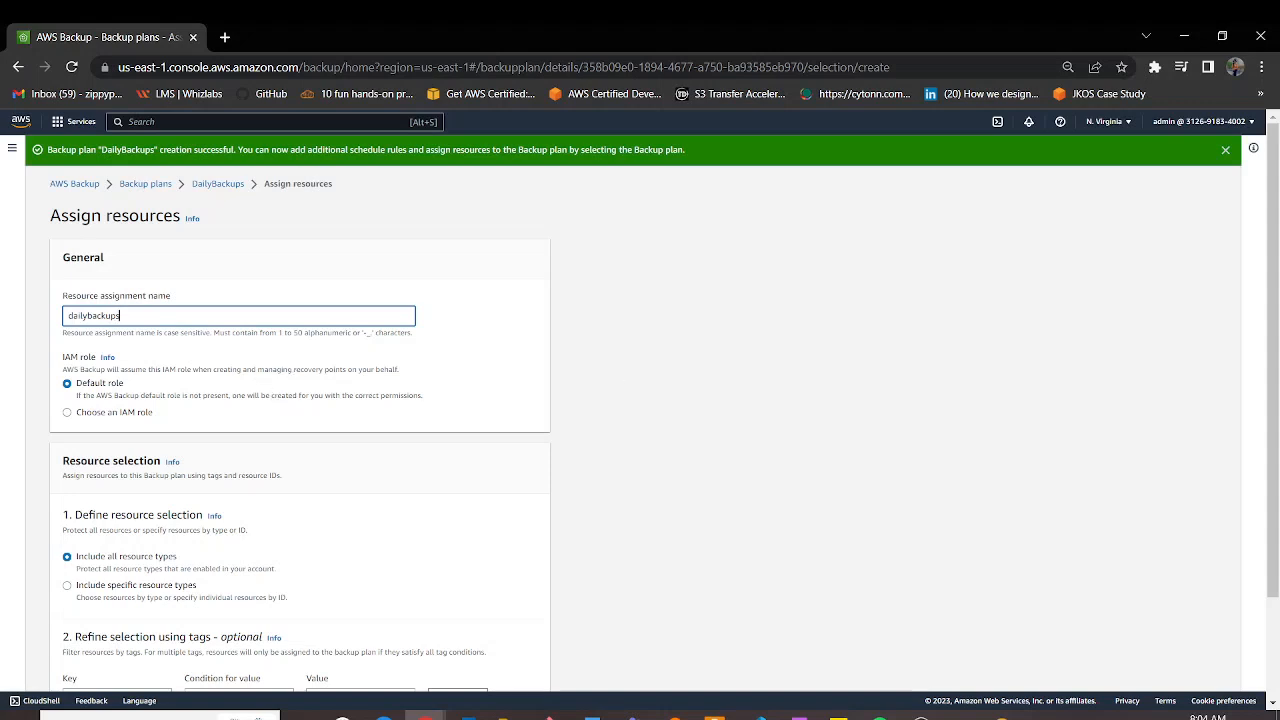
- Look through the IAM roles selectable for the resource assignment and return to the default role
{"action": "left_click_drag", "start_coordinate": [1270, 238], "coordinate": [1277, 267]}
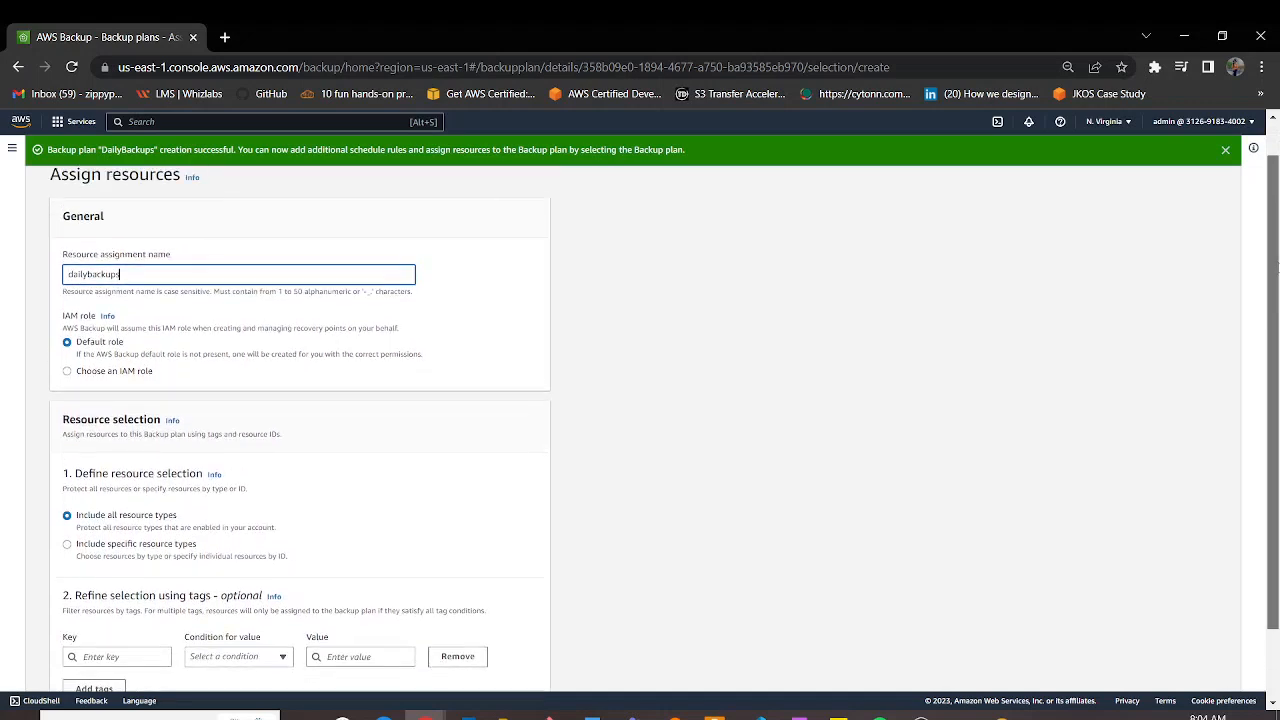
{"action": "left_click", "coordinate": [127, 372]}
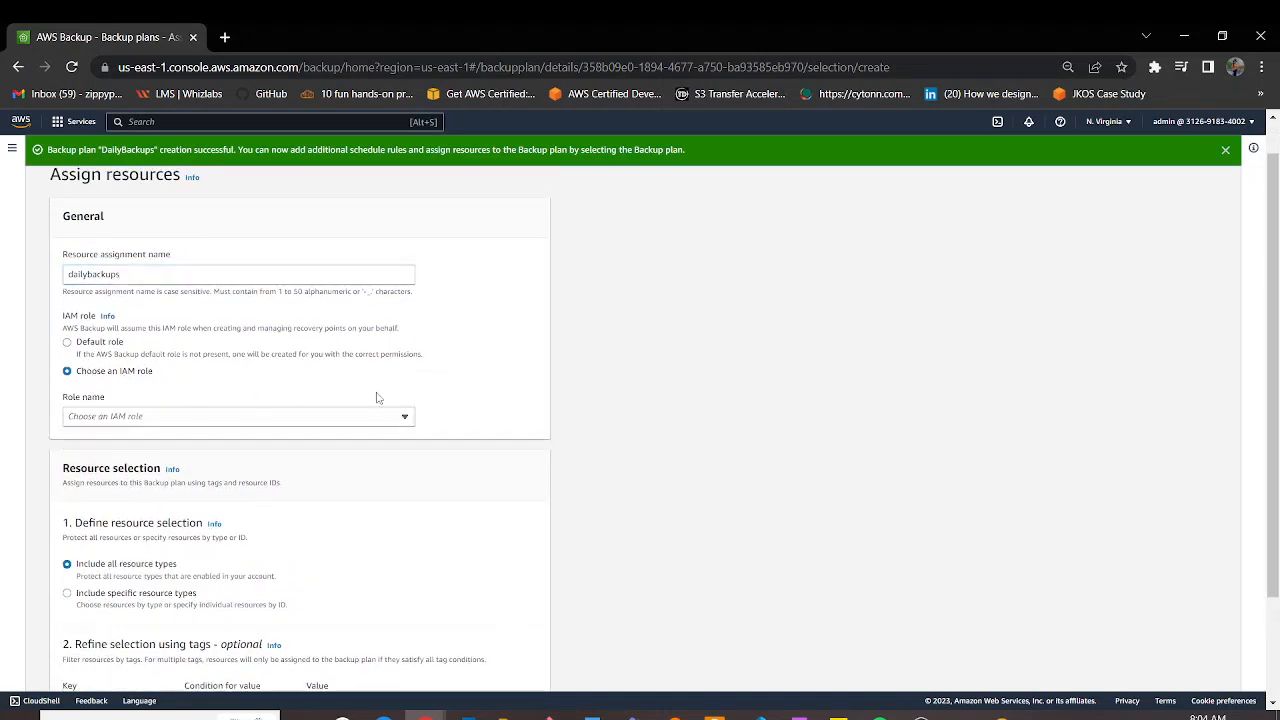
{"action": "left_click", "coordinate": [404, 417]}
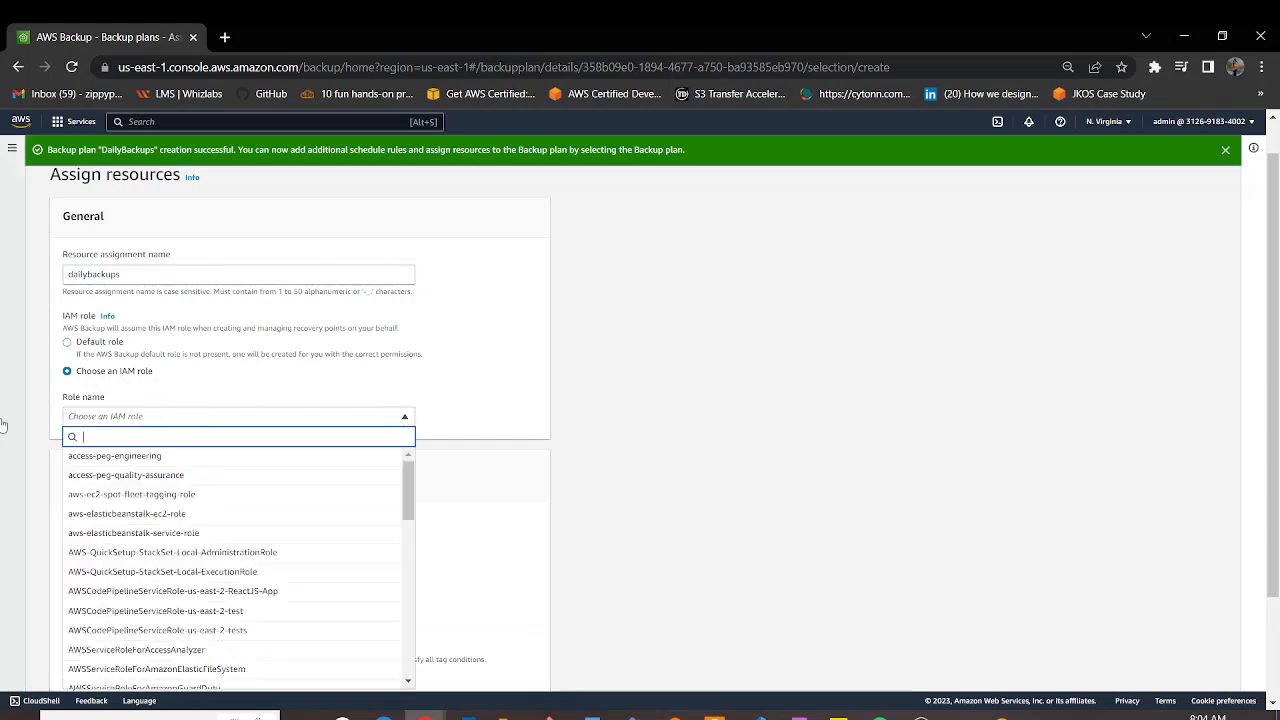
{"action": "left_click", "coordinate": [67, 342]}
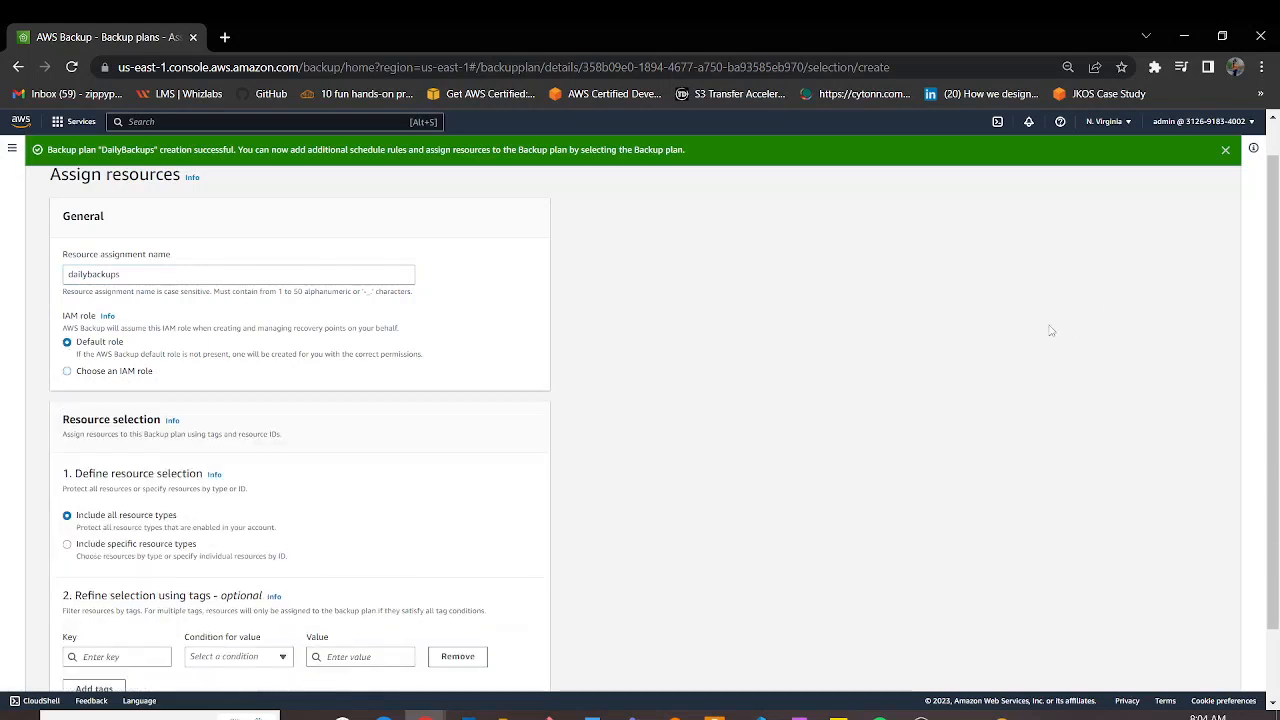
{"action": "left_click_drag", "start_coordinate": [1274, 225], "coordinate": [1274, 357]}
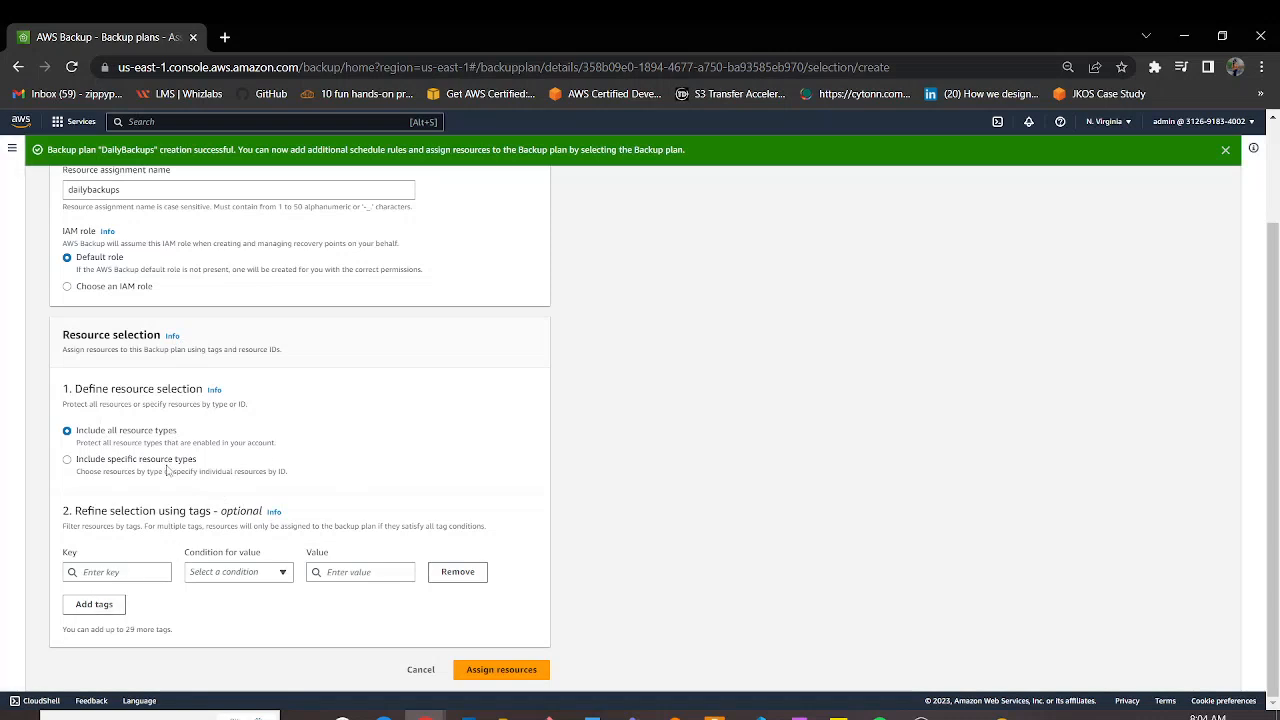
- Set the resource selection to include specific resource types instead of all resource types
{"action": "left_click", "coordinate": [87, 462]}
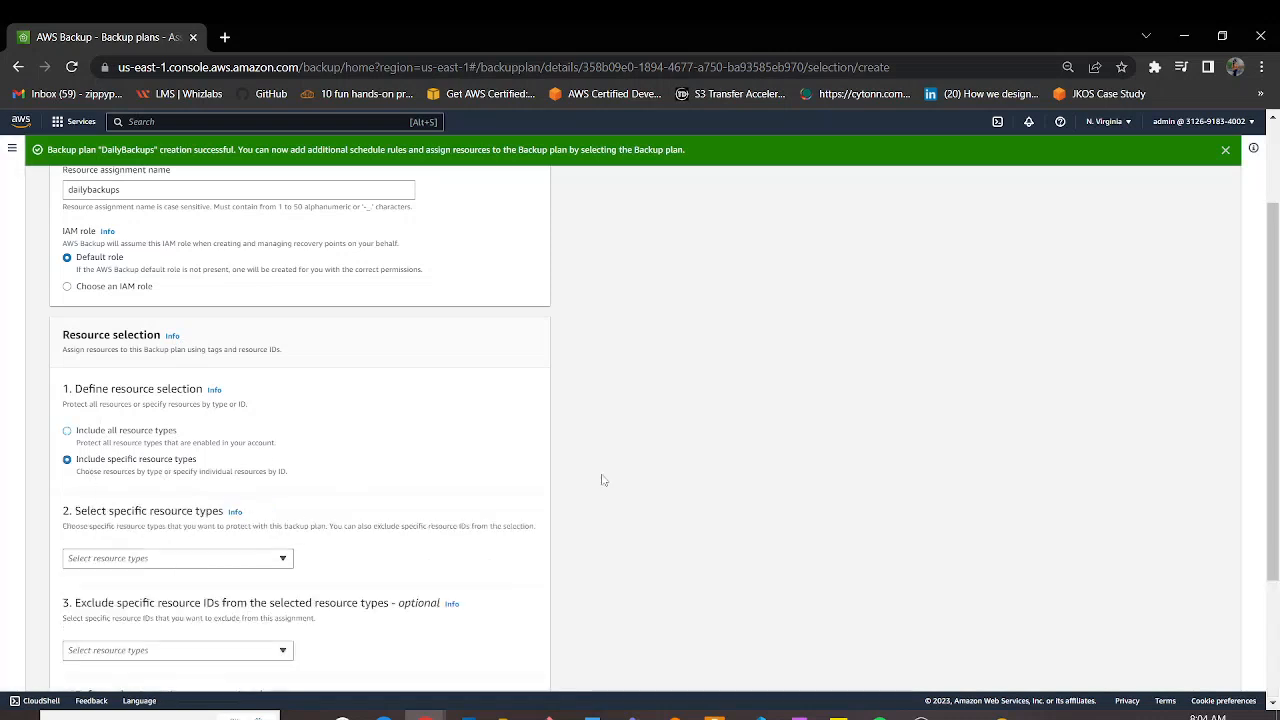
{"action": "left_click", "coordinate": [90, 431]}
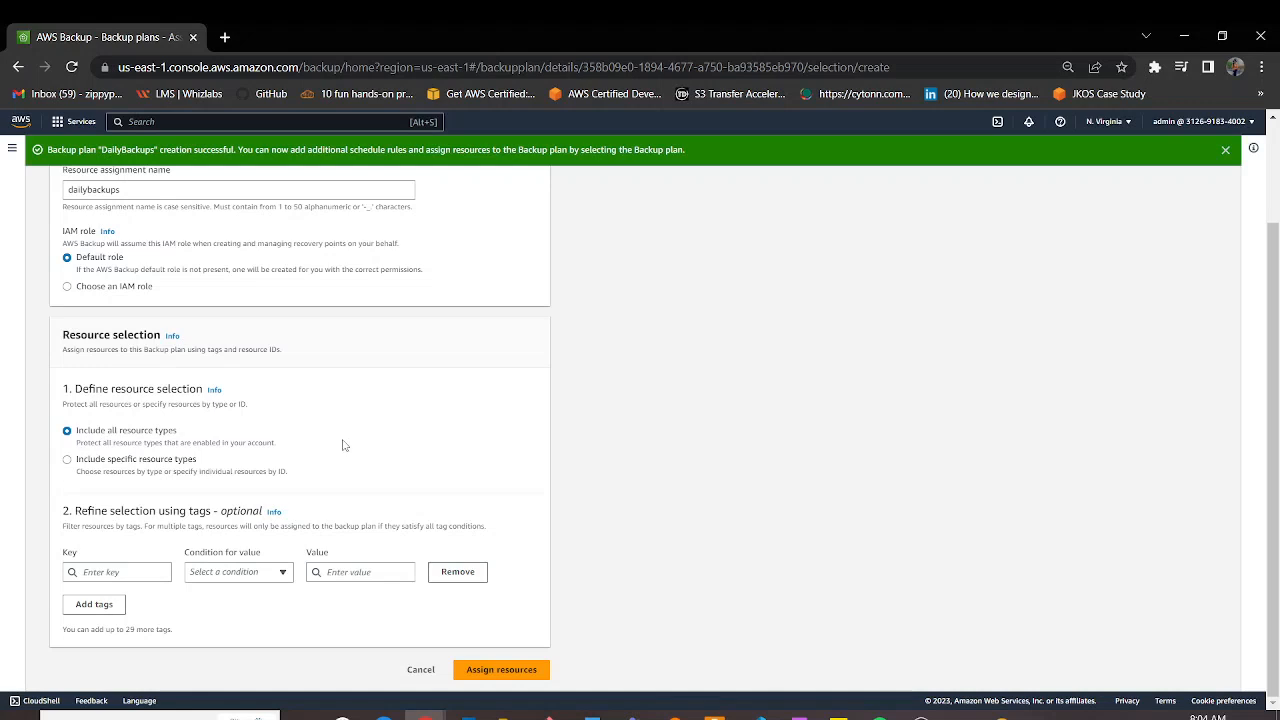
{"action": "left_click", "coordinate": [153, 468]}
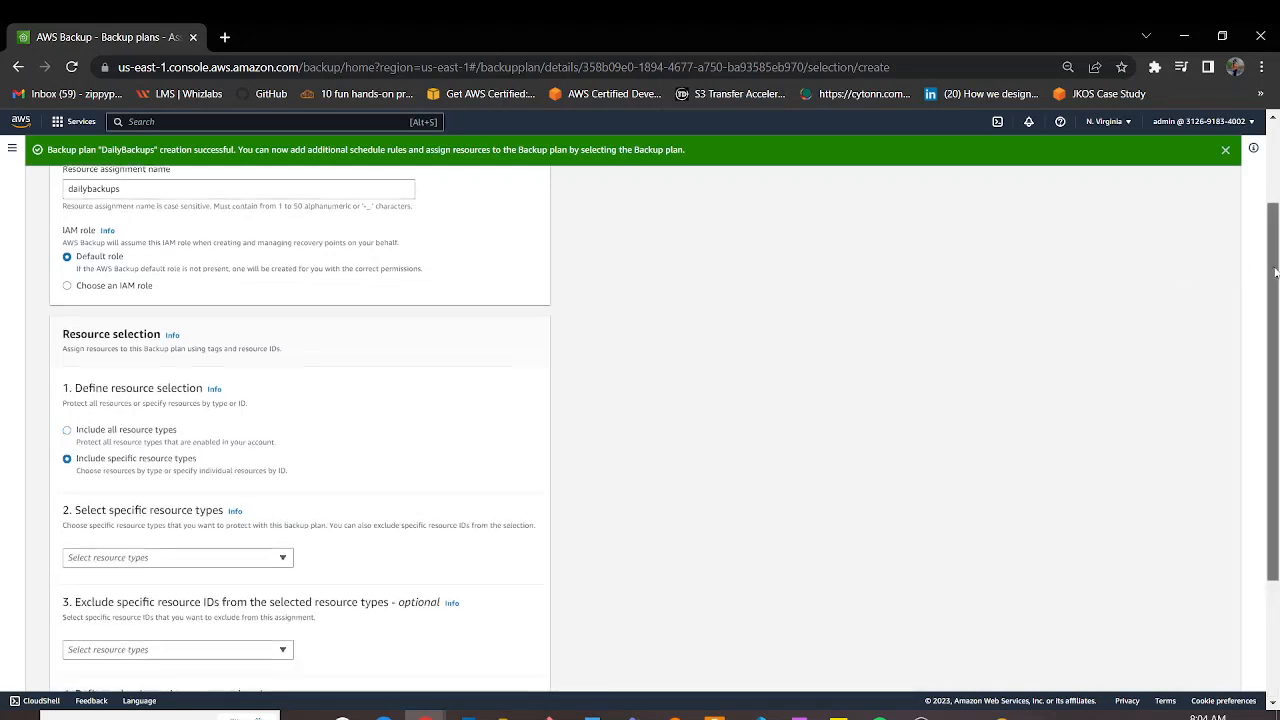
{"action": "scroll", "coordinate": [1257, 408], "scroll_direction": "down", "scroll_amount": 2}
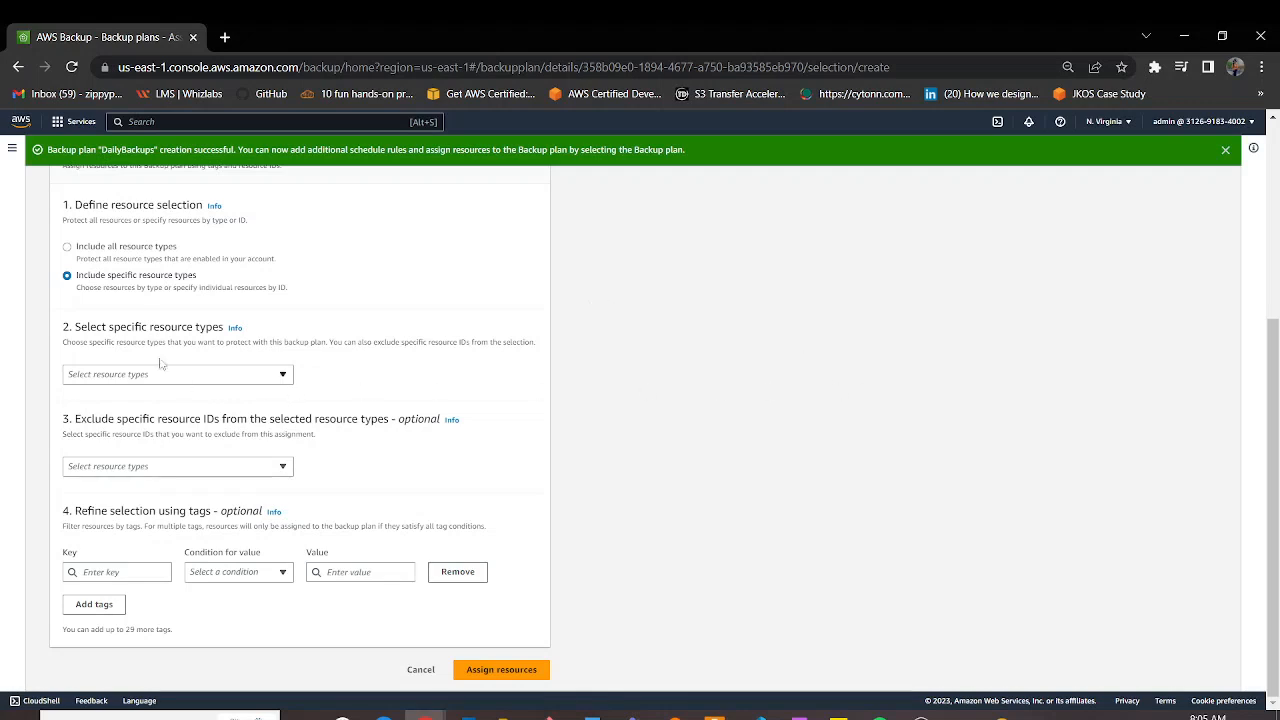
{"action": "left_click", "coordinate": [281, 376]}
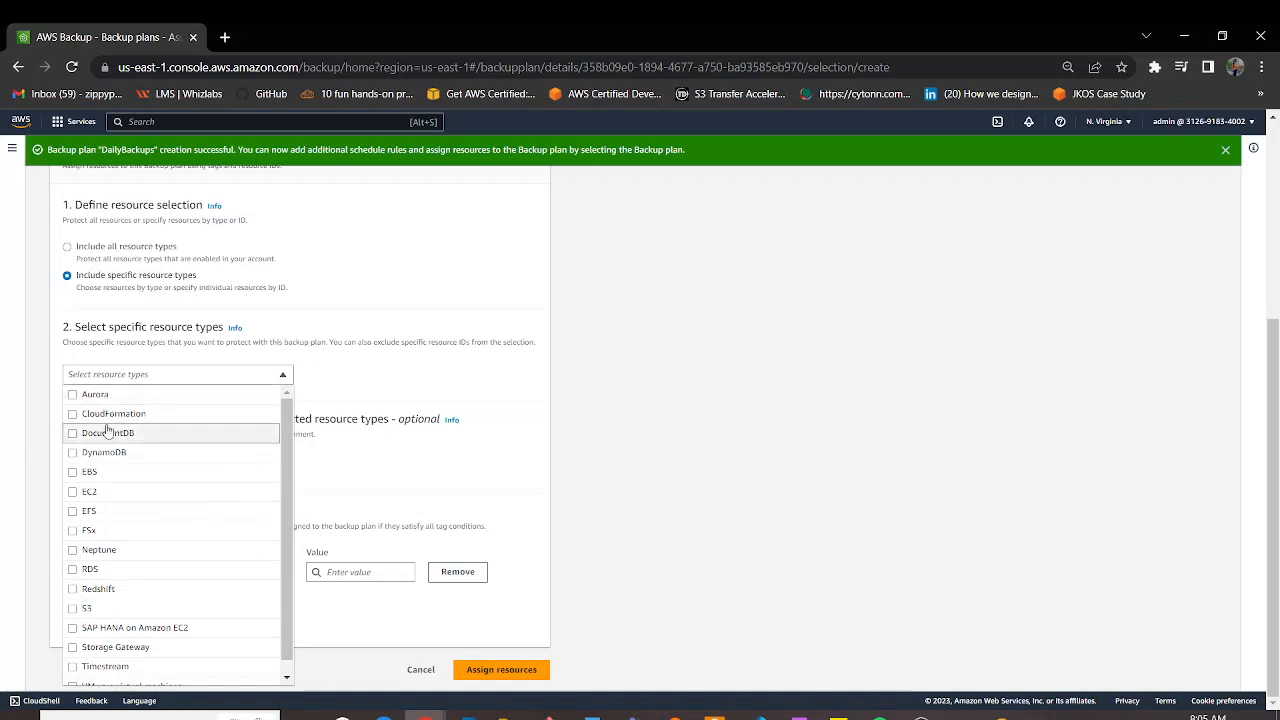
{"action": "left_click", "coordinate": [107, 437]}
{"action": "left_click", "coordinate": [105, 453]}
{"action": "left_click", "coordinate": [105, 491]}
{"action": "left_click", "coordinate": [105, 472]}
{"action": "left_click", "coordinate": [105, 511]}
{"action": "left_click", "coordinate": [100, 531]}
{"action": "left_click", "coordinate": [95, 608]}
{"action": "left_click", "coordinate": [110, 627]}
{"action": "left_click", "coordinate": [141, 550]}
{"action": "left_click", "coordinate": [86, 609]}
{"action": "left_click", "coordinate": [88, 628]}
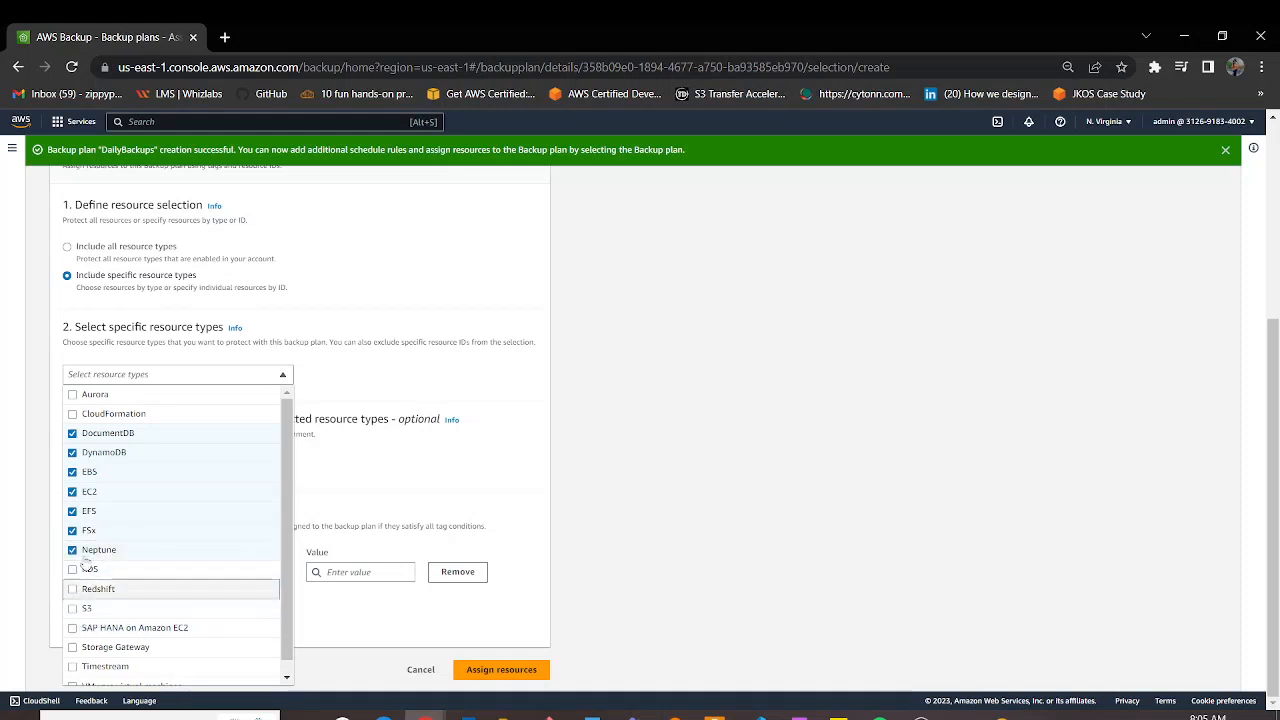
{"action": "left_click", "coordinate": [88, 551]}
{"action": "left_click", "coordinate": [88, 530]}
{"action": "left_click", "coordinate": [88, 511]}
{"action": "left_click", "coordinate": [88, 491]}
{"action": "left_click", "coordinate": [88, 472]}
{"action": "left_click", "coordinate": [88, 452]}
{"action": "left_click", "coordinate": [88, 433]}
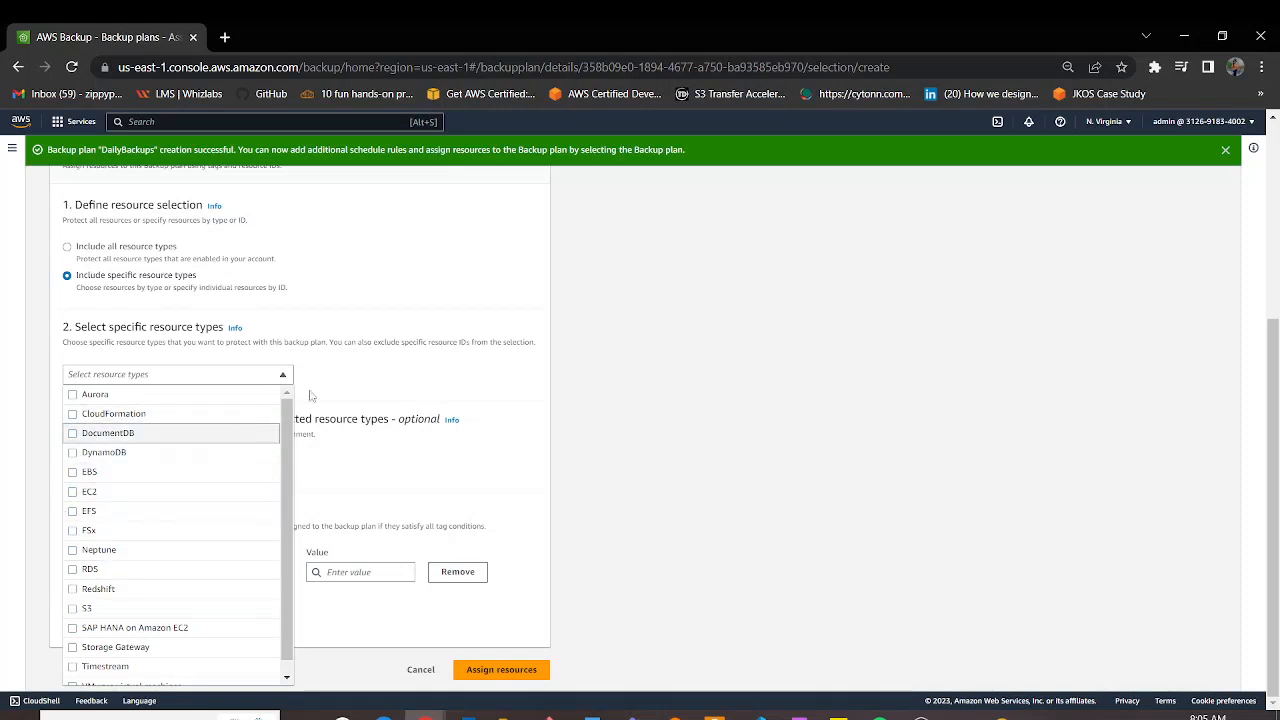
{"action": "key", "text": "alt+Tab"}
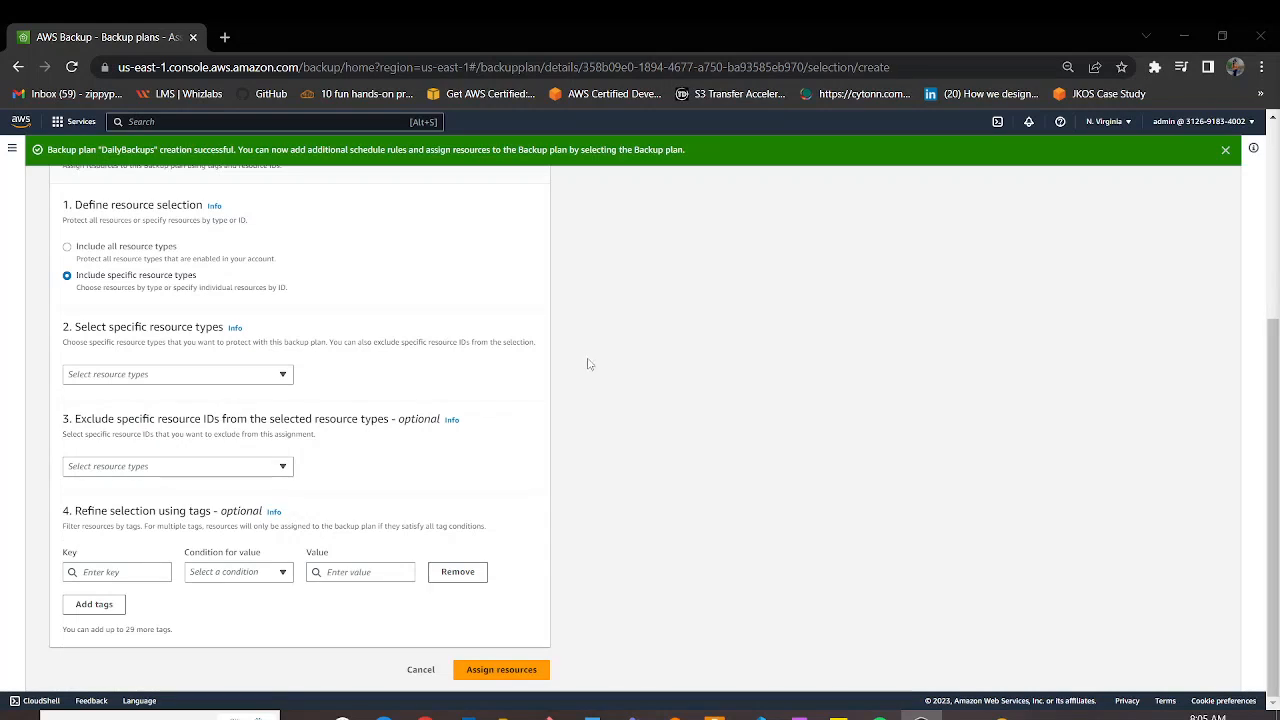
- Add EBS, EFS and RDS as the specific resource types to protect with the backup plan
{"action": "left_click", "coordinate": [272, 376]}
{"action": "left_click", "coordinate": [73, 473]}
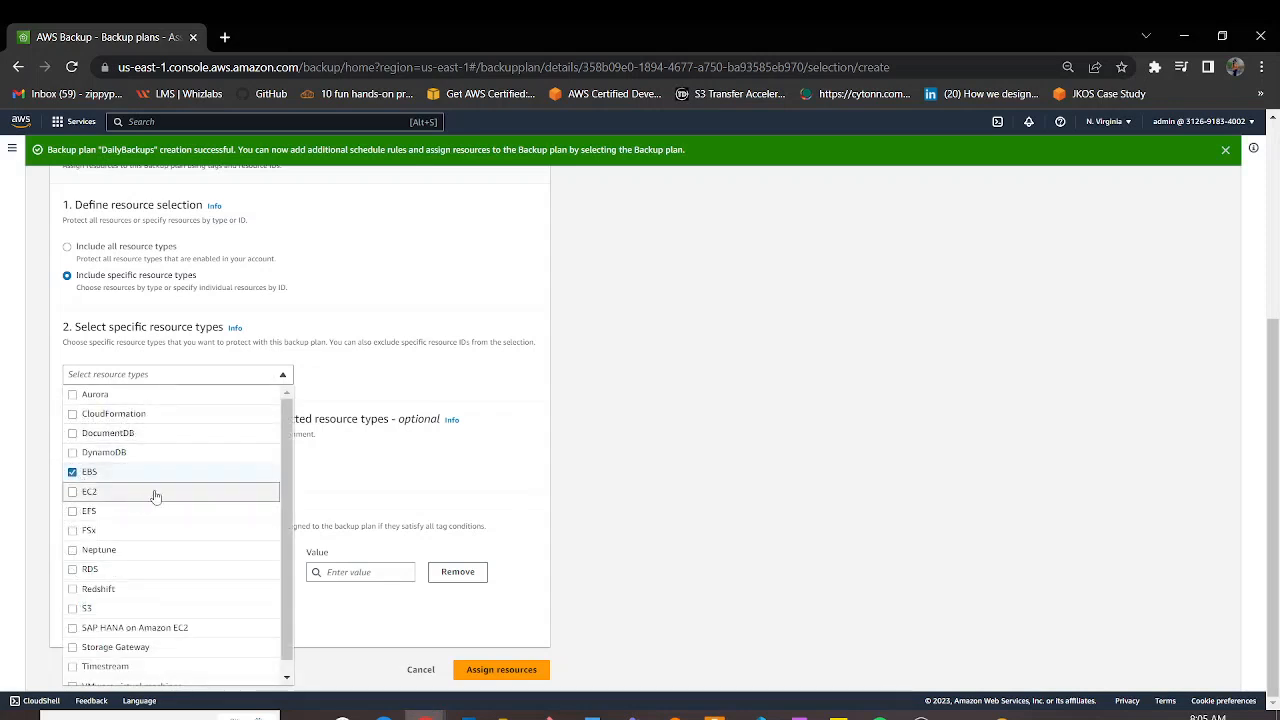
{"action": "left_click", "coordinate": [98, 516]}
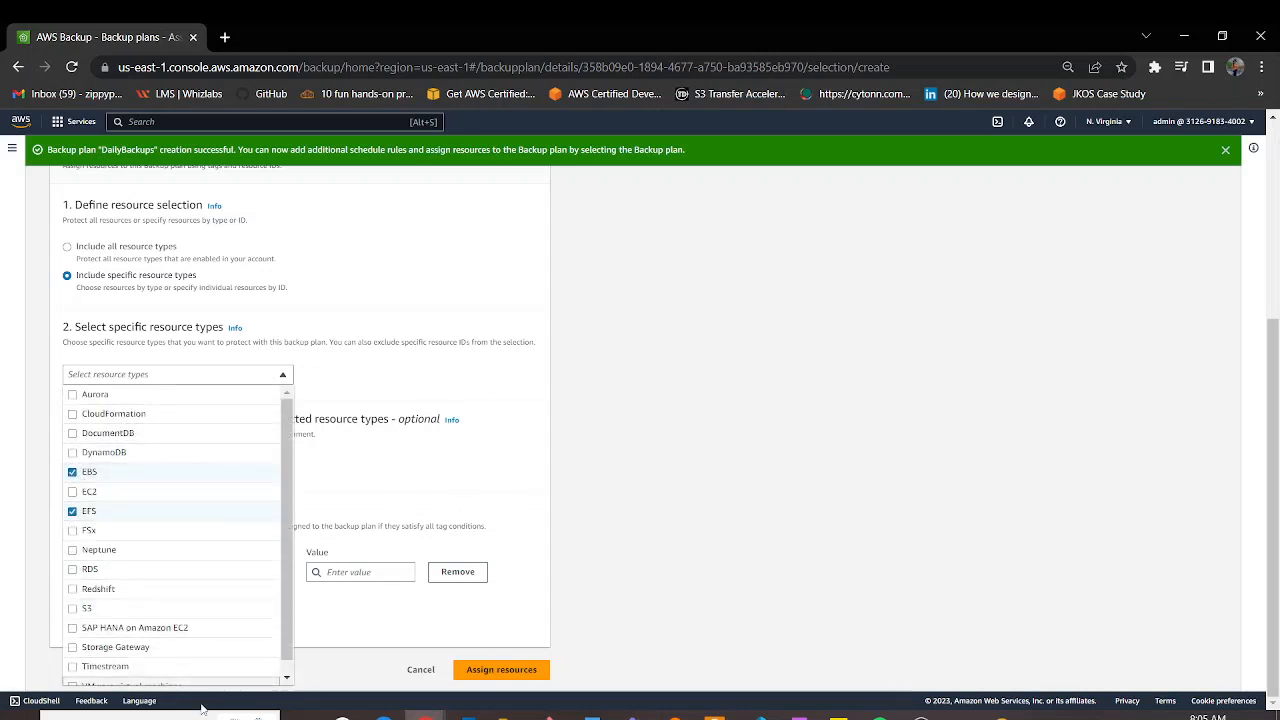
{"action": "left_click", "coordinate": [72, 569]}
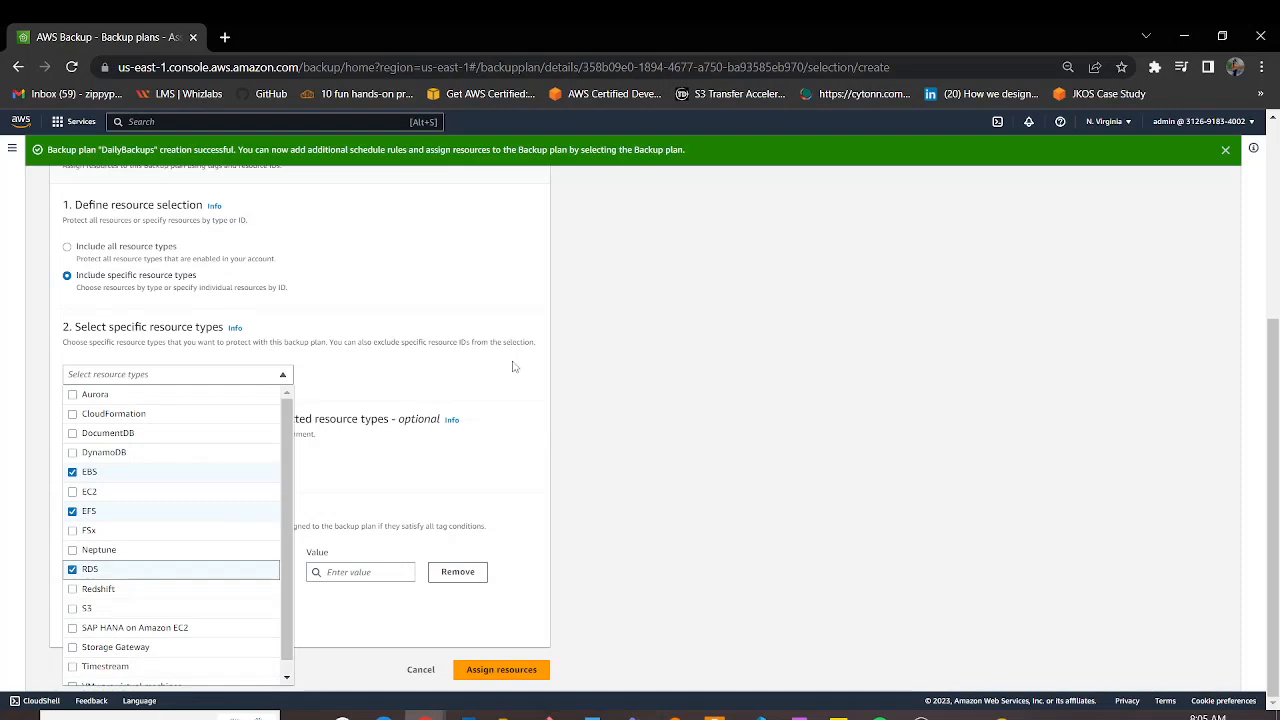
{"action": "left_click", "coordinate": [437, 385]}
{"action": "scroll", "coordinate": [360, 596], "scroll_direction": "down", "scroll_amount": 3}
{"action": "scroll", "coordinate": [350, 599], "scroll_direction": "up", "scroll_amount": 4}
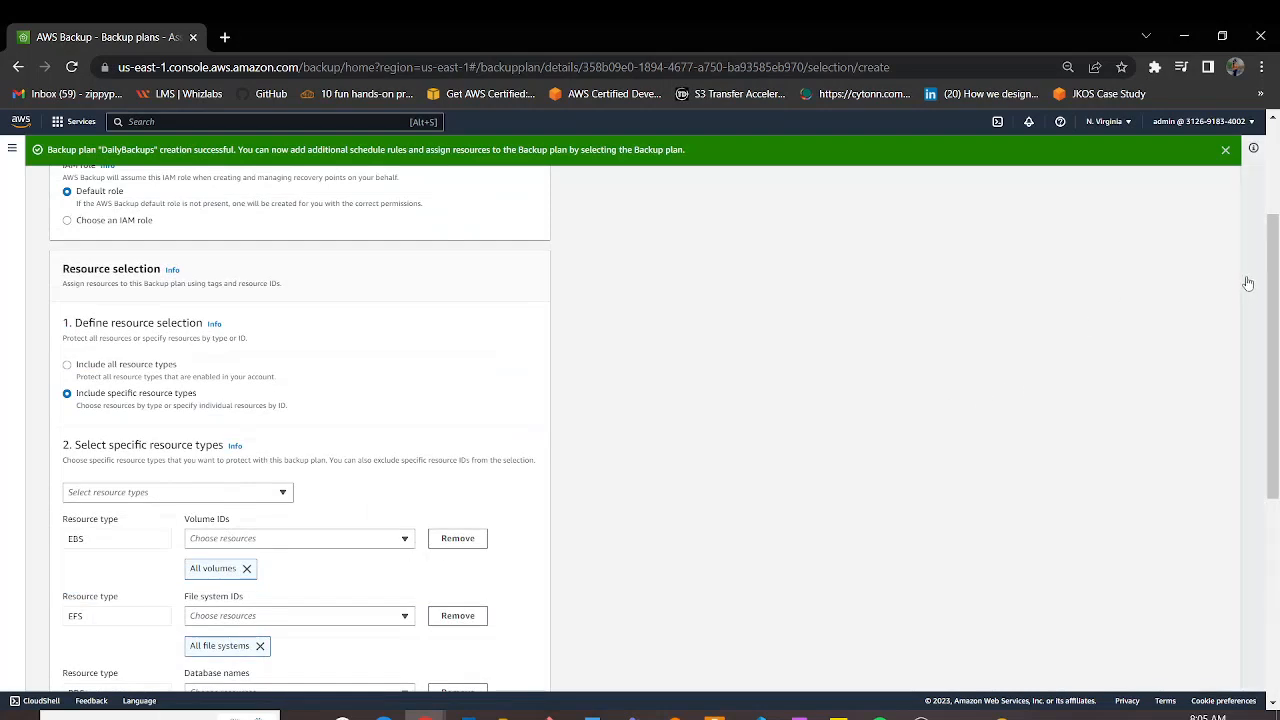
{"action": "scroll", "coordinate": [1273, 263], "scroll_direction": "down", "scroll_amount": 3}
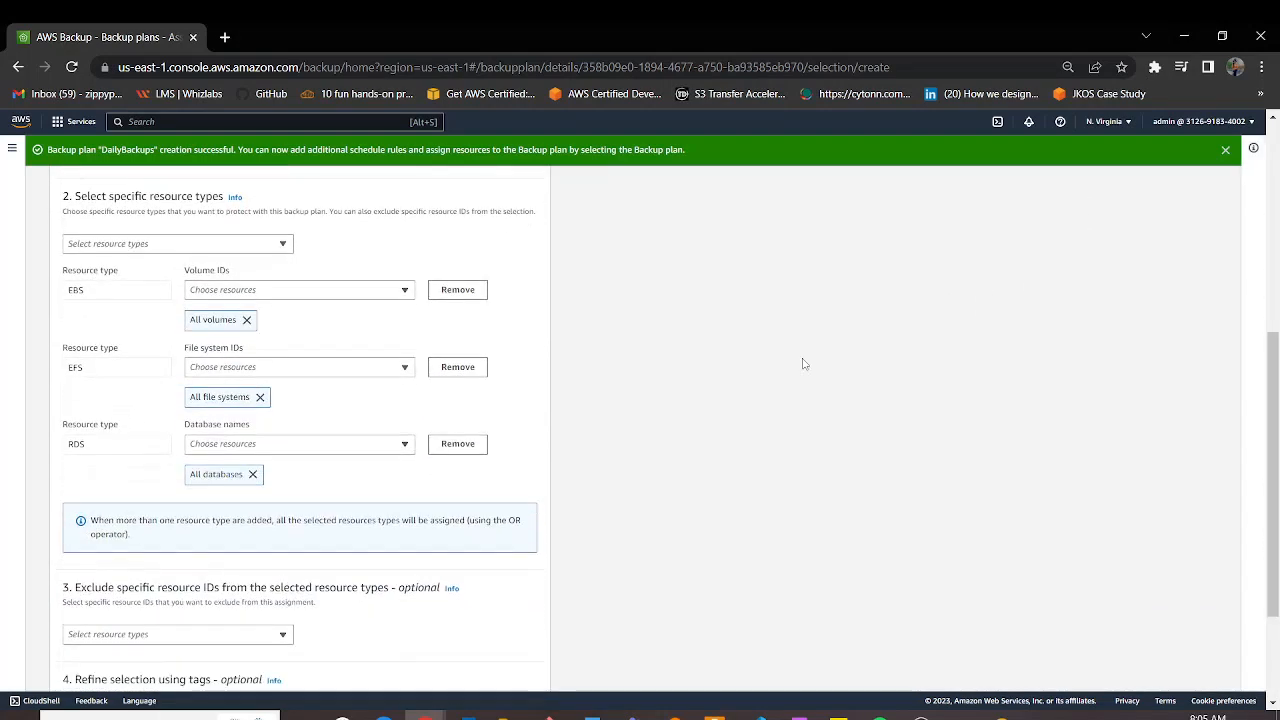
- Remove the All volumes entry from the EBS resource type, look at the selectable volume IDs and select All volumes again
{"action": "double_click", "coordinate": [93, 290]}
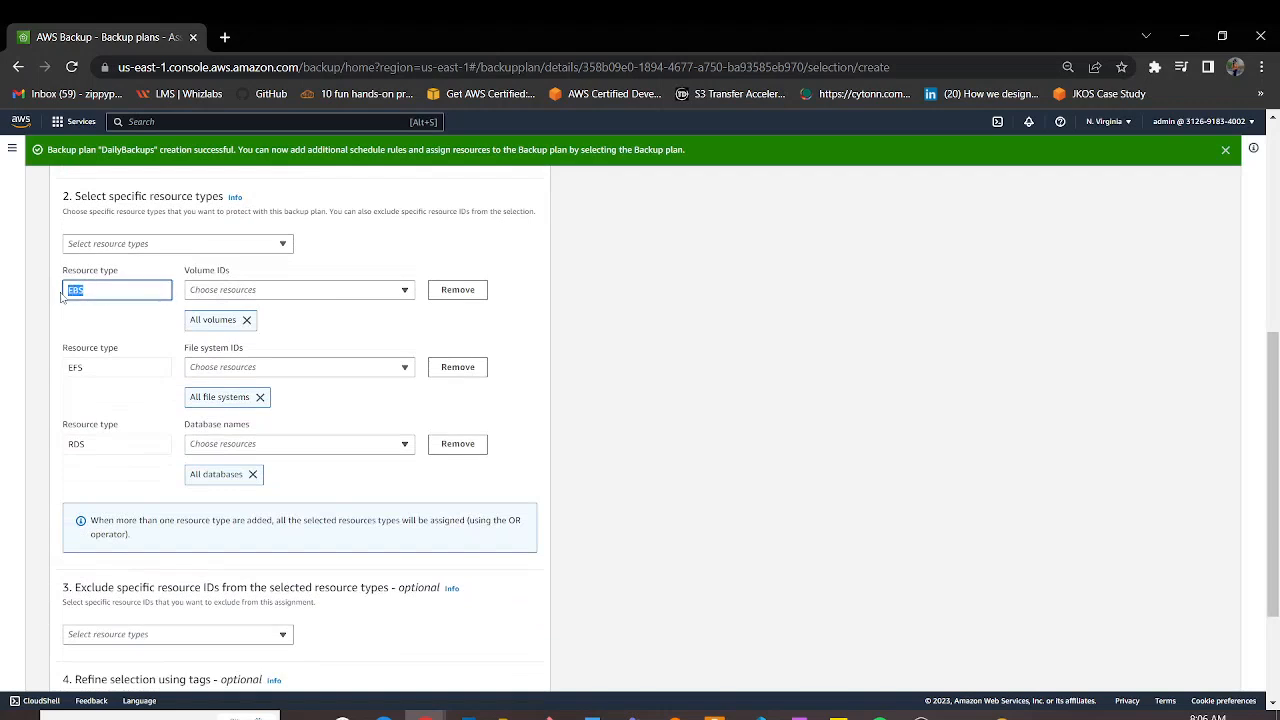
{"action": "left_click", "coordinate": [85, 290]}
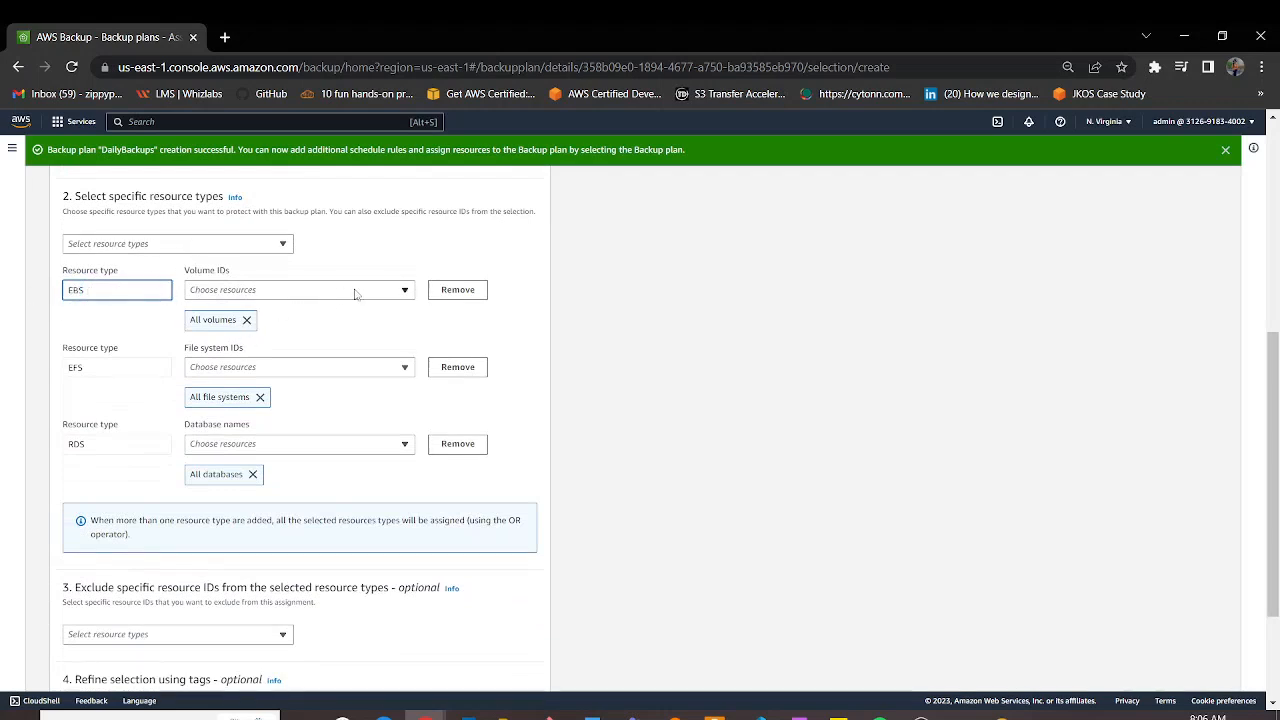
{"action": "left_click", "coordinate": [246, 320]}
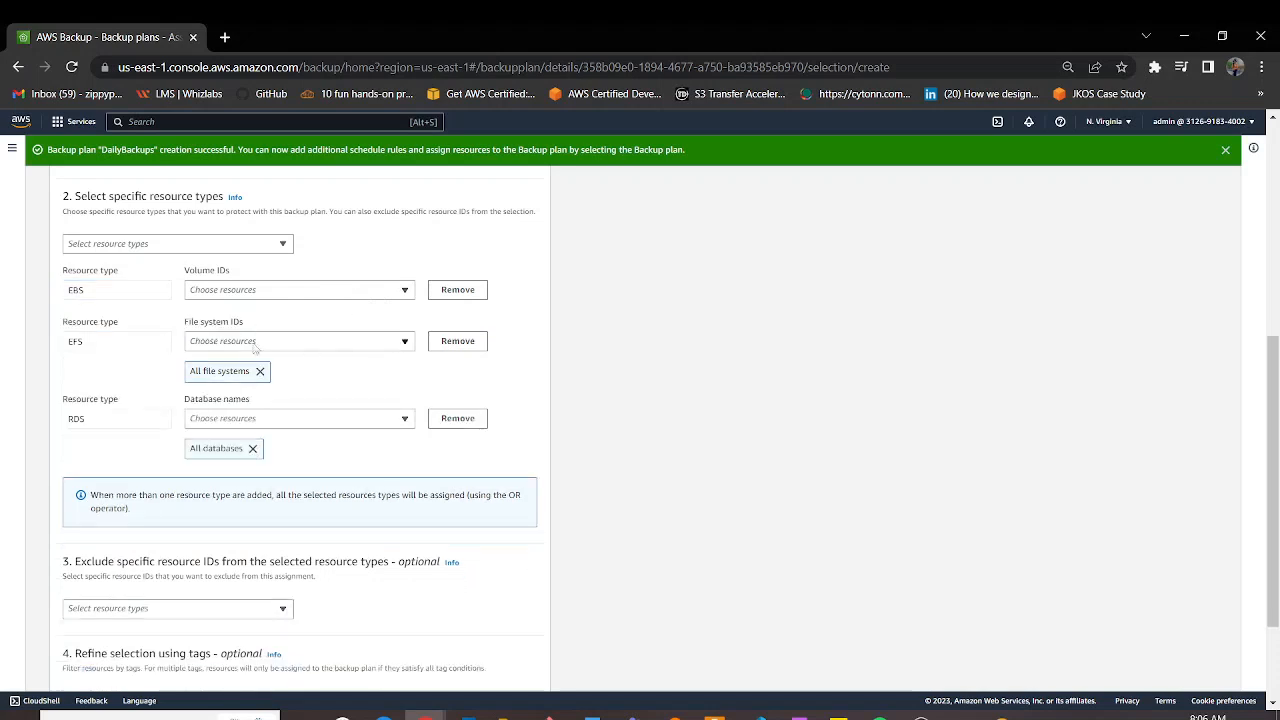
{"action": "left_click", "coordinate": [90, 293]}
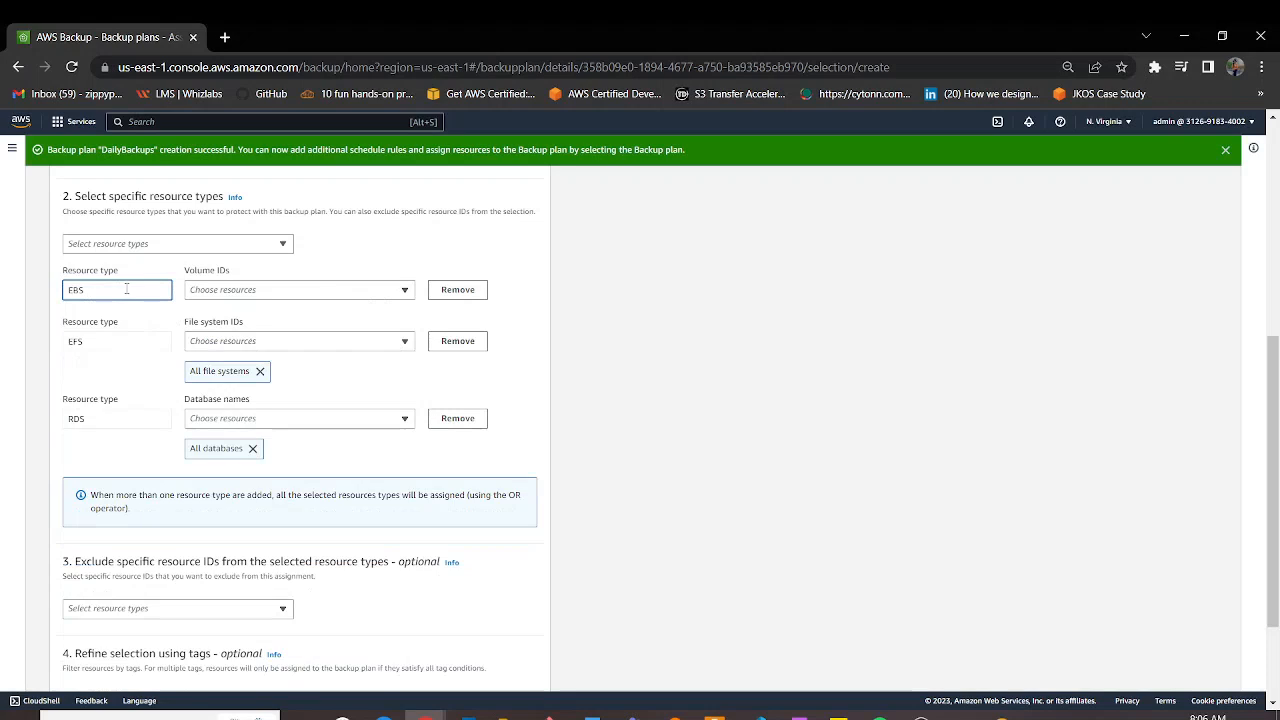
{"action": "double_click", "coordinate": [82, 289]}
{"action": "left_click", "coordinate": [352, 289]}
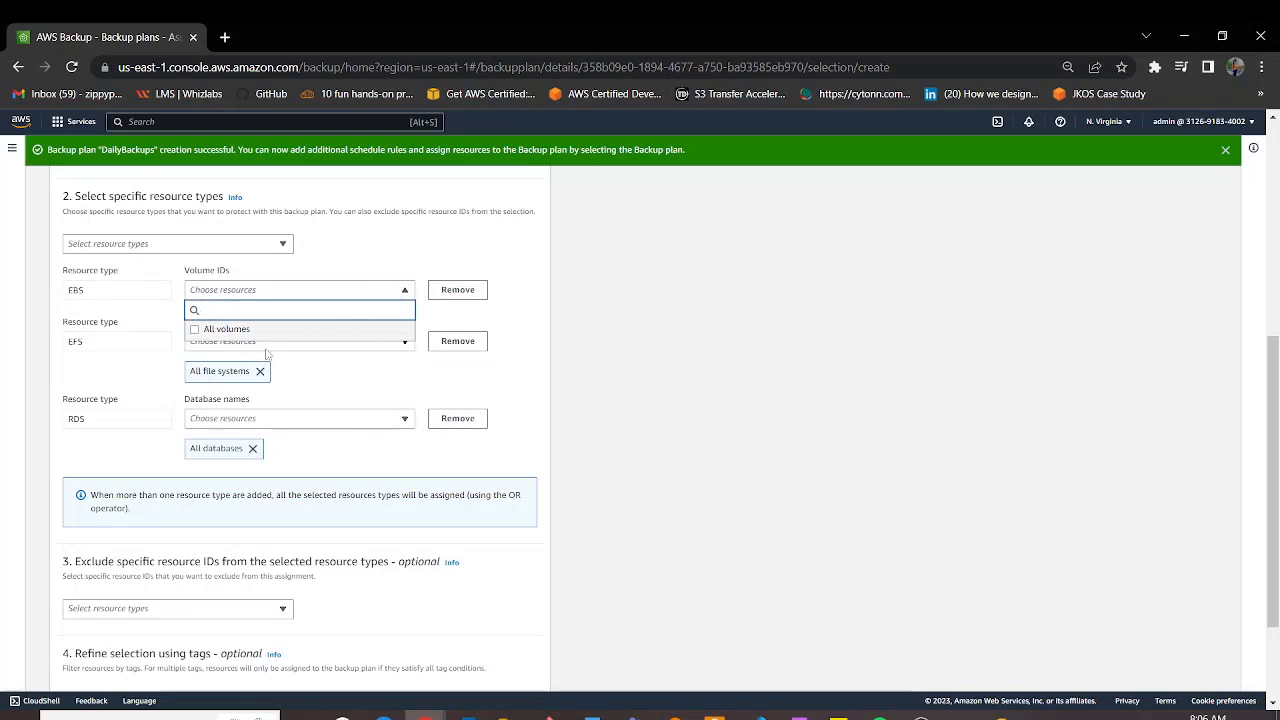
{"action": "left_click", "coordinate": [212, 336]}
{"action": "left_click", "coordinate": [495, 350]}
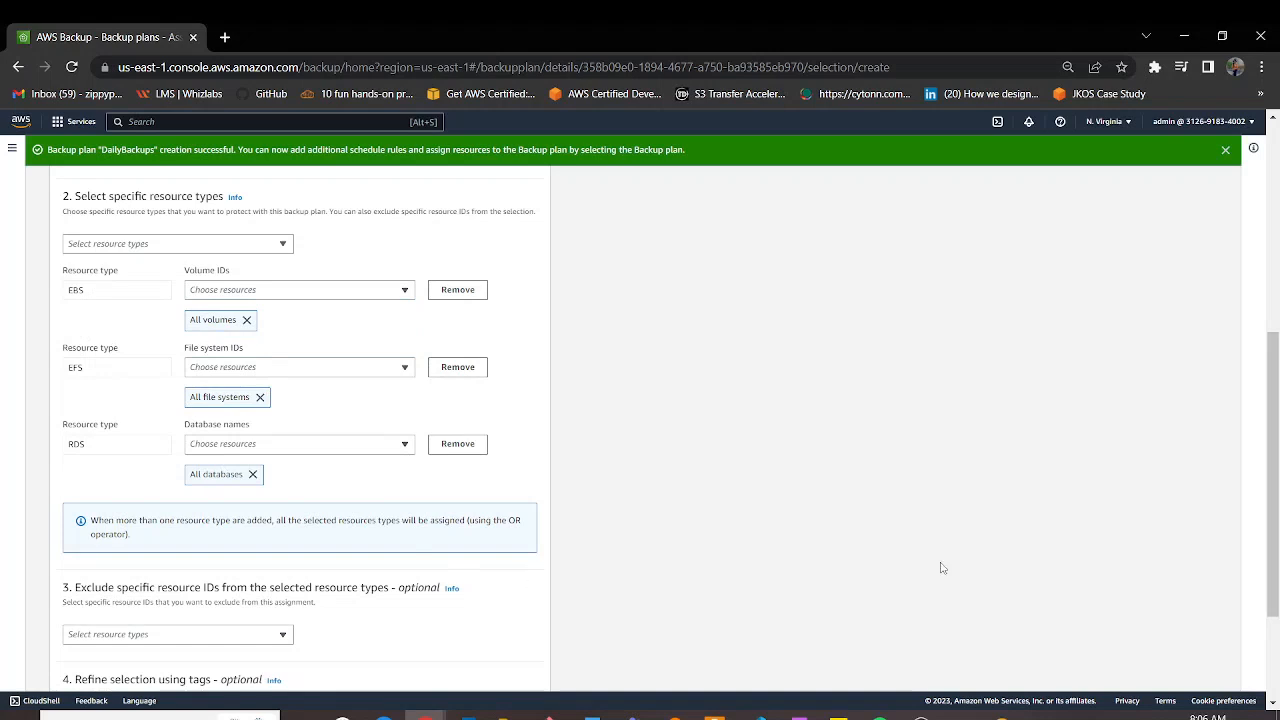
- Look at the resource types available for exclusion without choosing any, then assign the resources and confirm continuing
{"action": "scroll", "coordinate": [943, 565], "scroll_direction": "down", "scroll_amount": 3}
{"action": "left_click", "coordinate": [288, 472]}
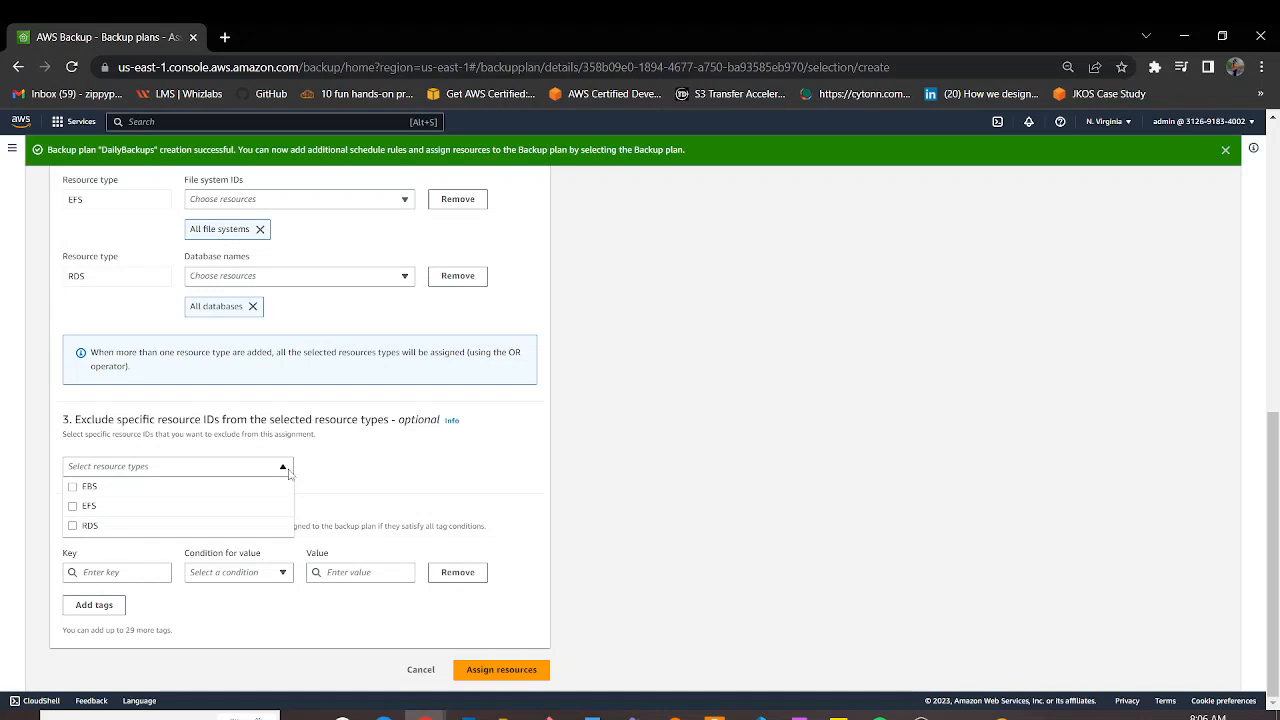
{"action": "left_click", "coordinate": [443, 479]}
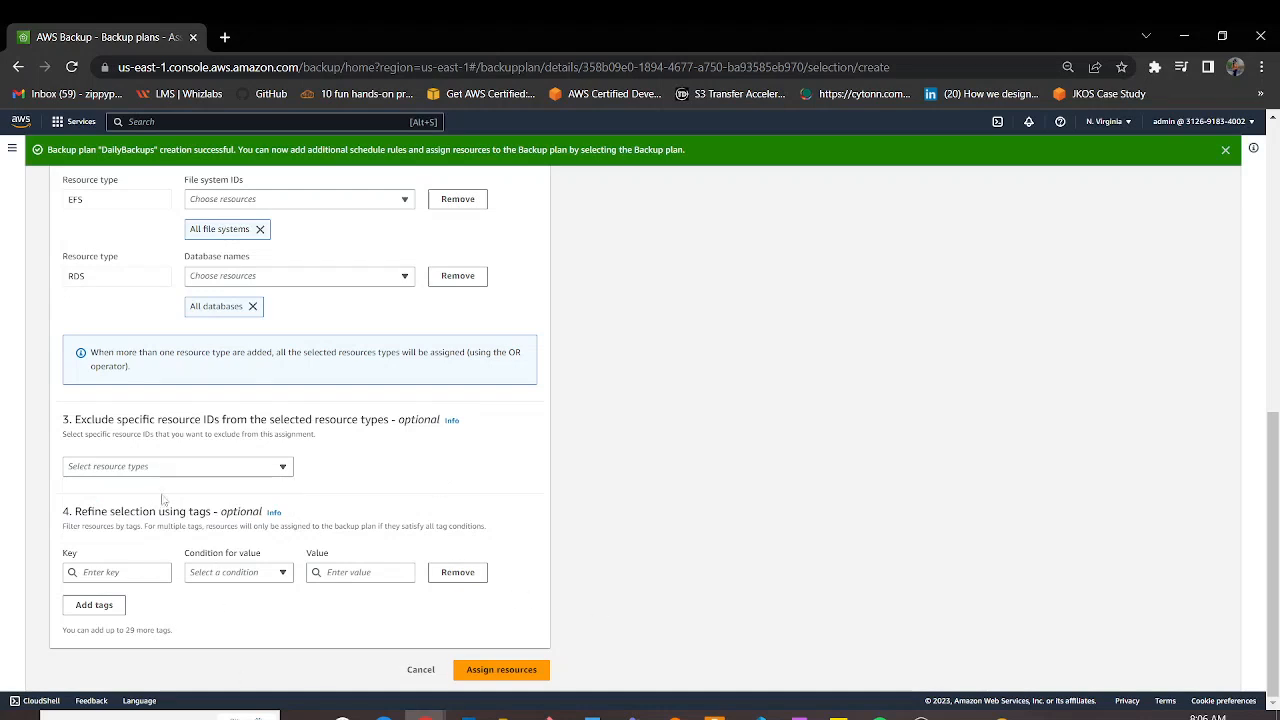
{"action": "left_click", "coordinate": [485, 672]}
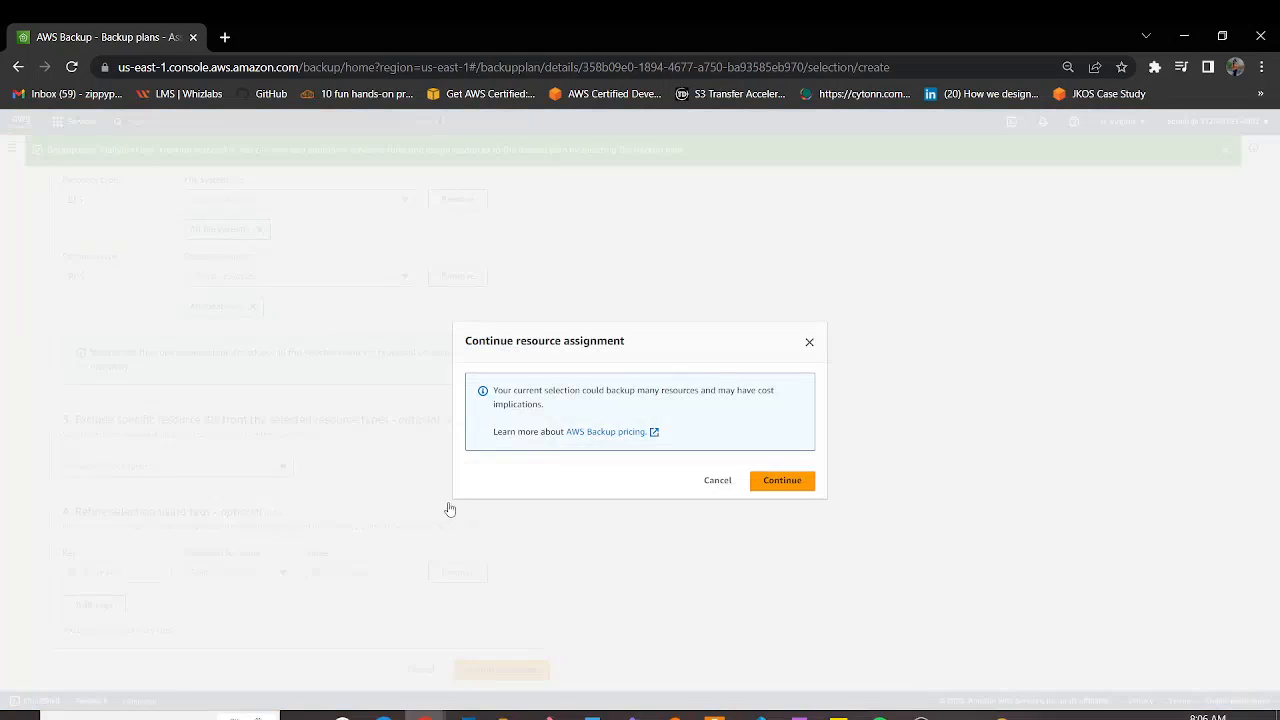
{"action": "left_click", "coordinate": [790, 484]}
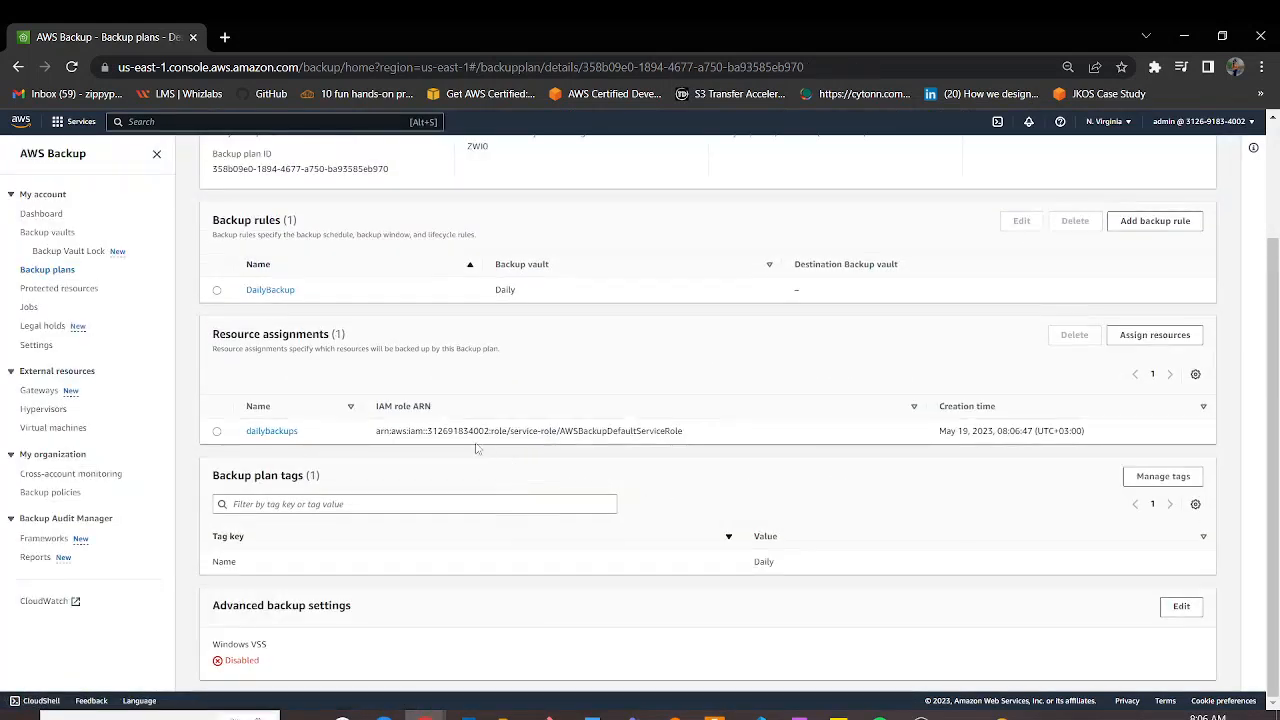
- Review the DailyBackups plan's summary, backup rules, resource assignments, tags and advanced settings, and read through its JSON definition
{"action": "scroll", "coordinate": [476, 448], "scroll_direction": "up", "scroll_amount": 3}
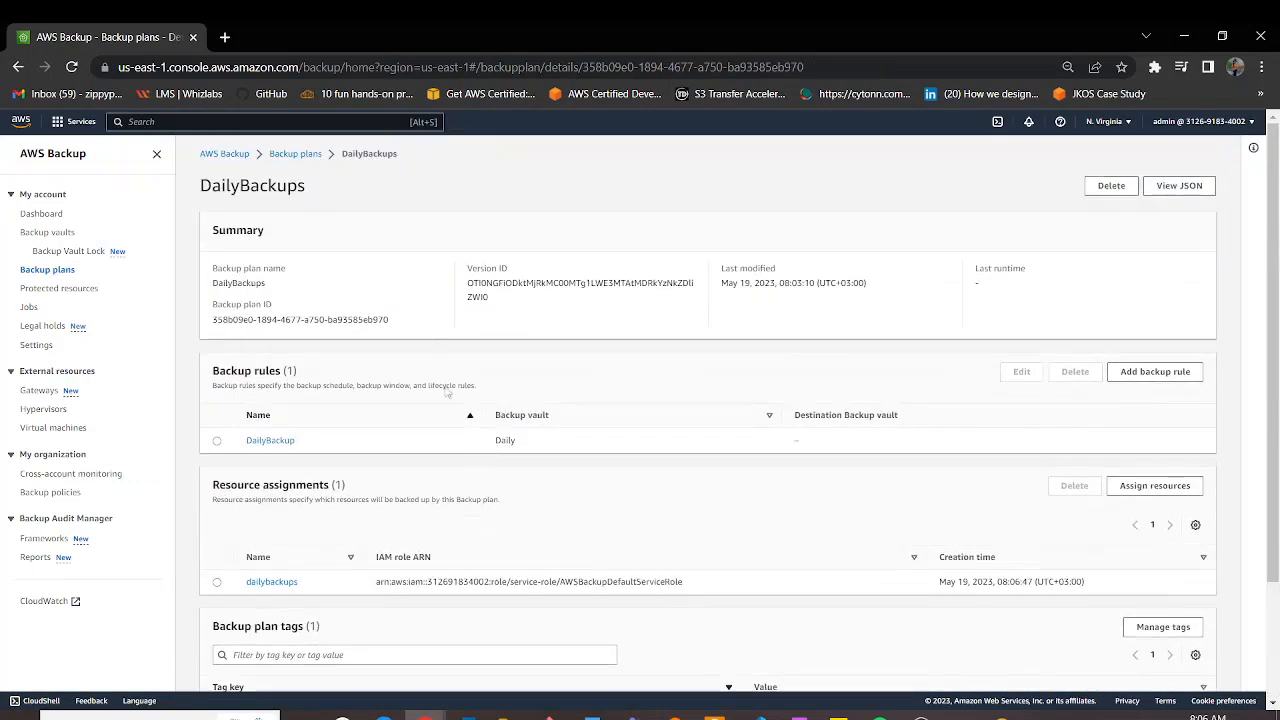
{"action": "scroll", "coordinate": [440, 348], "scroll_direction": "down", "scroll_amount": 3}
{"action": "scroll", "coordinate": [440, 348], "scroll_direction": "up", "scroll_amount": 3}
{"action": "scroll", "coordinate": [1258, 250], "scroll_direction": "down", "scroll_amount": 2}
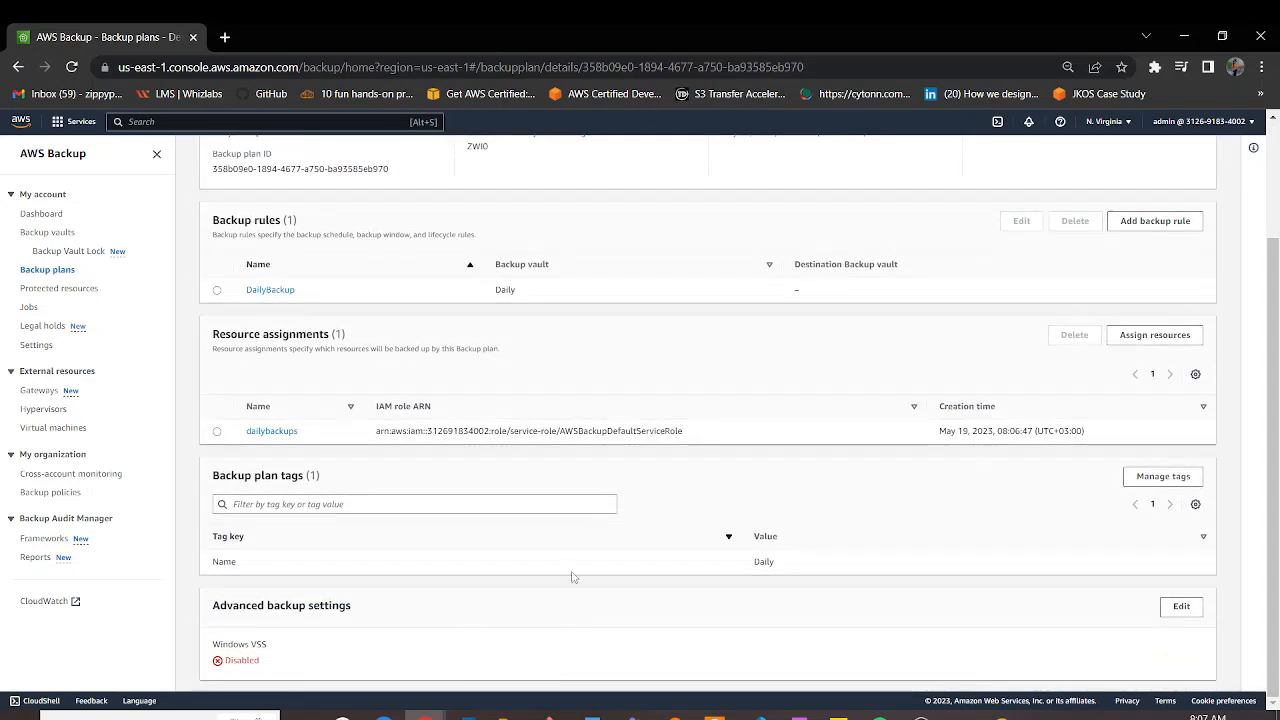
{"action": "scroll", "coordinate": [820, 382], "scroll_direction": "up", "scroll_amount": 1}
{"action": "scroll", "coordinate": [820, 382], "scroll_direction": "up", "scroll_amount": 2}
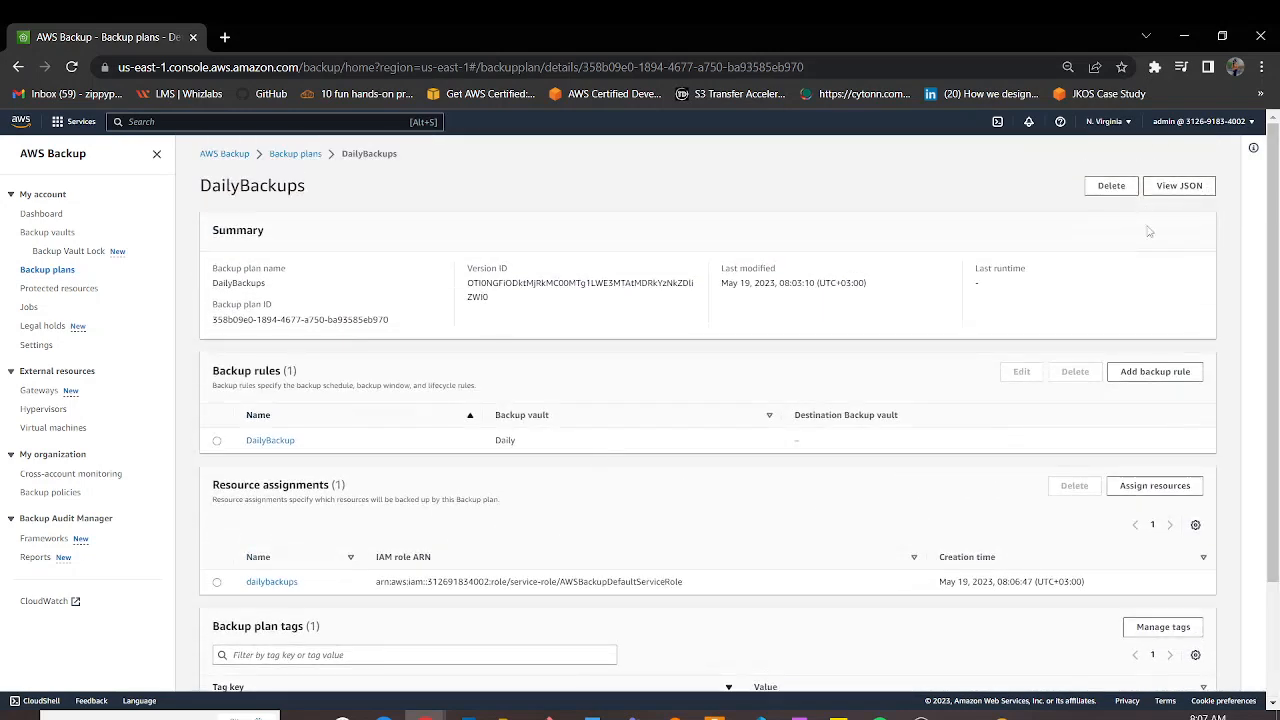
{"action": "left_click", "coordinate": [1179, 185]}
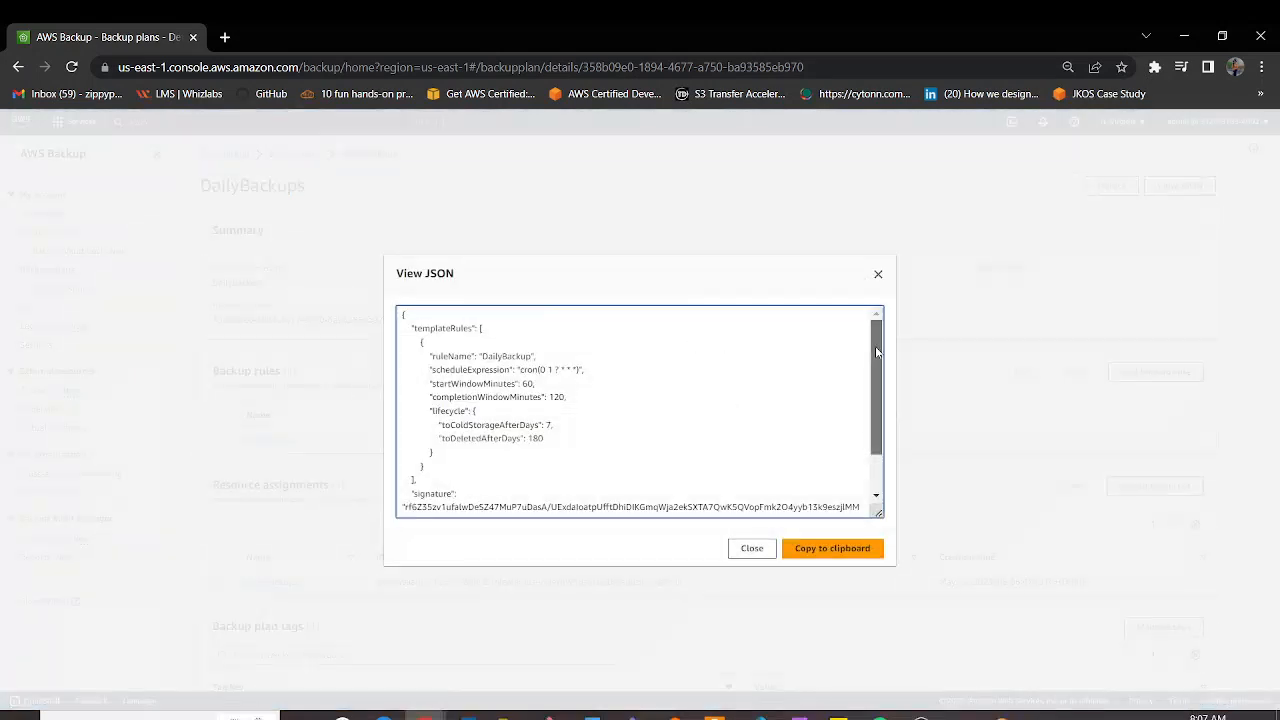
{"action": "left_click_drag", "start_coordinate": [876, 368], "coordinate": [877, 404]}
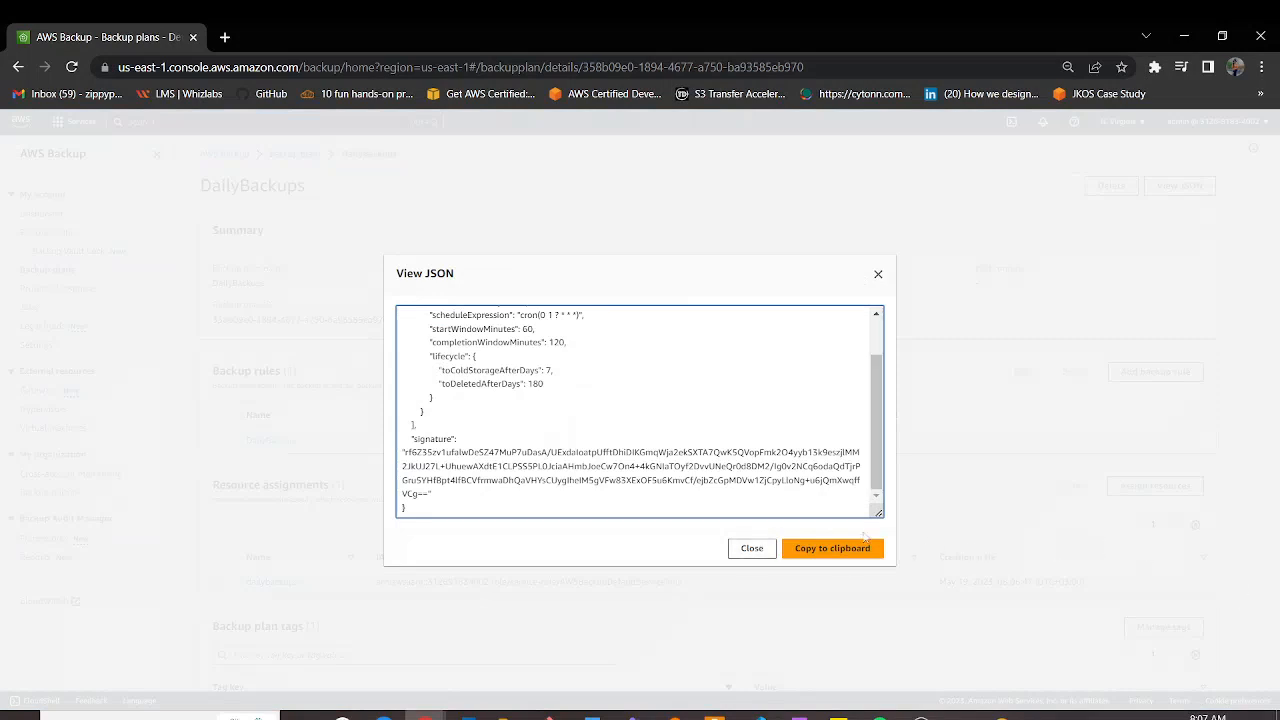
{"action": "left_click", "coordinate": [760, 549]}
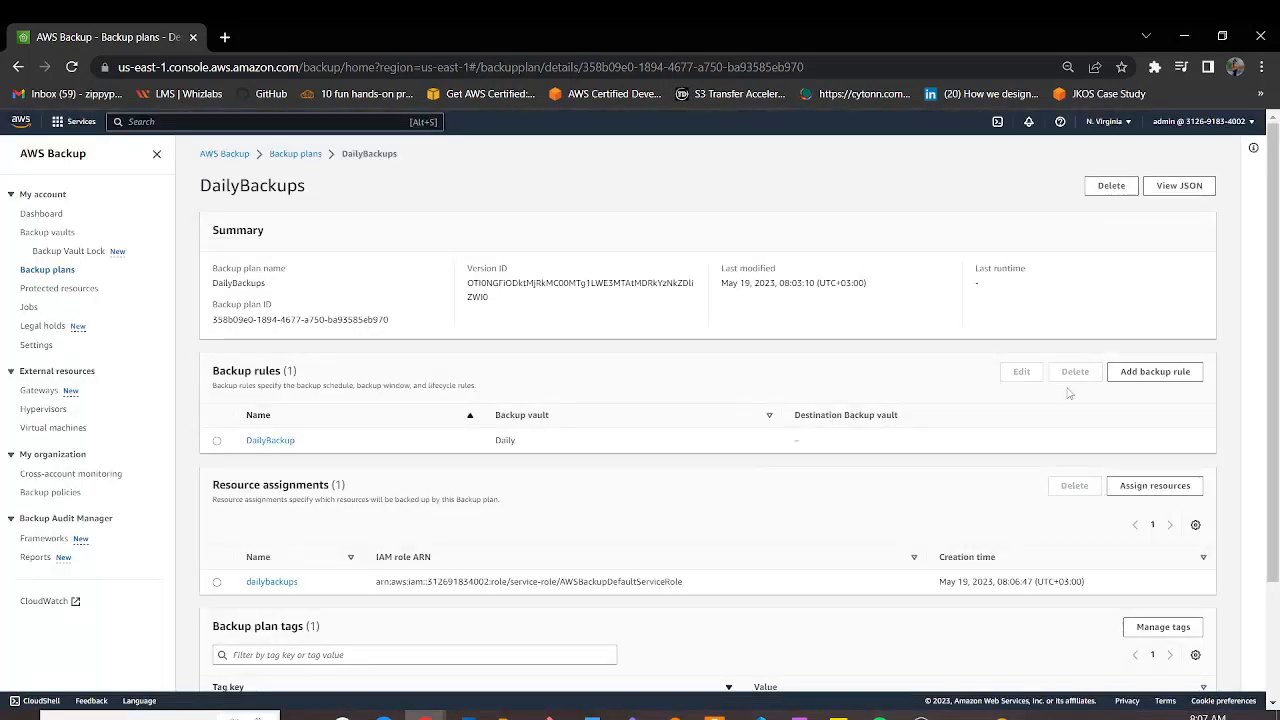
- Start another resource assignment for the plan, include specific resource types and add S3 with all buckets
{"action": "left_click", "coordinate": [1160, 487]}
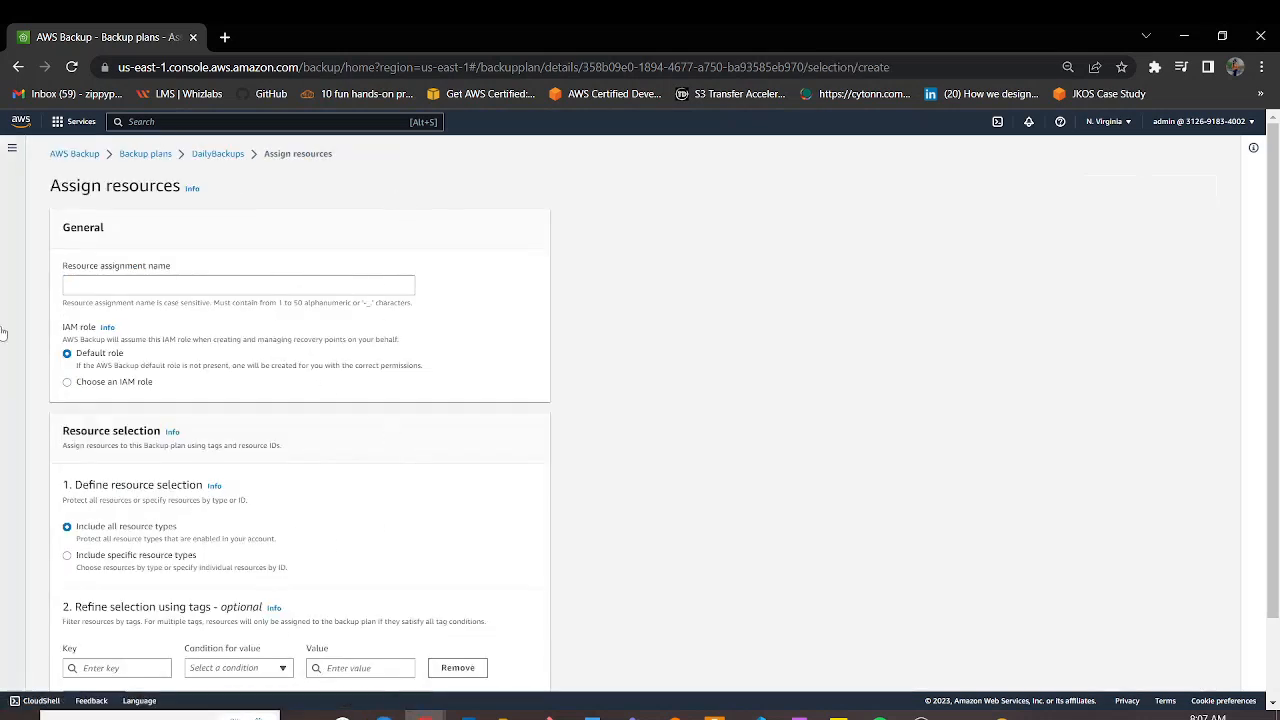
{"action": "scroll", "coordinate": [1266, 355], "scroll_direction": "down", "scroll_amount": 2}
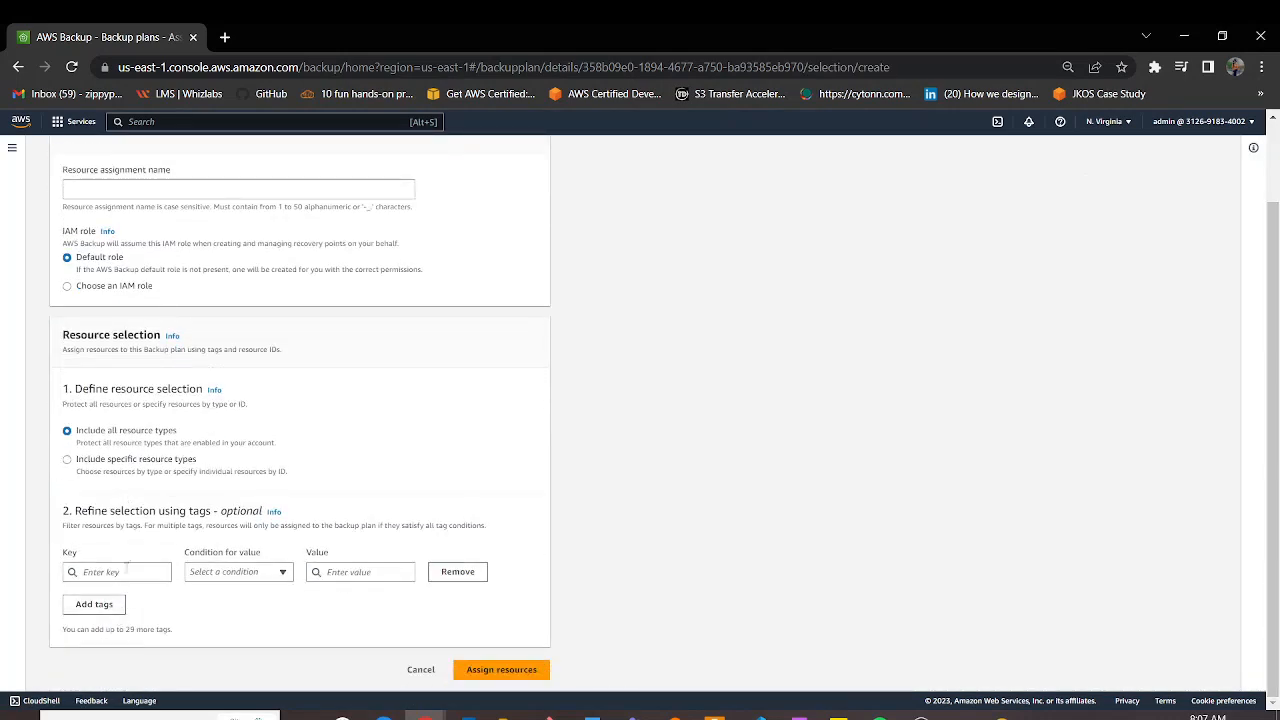
{"action": "left_click", "coordinate": [147, 459]}
{"action": "scroll", "coordinate": [311, 531], "scroll_direction": "down", "scroll_amount": 2}
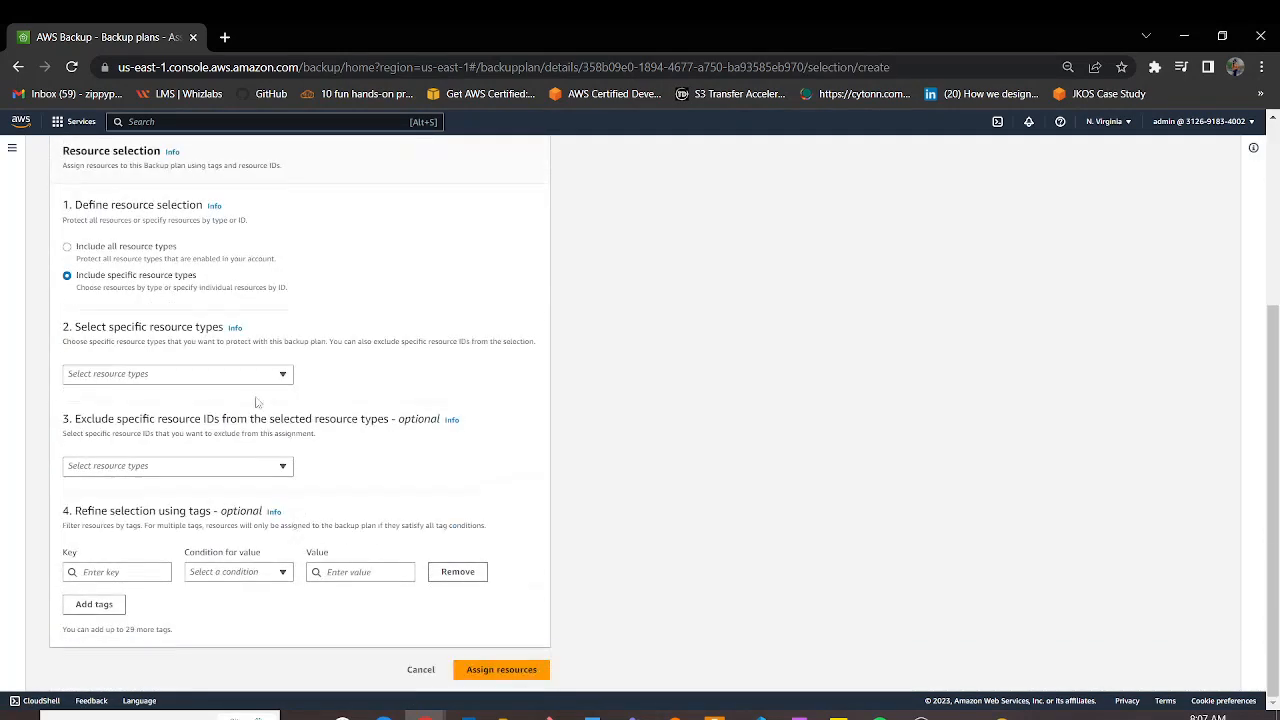
{"action": "left_click", "coordinate": [283, 375]}
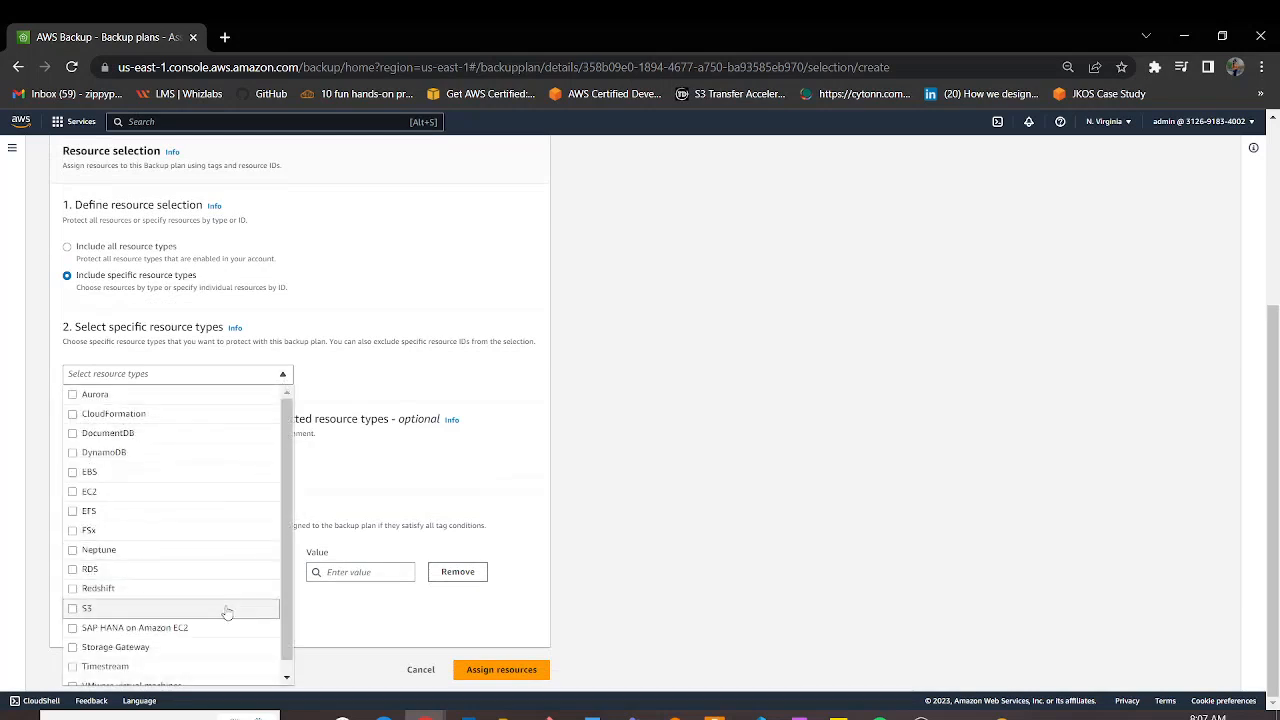
{"action": "scroll", "coordinate": [290, 552], "scroll_direction": "down", "scroll_amount": 1}
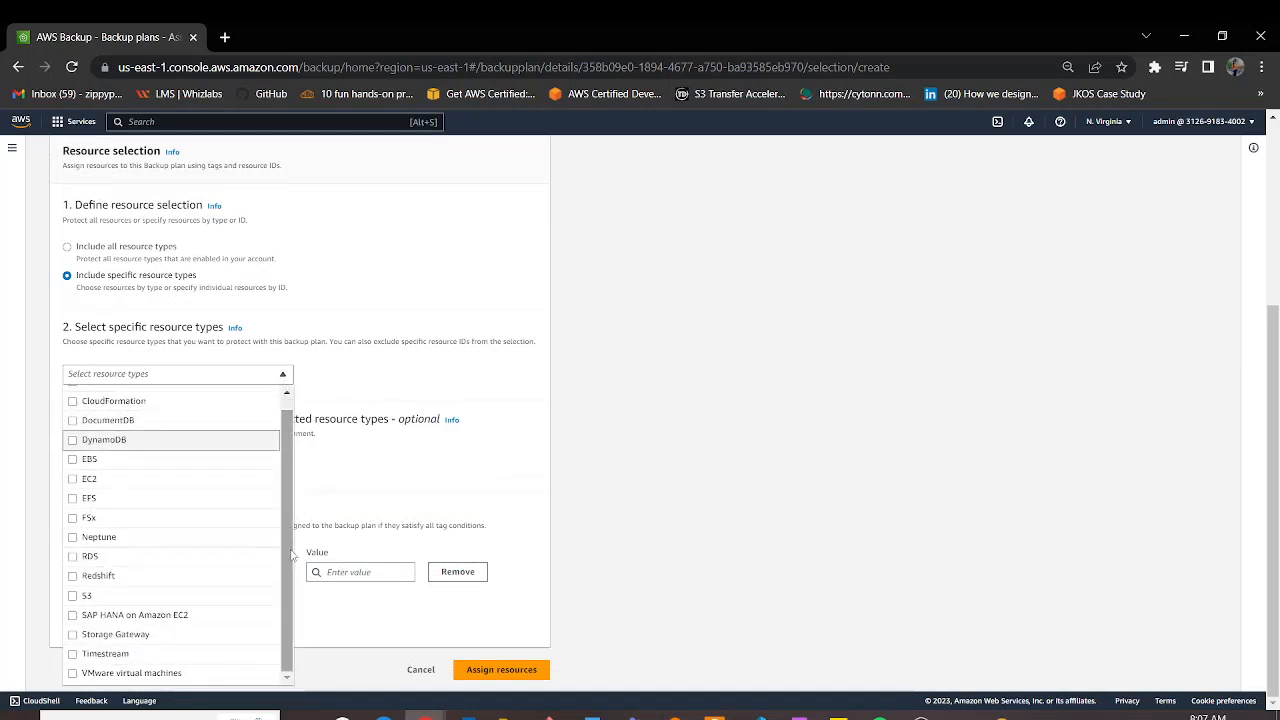
{"action": "left_click", "coordinate": [356, 474]}
{"action": "left_click", "coordinate": [227, 381]}
{"action": "left_click", "coordinate": [389, 476]}
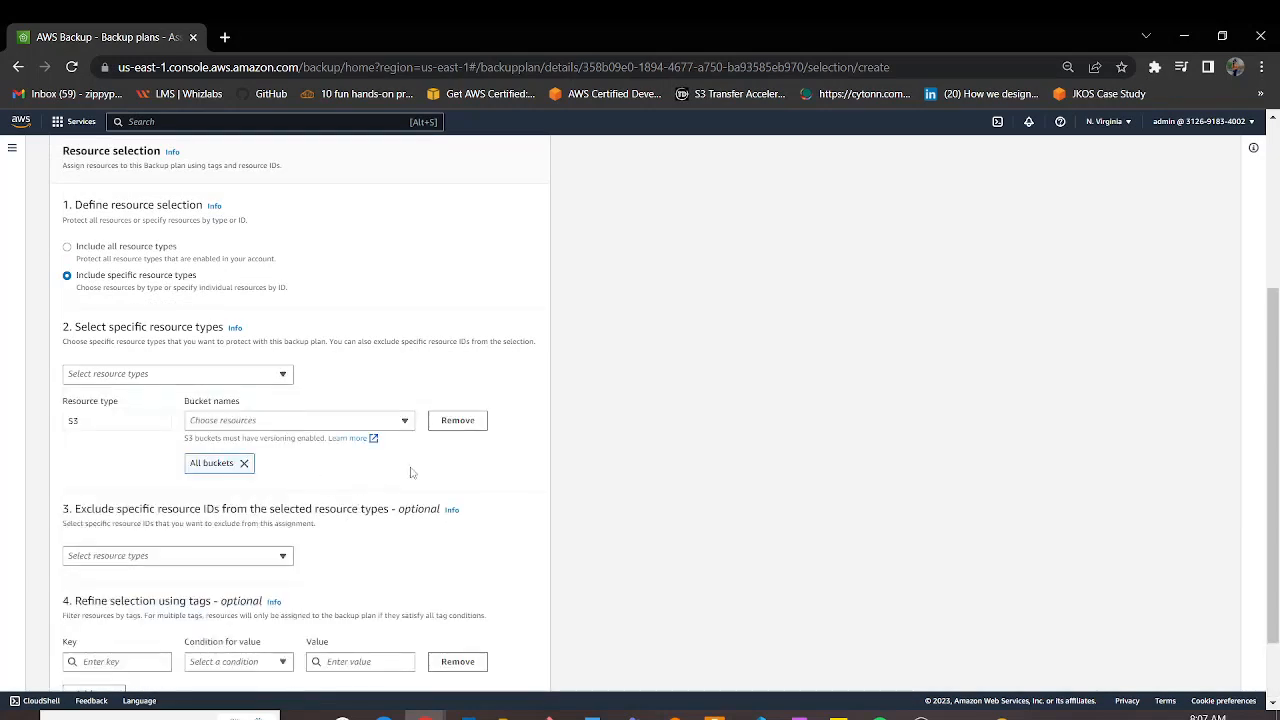
- Name the resource assignment dailybackups, assign the S3 resources to the plan and confirm continuing
{"action": "scroll", "coordinate": [471, 451], "scroll_direction": "down", "scroll_amount": 1}
{"action": "left_click", "coordinate": [464, 664]}
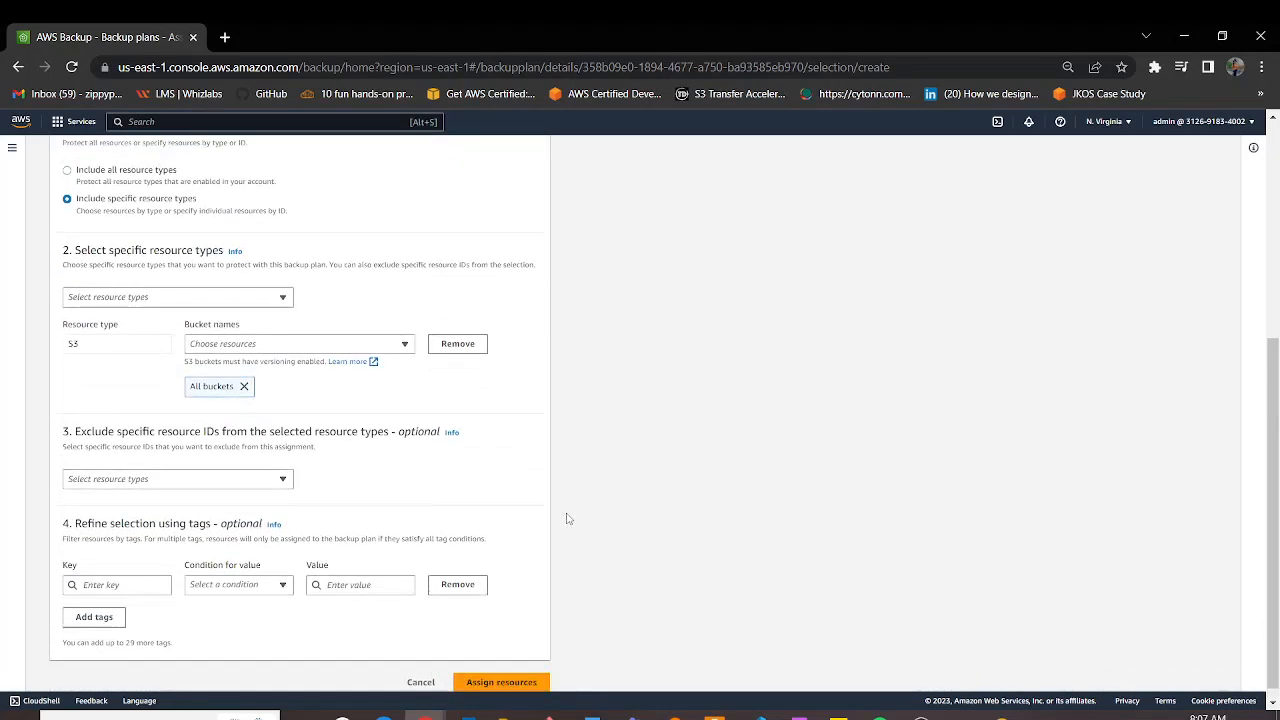
{"action": "left_click", "coordinate": [143, 289]}
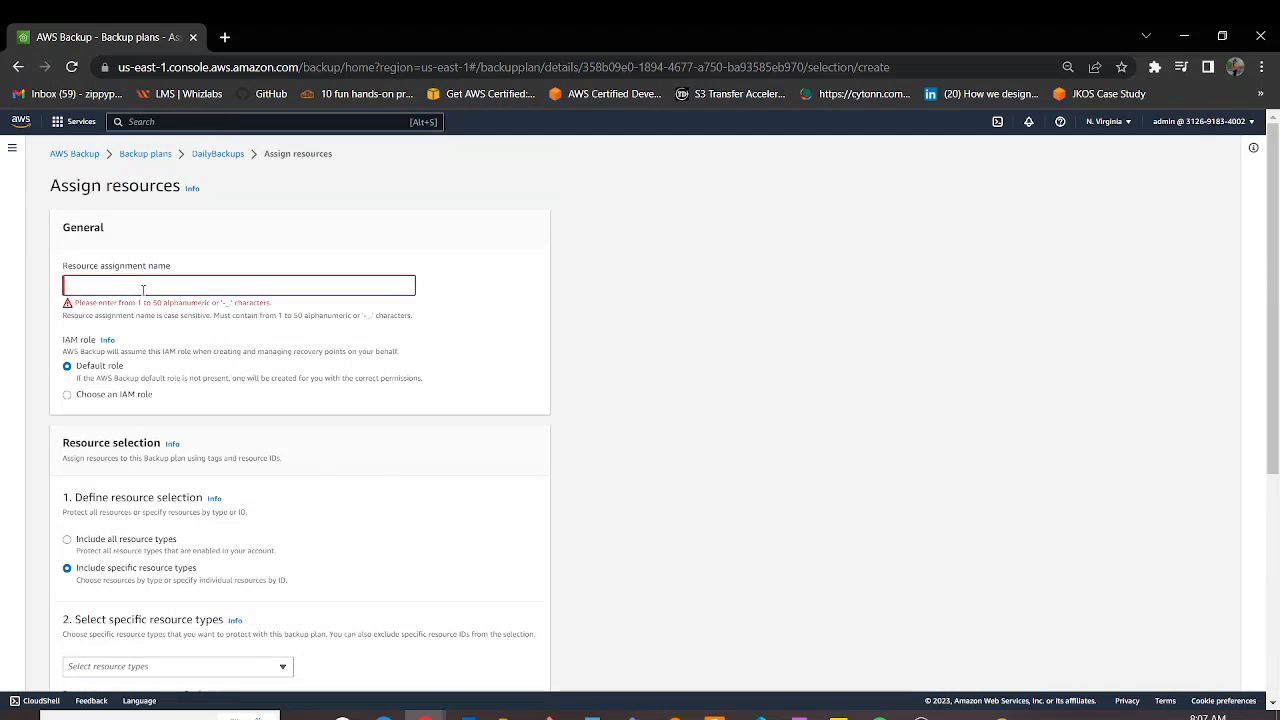
{"action": "type", "text": "dailybackups"}
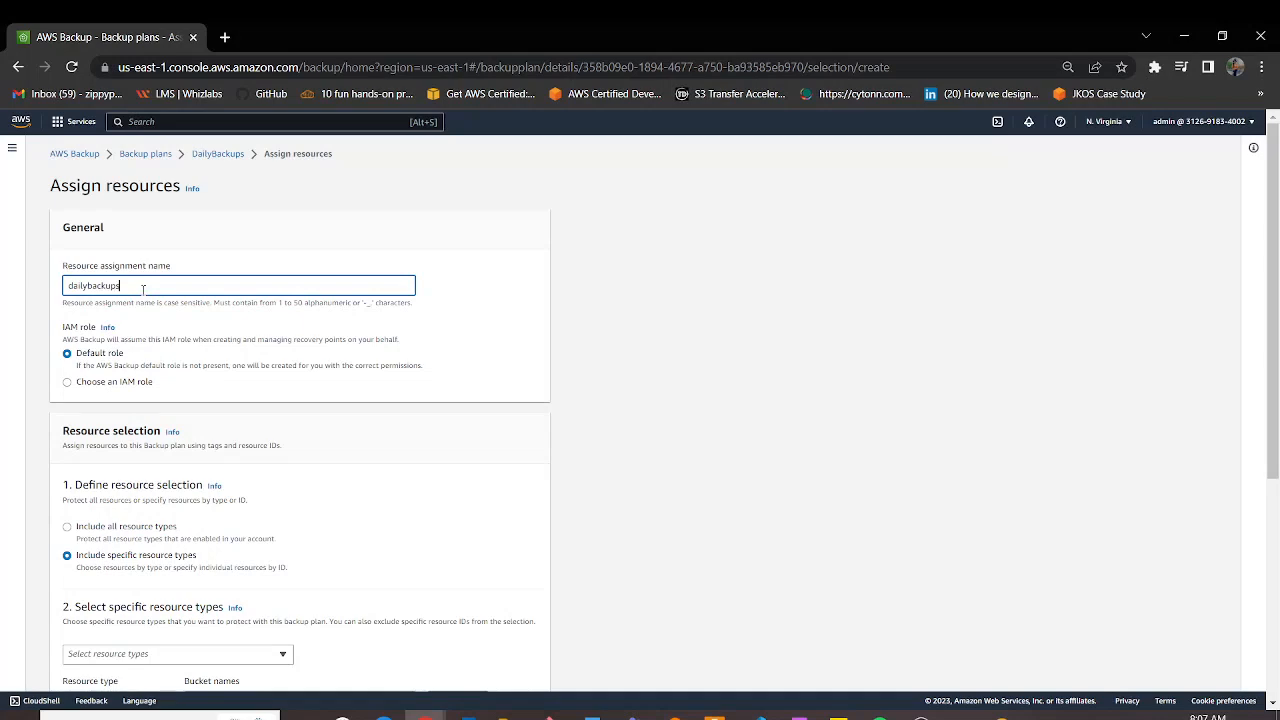
{"action": "scroll", "coordinate": [217, 472], "scroll_direction": "down", "scroll_amount": 4}
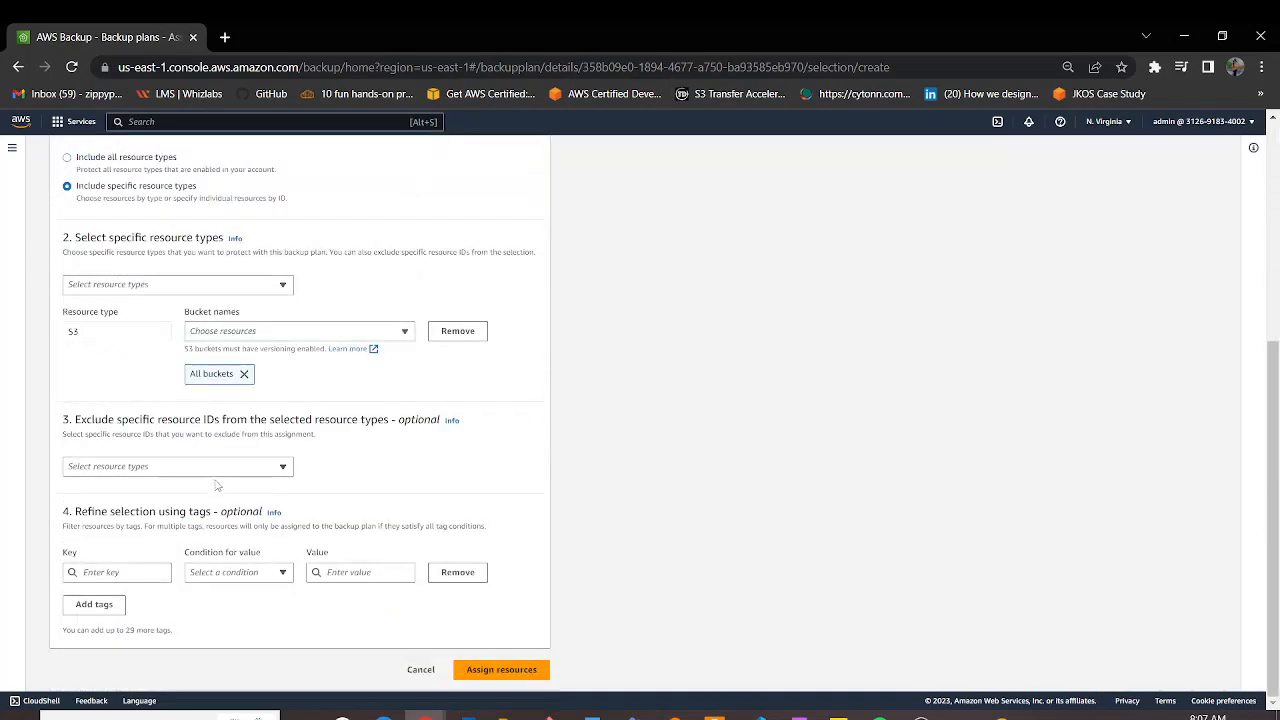
{"action": "left_click", "coordinate": [502, 668]}
{"action": "left_click", "coordinate": [768, 482]}
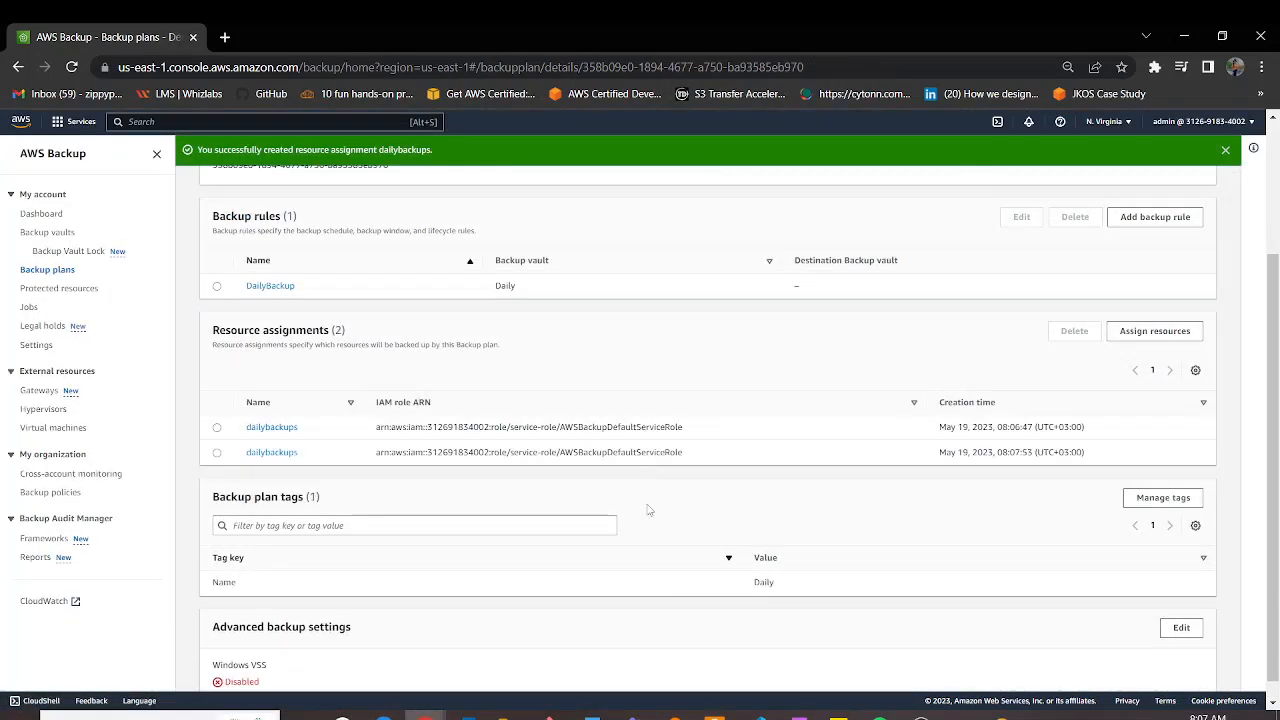
- Review the DailyBackups plan's summary, backup rules, resource assignments and tags, selecting the first dailybackups assignment while reading
{"action": "scroll", "coordinate": [648, 510], "scroll_direction": "down", "scroll_amount": 1}
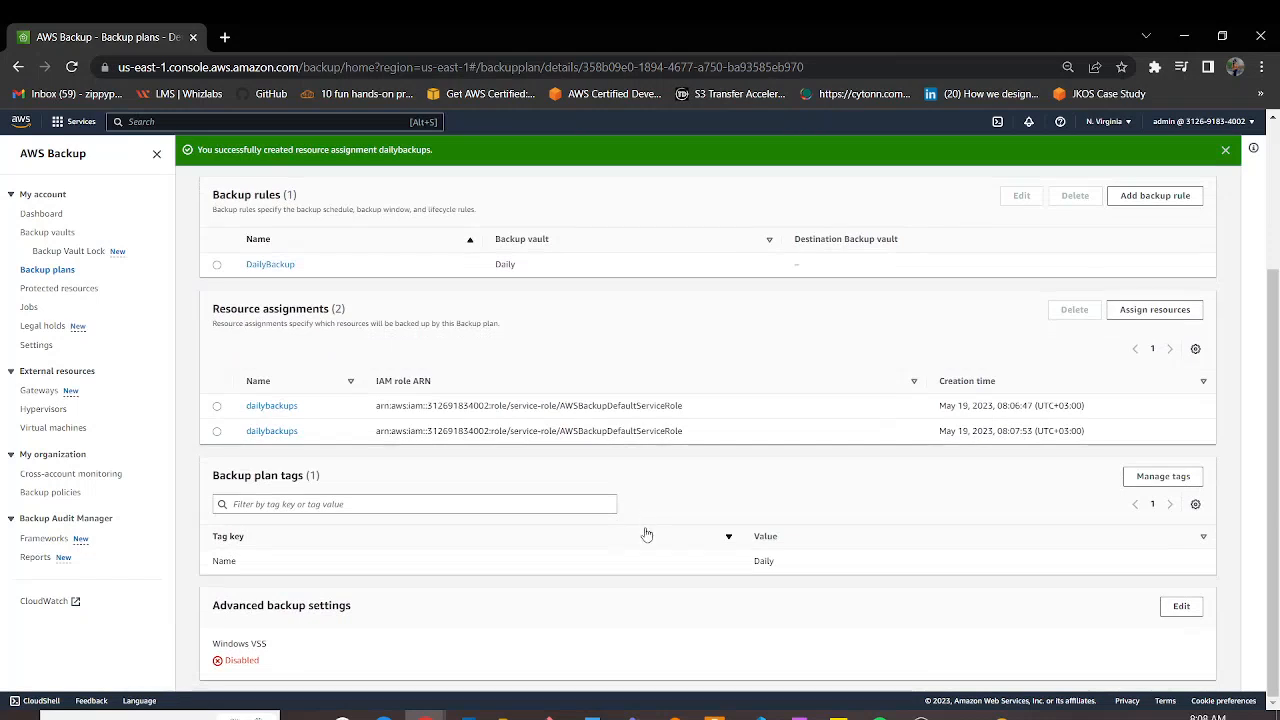
{"action": "left_click", "coordinate": [217, 406]}
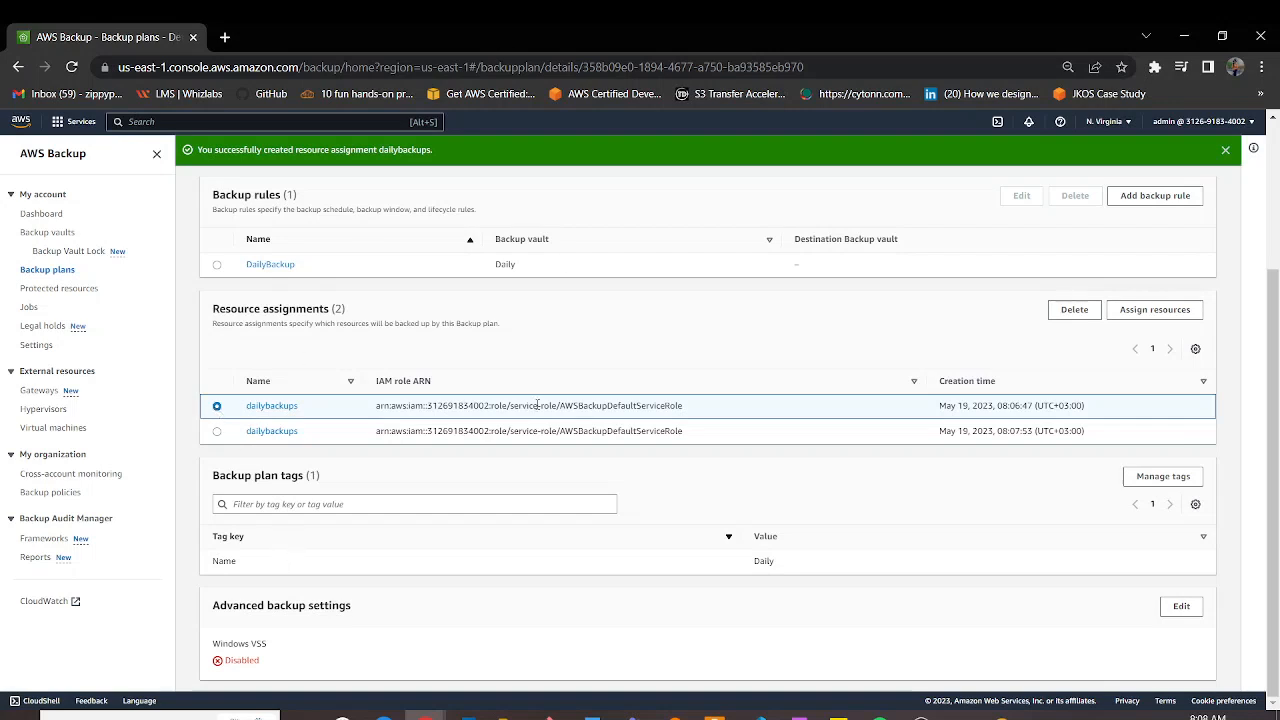
{"action": "scroll", "coordinate": [634, 342], "scroll_direction": "up", "scroll_amount": 2}
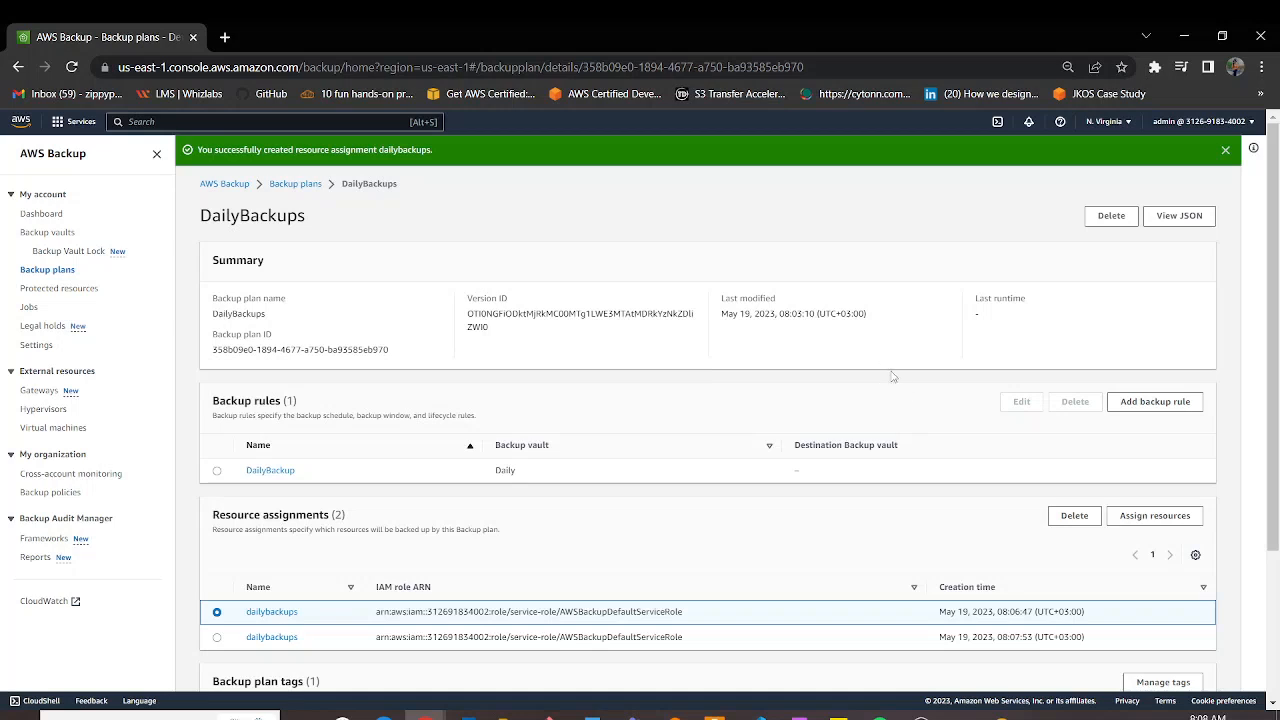
{"action": "scroll", "coordinate": [700, 400], "scroll_direction": "down", "scroll_amount": 2}
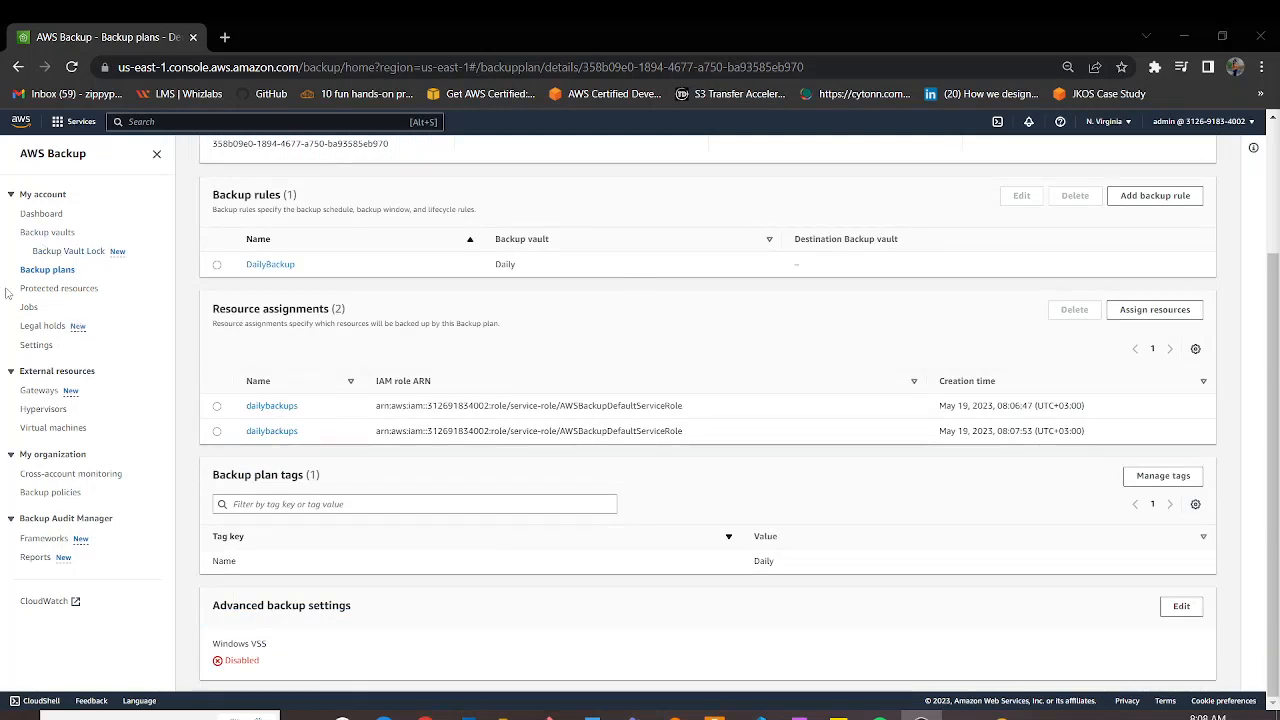
{"action": "scroll", "coordinate": [100, 340], "scroll_direction": "up", "scroll_amount": 3}
- Try to set up an on-demand backup of an EBS volume from the protected resources page, and return to that page
{"action": "left_click", "coordinate": [58, 289]}
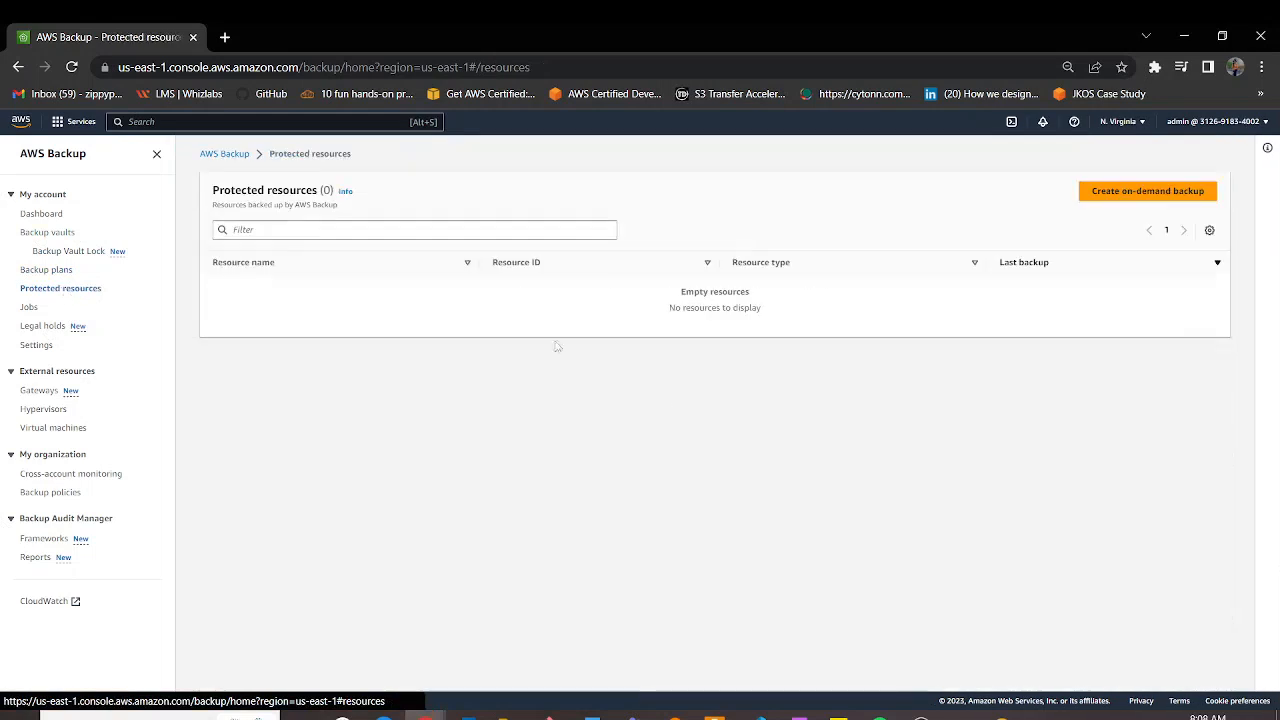
{"action": "left_click", "coordinate": [1140, 195]}
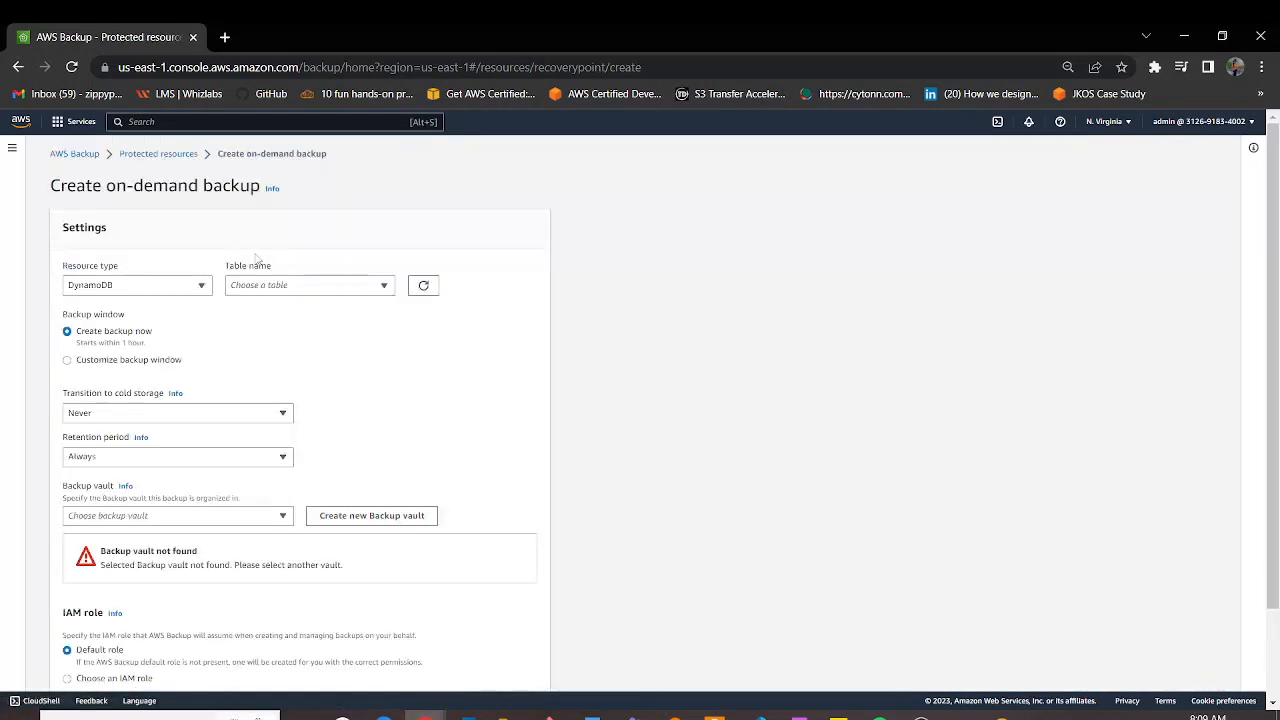
{"action": "left_click", "coordinate": [200, 290]}
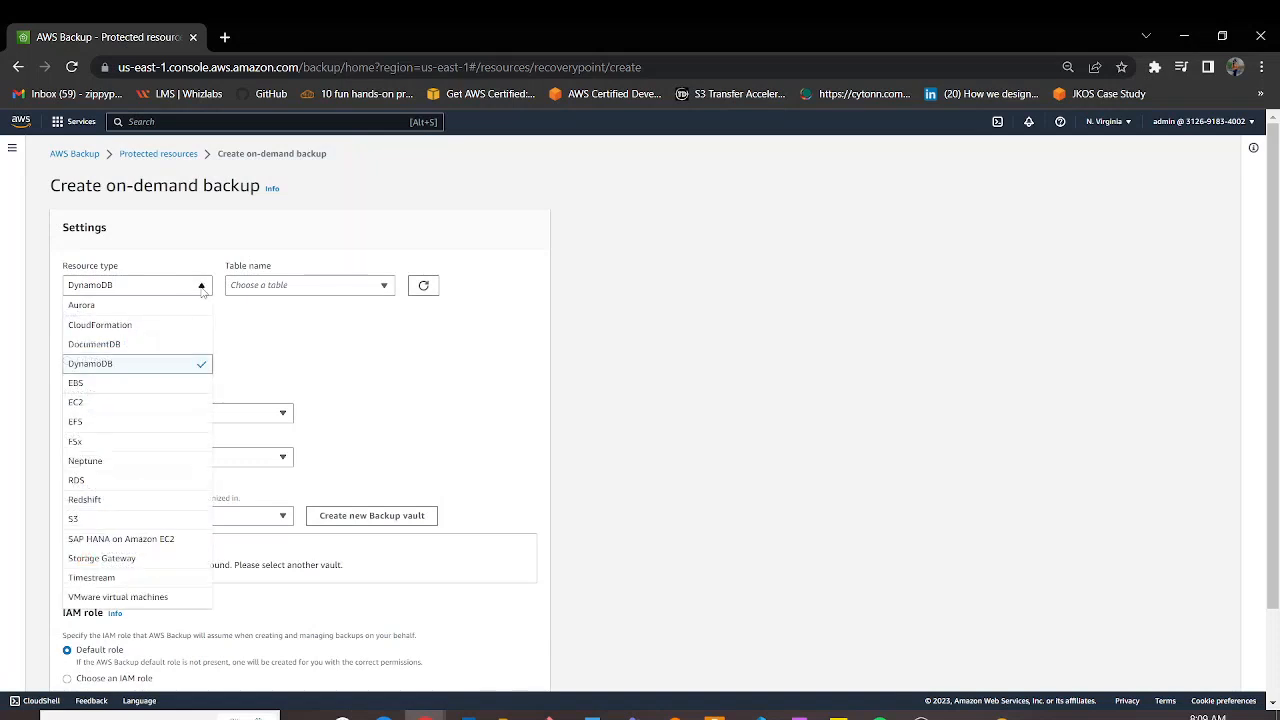
{"action": "left_click", "coordinate": [169, 378]}
{"action": "left_click", "coordinate": [282, 289]}
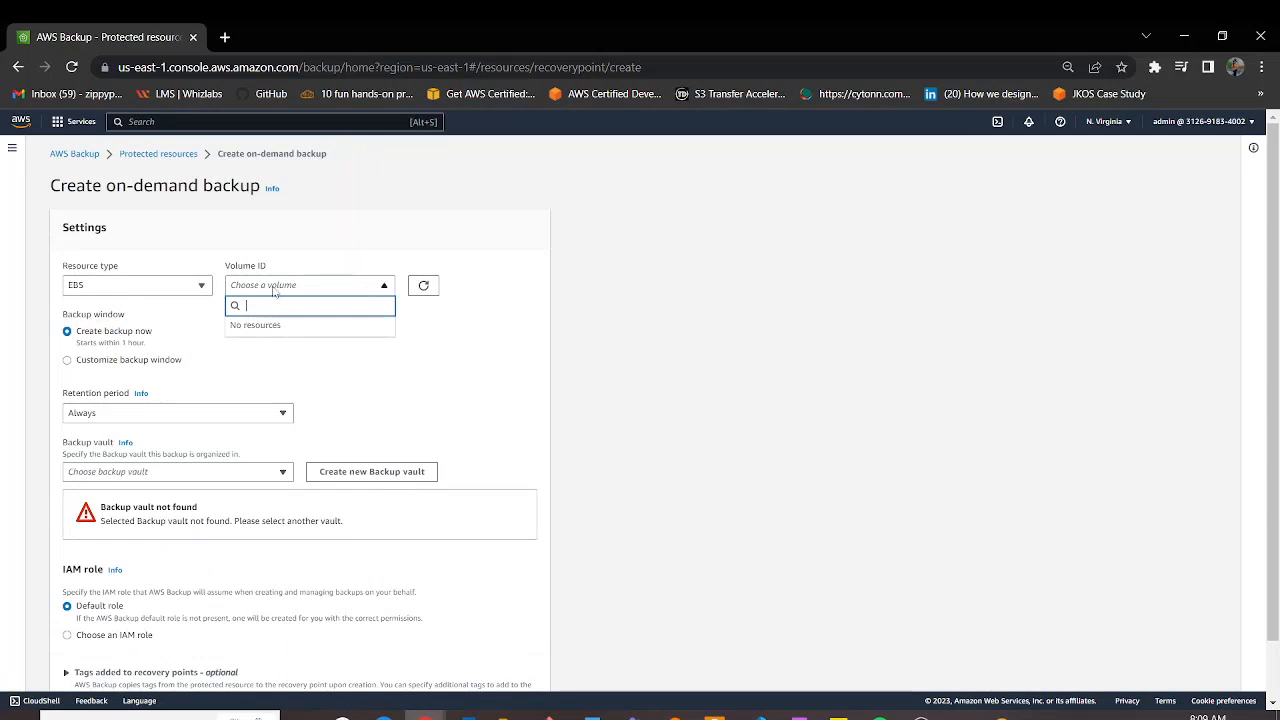
{"action": "left_click", "coordinate": [286, 287]}
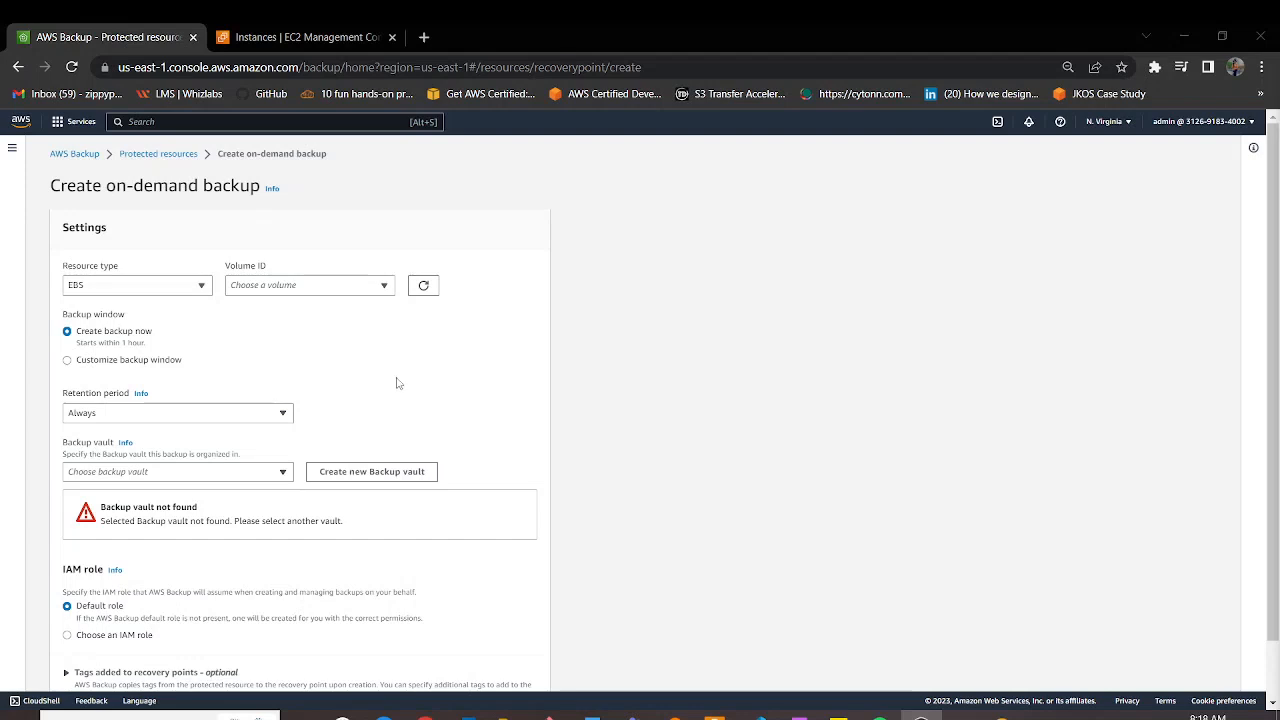
{"action": "left_click", "coordinate": [140, 155]}
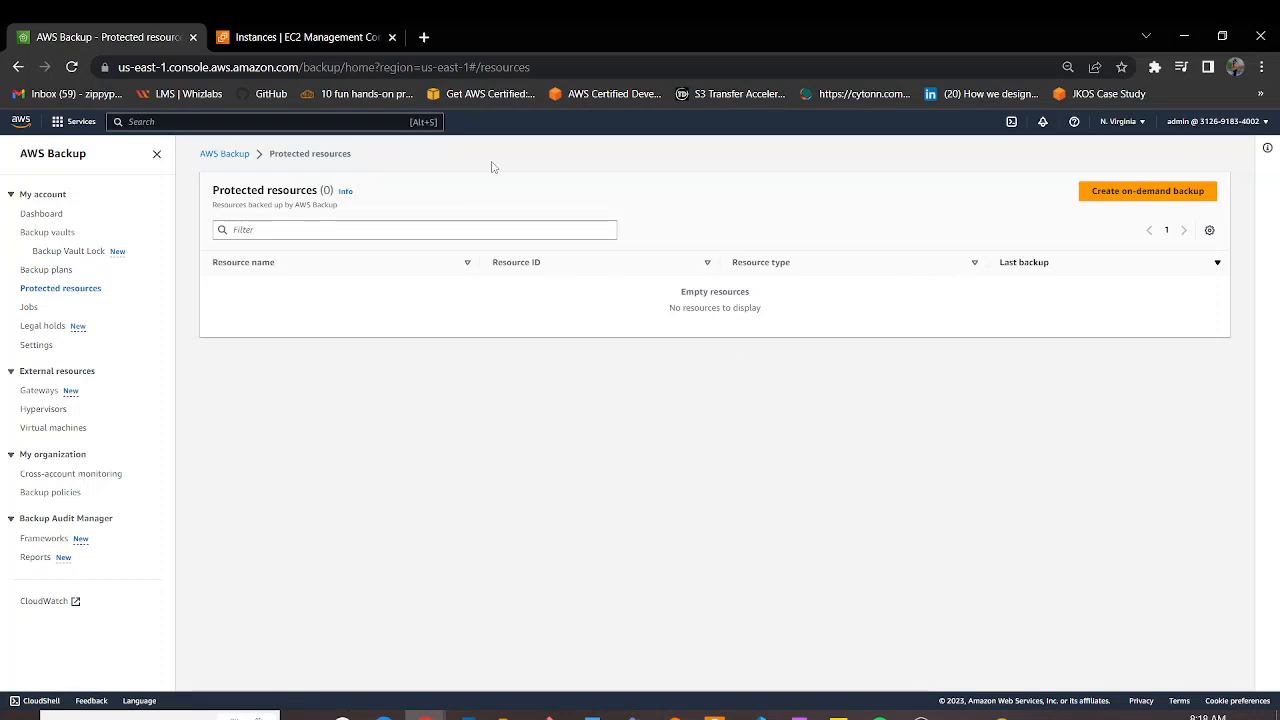
{"action": "left_click_drag", "start_coordinate": [803, 296], "coordinate": [757, 367]}
{"action": "left_click", "coordinate": [802, 341]}
{"action": "left_click", "coordinate": [28, 211]}
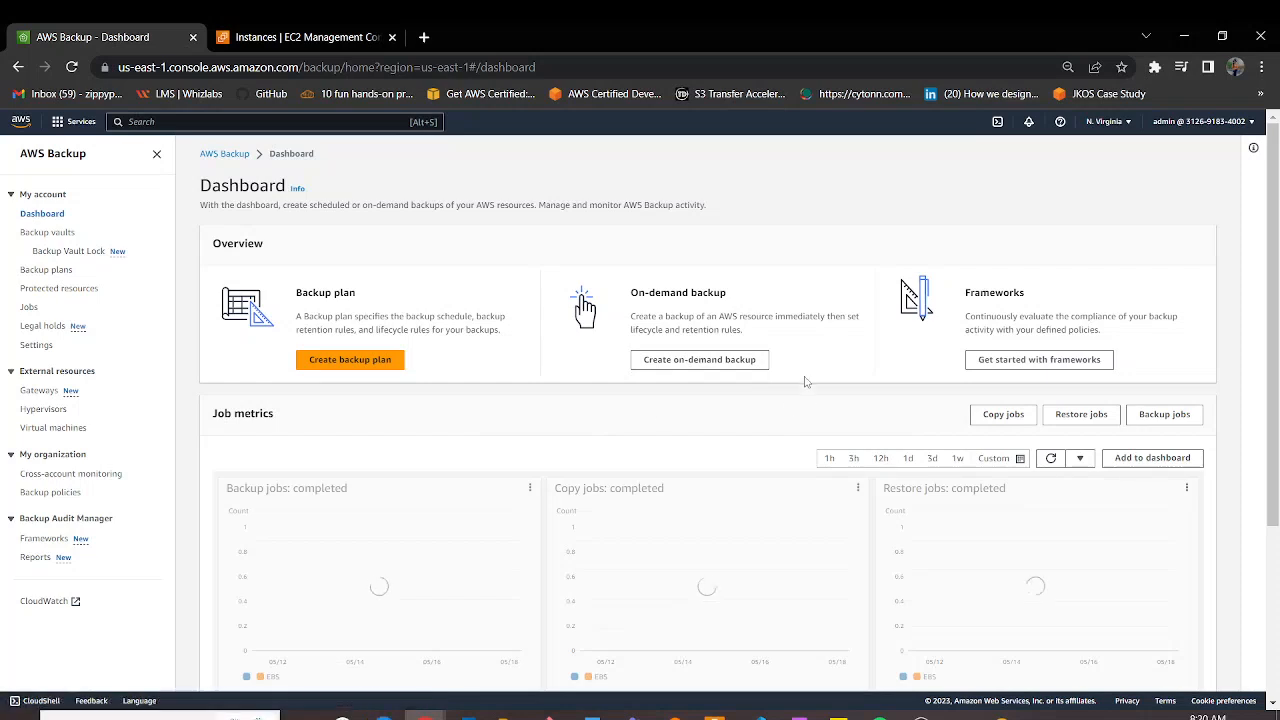
{"action": "left_click", "coordinate": [58, 288]}
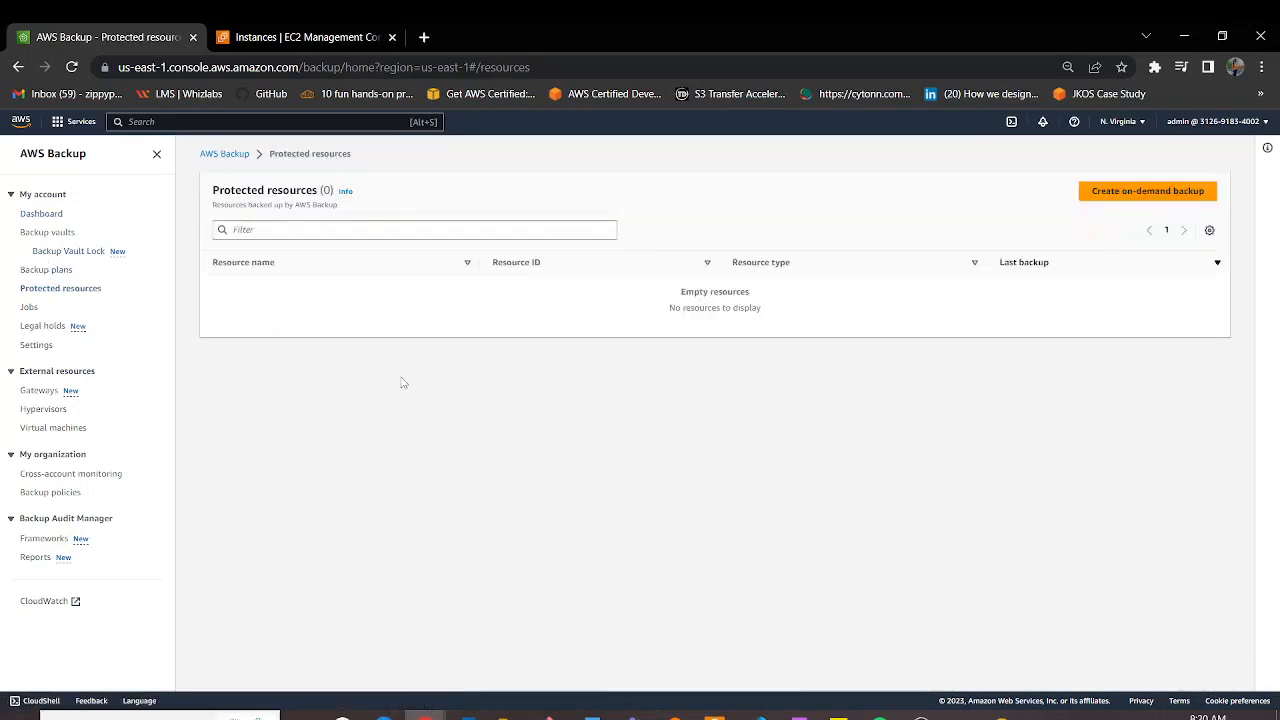
{"action": "left_click", "coordinate": [1148, 191]}
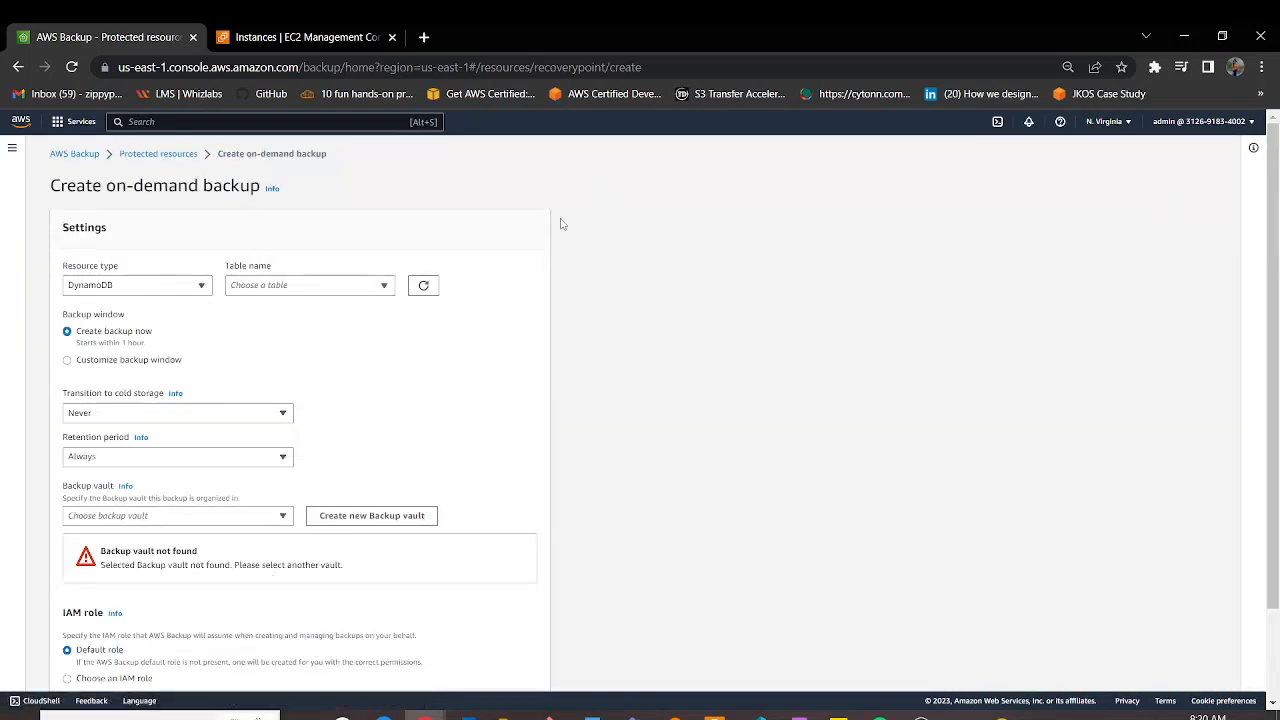
{"action": "left_click", "coordinate": [200, 285]}
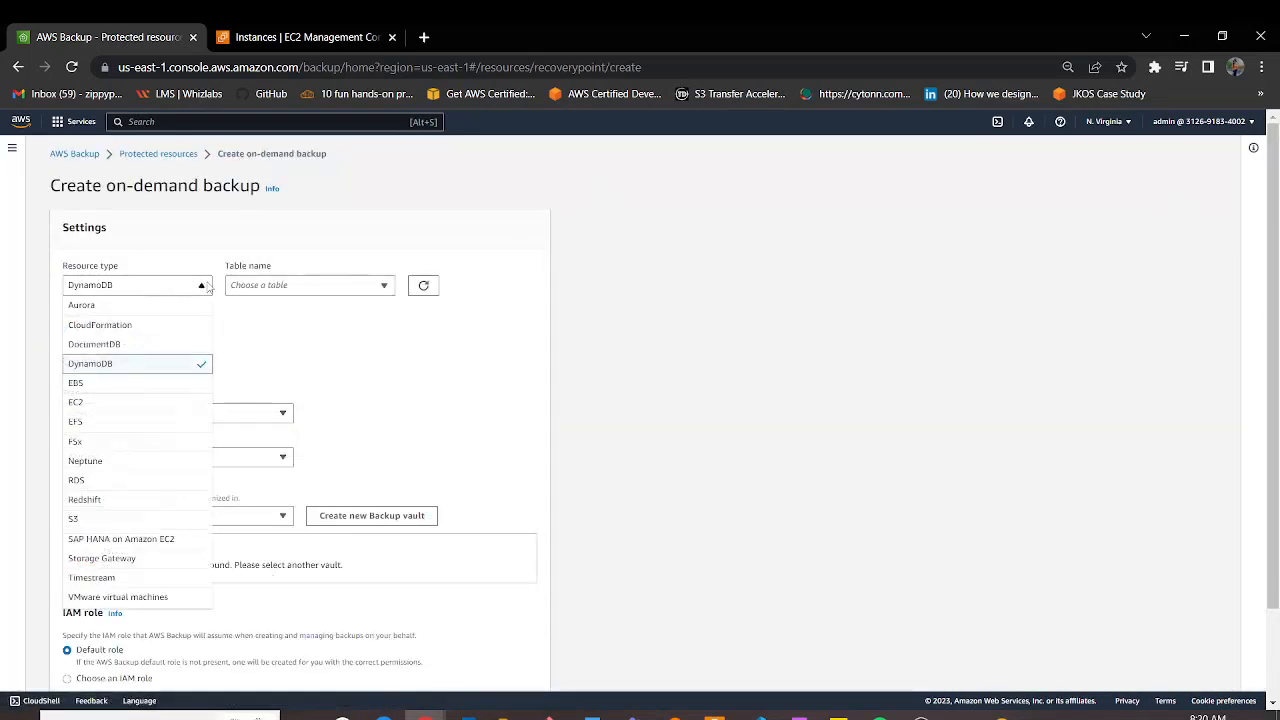
{"action": "left_click", "coordinate": [143, 390]}
{"action": "left_click", "coordinate": [340, 285]}
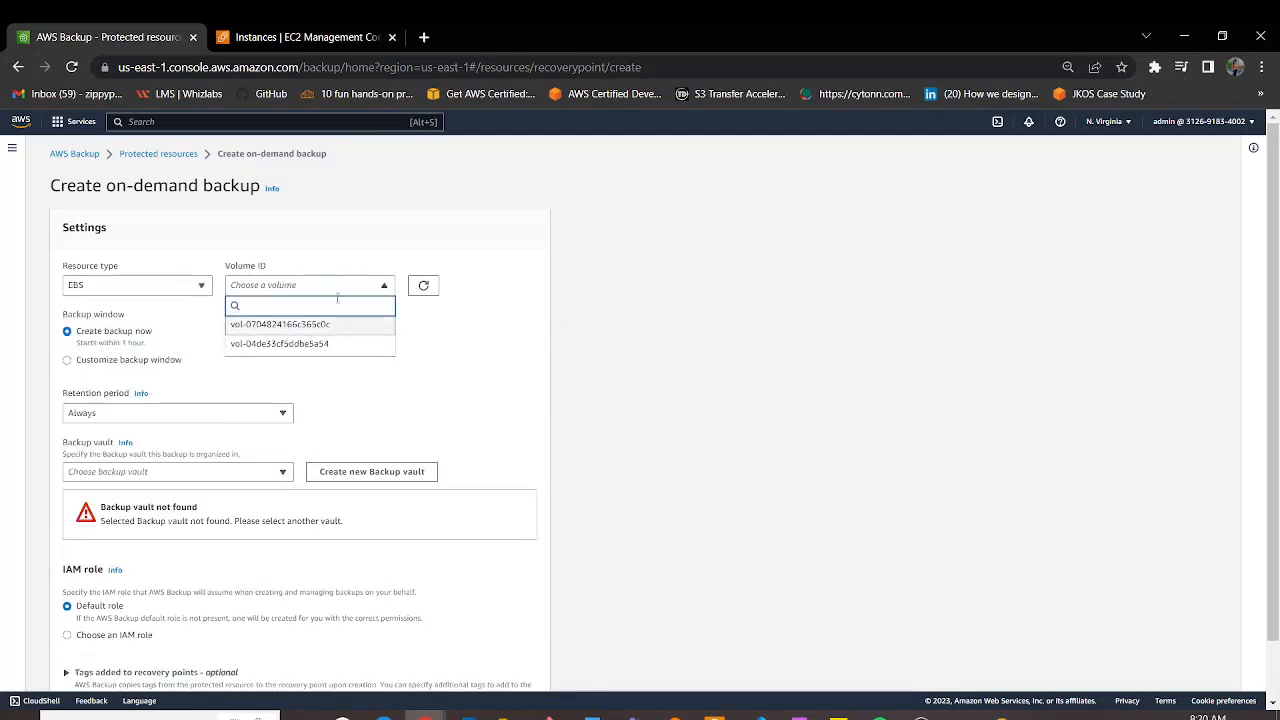
{"action": "left_click", "coordinate": [369, 326]}
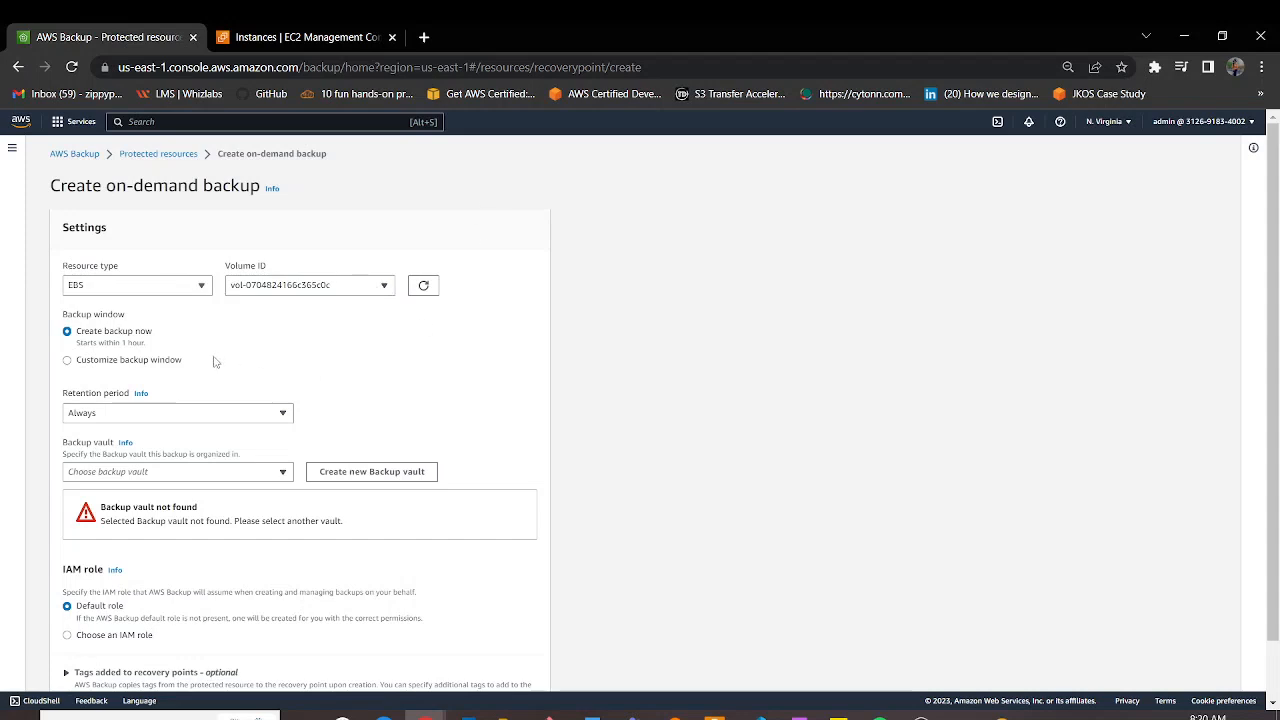
- Switch the backup window to a customized one and look through the Start within durations without choosing another
{"action": "left_click_drag", "start_coordinate": [149, 343], "coordinate": [68, 341]}
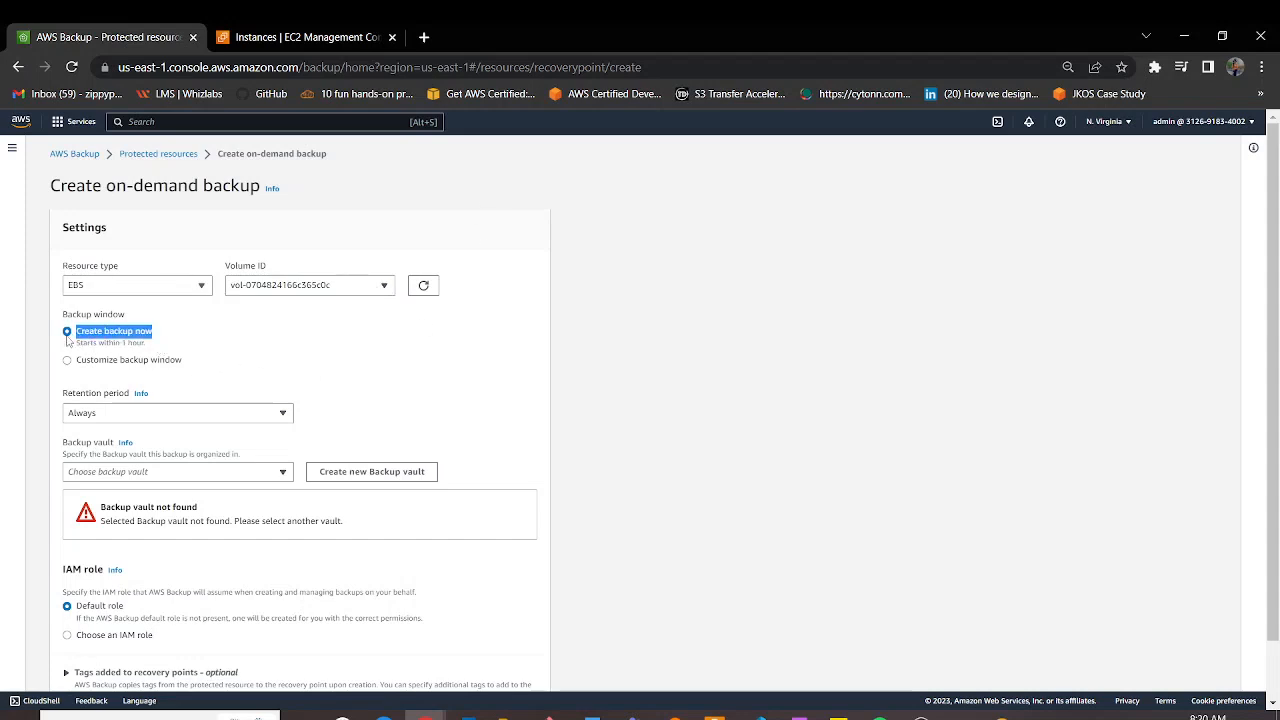
{"action": "left_click_drag", "start_coordinate": [146, 349], "coordinate": [79, 348]}
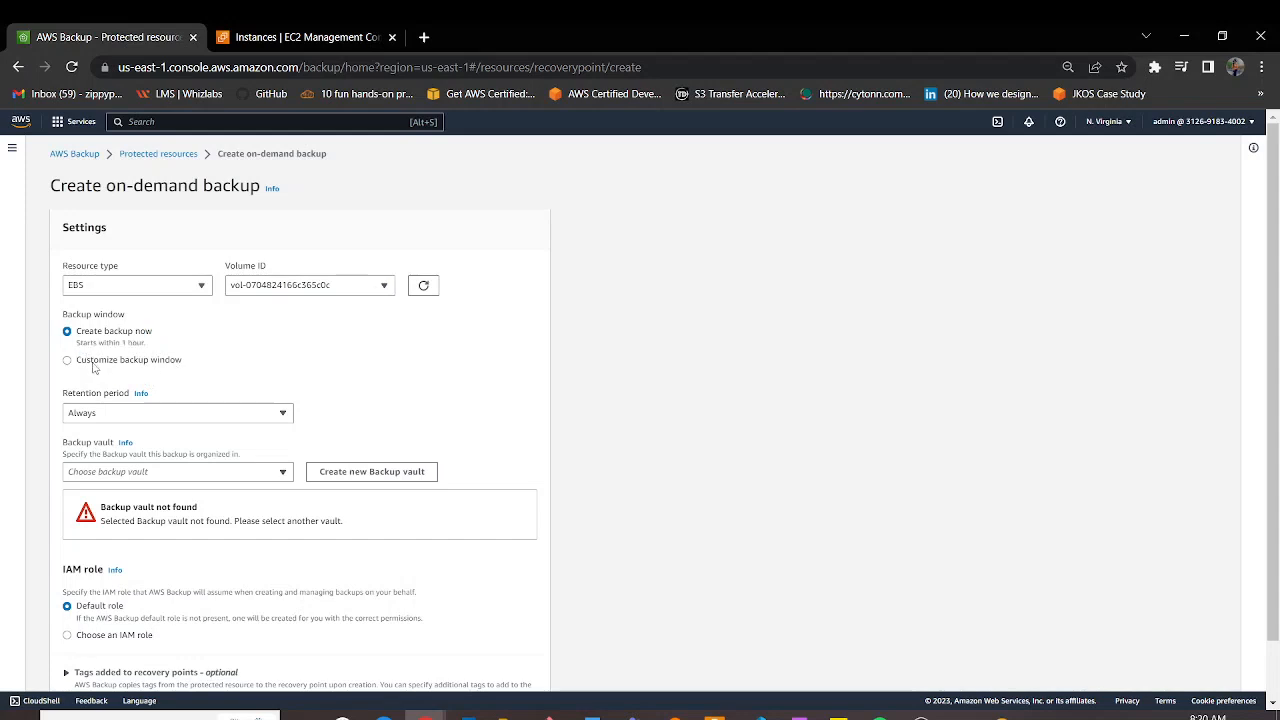
{"action": "left_click", "coordinate": [92, 366]}
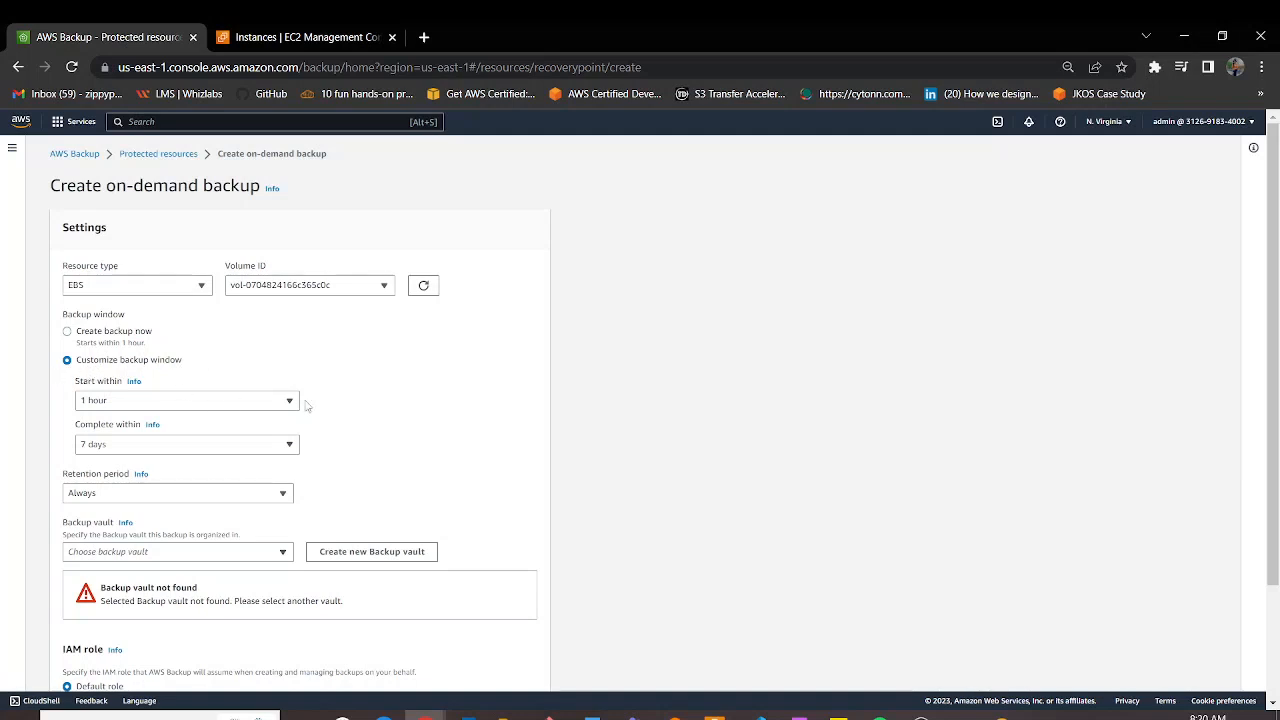
{"action": "left_click", "coordinate": [275, 401]}
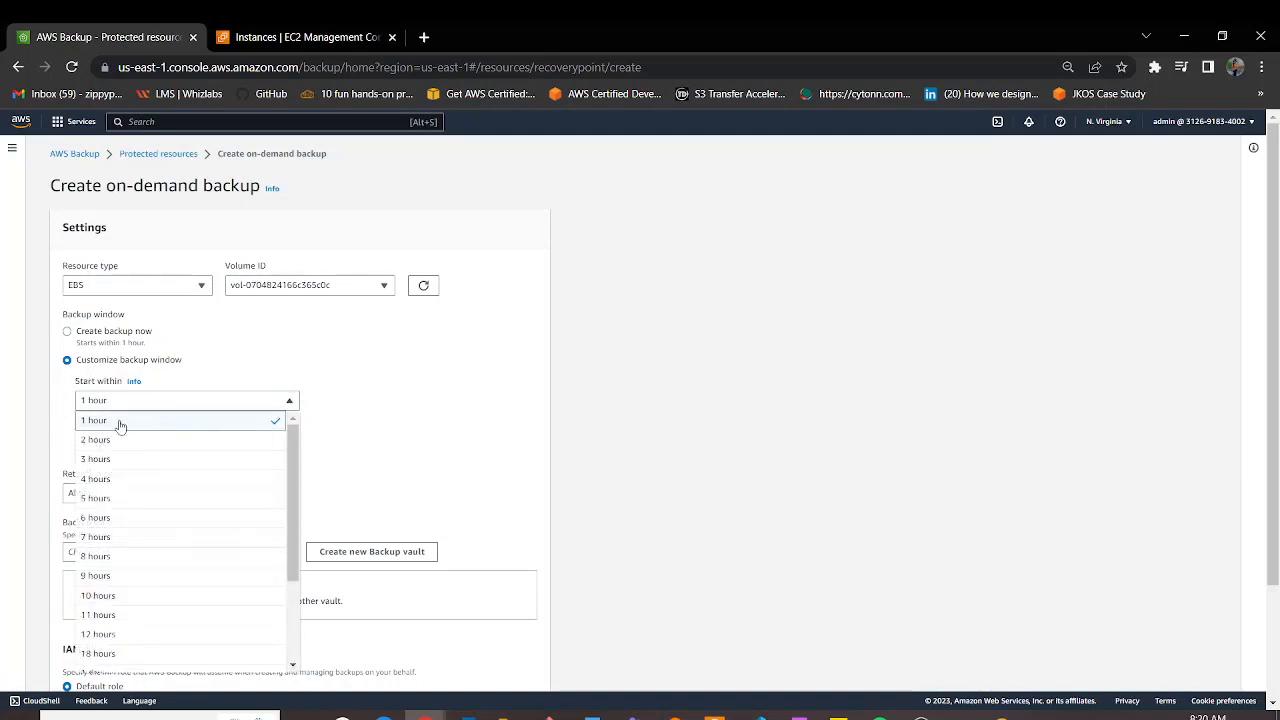
{"action": "left_click_drag", "start_coordinate": [300, 448], "coordinate": [296, 480]}
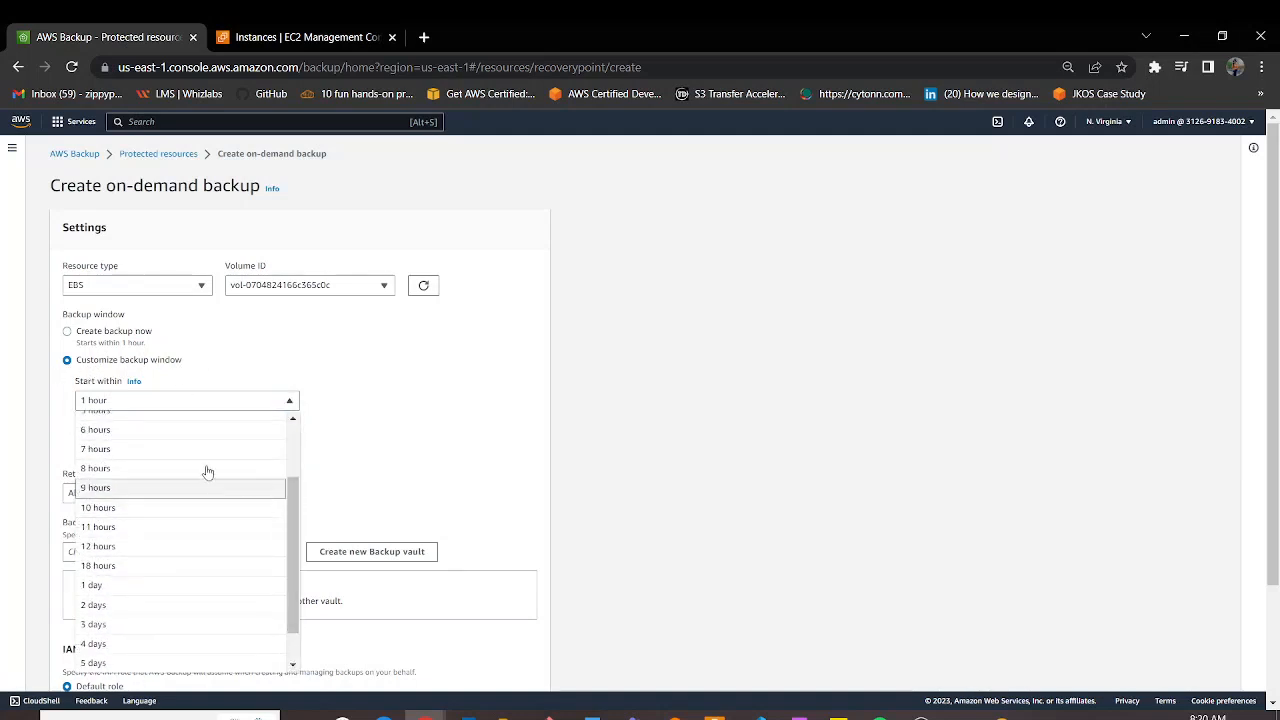
{"action": "scroll", "coordinate": [200, 480], "scroll_direction": "up", "scroll_amount": 2}
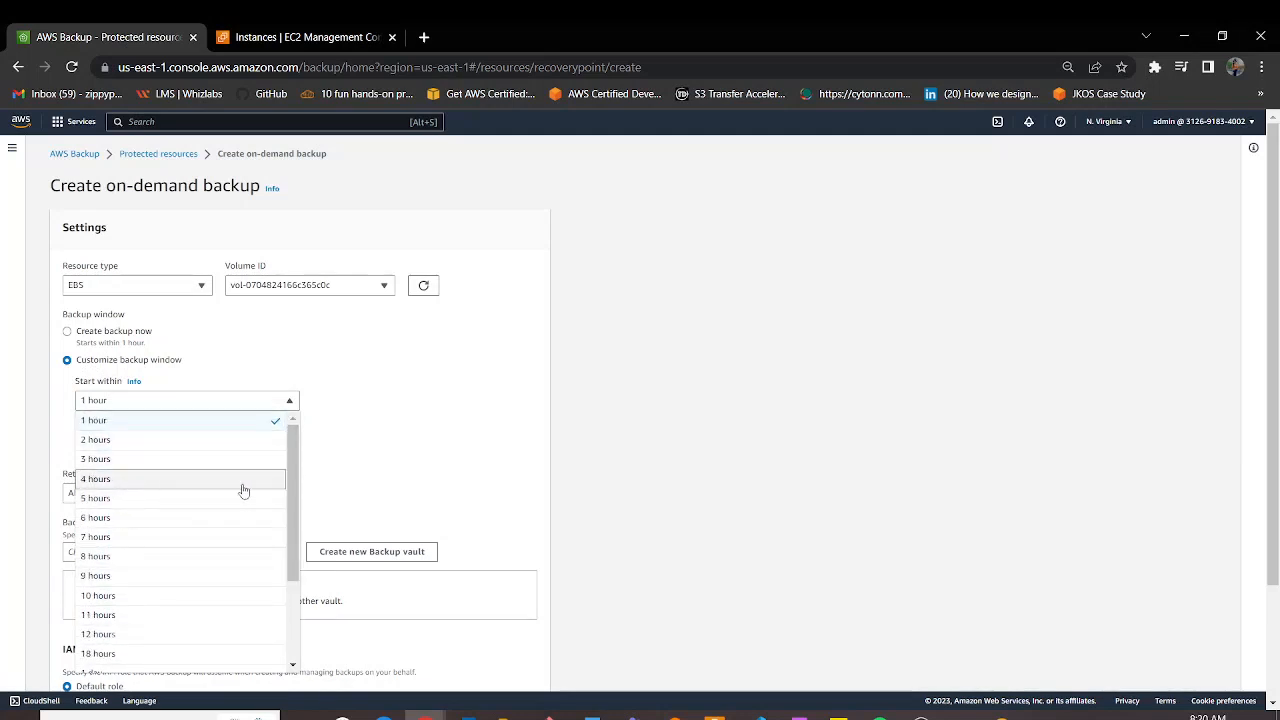
{"action": "left_click", "coordinate": [427, 420]}
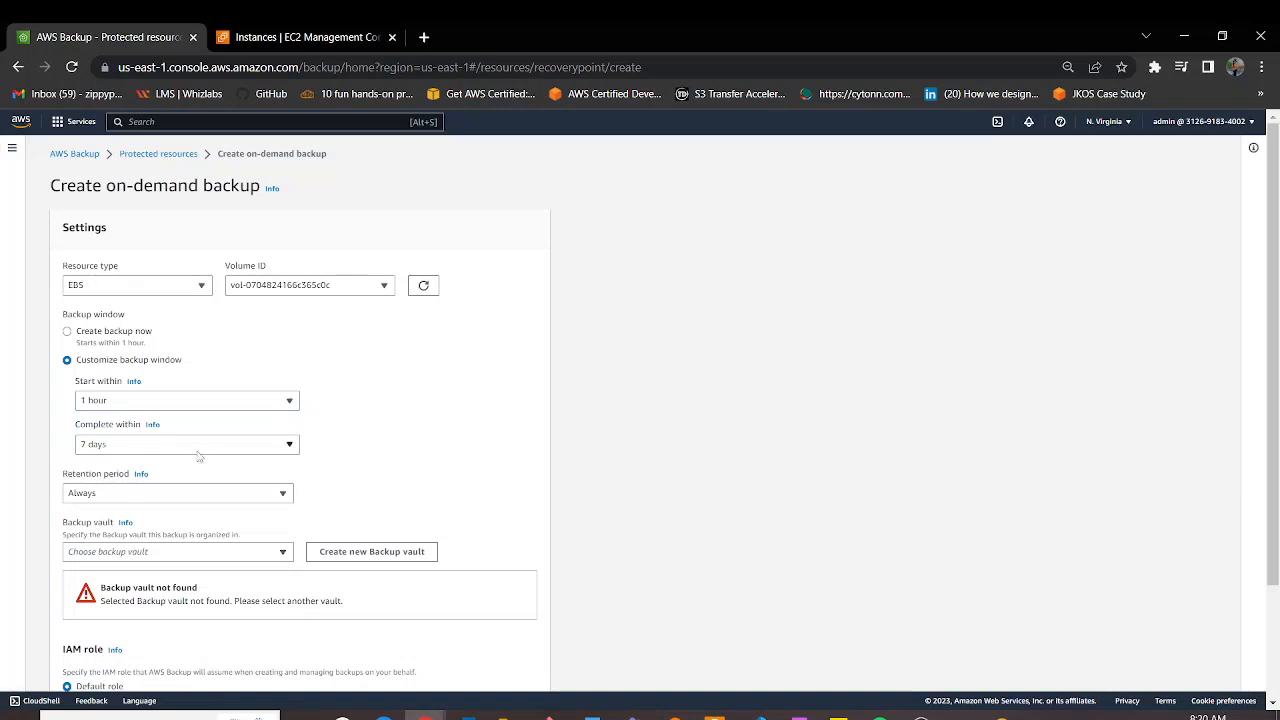
- Set the custom window's Complete within duration to 6 hours, and switch the backup window back to Create backup now
{"action": "left_click", "coordinate": [288, 448]}
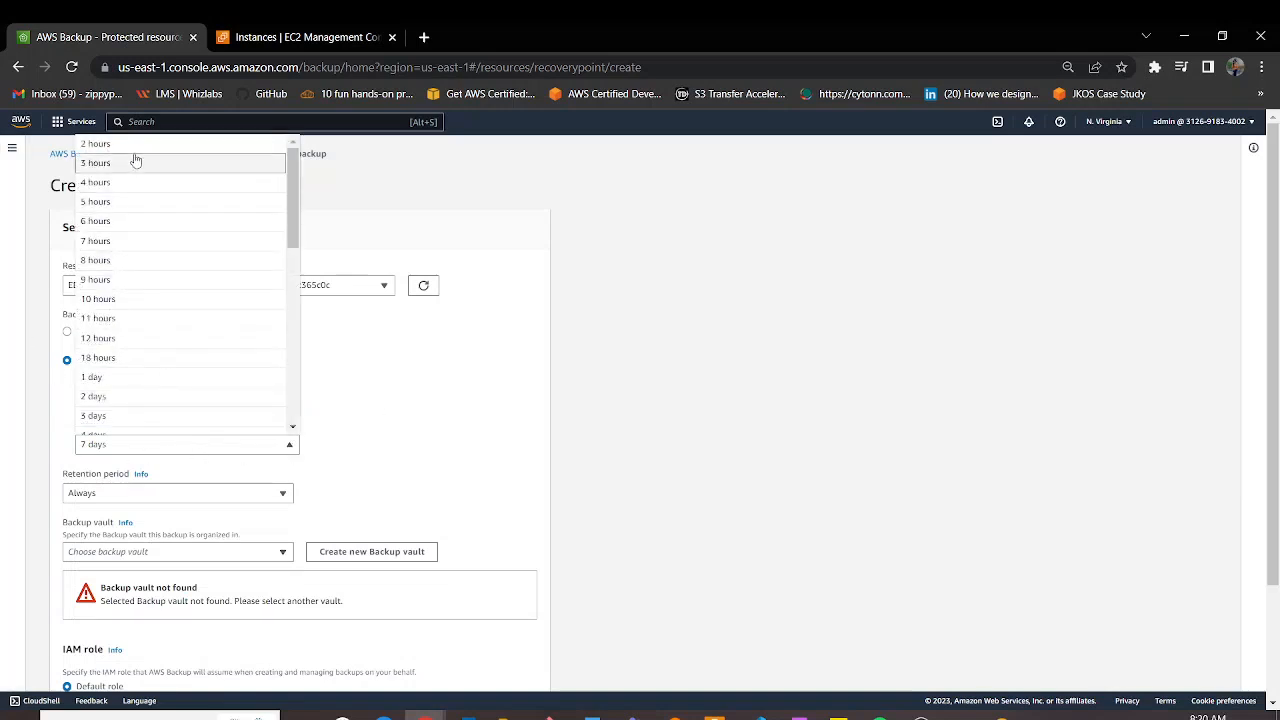
{"action": "left_click", "coordinate": [137, 163]}
{"action": "left_click", "coordinate": [265, 448]}
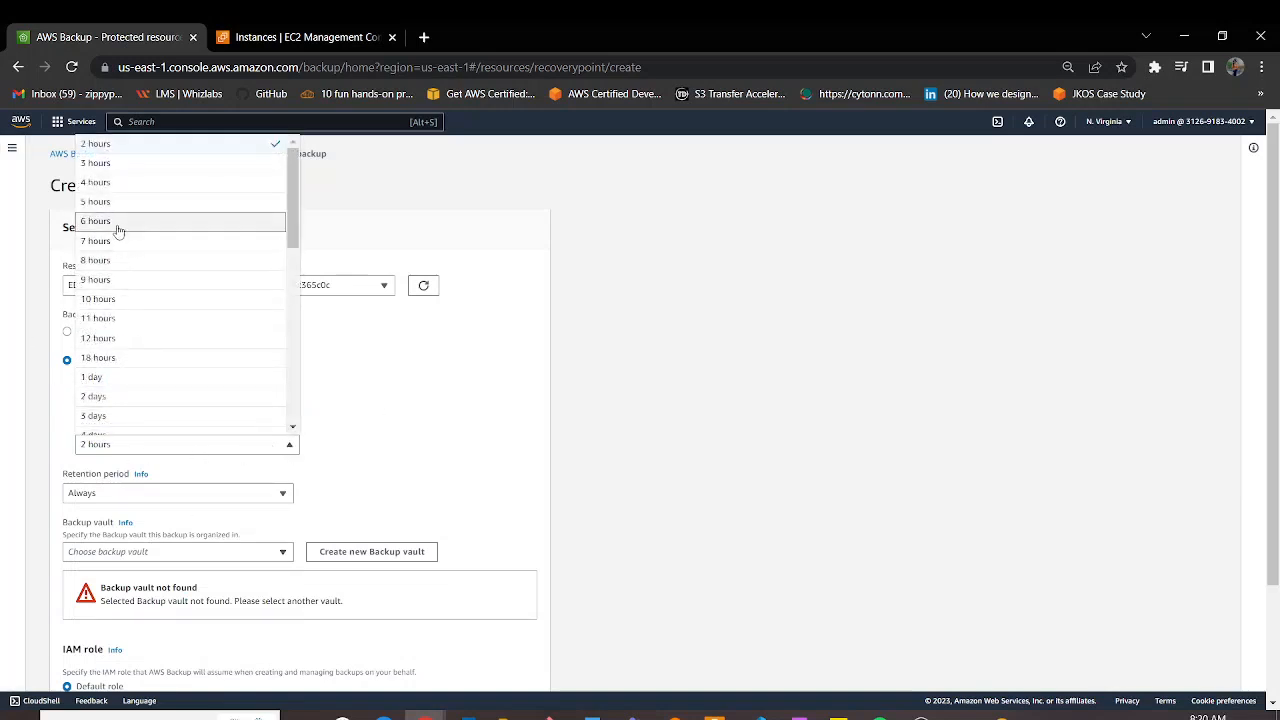
{"action": "left_click", "coordinate": [117, 224]}
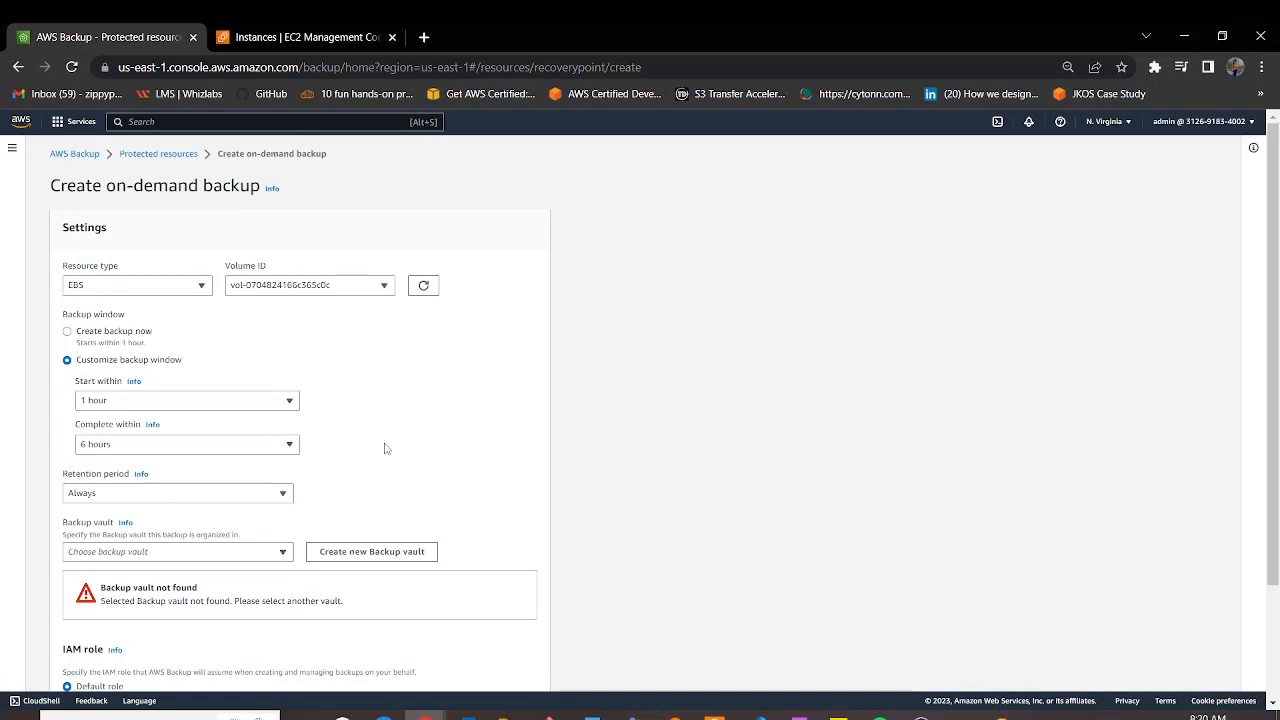
{"action": "left_click", "coordinate": [79, 340]}
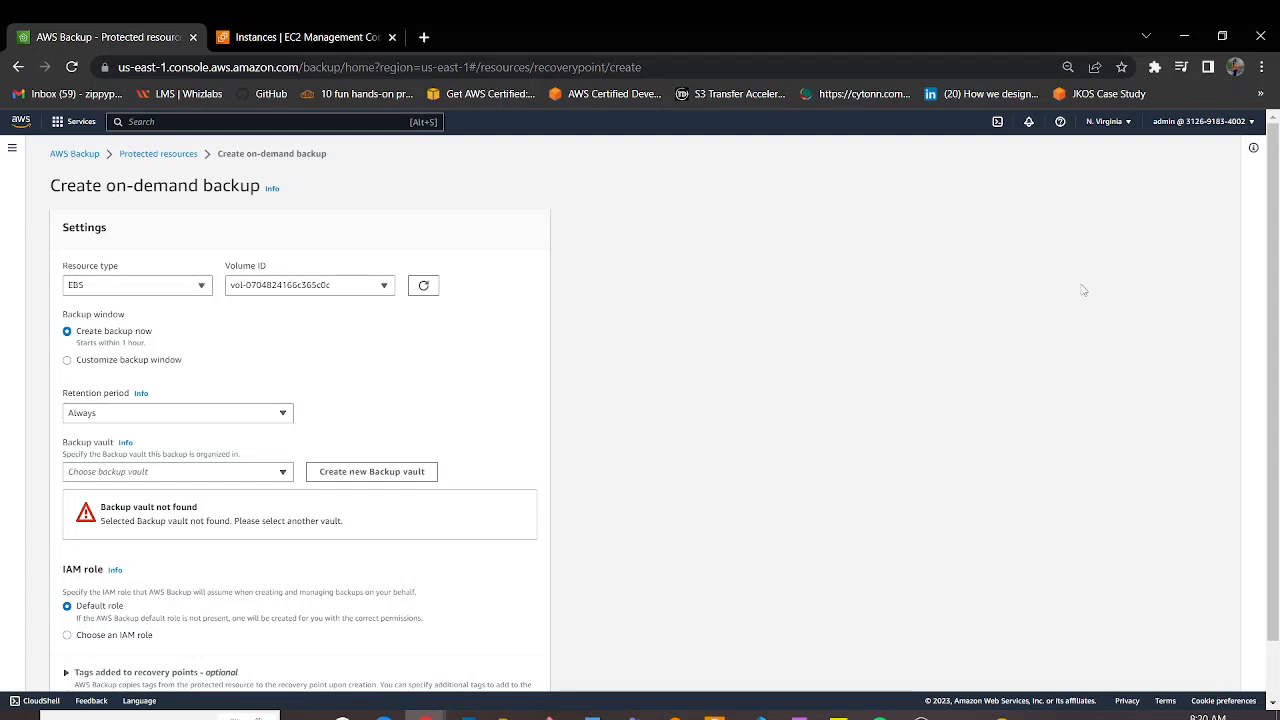
- Choose the existing Daily backup vault with the default IAM role and create the on-demand backup of the EBS volume
{"action": "left_click_drag", "start_coordinate": [1270, 243], "coordinate": [1275, 315]}
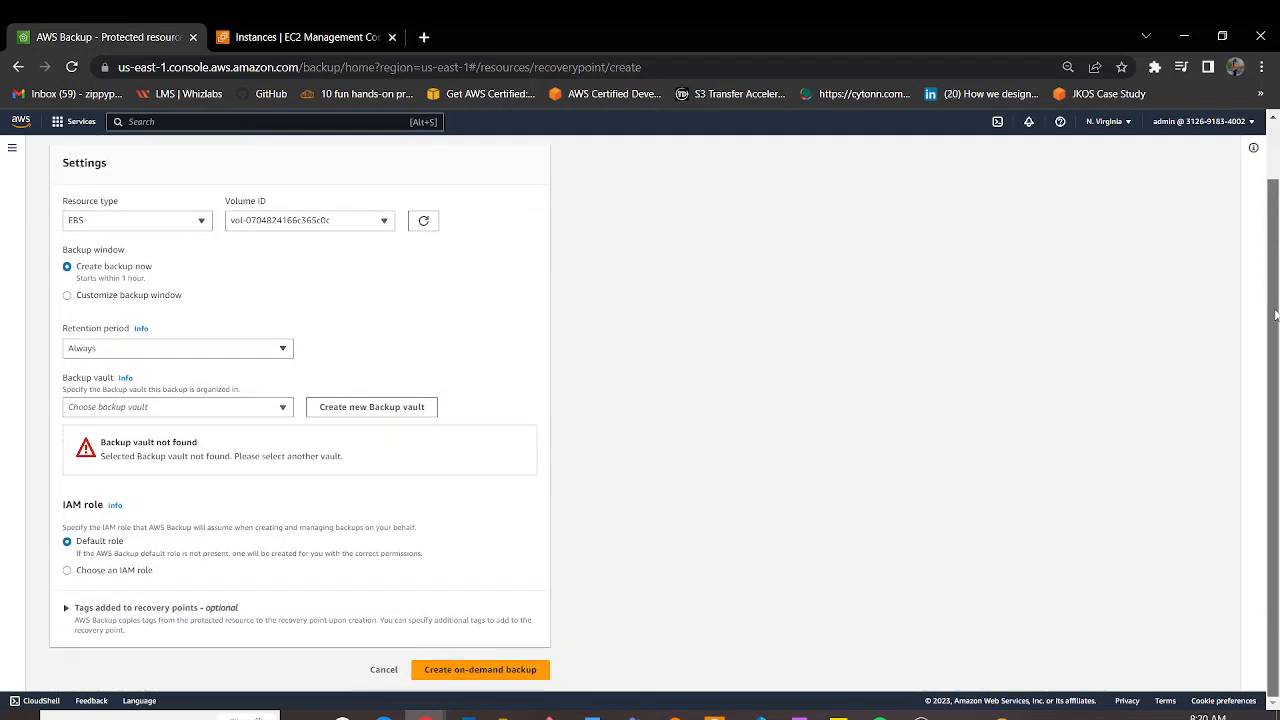
{"action": "scroll", "coordinate": [1275, 315], "scroll_direction": "up", "scroll_amount": 1}
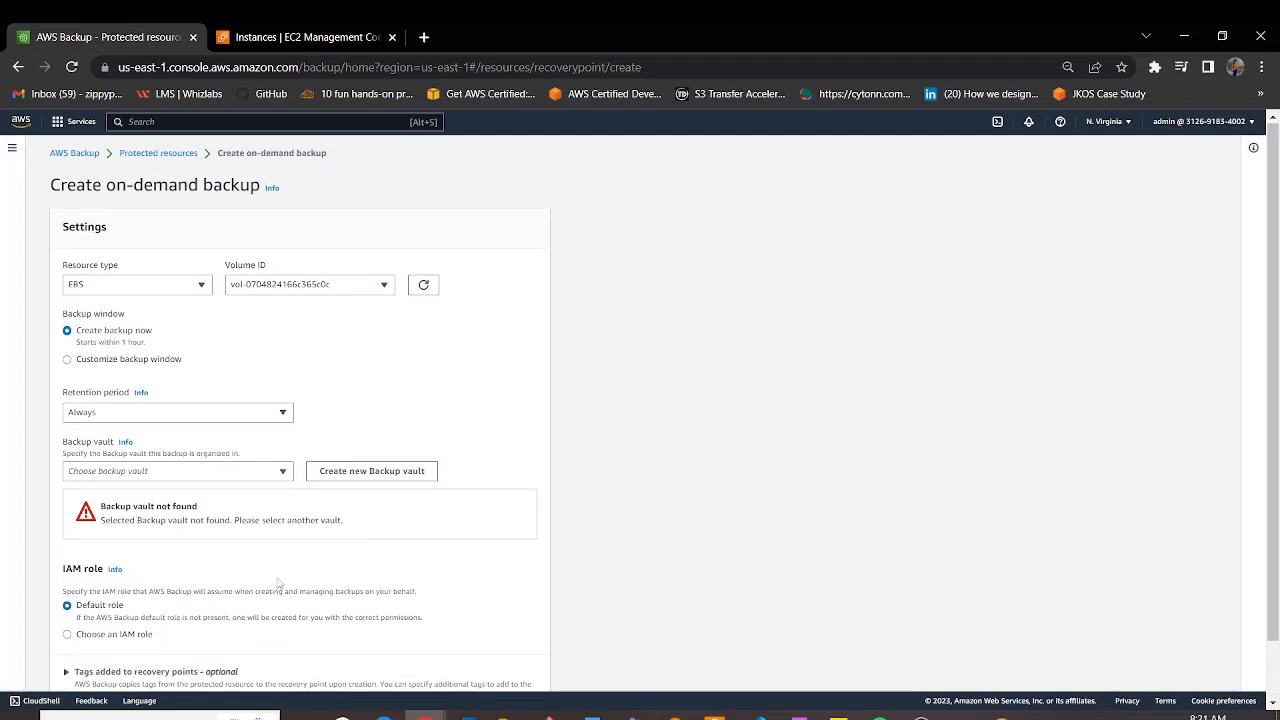
{"action": "left_click", "coordinate": [351, 474]}
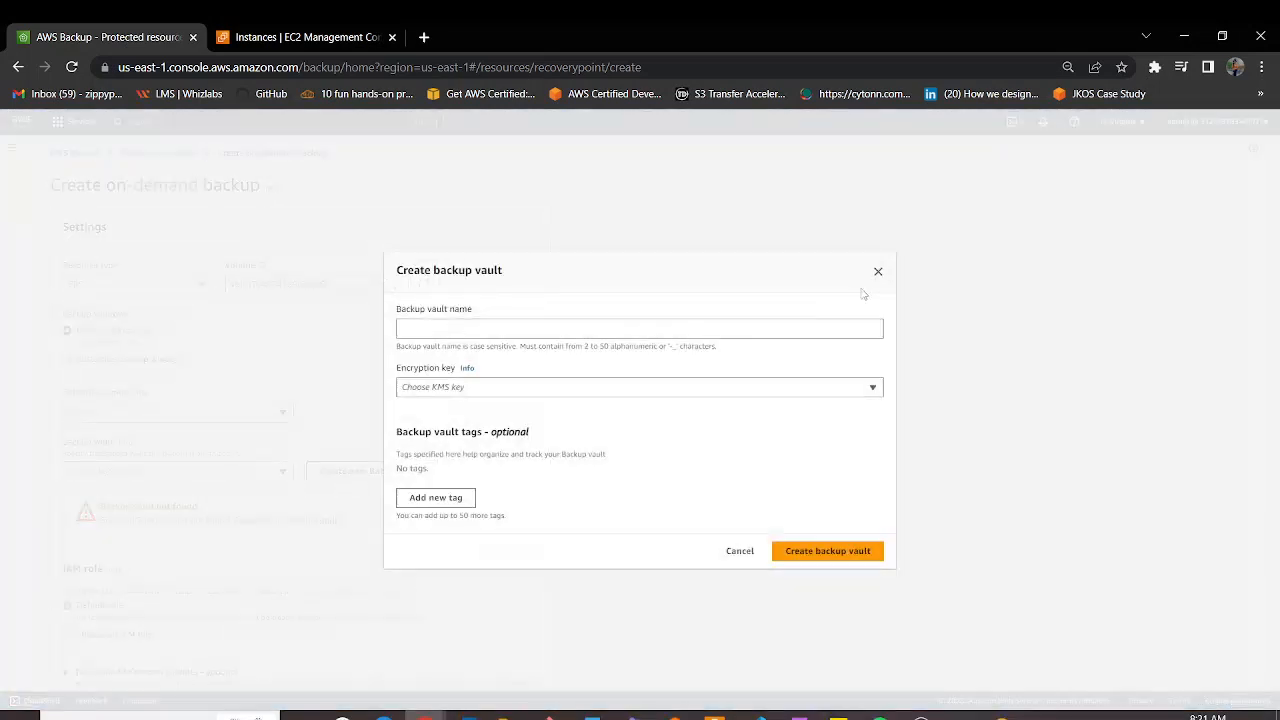
{"action": "left_click", "coordinate": [878, 271]}
{"action": "left_click", "coordinate": [280, 471]}
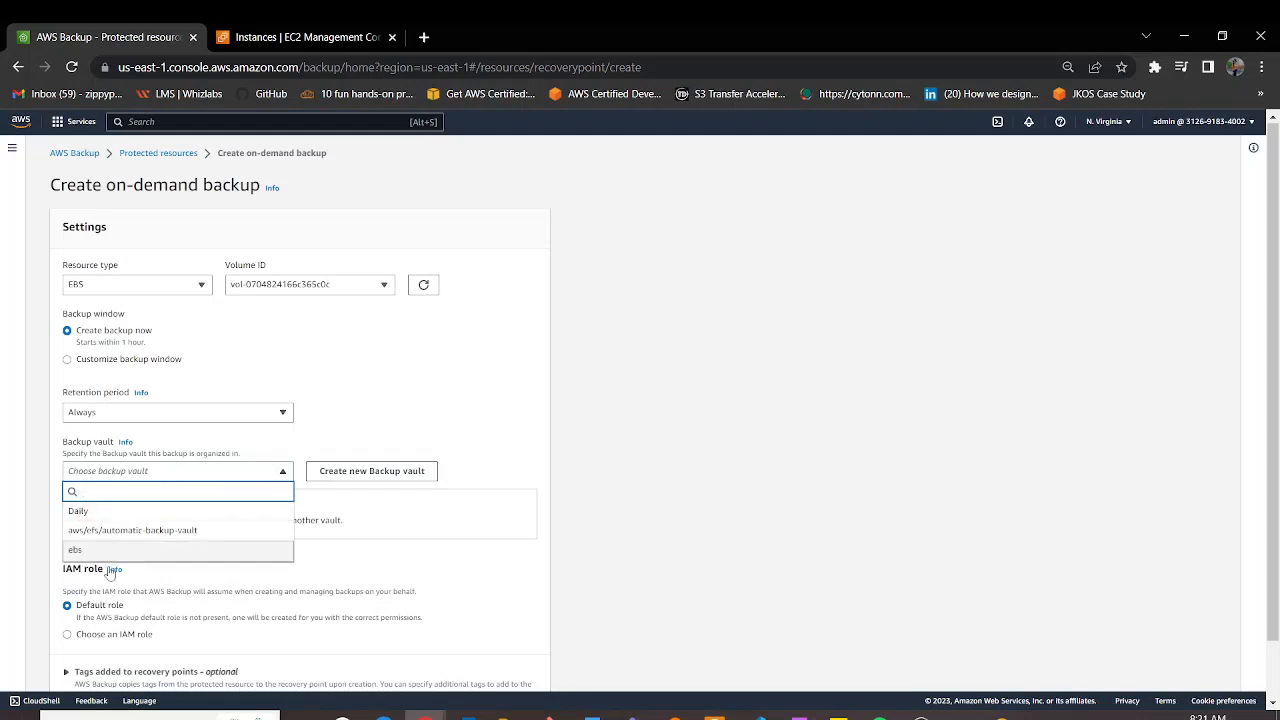
{"action": "left_click", "coordinate": [96, 512]}
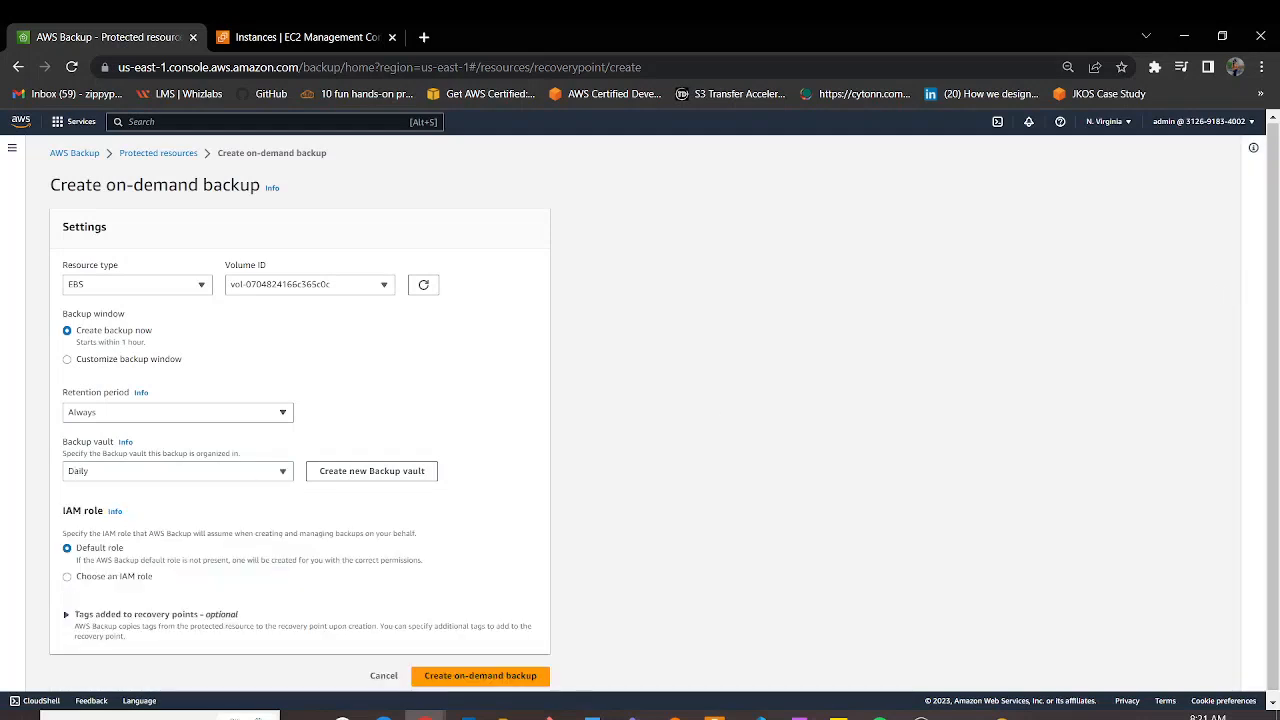
{"action": "scroll", "coordinate": [113, 500], "scroll_direction": "down", "scroll_amount": 1}
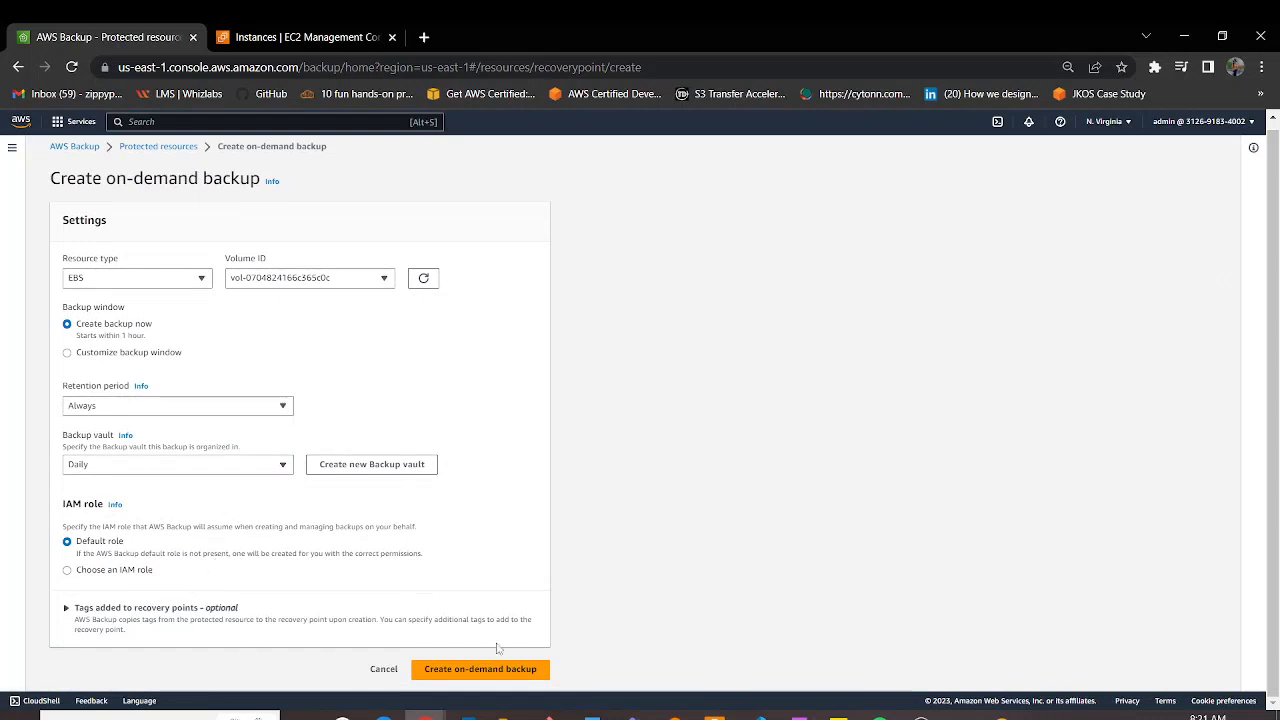
{"action": "left_click", "coordinate": [455, 671]}
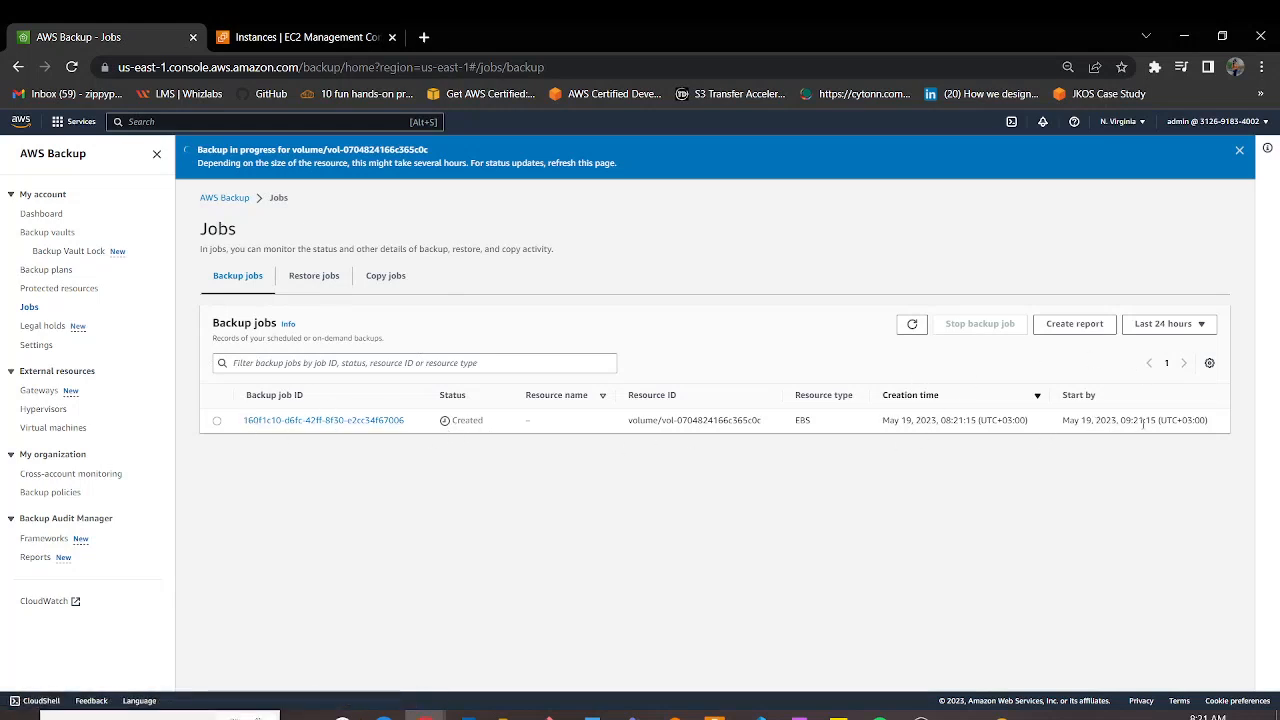
- Review the backup job's start-by time, the restore and copy job lists, and the time range options for backup jobs
{"action": "left_click_drag", "start_coordinate": [1123, 421], "coordinate": [1163, 421]}
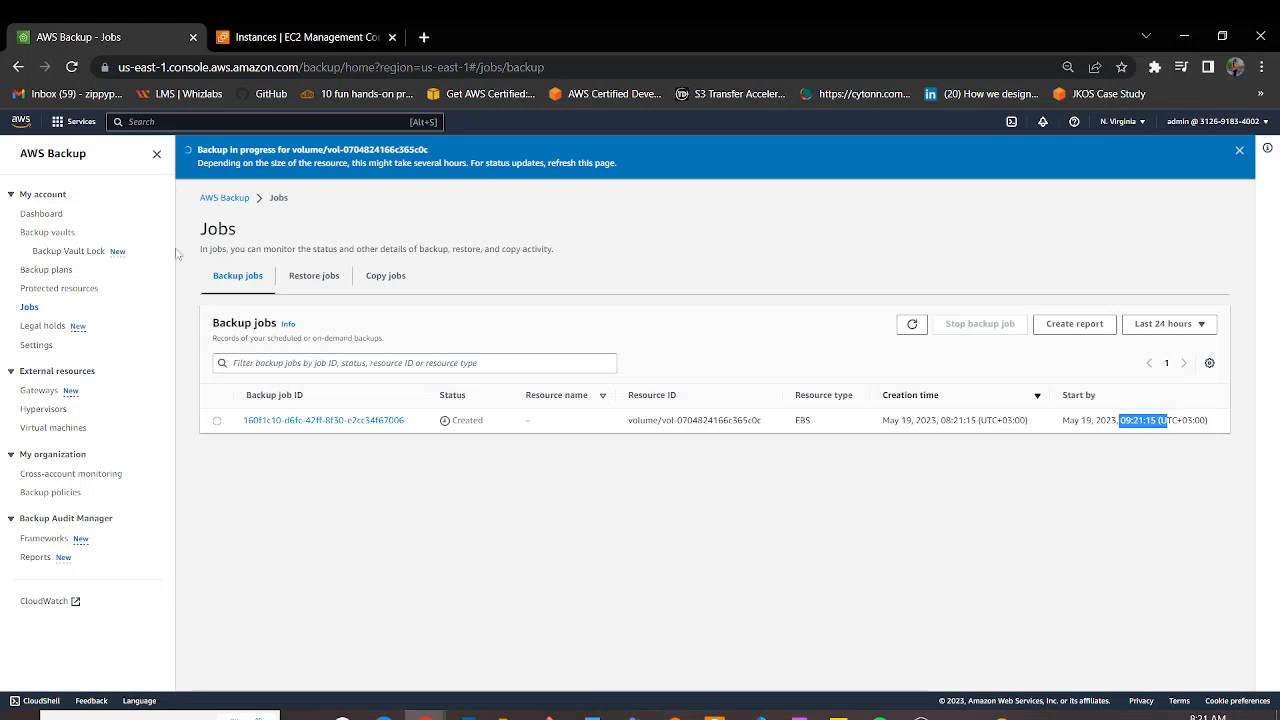
{"action": "left_click", "coordinate": [312, 278]}
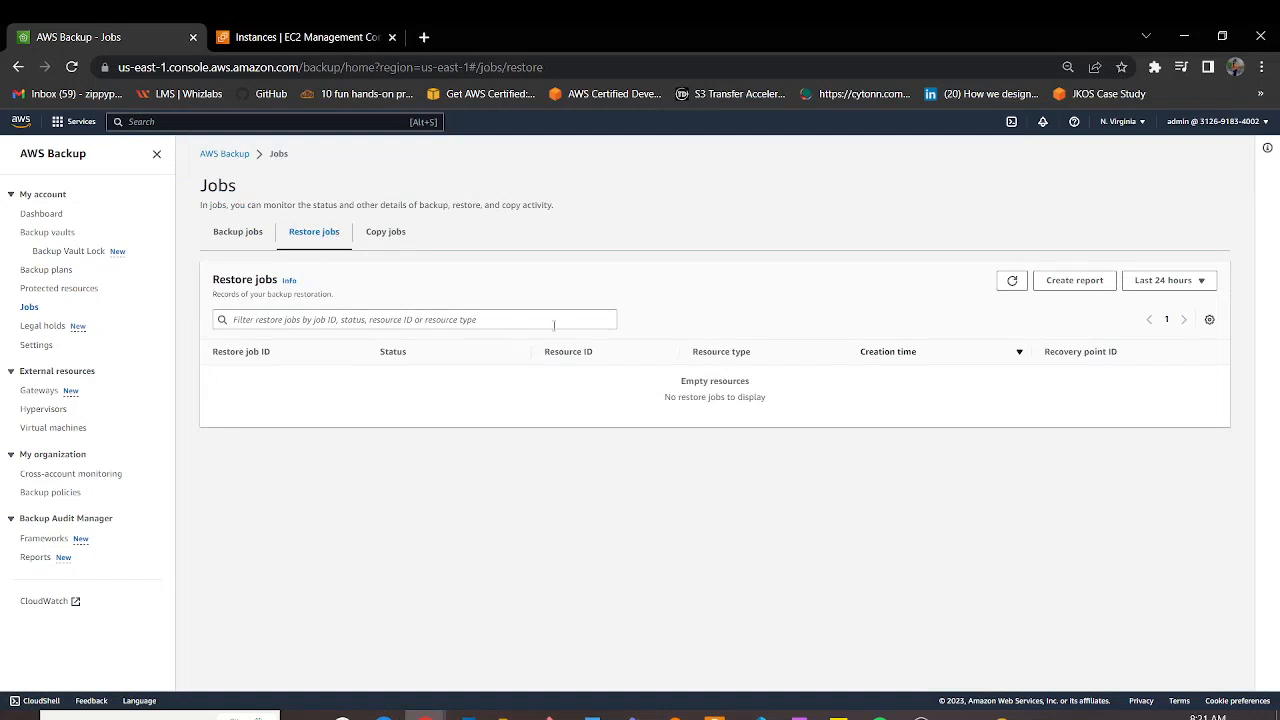
{"action": "left_click", "coordinate": [387, 233]}
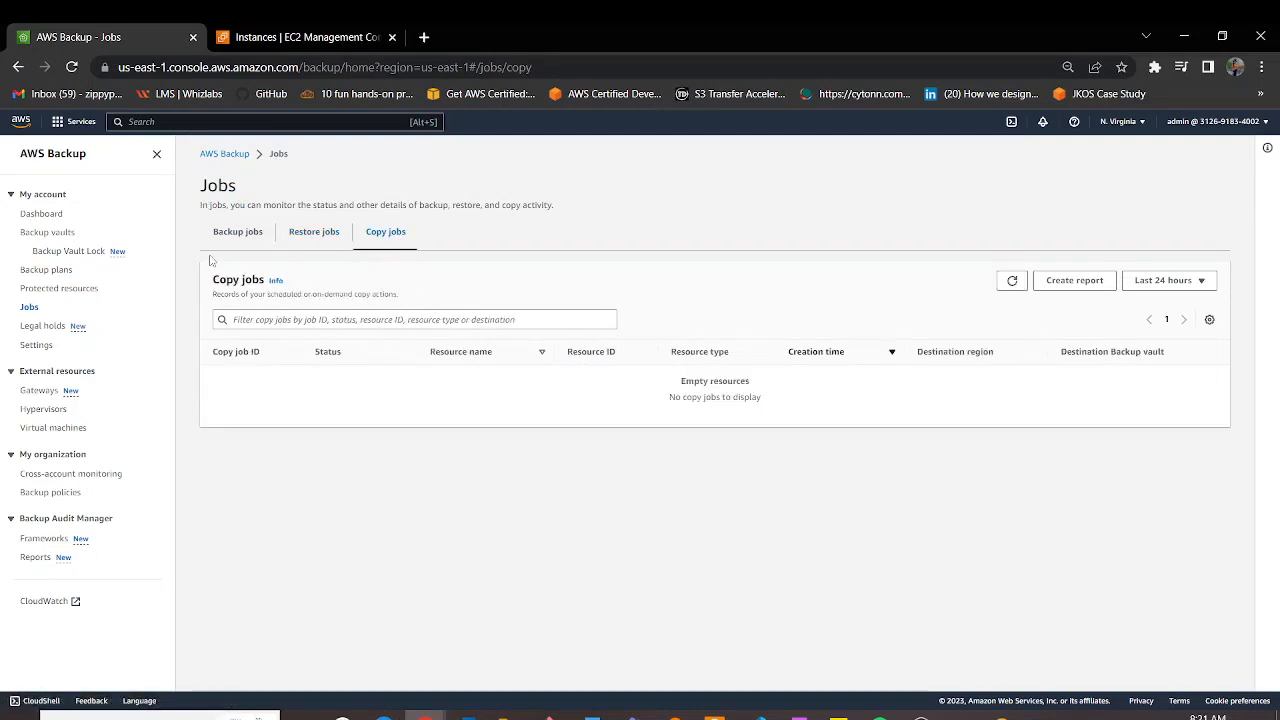
{"action": "left_click", "coordinate": [251, 237]}
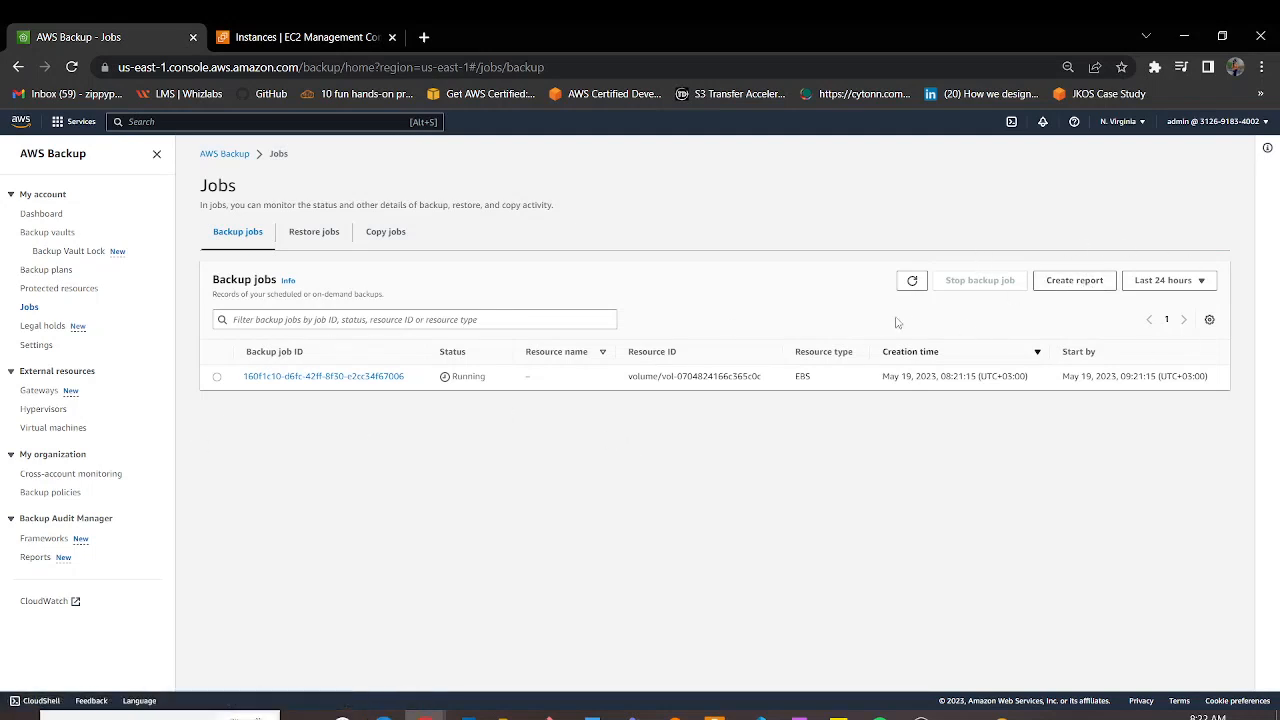
{"action": "left_click", "coordinate": [1204, 283]}
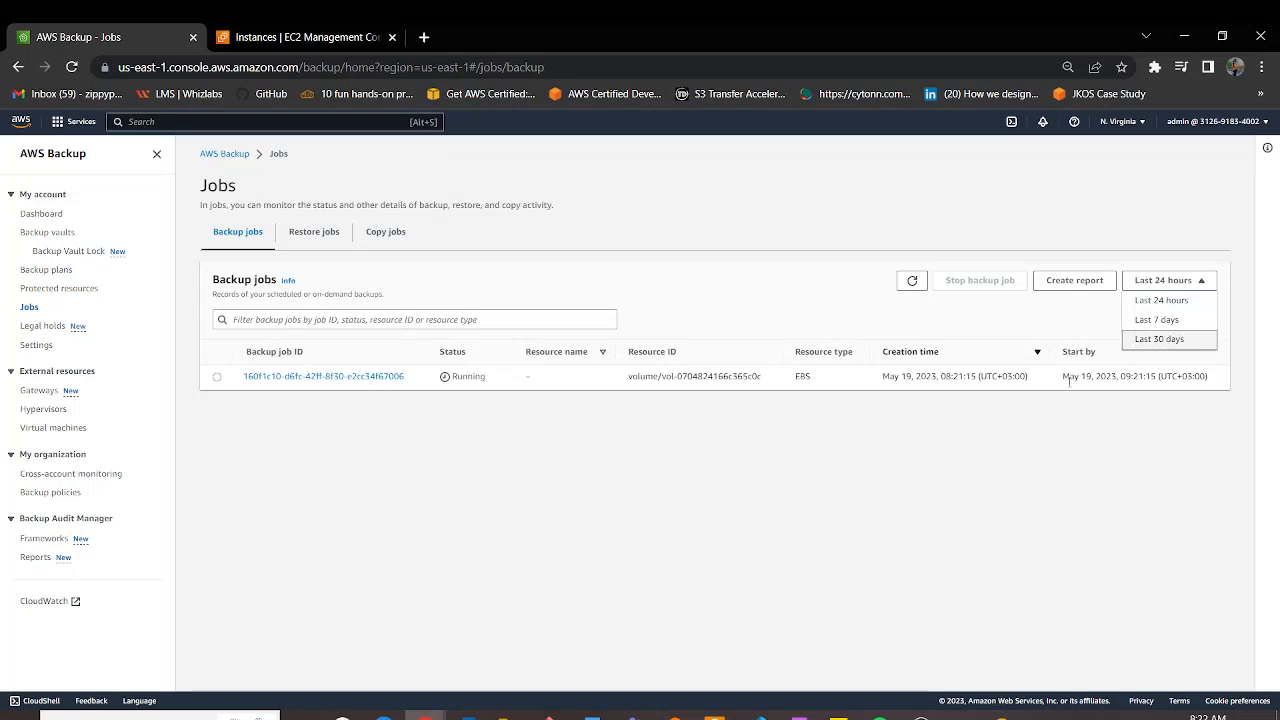
{"action": "left_click", "coordinate": [848, 473]}
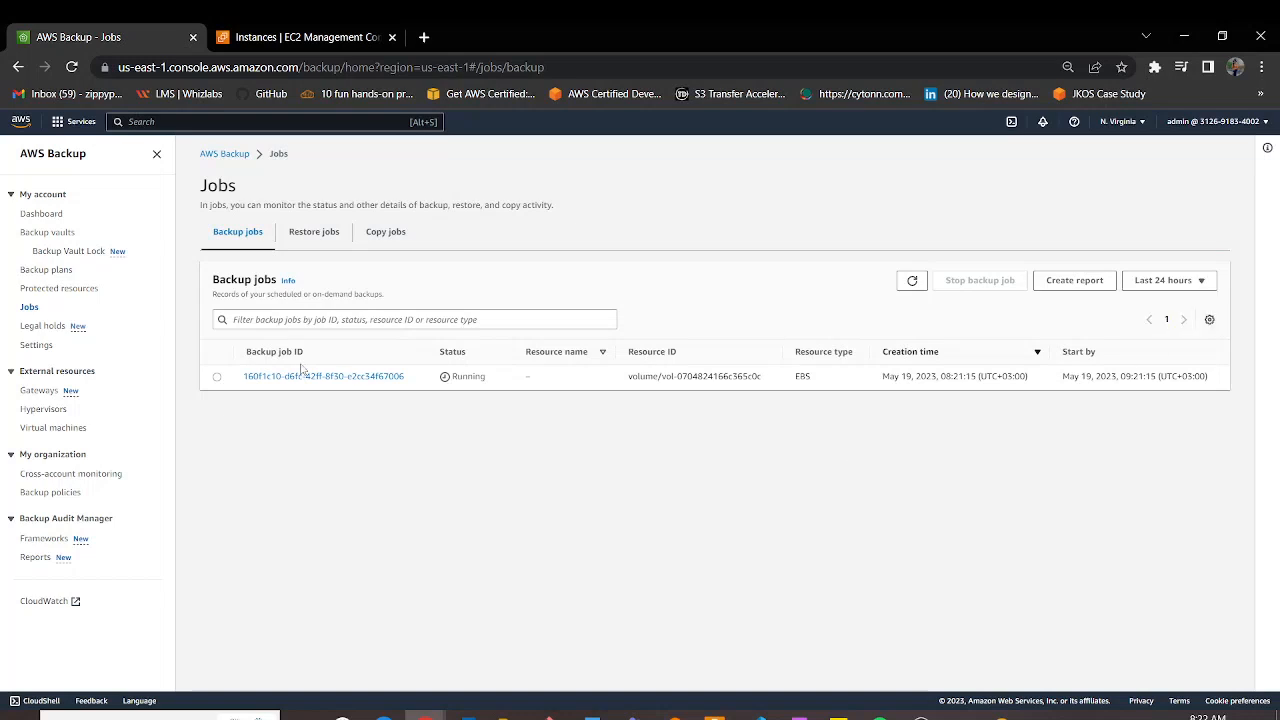
- Try to stop the running backup job of the EBS volume
{"action": "left_click", "coordinate": [217, 378]}
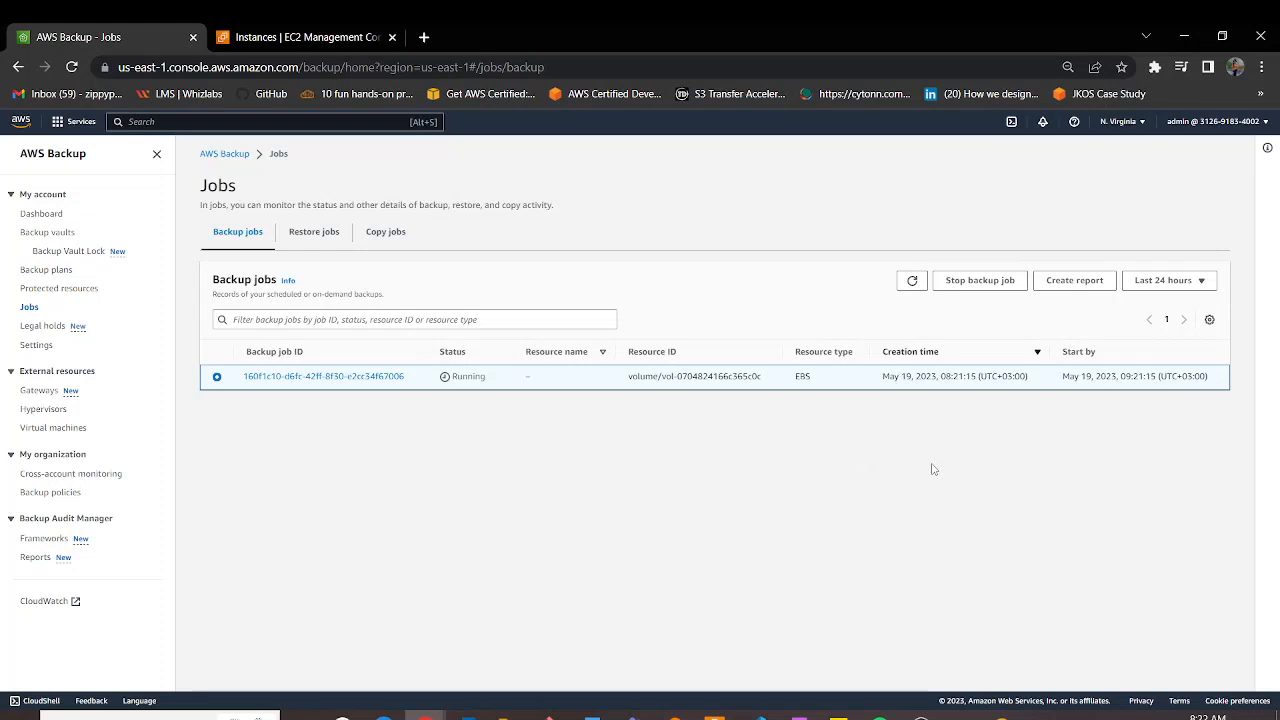
{"action": "left_click", "coordinate": [972, 283]}
{"action": "left_click", "coordinate": [802, 512]}
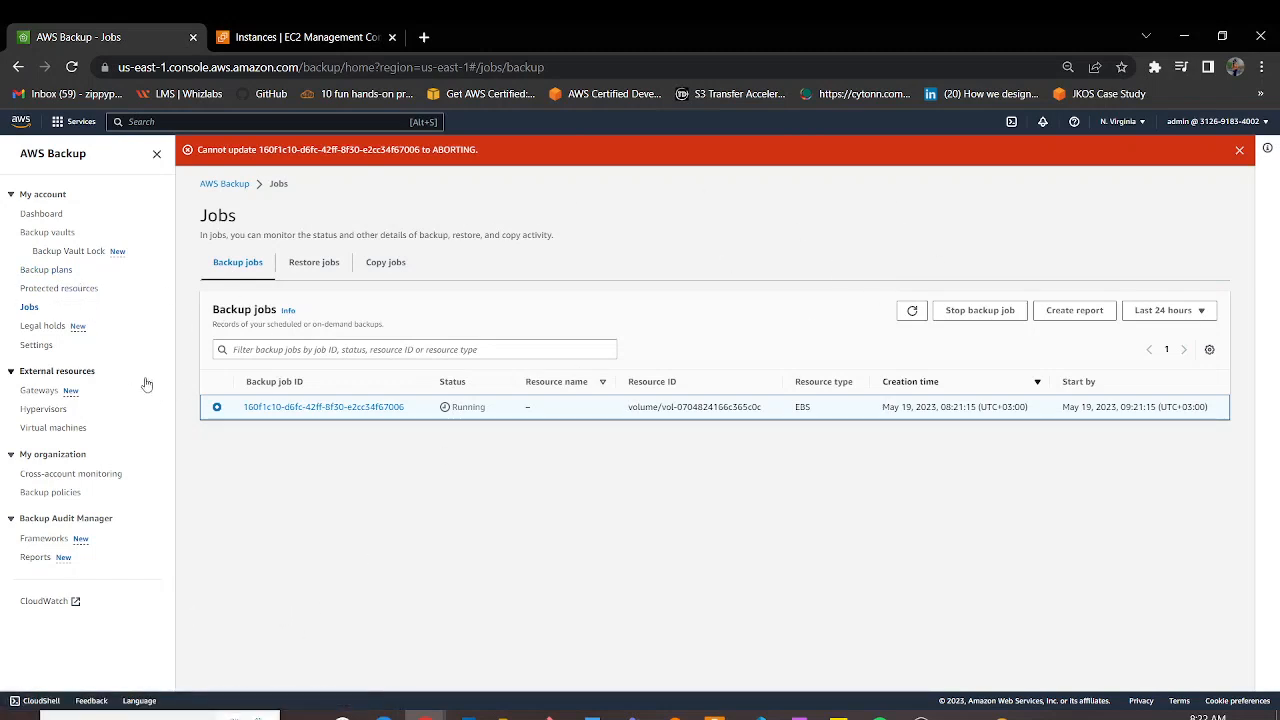
- Open the external resources' Gateways page and read its getting-started overview and gateway list
{"action": "left_click", "coordinate": [58, 371]}
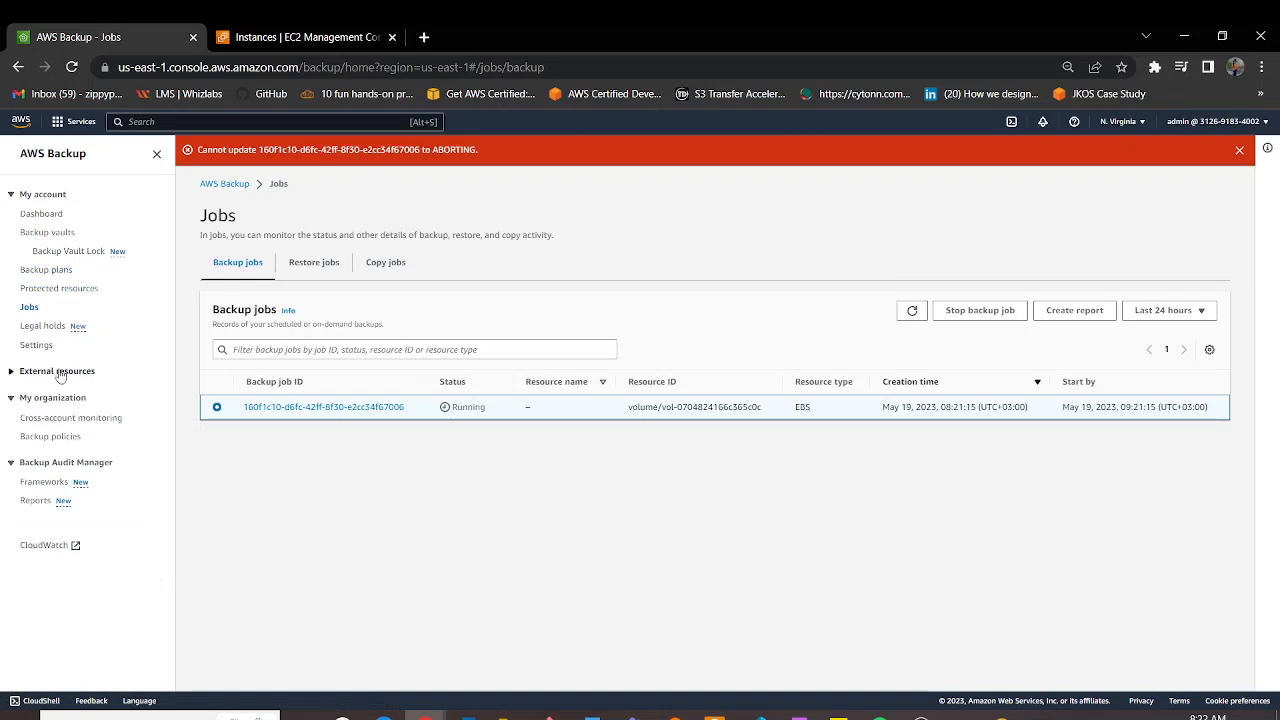
{"action": "left_click", "coordinate": [60, 373]}
{"action": "left_click", "coordinate": [42, 390]}
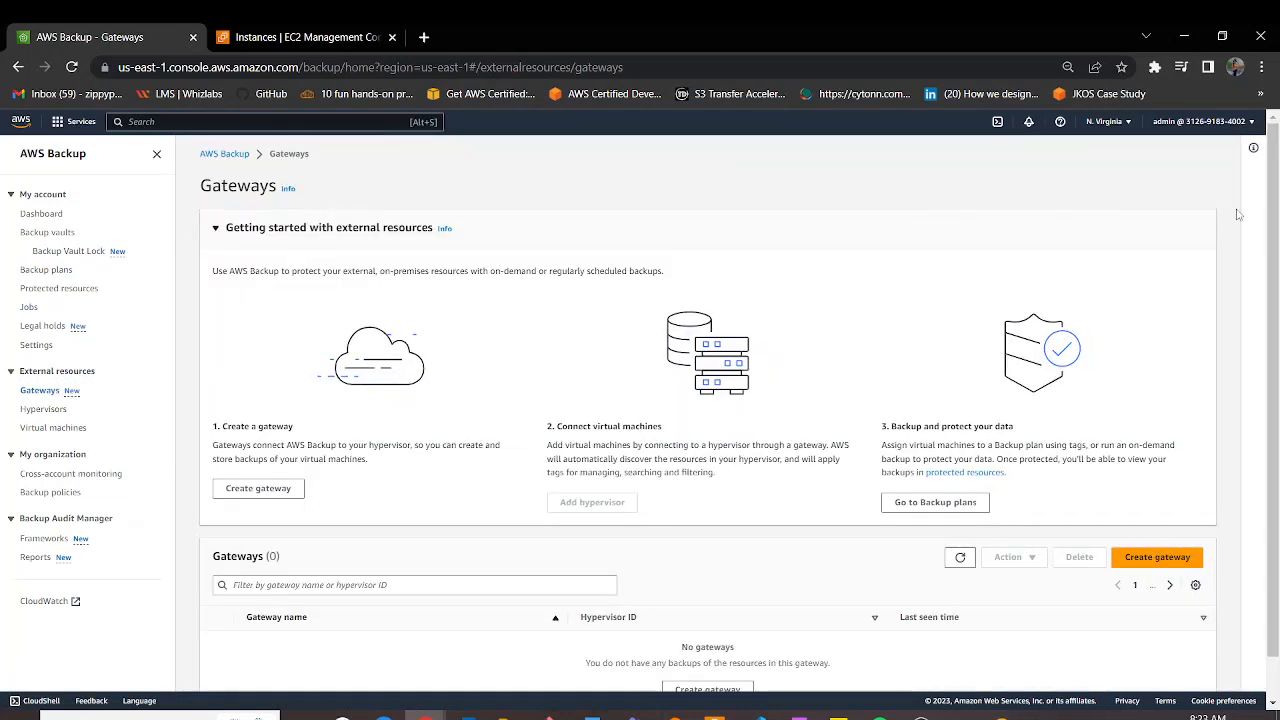
{"action": "scroll", "coordinate": [1275, 285], "scroll_direction": "down", "scroll_amount": 1}
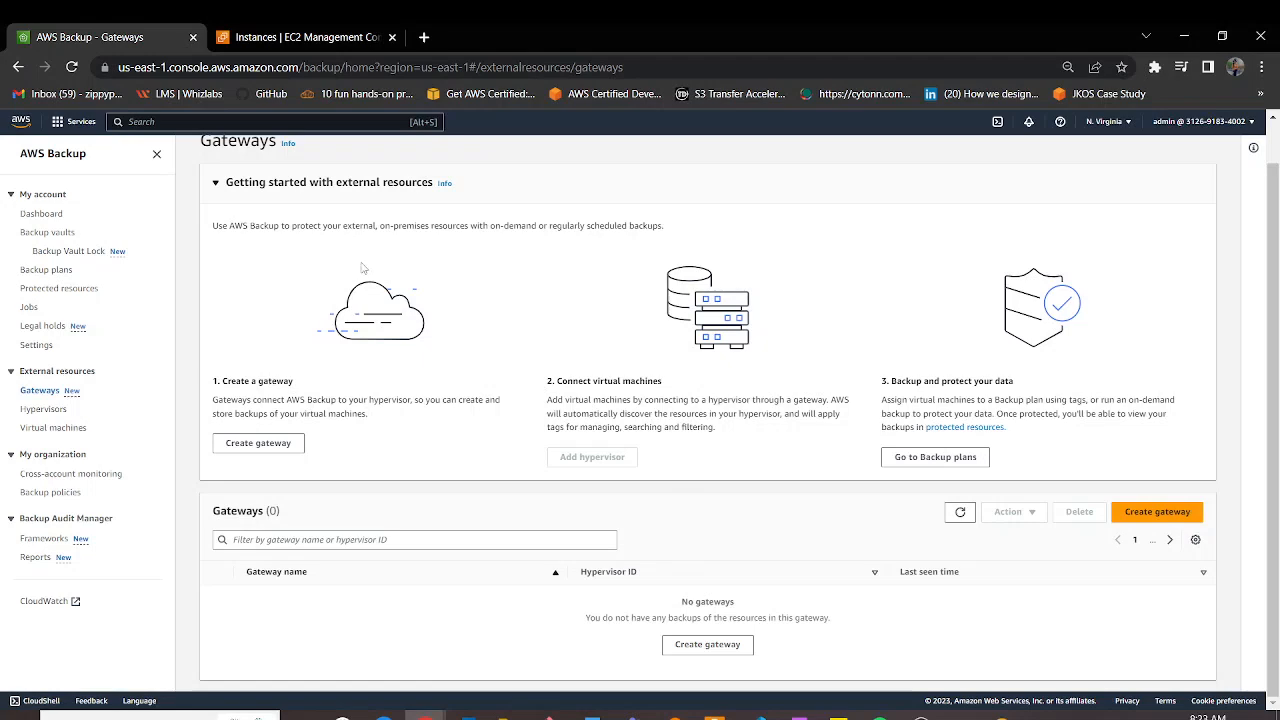
- Open the gateway creation form, examine its setup instructions, IP address, name and endpoint settings, and return to the Gateways page without creating one
{"action": "left_click", "coordinate": [707, 644]}
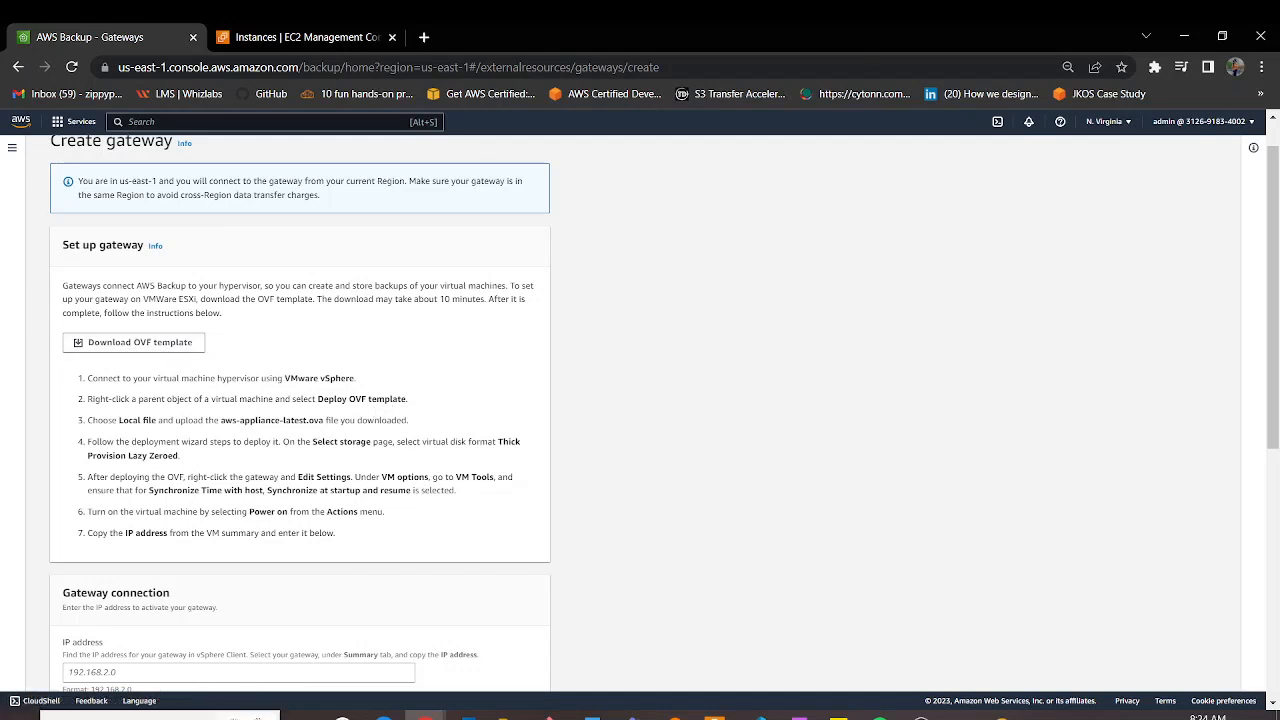
{"action": "scroll", "coordinate": [400, 560], "scroll_direction": "down", "scroll_amount": 5}
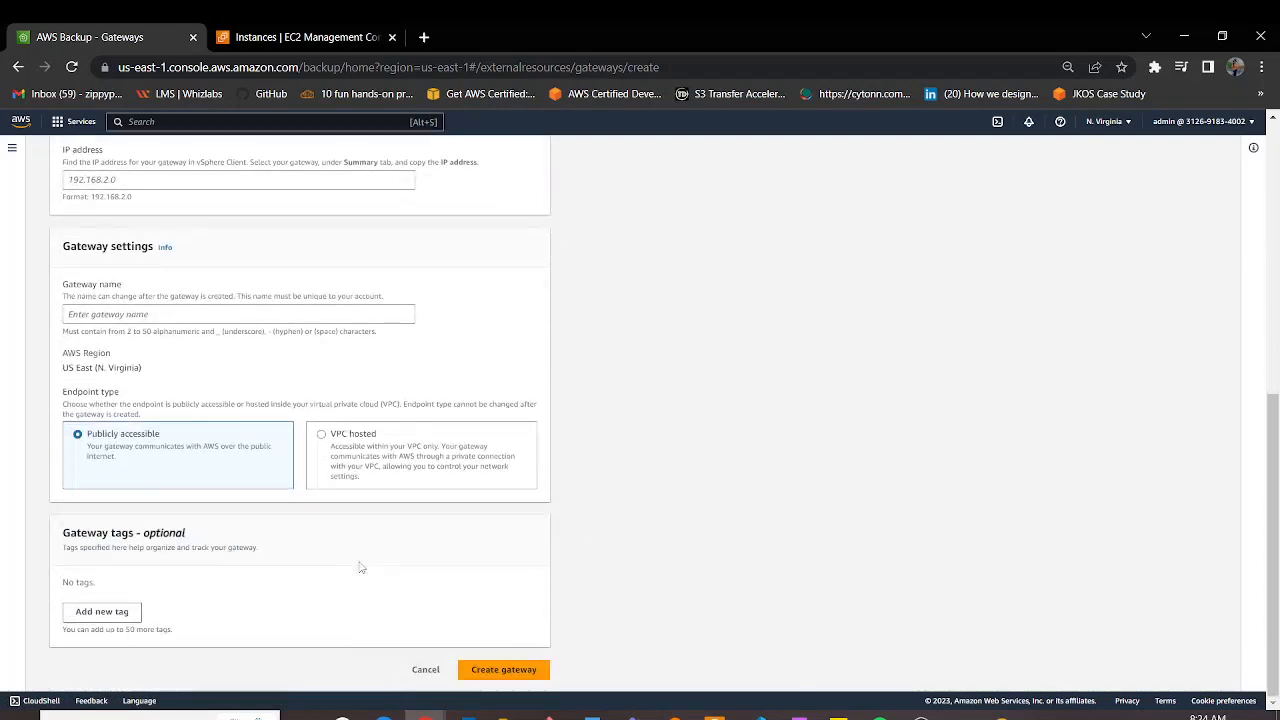
{"action": "scroll", "coordinate": [290, 470], "scroll_direction": "up", "scroll_amount": 4}
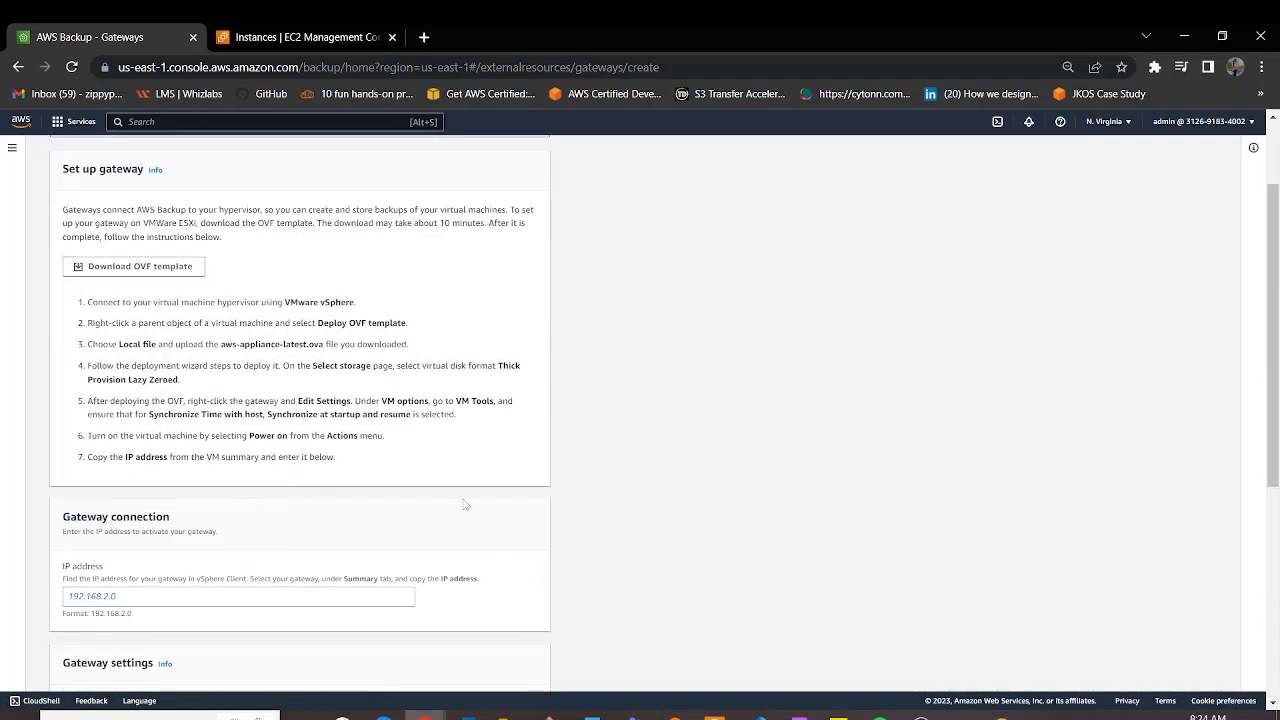
{"action": "scroll", "coordinate": [640, 400], "scroll_direction": "down", "scroll_amount": 2}
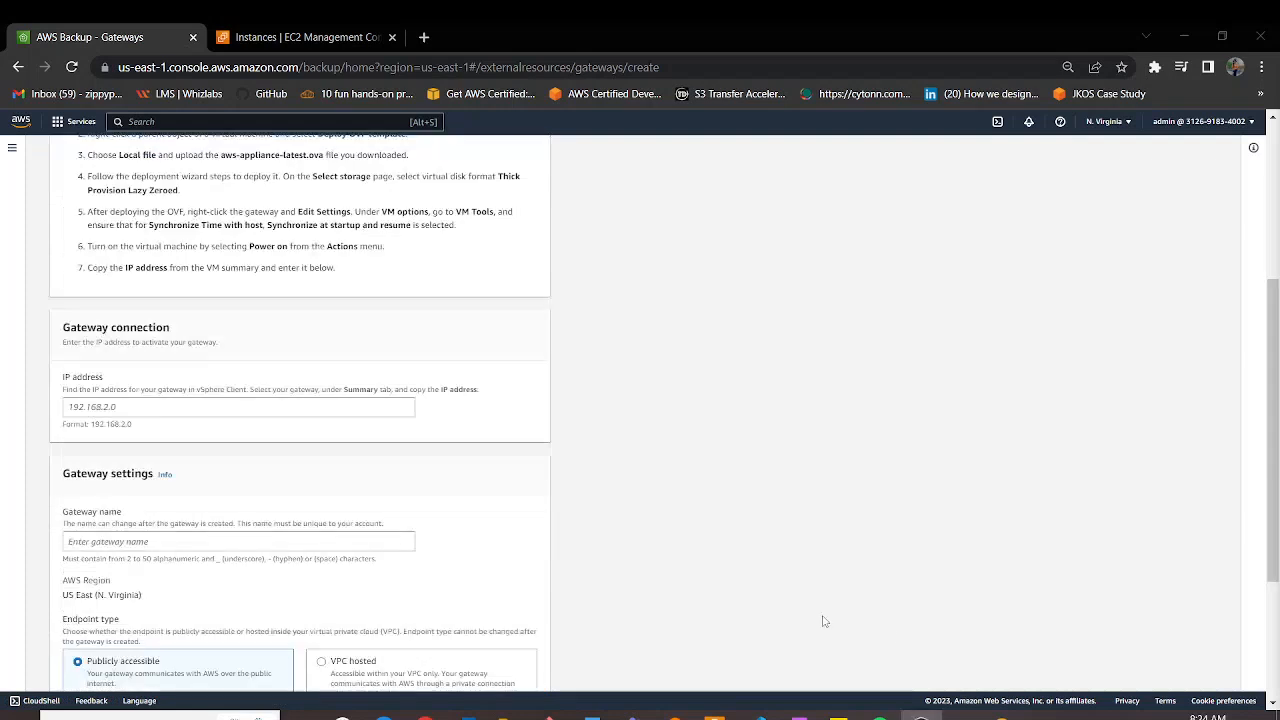
{"action": "scroll", "coordinate": [129, 442], "scroll_direction": "up", "scroll_amount": 1}
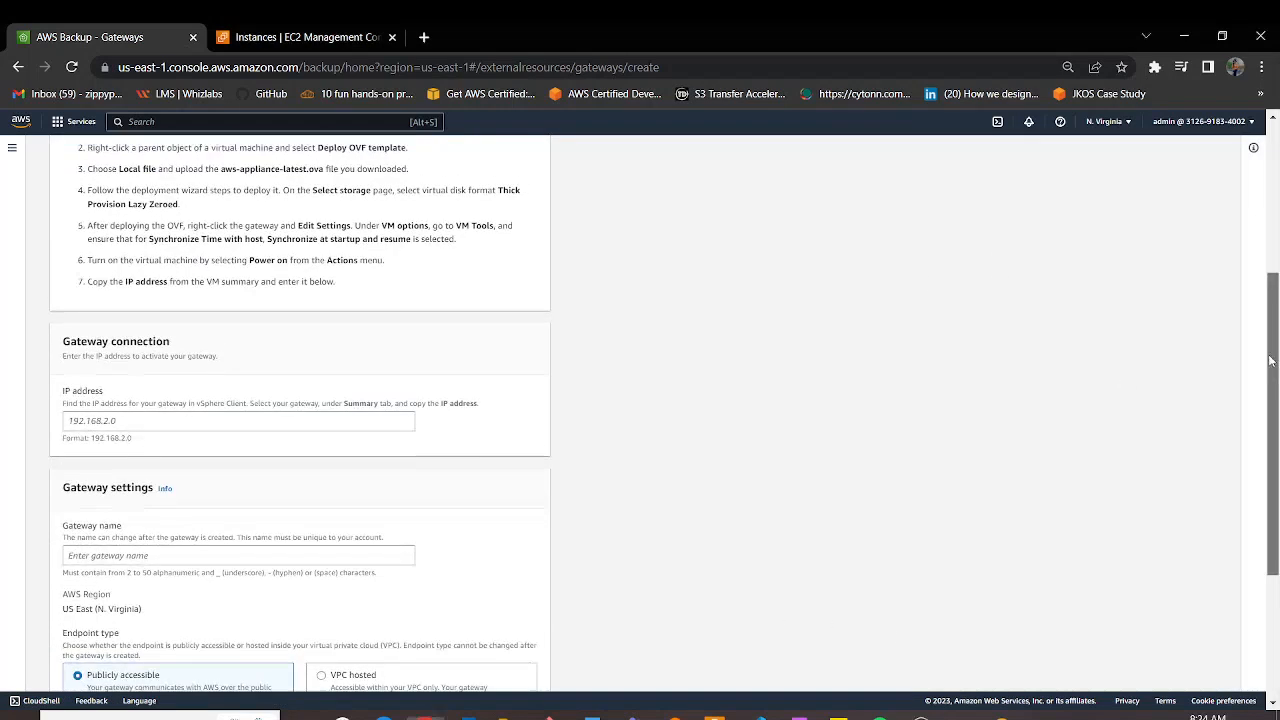
{"action": "left_click", "coordinate": [129, 442]}
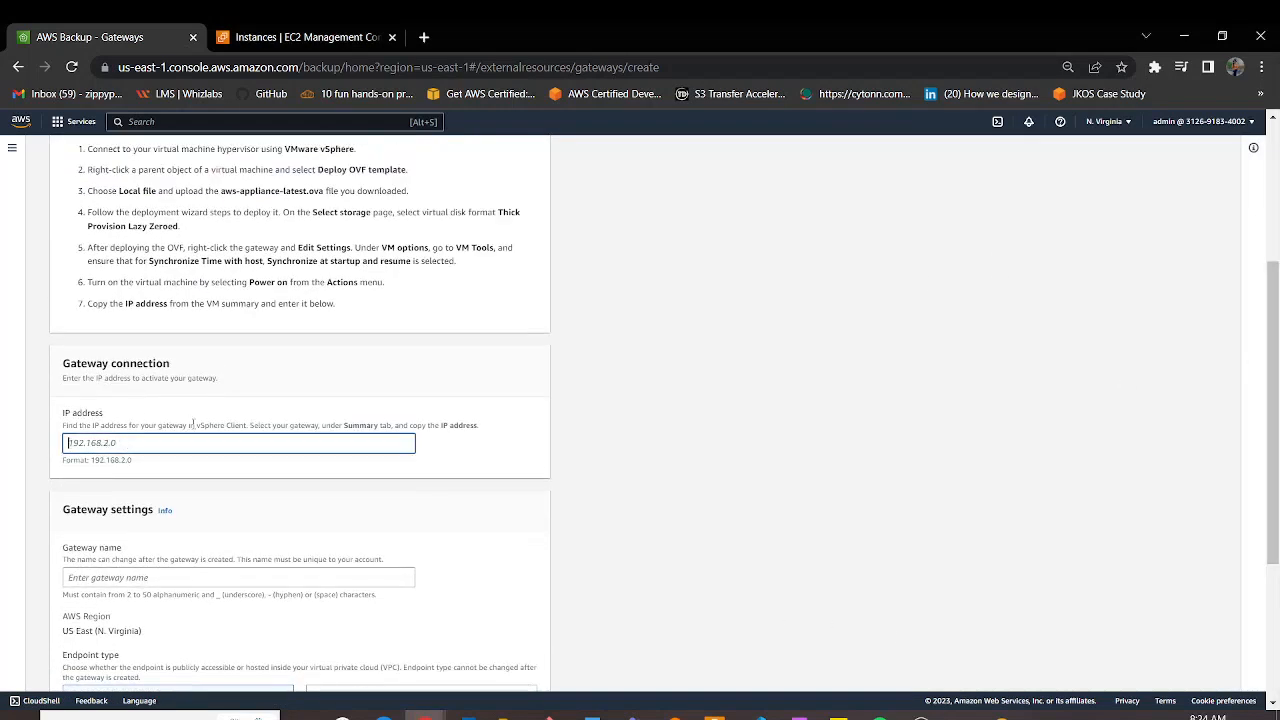
{"action": "left_click_drag", "start_coordinate": [199, 425], "coordinate": [254, 426]}
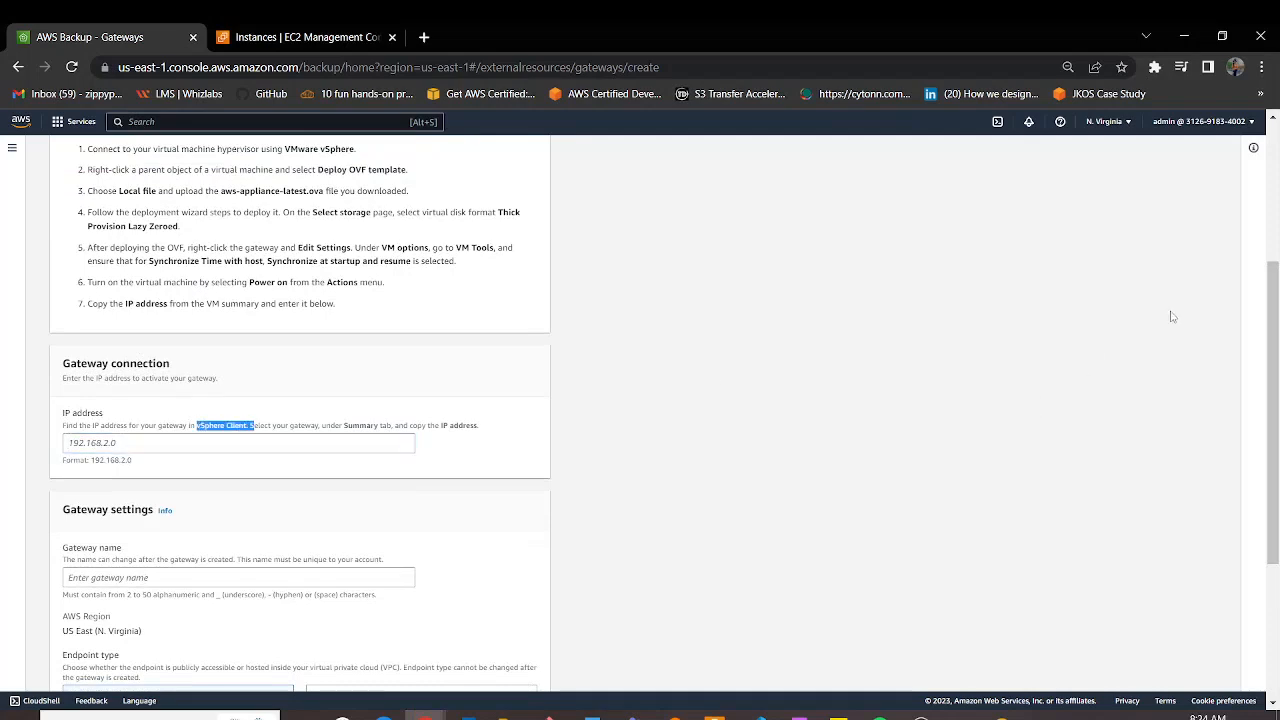
{"action": "left_click_drag", "start_coordinate": [1274, 310], "coordinate": [1274, 426]}
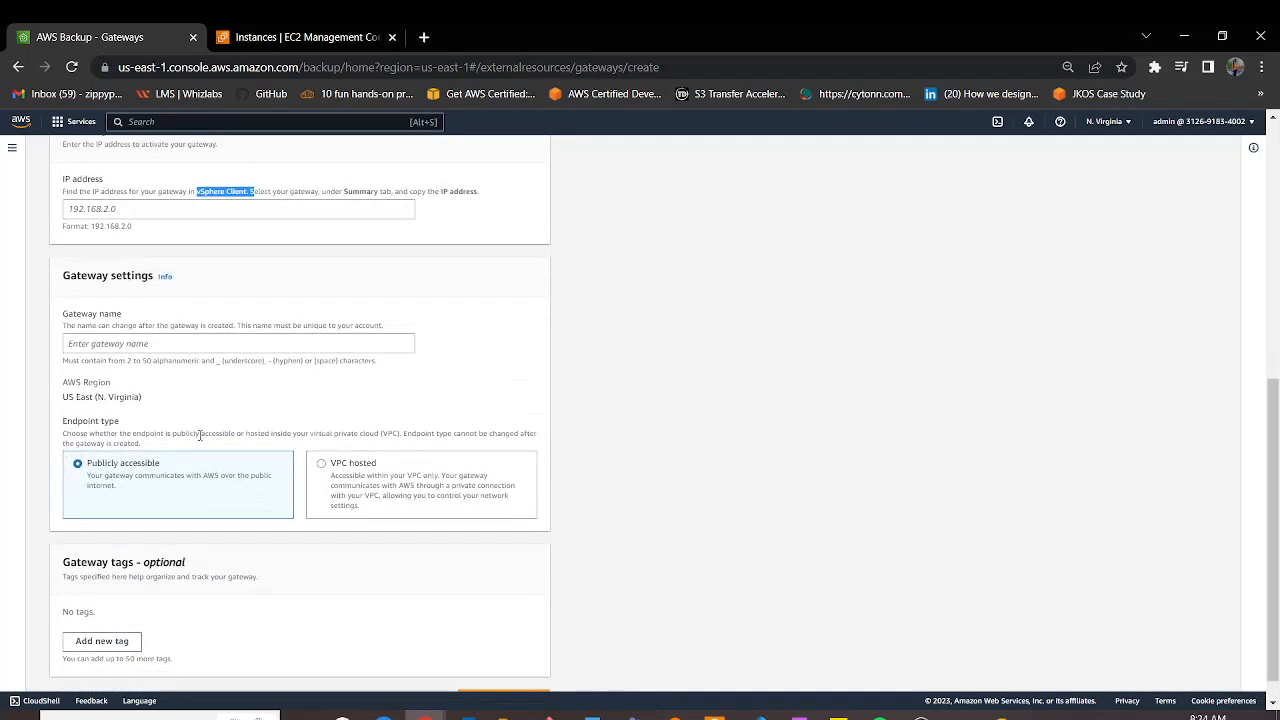
{"action": "left_click", "coordinate": [181, 339]}
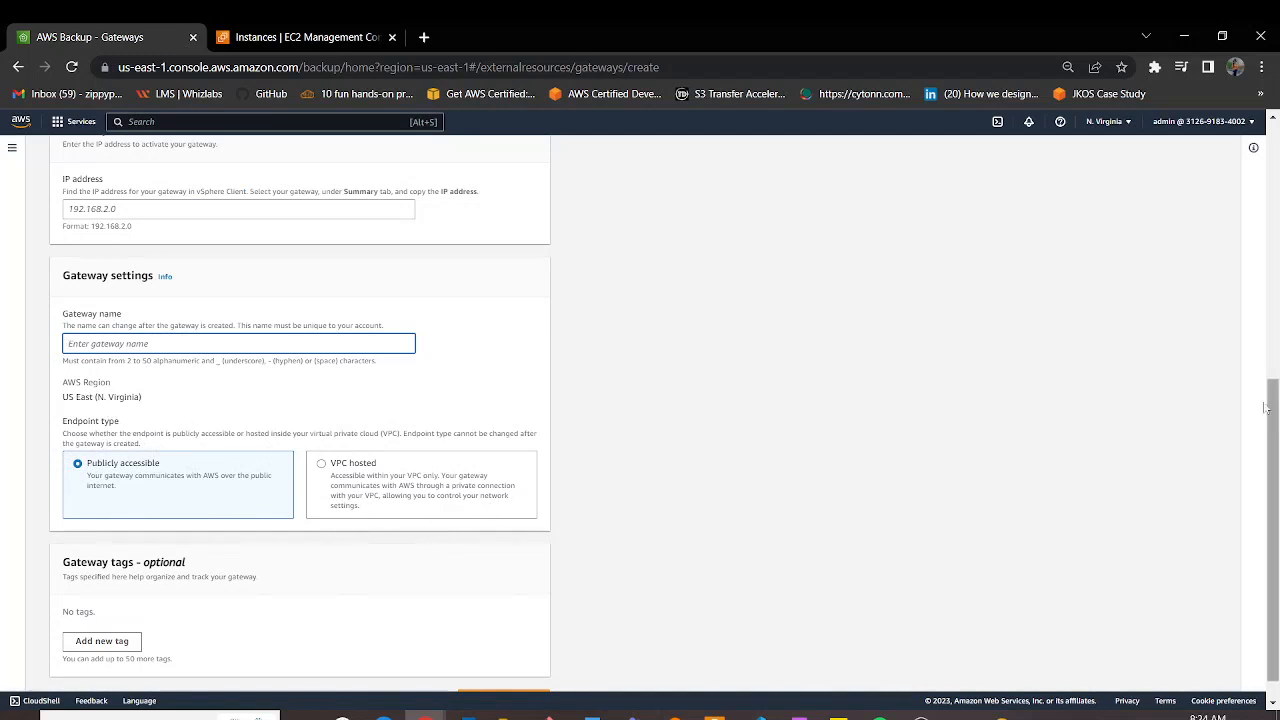
{"action": "scroll", "coordinate": [1274, 405], "scroll_direction": "down", "scroll_amount": 1}
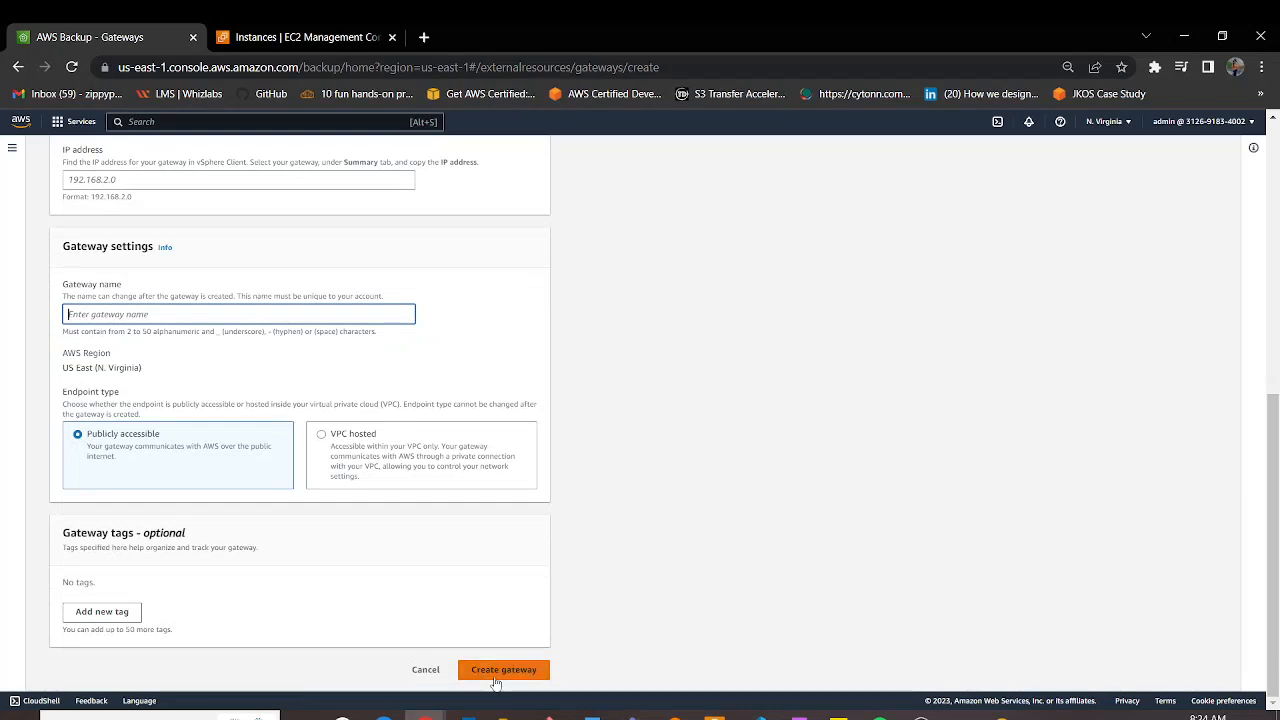
{"action": "scroll", "coordinate": [820, 520], "scroll_direction": "up", "scroll_amount": 5}
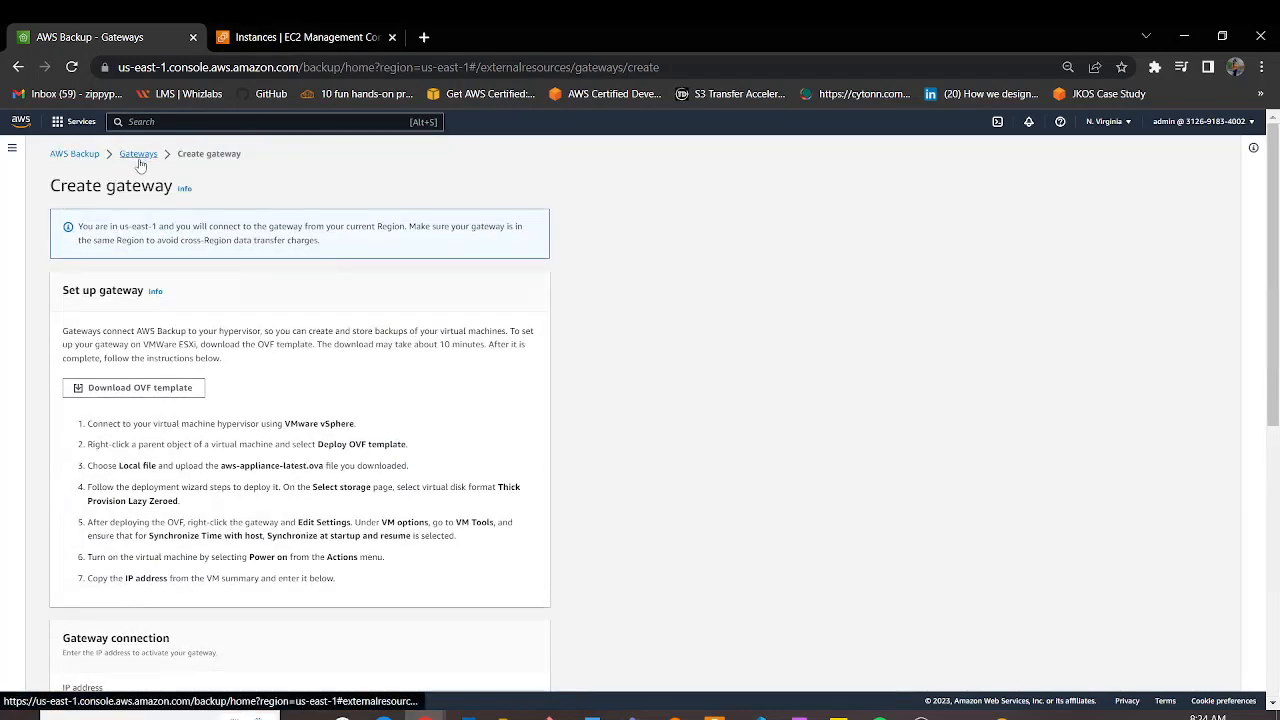
{"action": "left_click", "coordinate": [139, 155]}
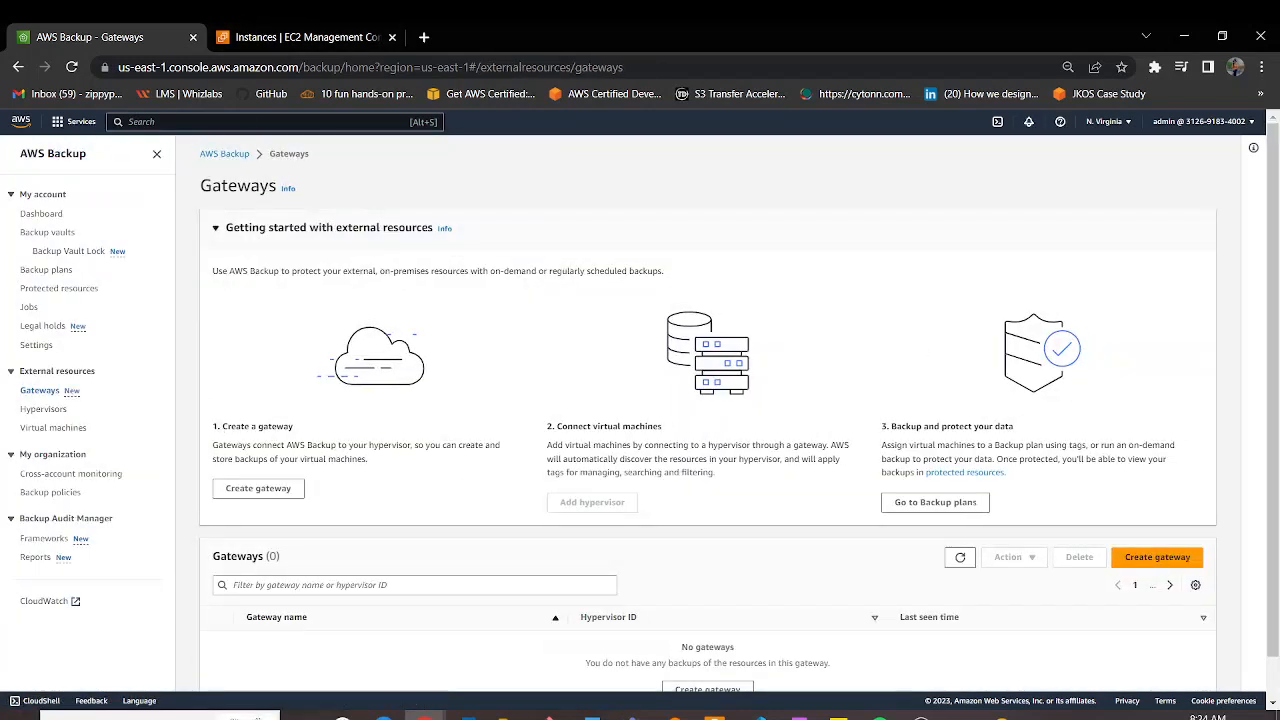
{"action": "scroll", "coordinate": [1072, 445], "scroll_direction": "down", "scroll_amount": 1}
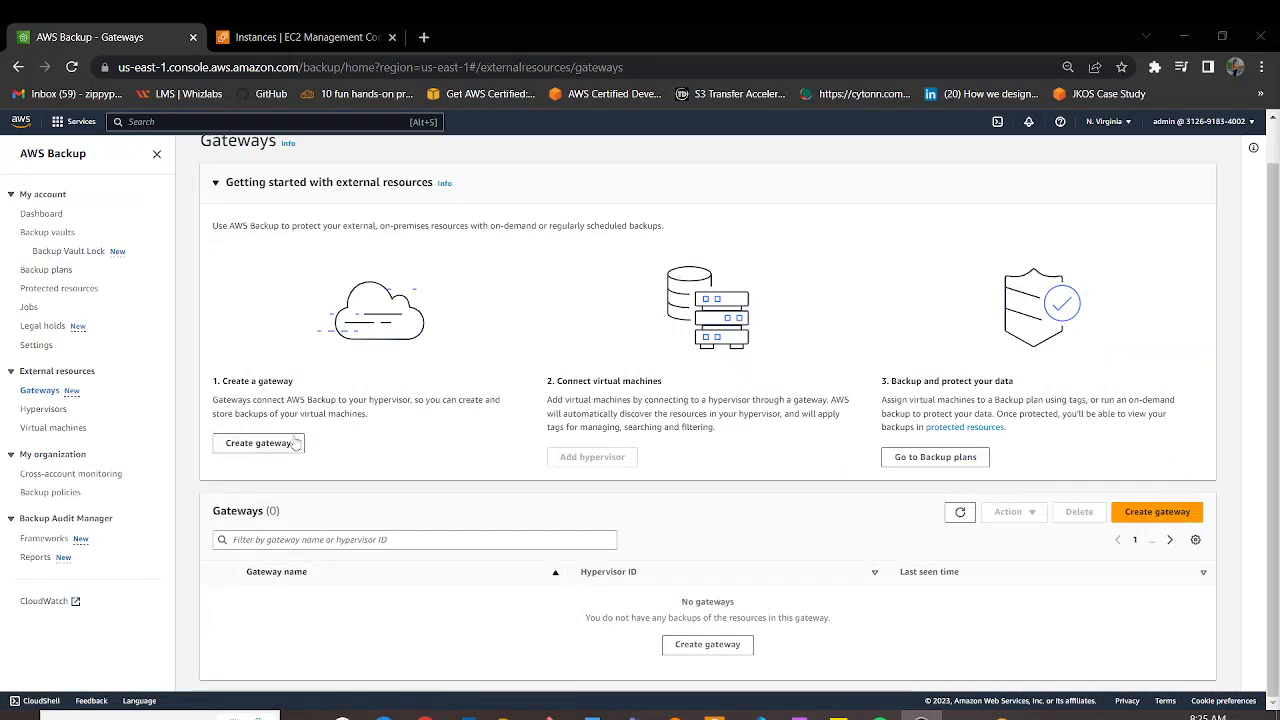
- Open the form for adding a hypervisor and examine its name, vCenter server host, username, password and encryption key settings
{"action": "left_click", "coordinate": [40, 409]}
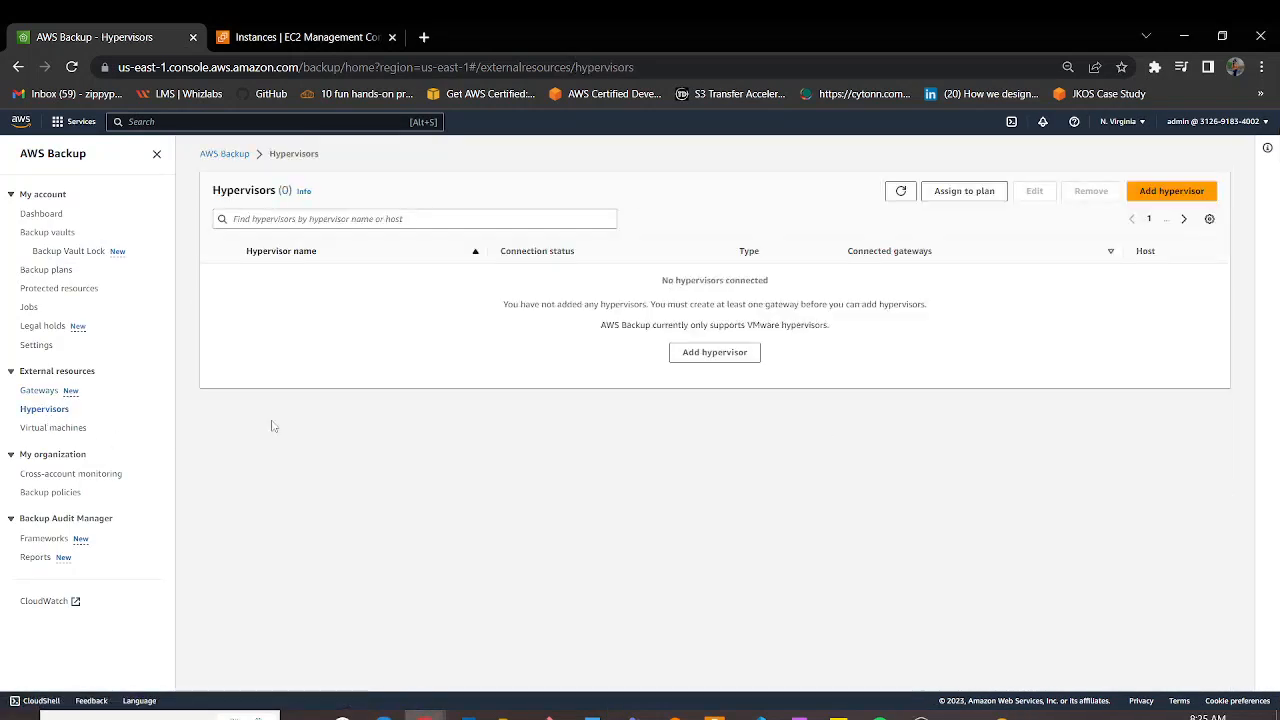
{"action": "left_click", "coordinate": [714, 352]}
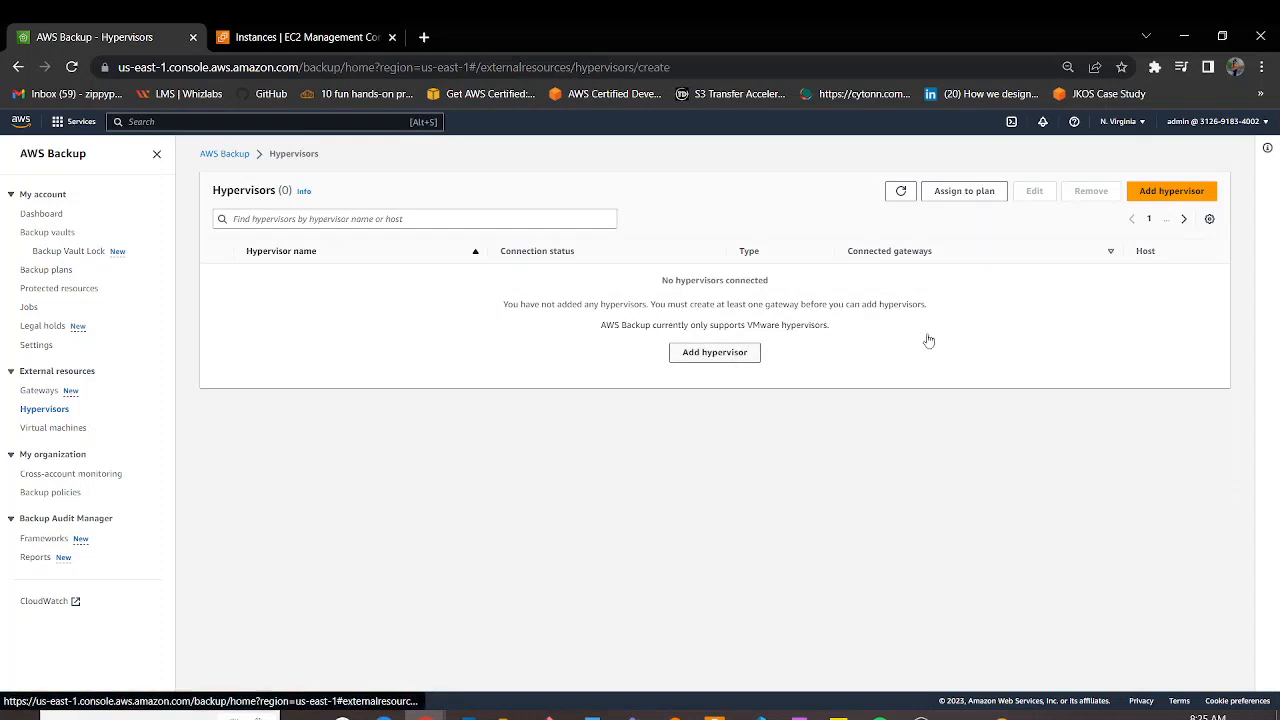
{"action": "scroll", "coordinate": [493, 270], "scroll_direction": "down", "scroll_amount": 1}
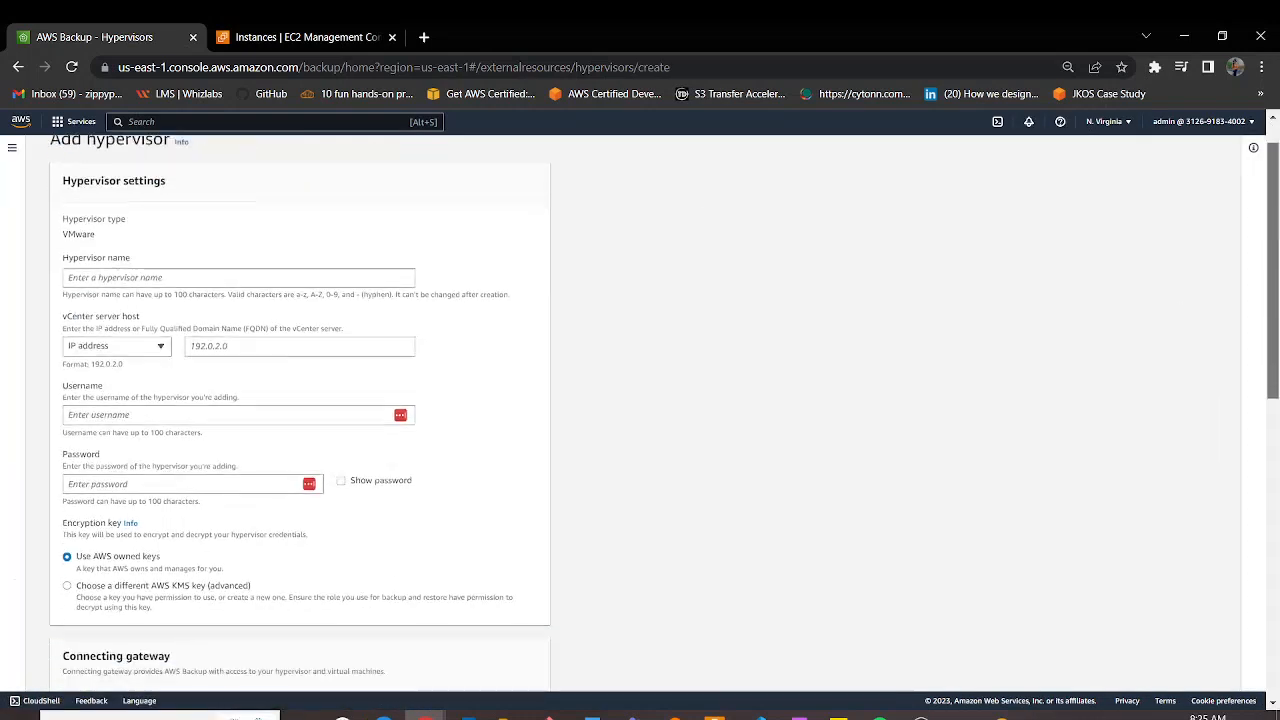
{"action": "left_click", "coordinate": [222, 259]}
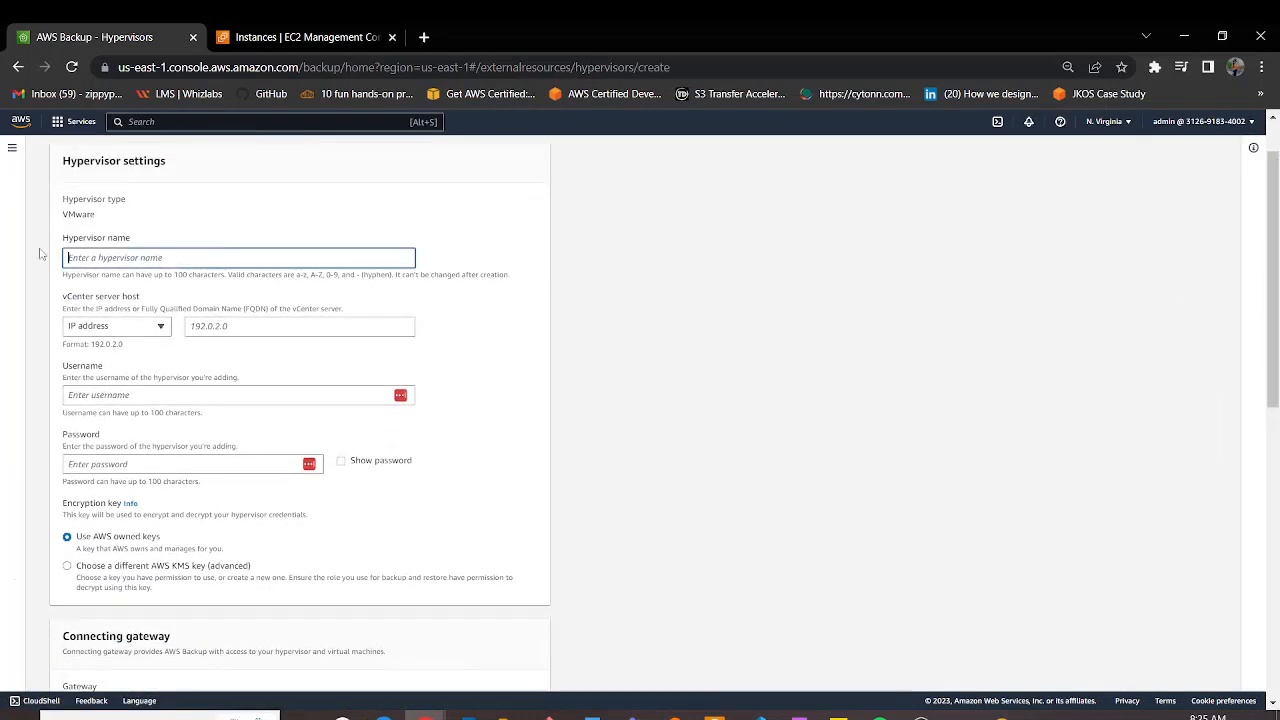
{"action": "left_click", "coordinate": [100, 332]}
{"action": "left_click", "coordinate": [270, 328]}
{"action": "left_click", "coordinate": [62, 305]}
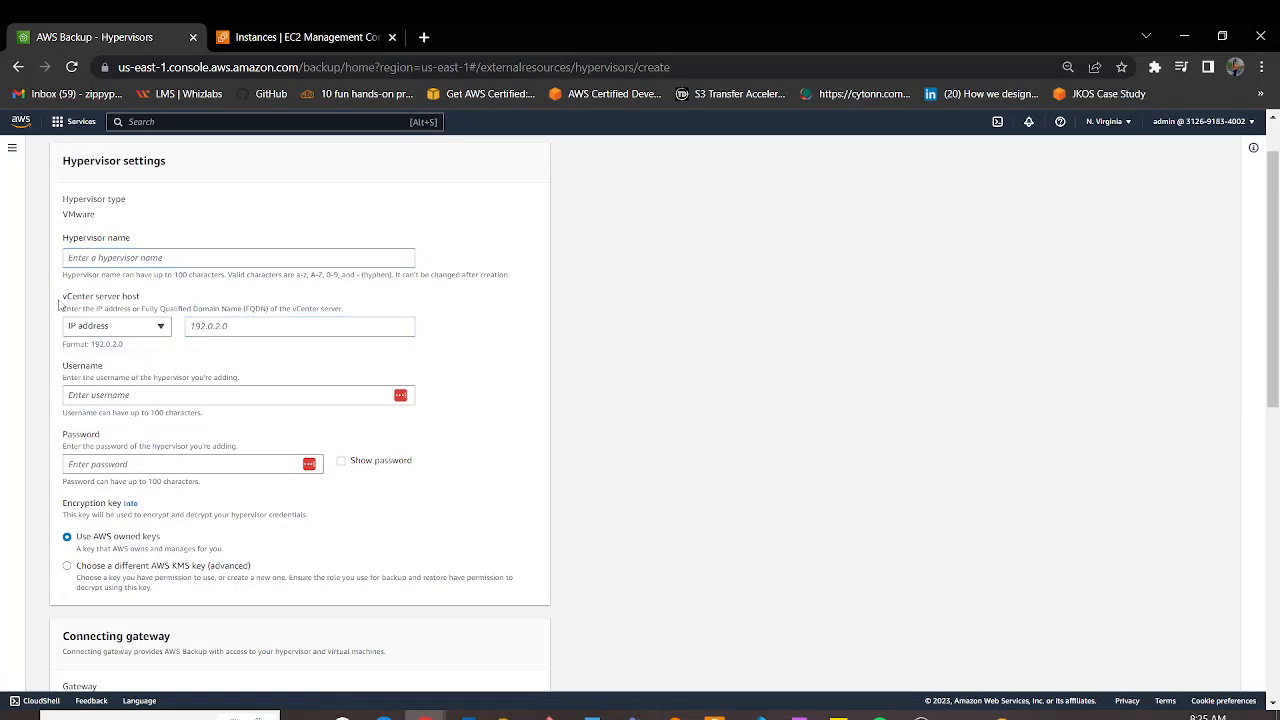
{"action": "left_click", "coordinate": [324, 394]}
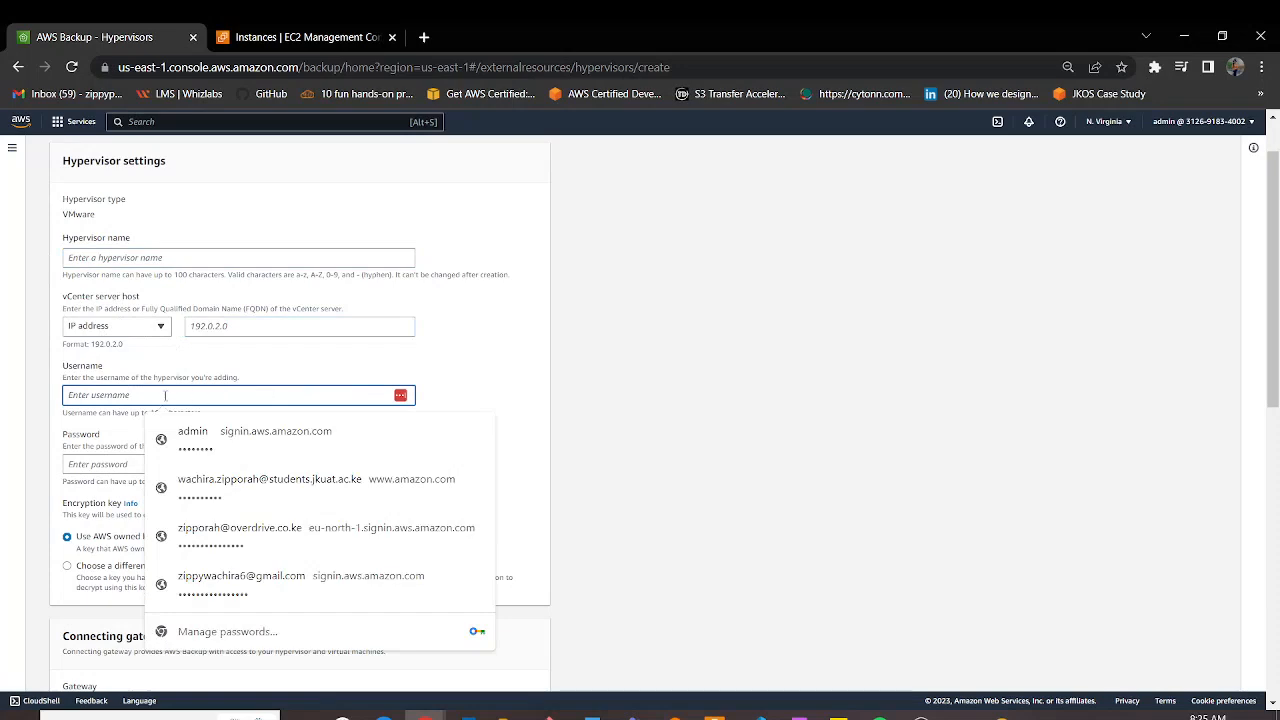
{"action": "left_click", "coordinate": [116, 464]}
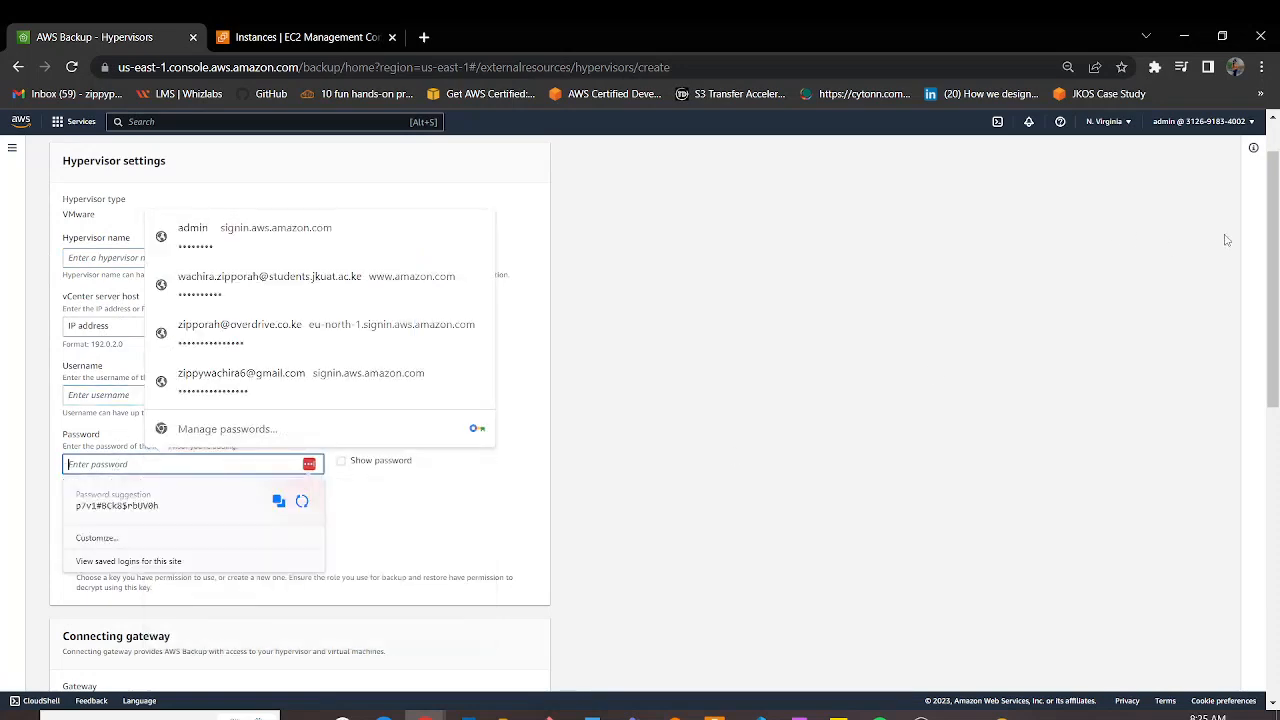
{"action": "scroll", "coordinate": [1274, 305], "scroll_direction": "down", "scroll_amount": 2}
{"action": "left_click", "coordinate": [441, 343]}
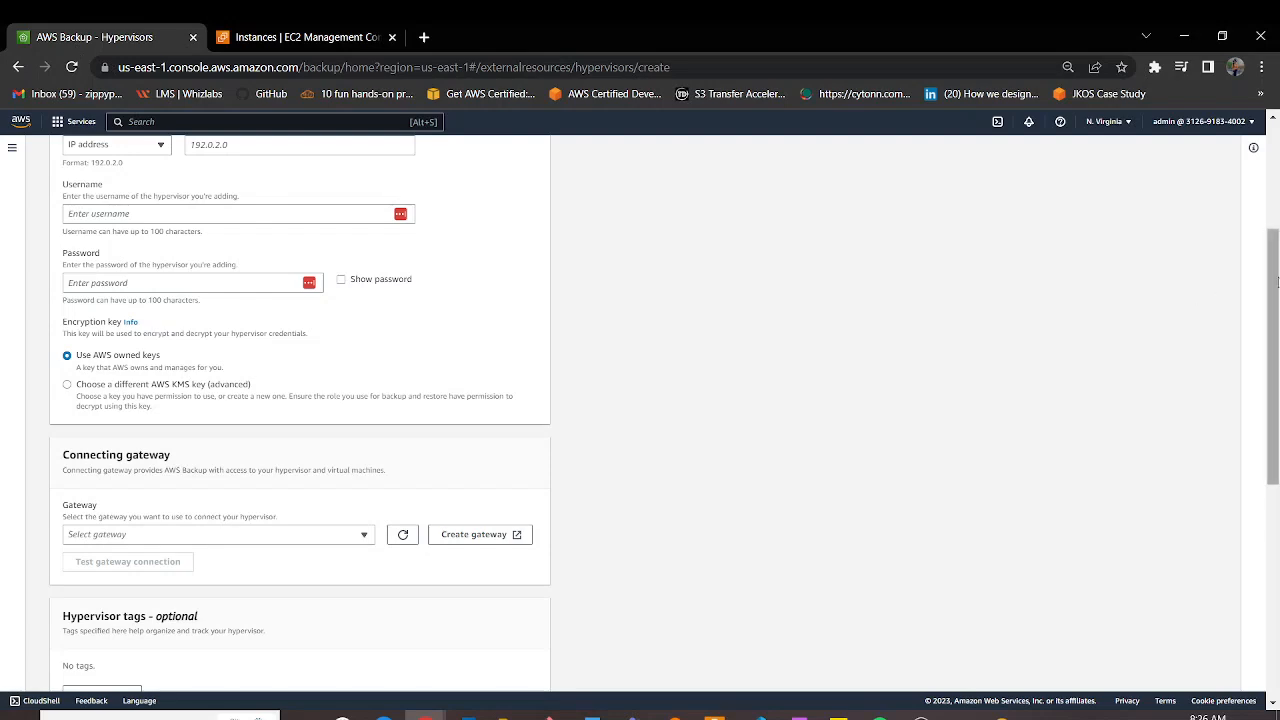
- Examine the hypervisor form's connecting gateway choices, hypervisor tags and VMware tag mapping sections
{"action": "mouse_move", "coordinate": [1275, 288]}
{"action": "left_mouse_down"}
{"action": "mouse_move", "coordinate": [1272, 334]}
{"action": "mouse_move", "coordinate": [1272, 310]}
{"action": "left_mouse_up"}
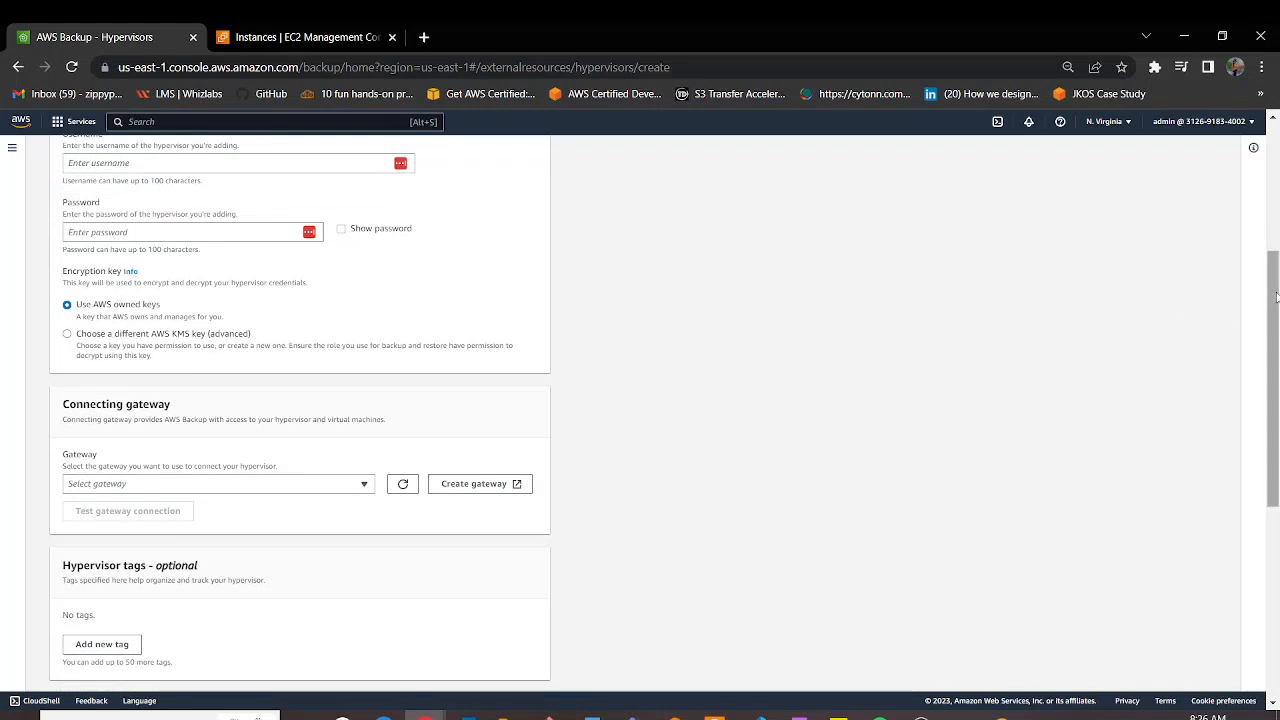
{"action": "scroll", "coordinate": [1276, 296], "scroll_direction": "down", "scroll_amount": 1}
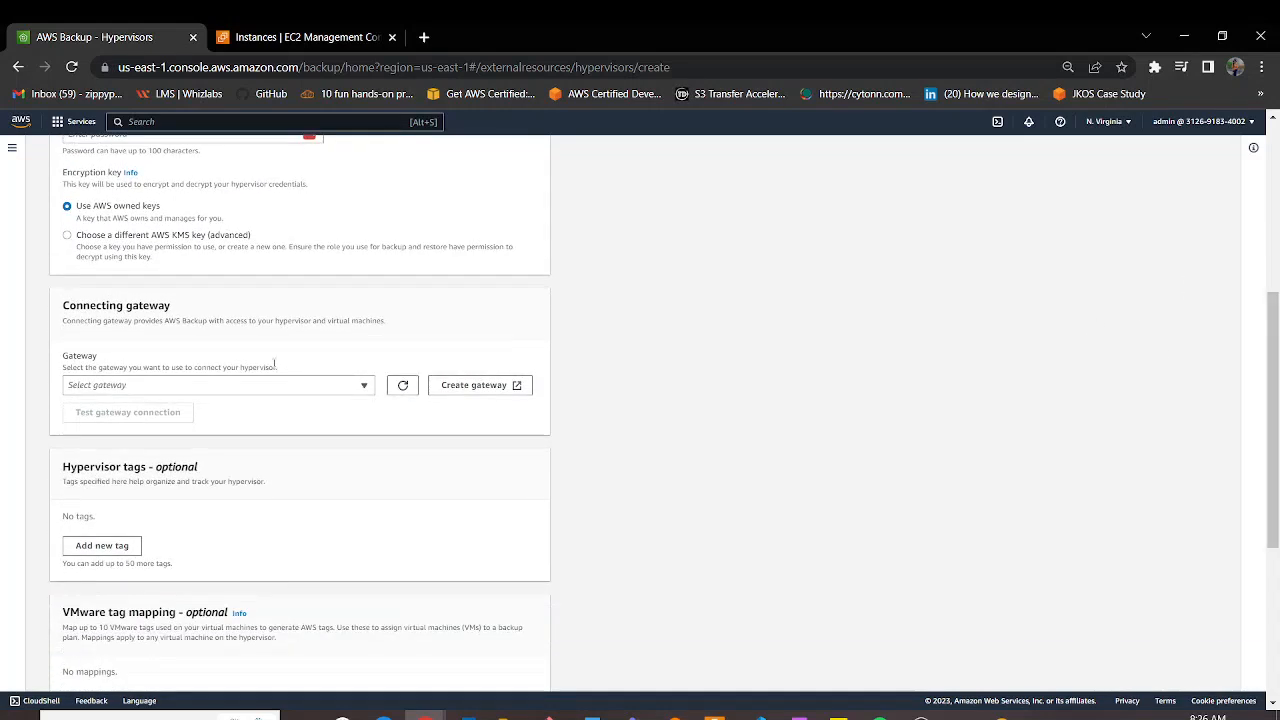
{"action": "left_click", "coordinate": [120, 386]}
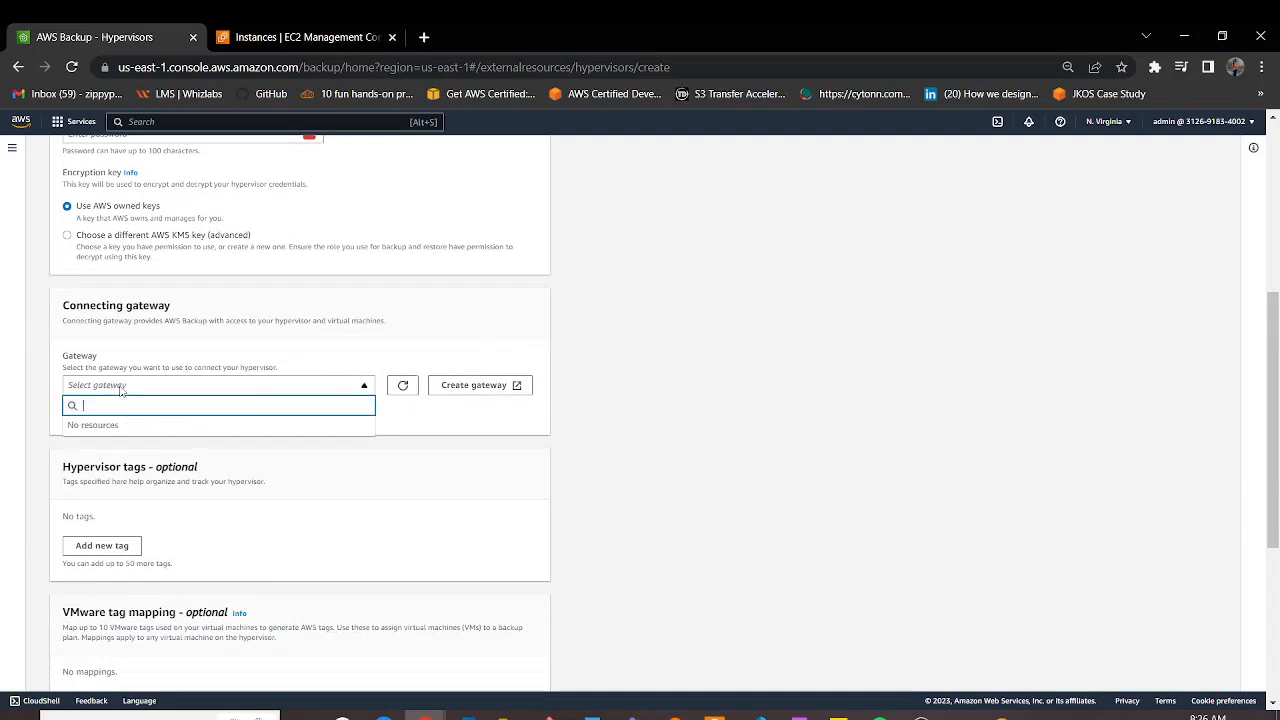
{"action": "left_click", "coordinate": [308, 388]}
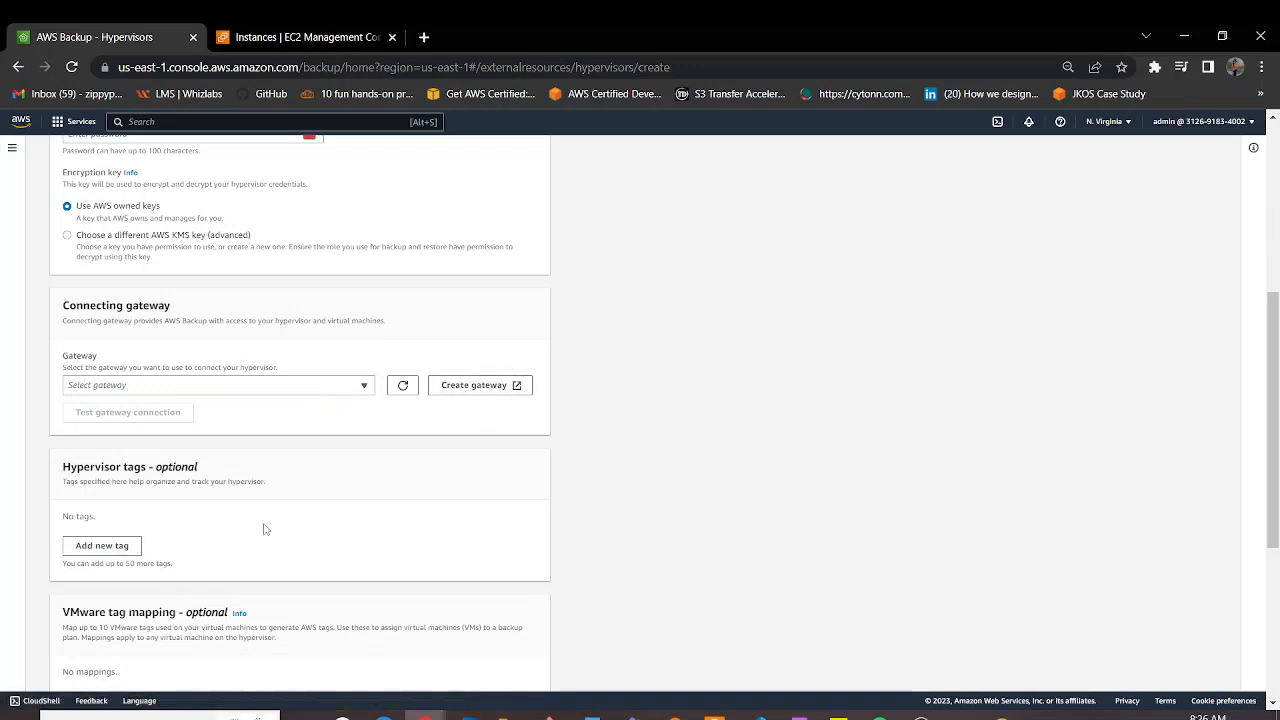
{"action": "scroll", "coordinate": [284, 527], "scroll_direction": "down", "scroll_amount": 4}
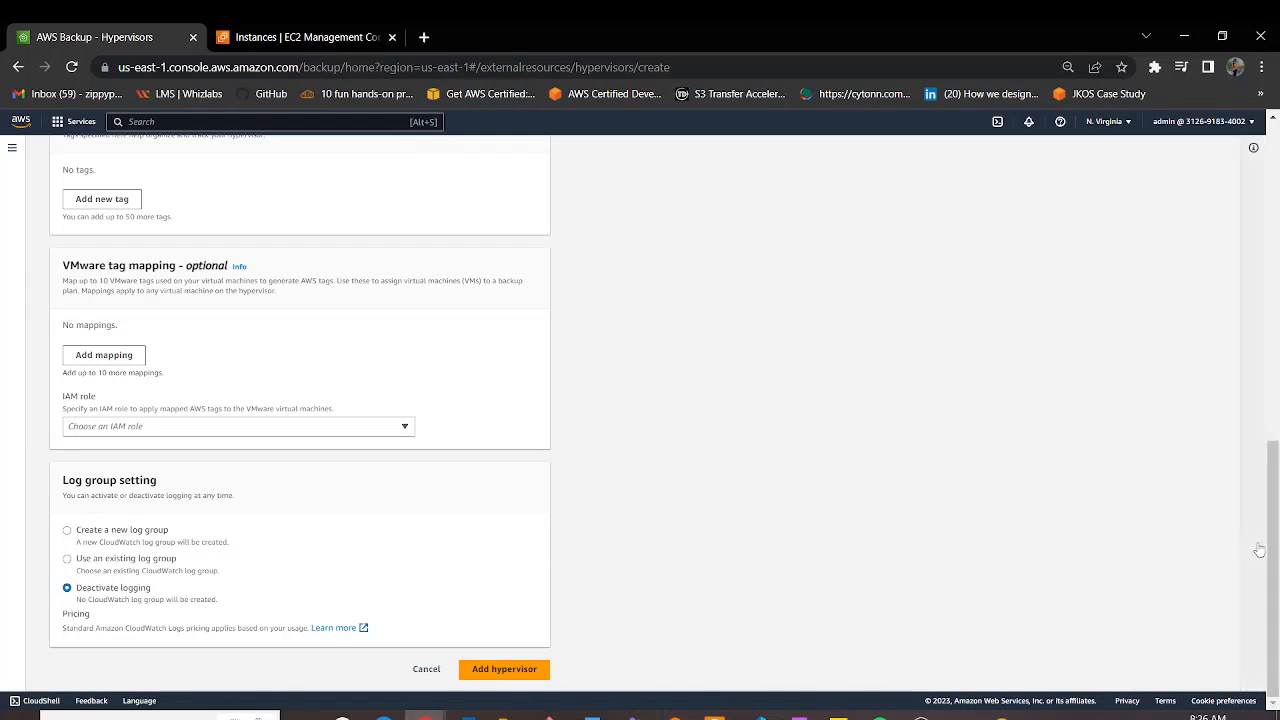
- Compare the hypervisor's log group options for a new group, an existing group and deactivated logging, leaving Deactivate logging selected
{"action": "left_click_drag", "start_coordinate": [164, 542], "coordinate": [70, 544]}
{"action": "left_click_drag", "start_coordinate": [218, 572], "coordinate": [78, 574]}
{"action": "left_click", "coordinate": [77, 574]}
{"action": "left_click_drag", "start_coordinate": [176, 600], "coordinate": [92, 600]}
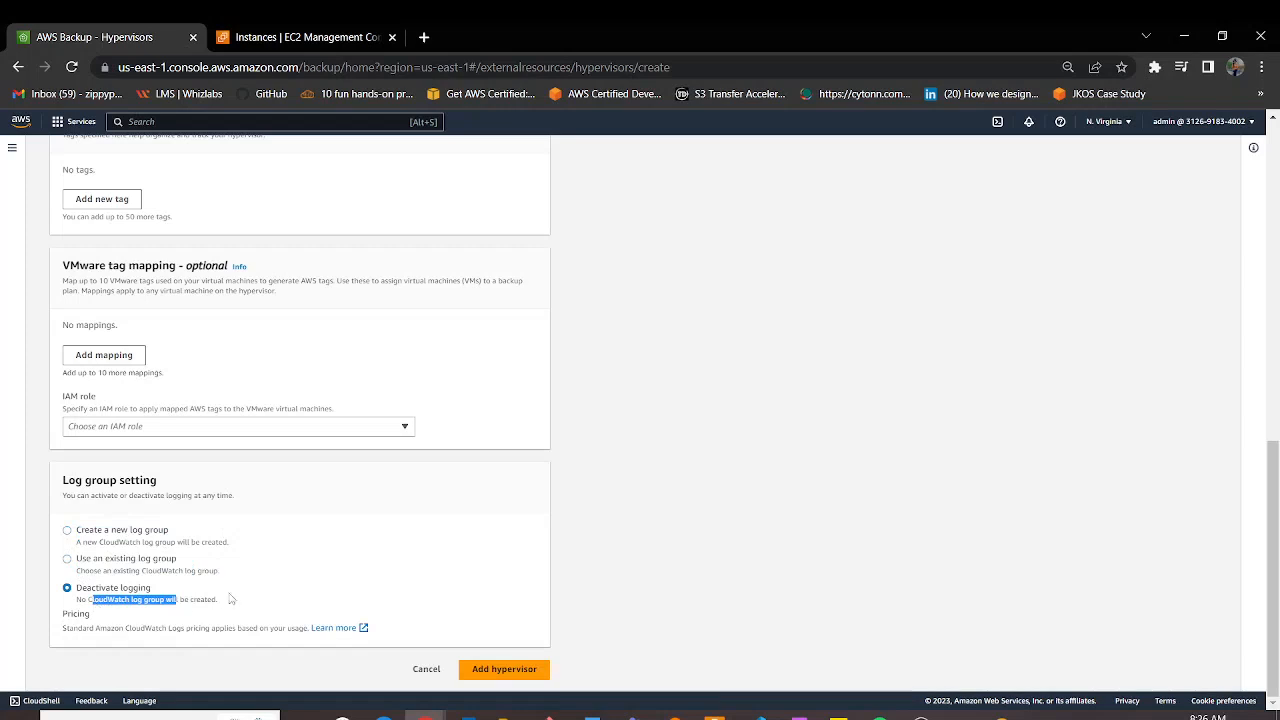
{"action": "left_click", "coordinate": [370, 563]}
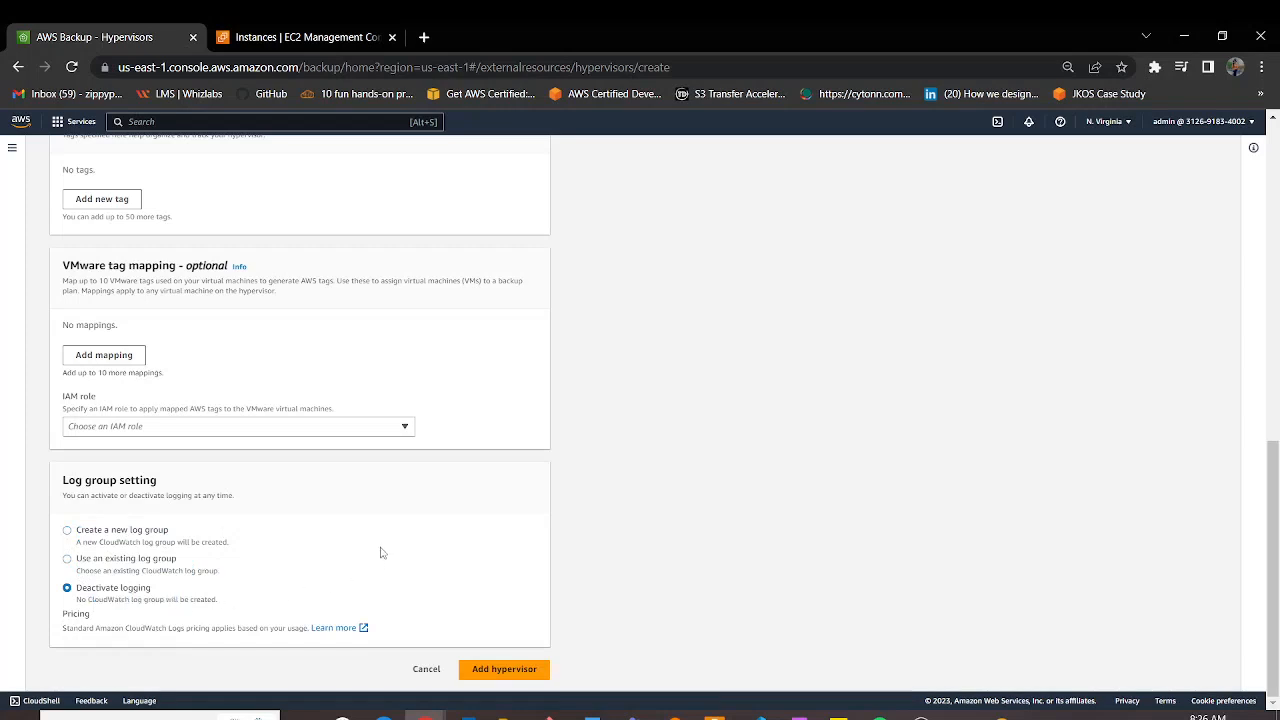
{"action": "left_click", "coordinate": [153, 536]}
{"action": "left_click", "coordinate": [147, 566]}
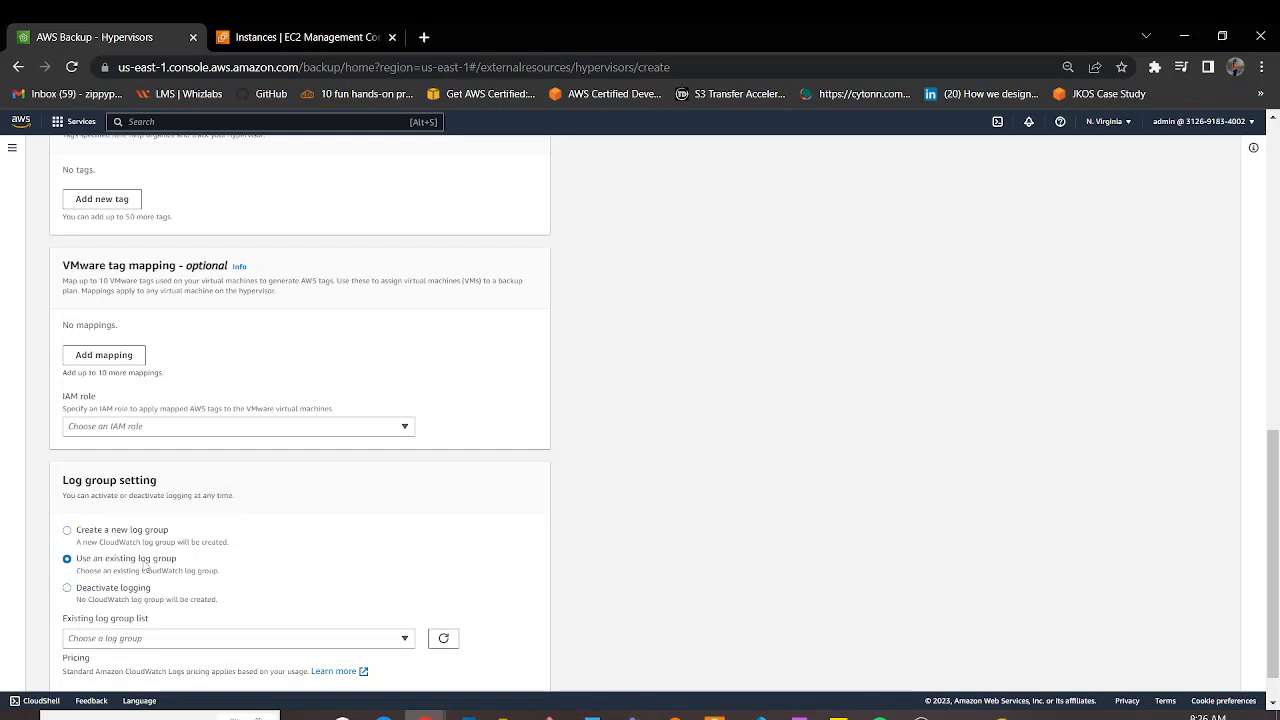
{"action": "scroll", "coordinate": [276, 640], "scroll_direction": "down", "scroll_amount": 2}
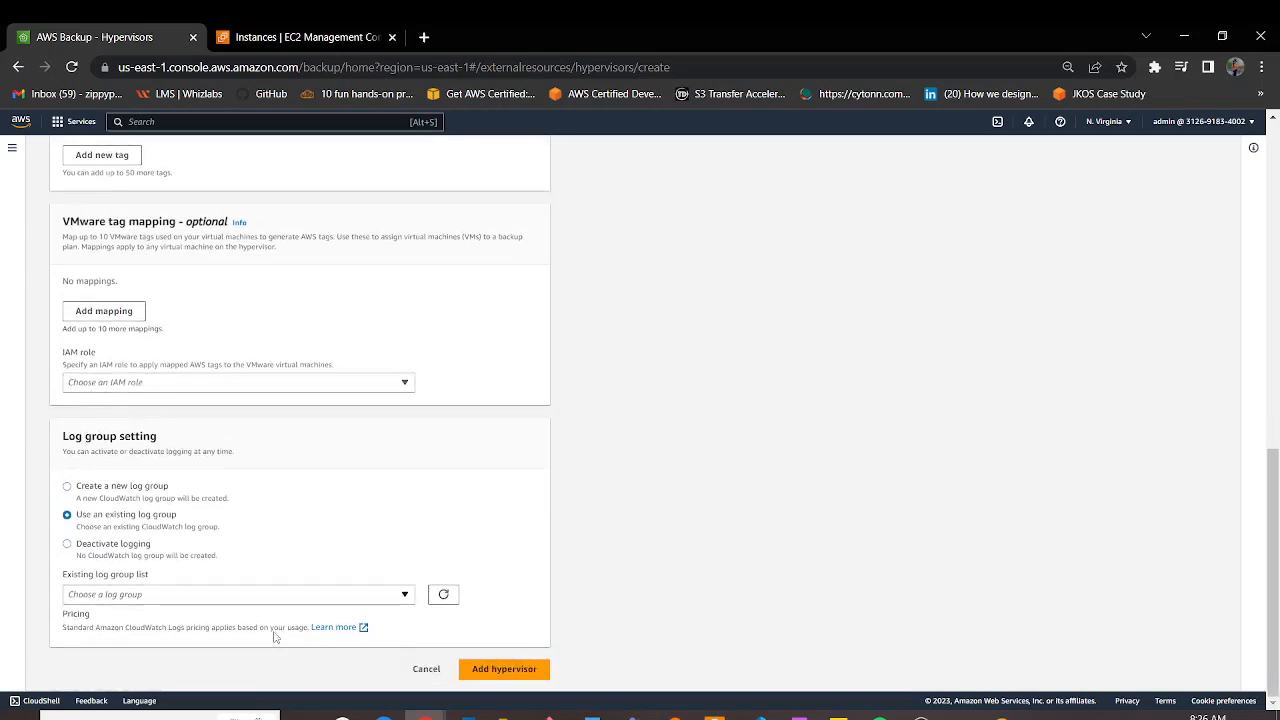
{"action": "left_click", "coordinate": [135, 547]}
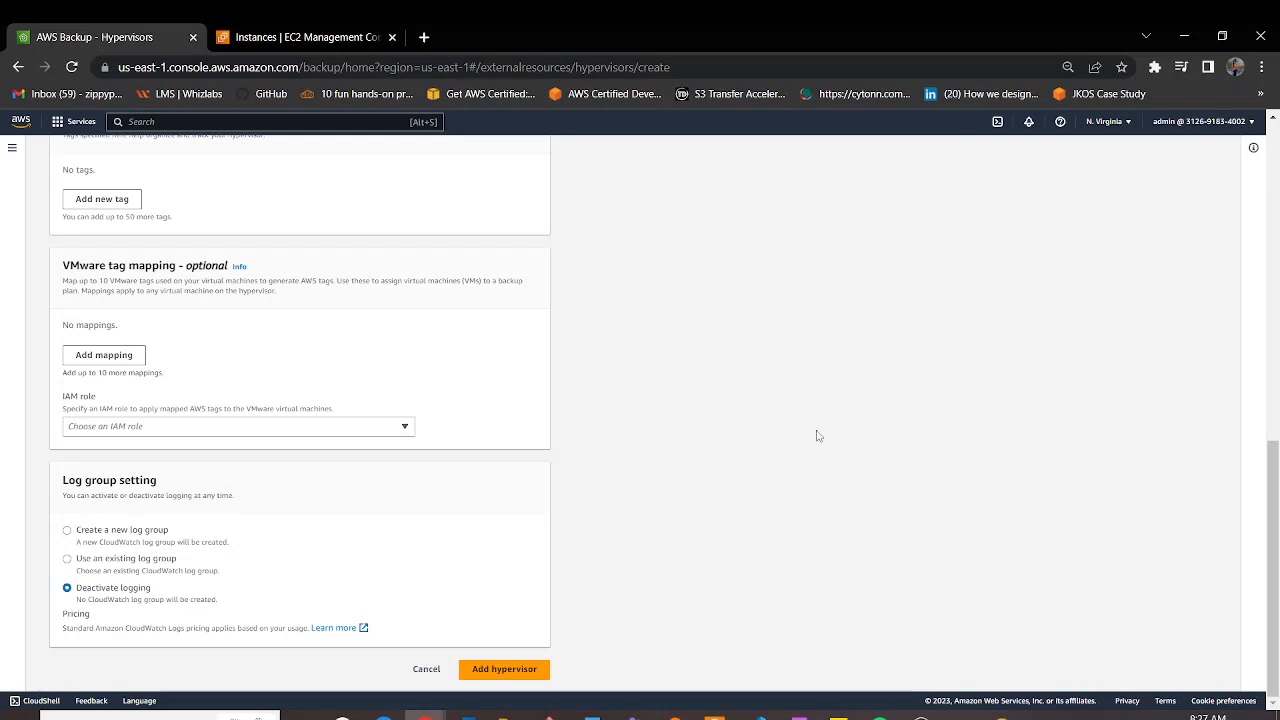
- Leave the hypervisor form without adding one and read the note about supported hypervisors on the Hypervisors page
{"action": "left_click", "coordinate": [425, 670]}
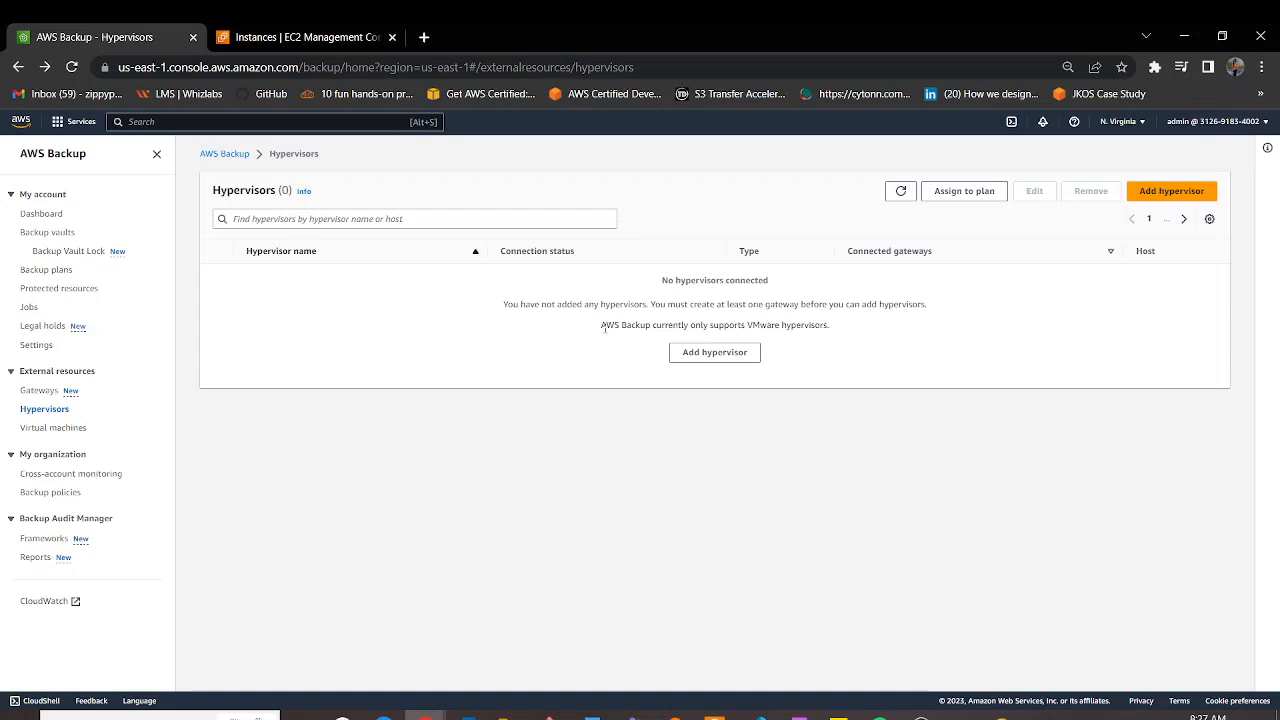
{"action": "left_click_drag", "start_coordinate": [600, 333], "coordinate": [500, 334]}
{"action": "left_click", "coordinate": [786, 327]}
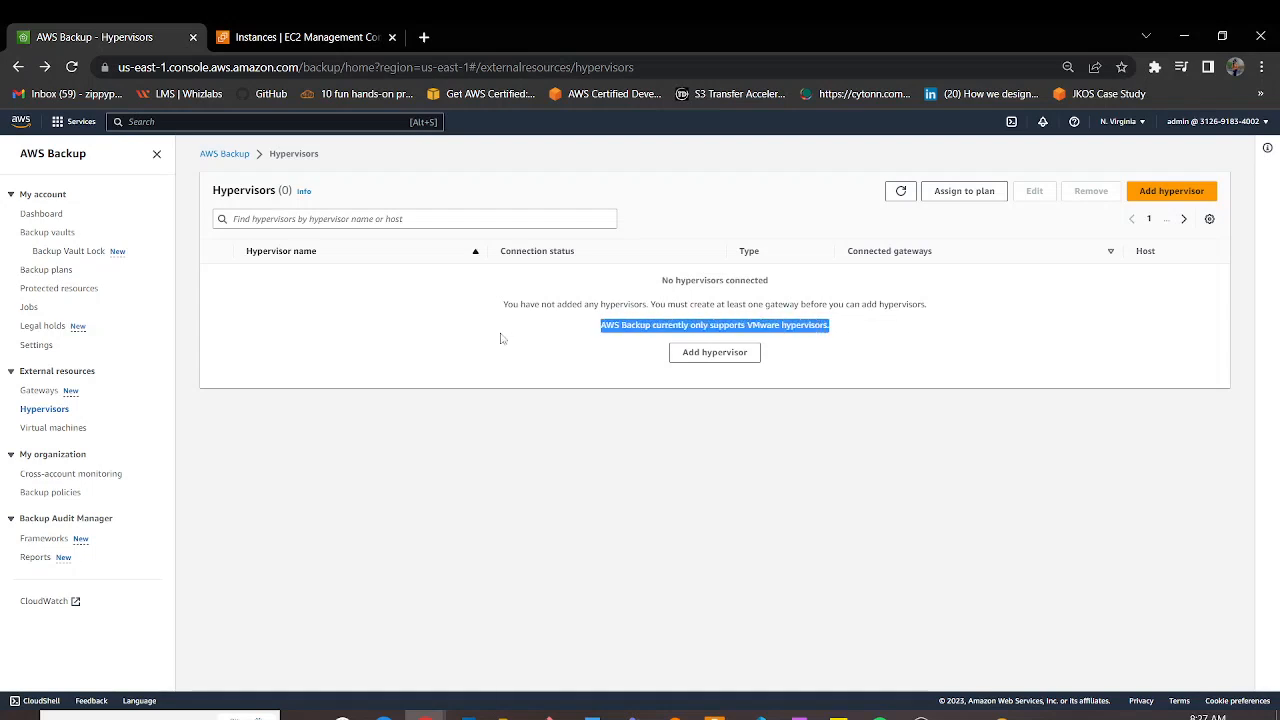
{"action": "left_click", "coordinate": [918, 348]}
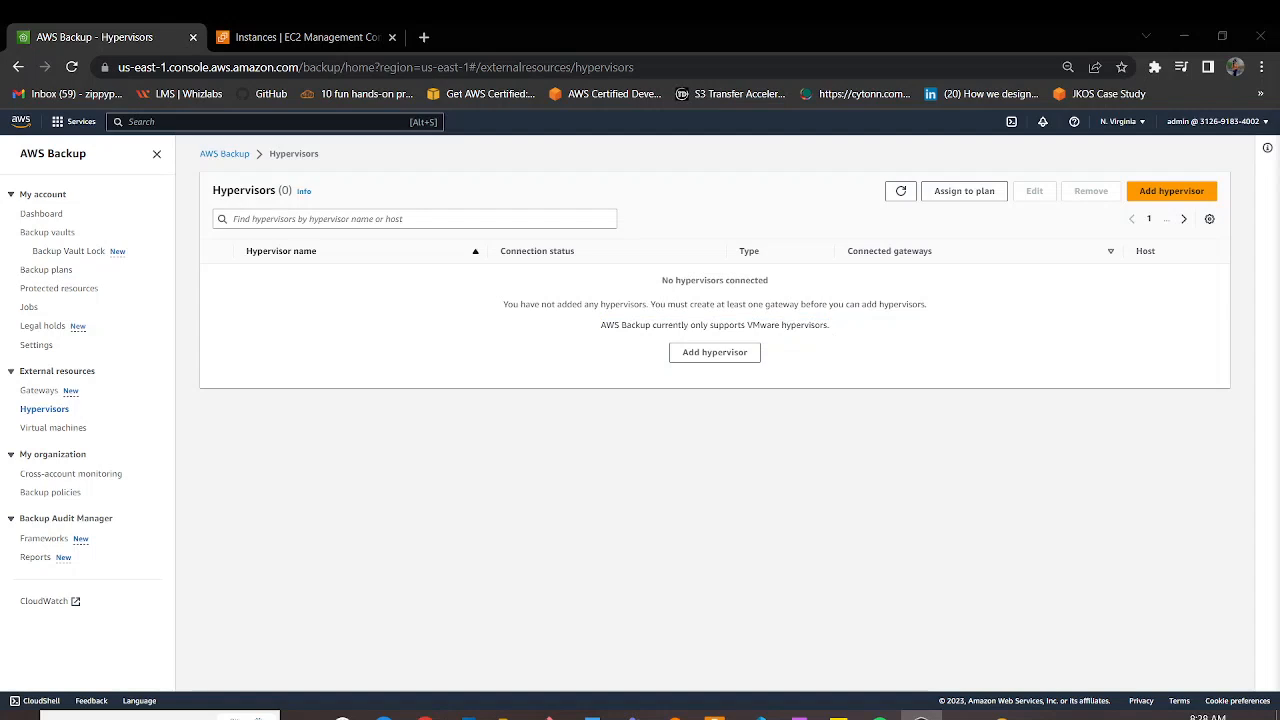
- Open Backup Audit Manager's Frameworks page and start creating a new framework
{"action": "left_click", "coordinate": [52, 547]}
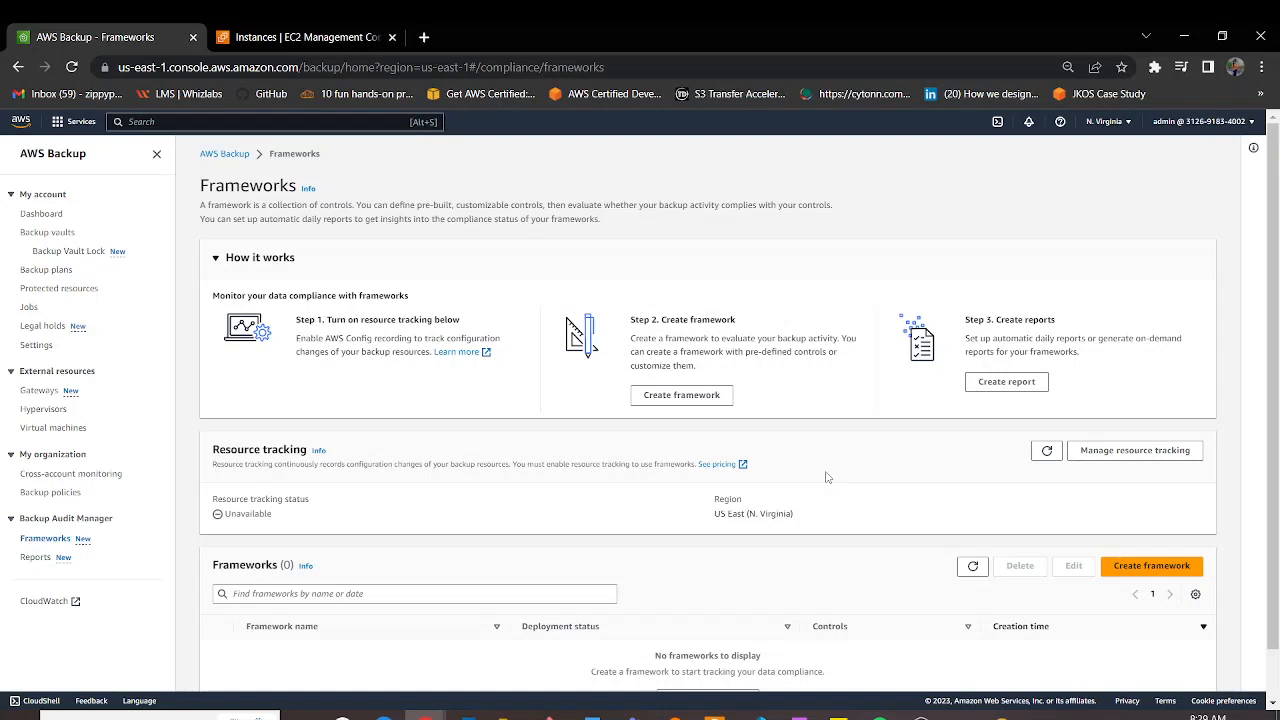
{"action": "left_click", "coordinate": [661, 398]}
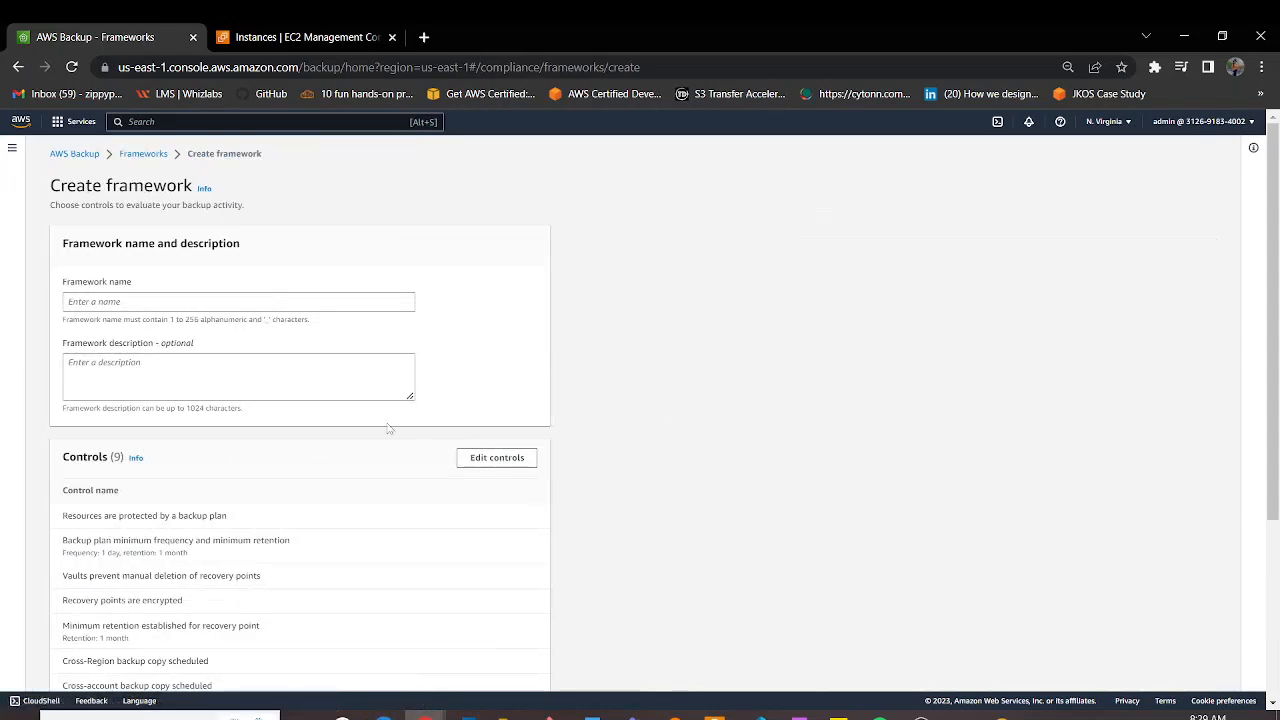
{"action": "left_click_drag", "start_coordinate": [1273, 207], "coordinate": [1276, 250]}
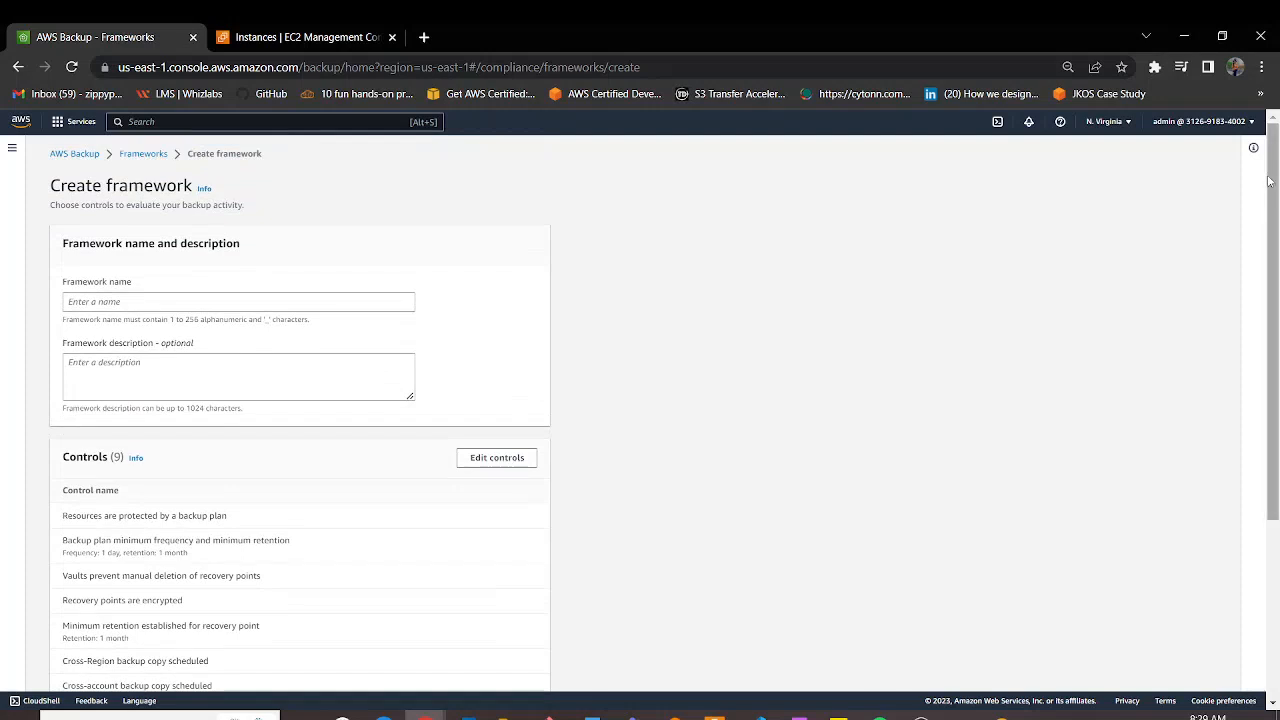
- Name the new framework Dailyframework
{"action": "left_click", "coordinate": [155, 299]}
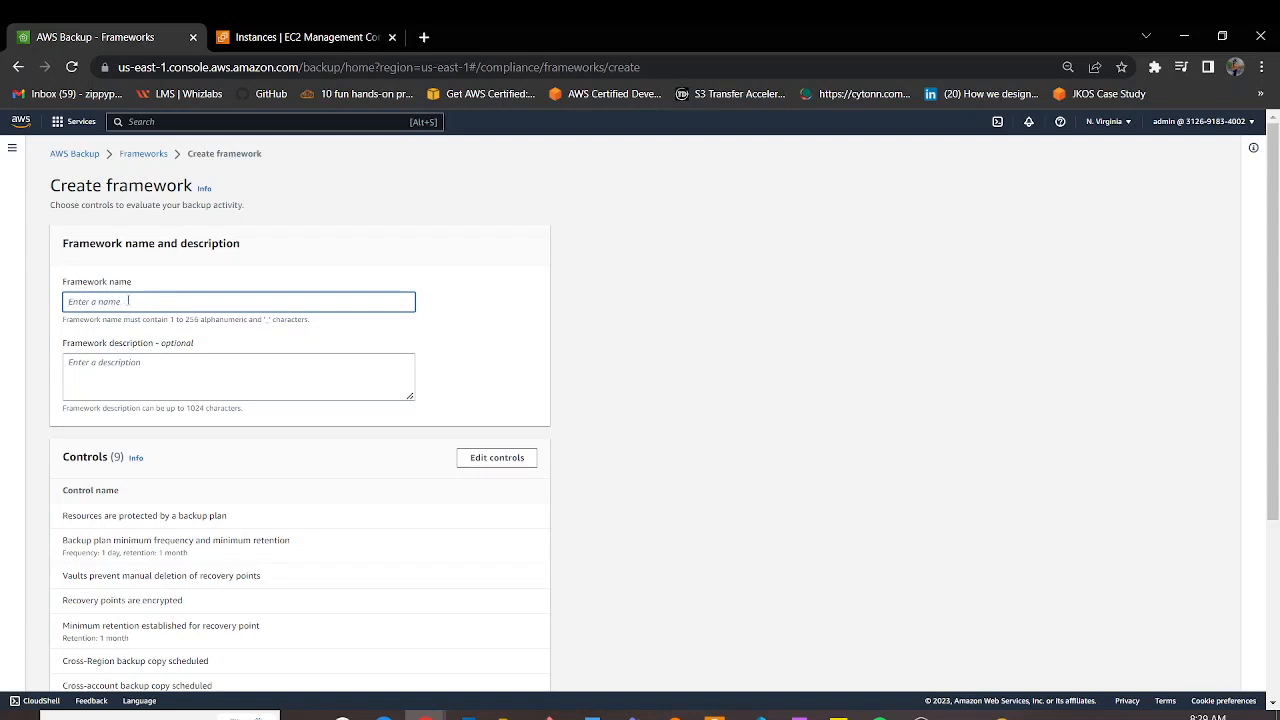
{"action": "type", "text": "U"}
{"action": "type", "text": "aily"}
{"action": "type", "text": "f"}
{"action": "key", "text": "BackSpace"}
{"action": "key", "text": "BackSpace"}
{"action": "type", "text": "framewor"}
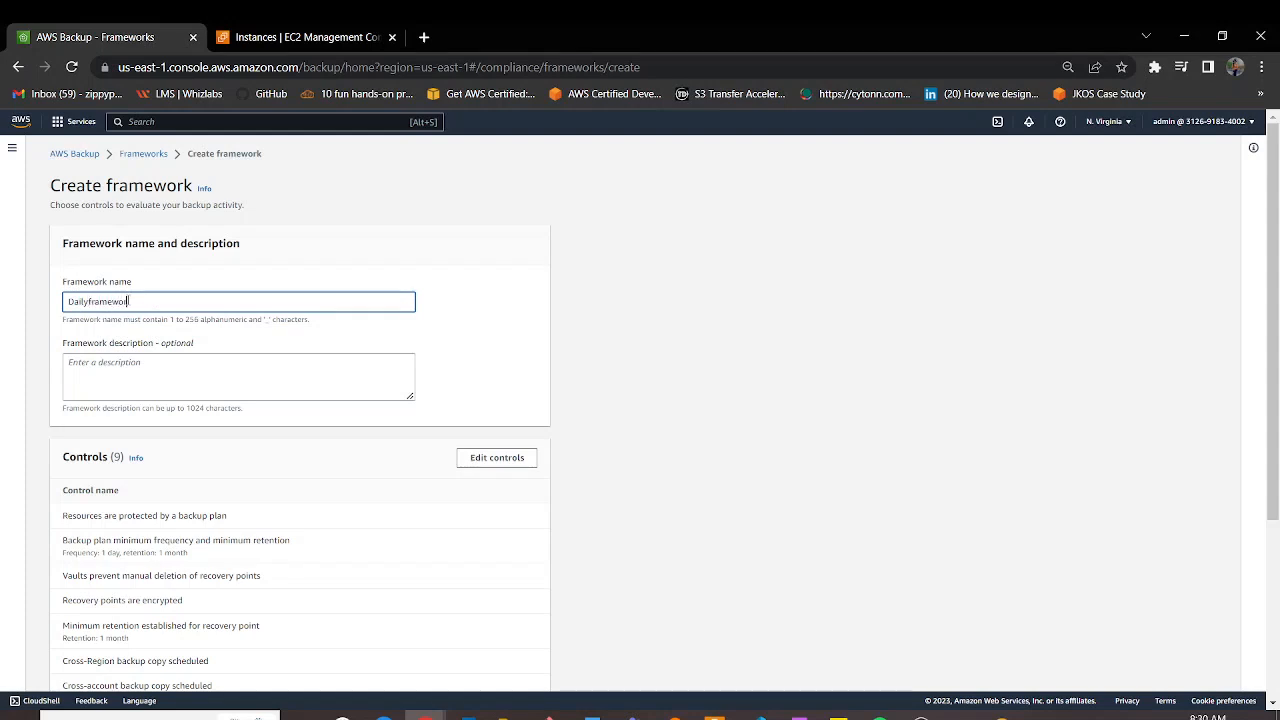
- Copy the framework name into the framework description so it reads Dailyframework
{"action": "left_click", "coordinate": [147, 369]}
{"action": "left_click_drag", "start_coordinate": [131, 302], "coordinate": [20, 318]}
{"action": "key", "text": "ctrl+c"}
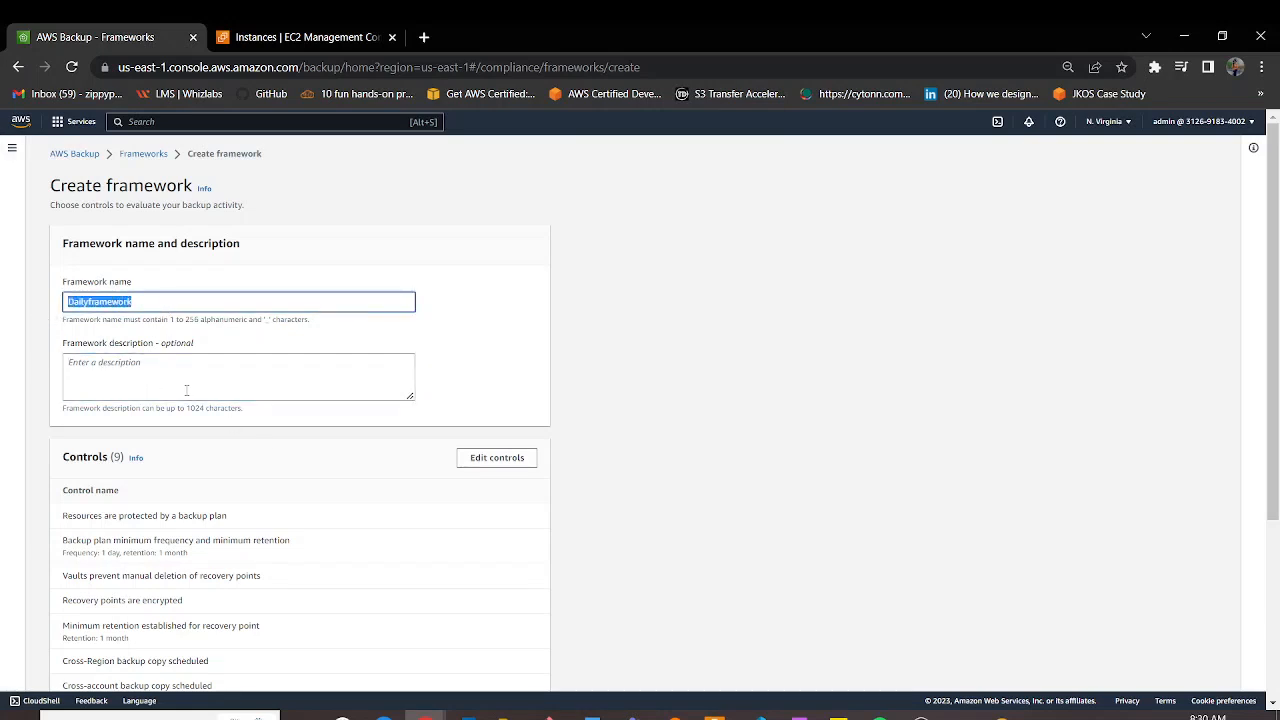
{"action": "left_click", "coordinate": [186, 388]}
{"action": "key", "text": "ctrl+v"}
{"action": "left_click", "coordinate": [441, 383]}
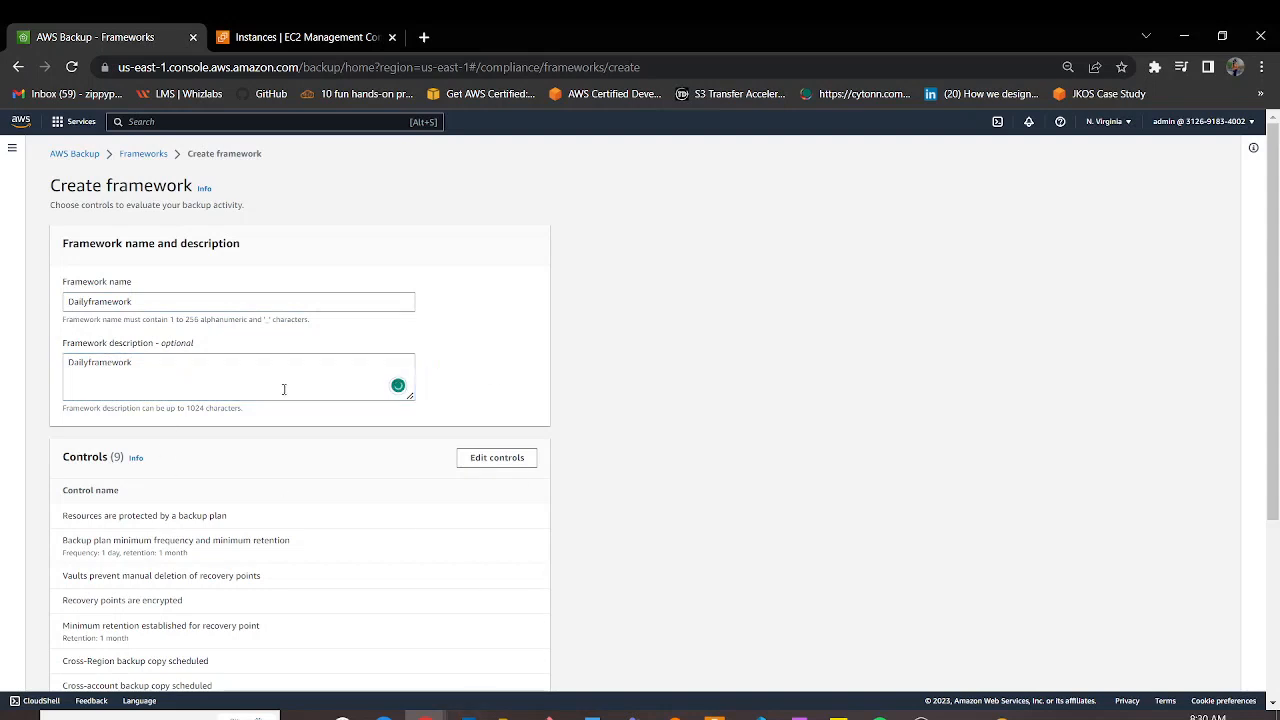
- Open the framework's controls for editing and review the settings for resource protection and backup plan frequency and retention
{"action": "scroll", "coordinate": [1277, 274], "scroll_direction": "down", "scroll_amount": 2}
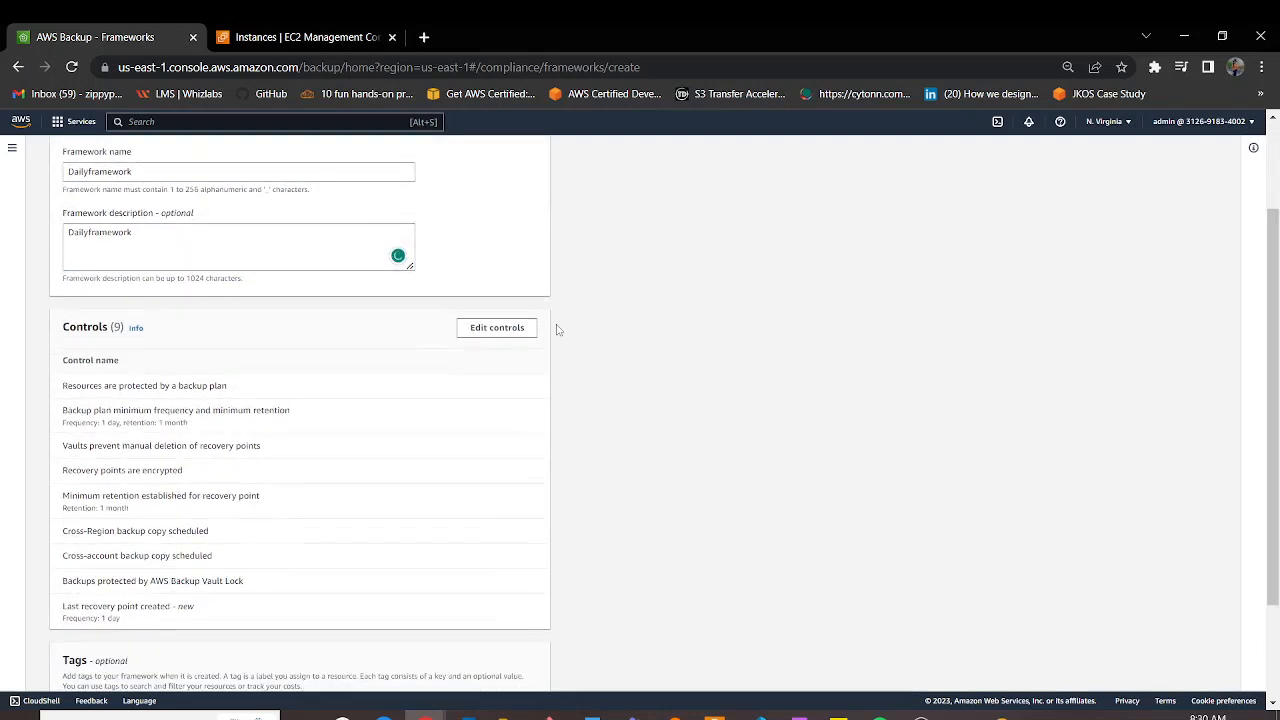
{"action": "left_click", "coordinate": [497, 327]}
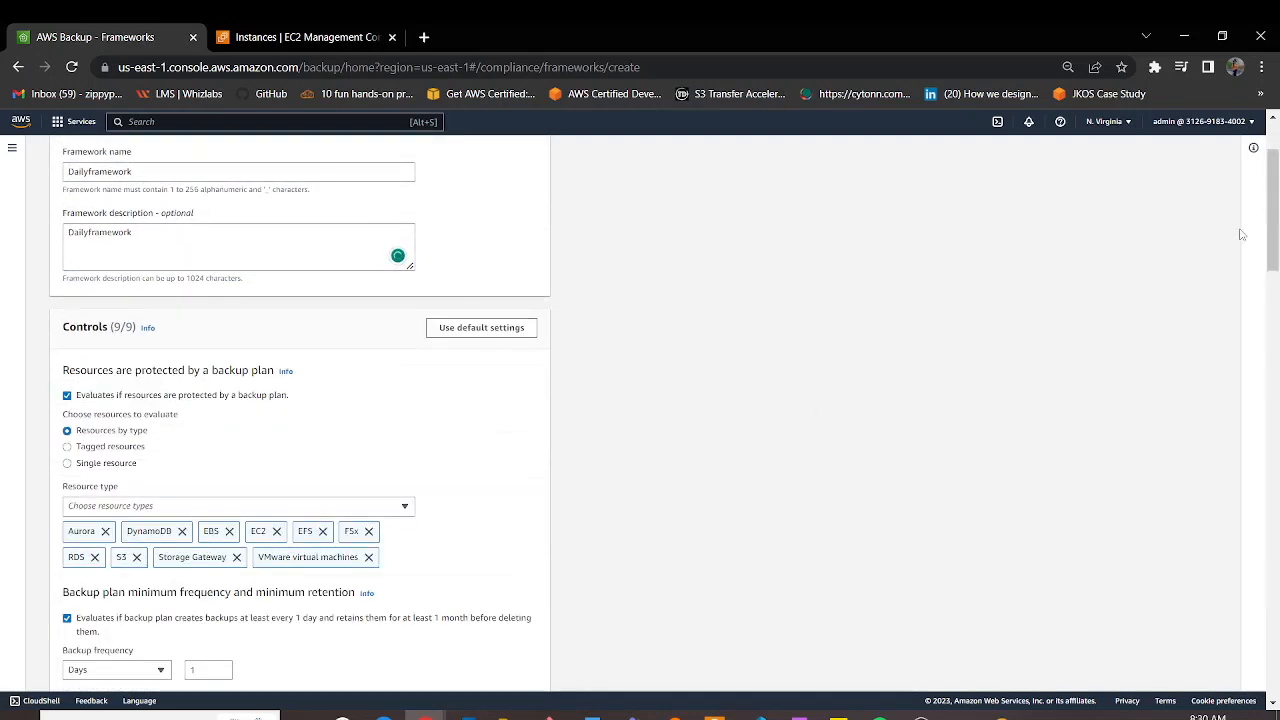
{"action": "scroll", "coordinate": [1275, 220], "scroll_direction": "down", "scroll_amount": 1}
{"action": "scroll", "coordinate": [1275, 240], "scroll_direction": "down", "scroll_amount": 1}
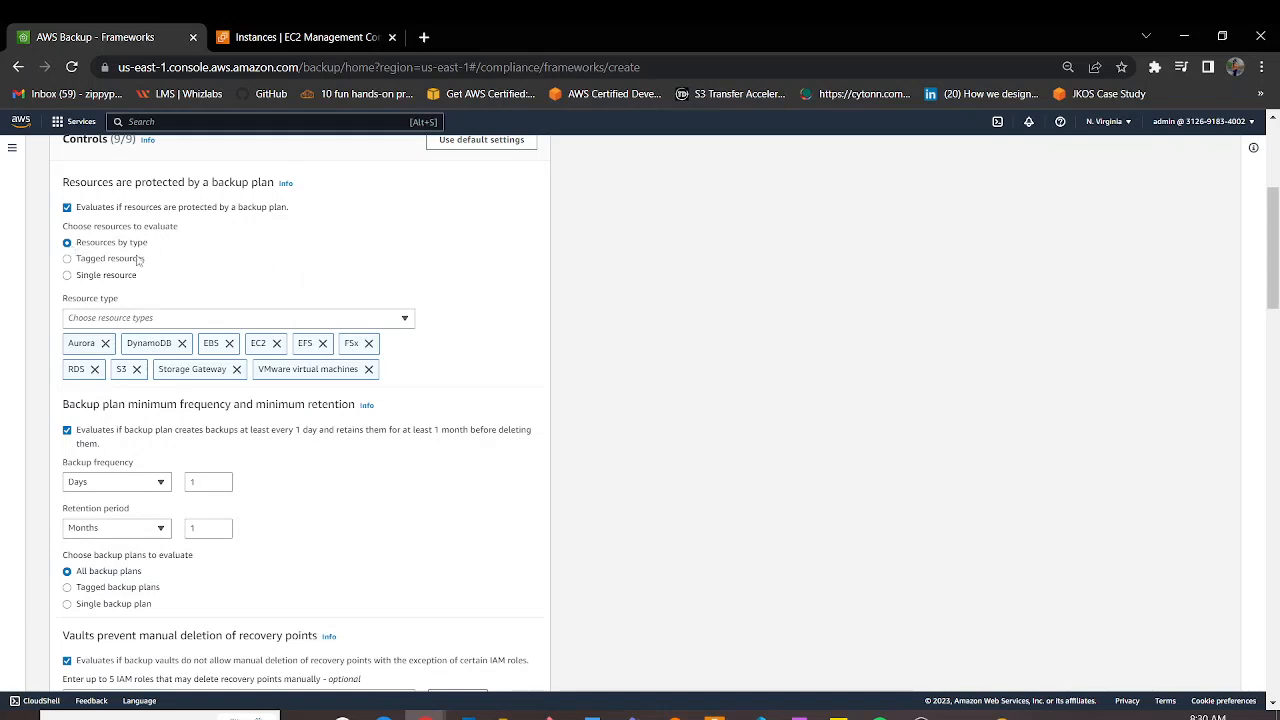
- Compare the tagged and single resource options for the backup plan protection control, and return the selection to Resources by type
{"action": "left_click", "coordinate": [67, 260]}
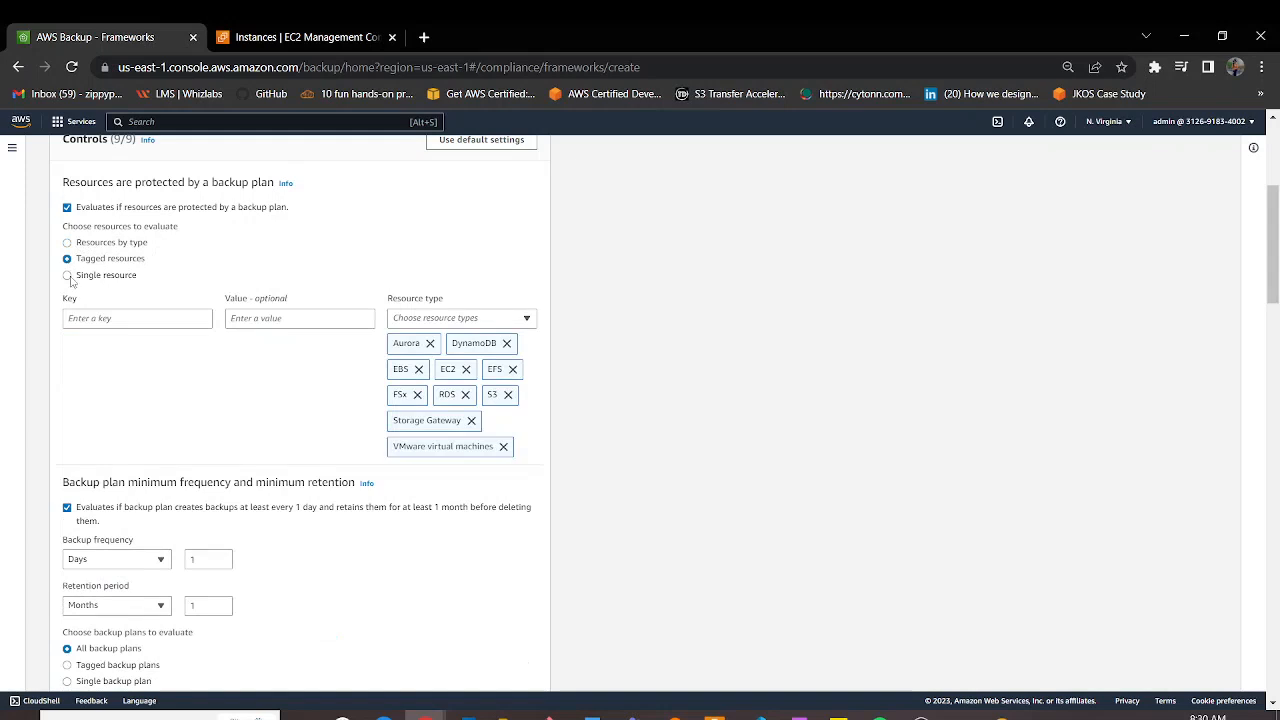
{"action": "left_click", "coordinate": [67, 276]}
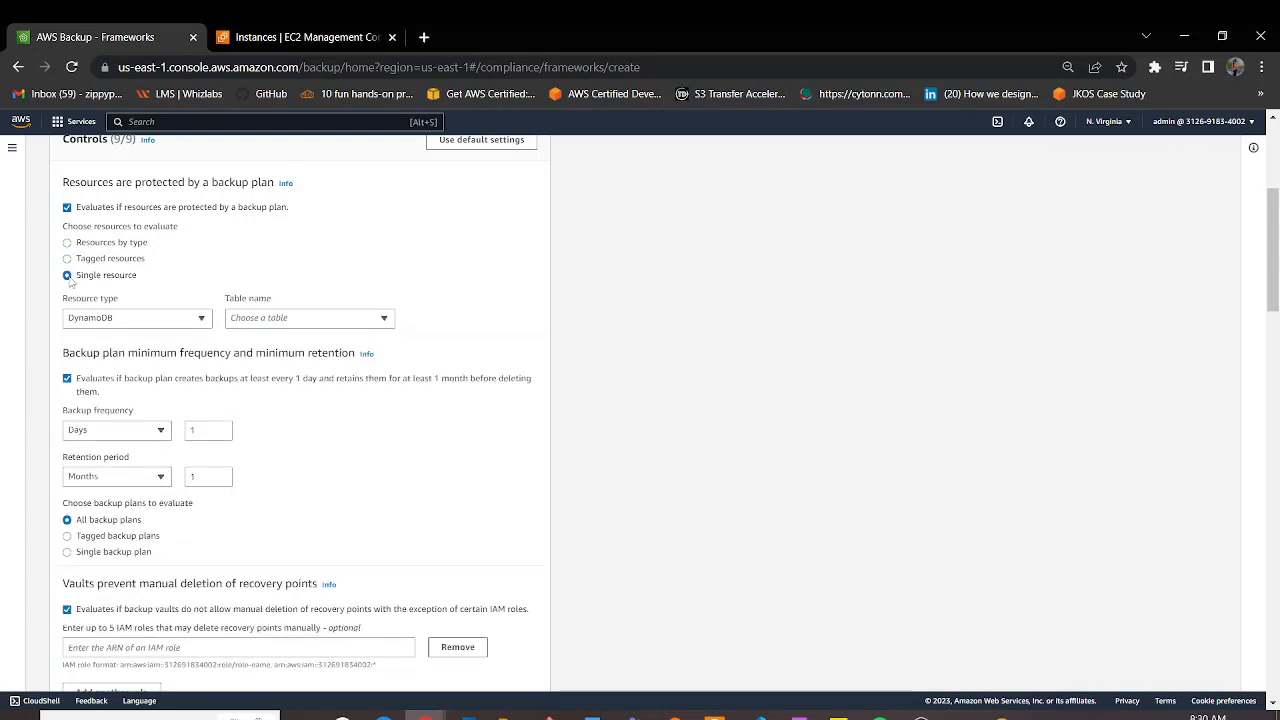
{"action": "left_click", "coordinate": [67, 243]}
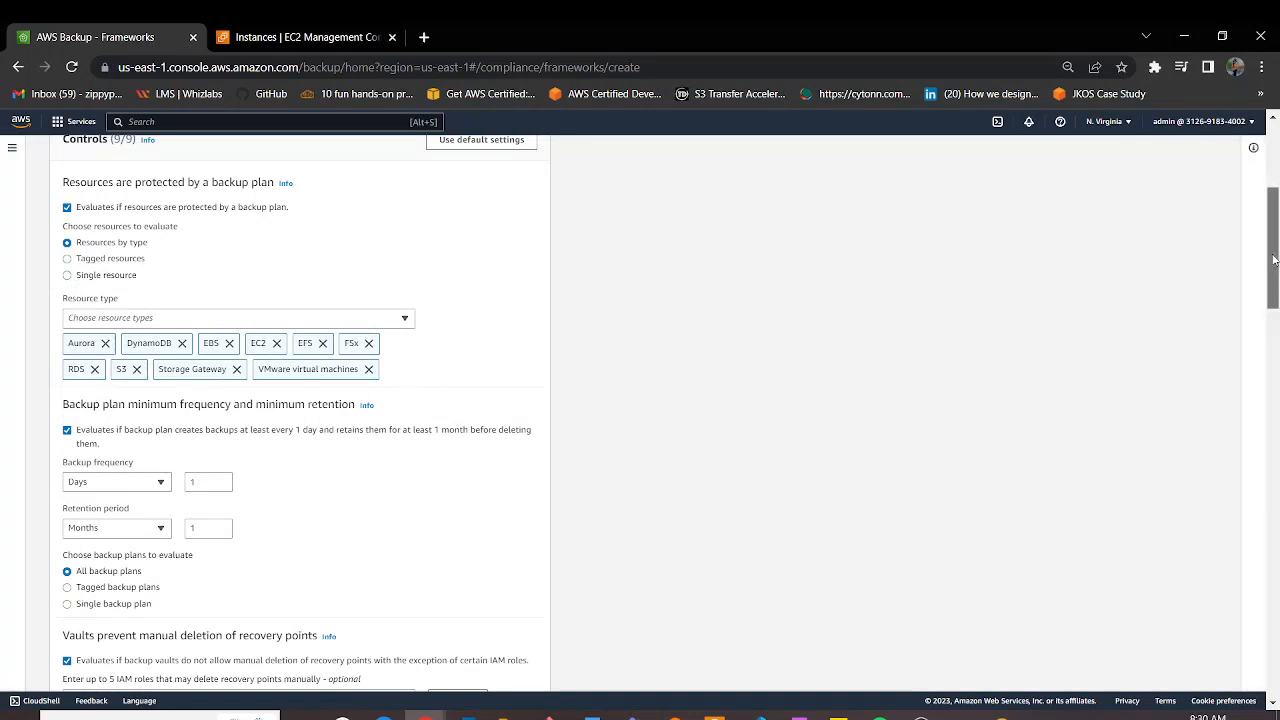
{"action": "scroll", "coordinate": [1258, 254], "scroll_direction": "up", "scroll_amount": 1}
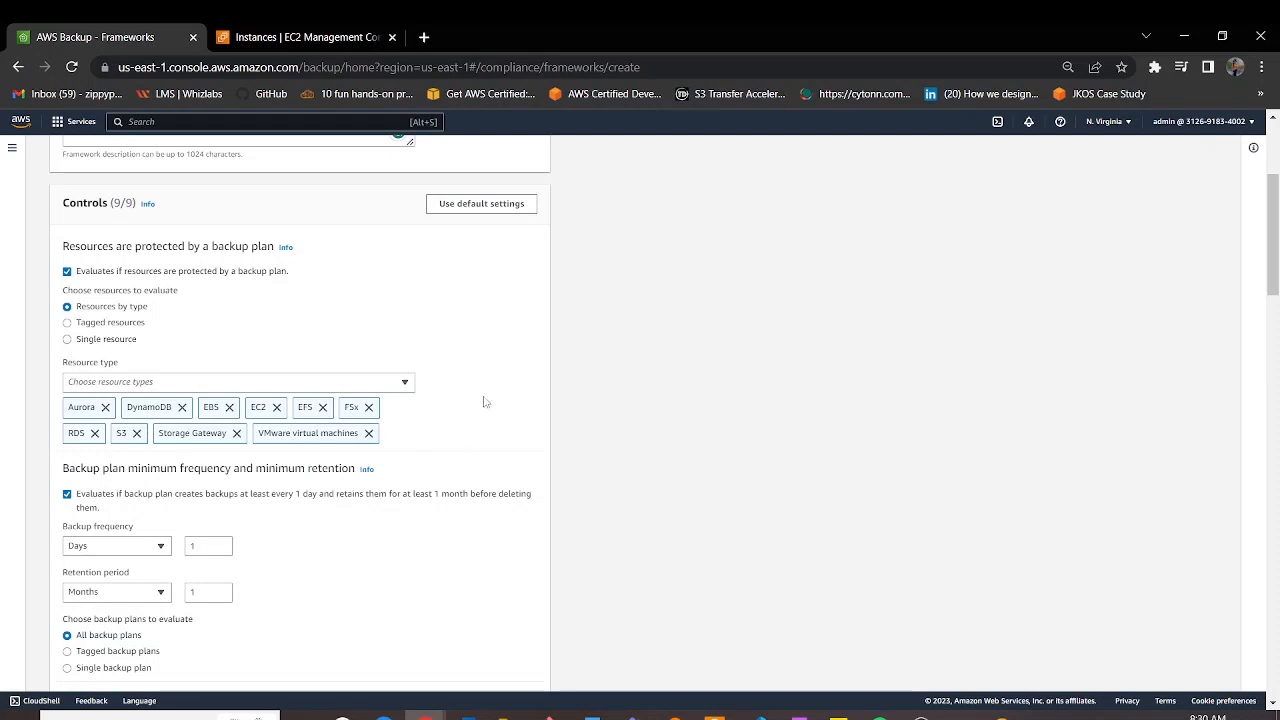
- Review the minimum frequency and minimum retention control and its evaluation statement for the backup plan
{"action": "left_click_drag", "start_coordinate": [1272, 209], "coordinate": [1264, 254]}
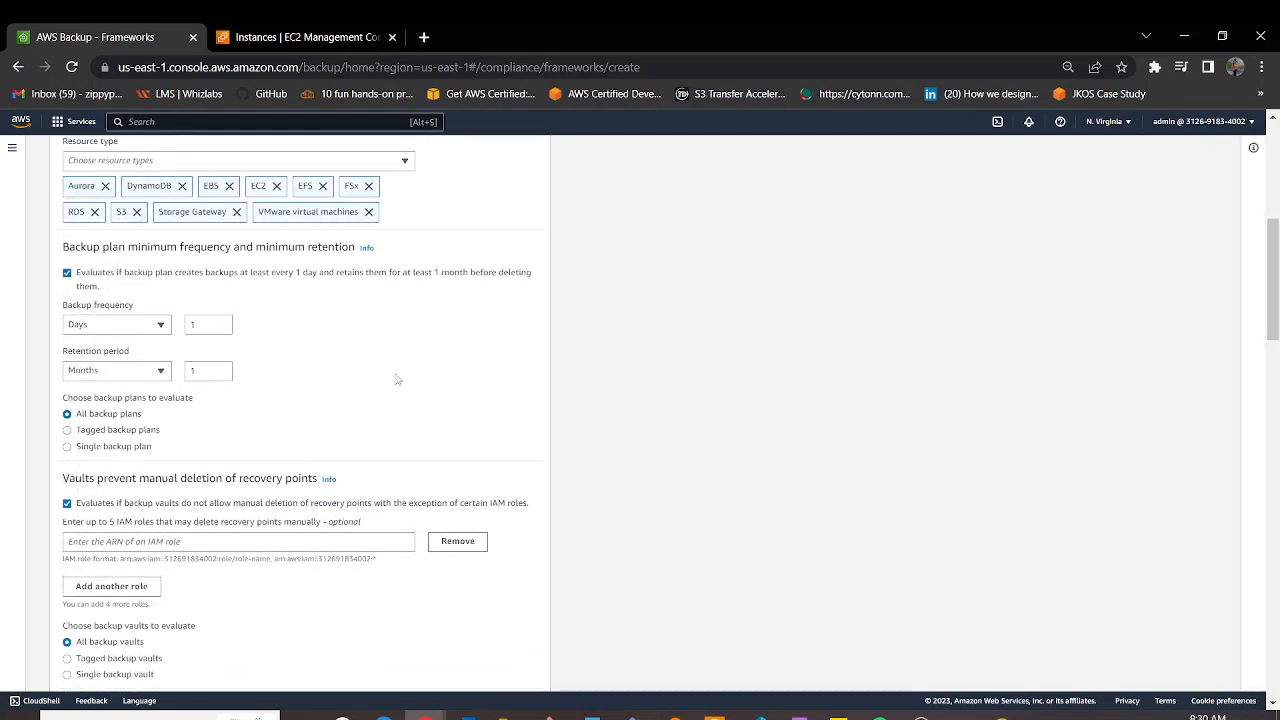
{"action": "left_click_drag", "start_coordinate": [135, 250], "coordinate": [346, 248]}
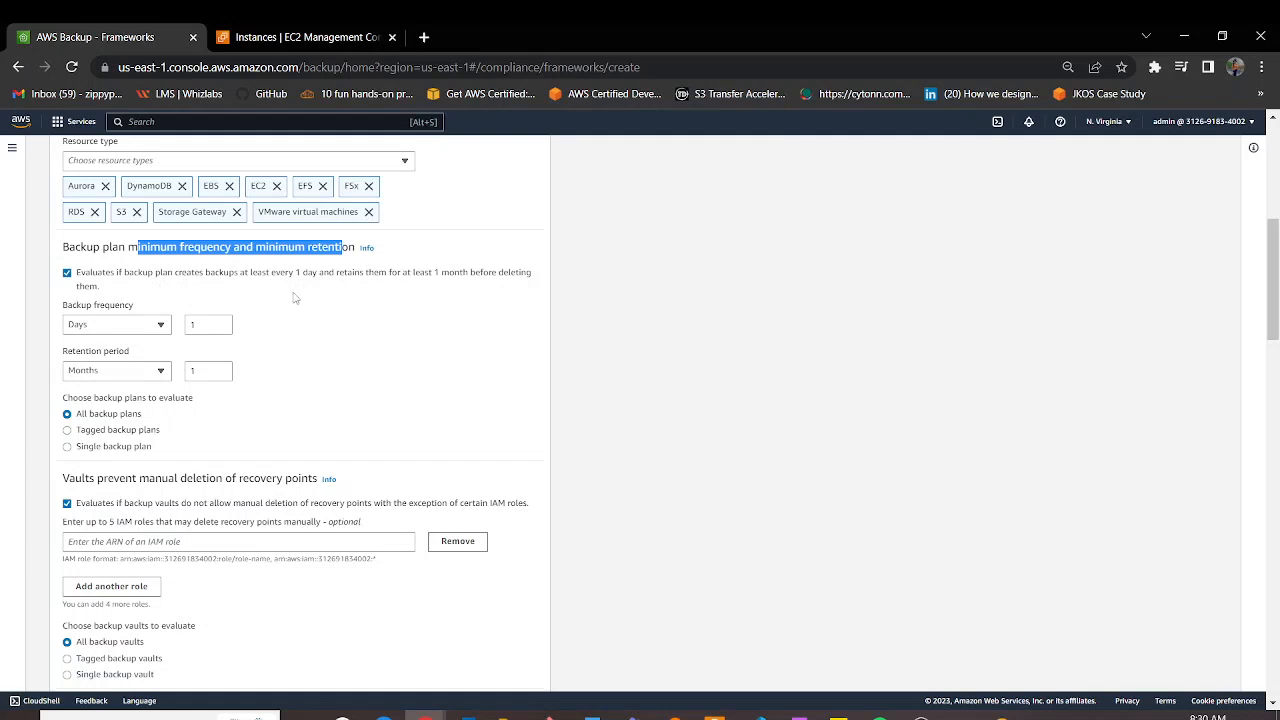
{"action": "left_click_drag", "start_coordinate": [298, 278], "coordinate": [324, 285]}
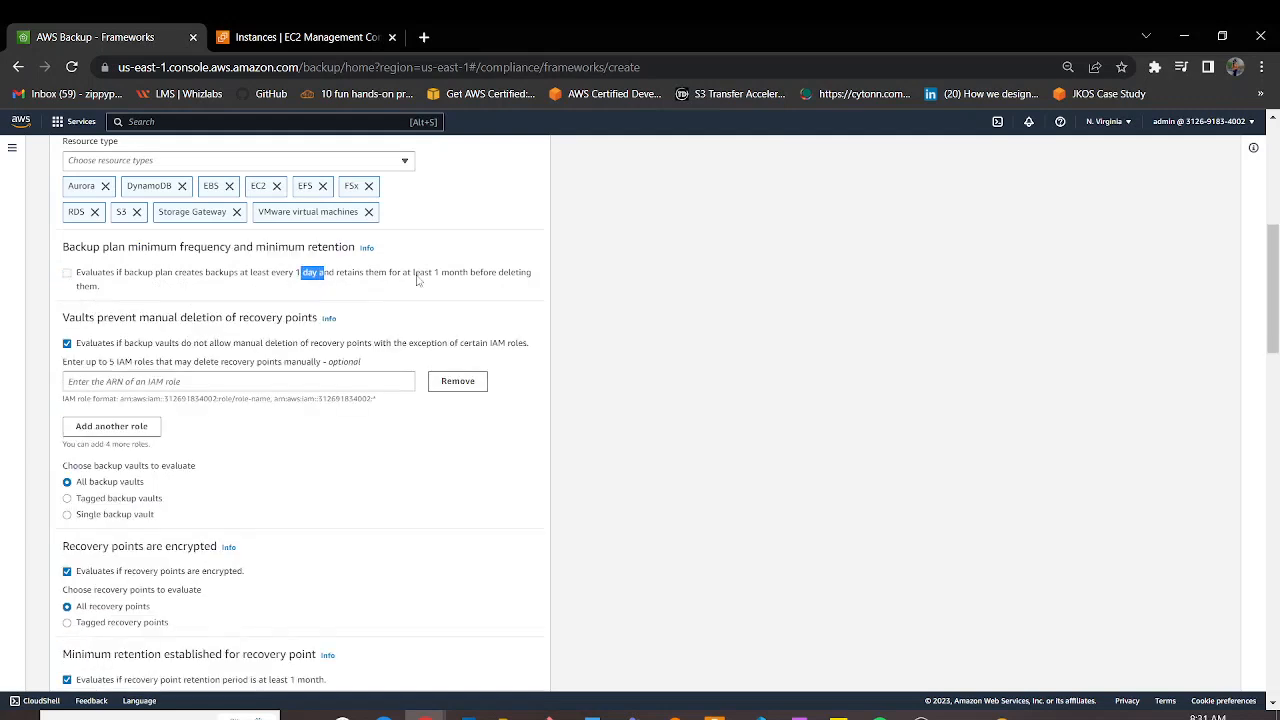
{"action": "left_click_drag", "start_coordinate": [414, 273], "coordinate": [450, 275]}
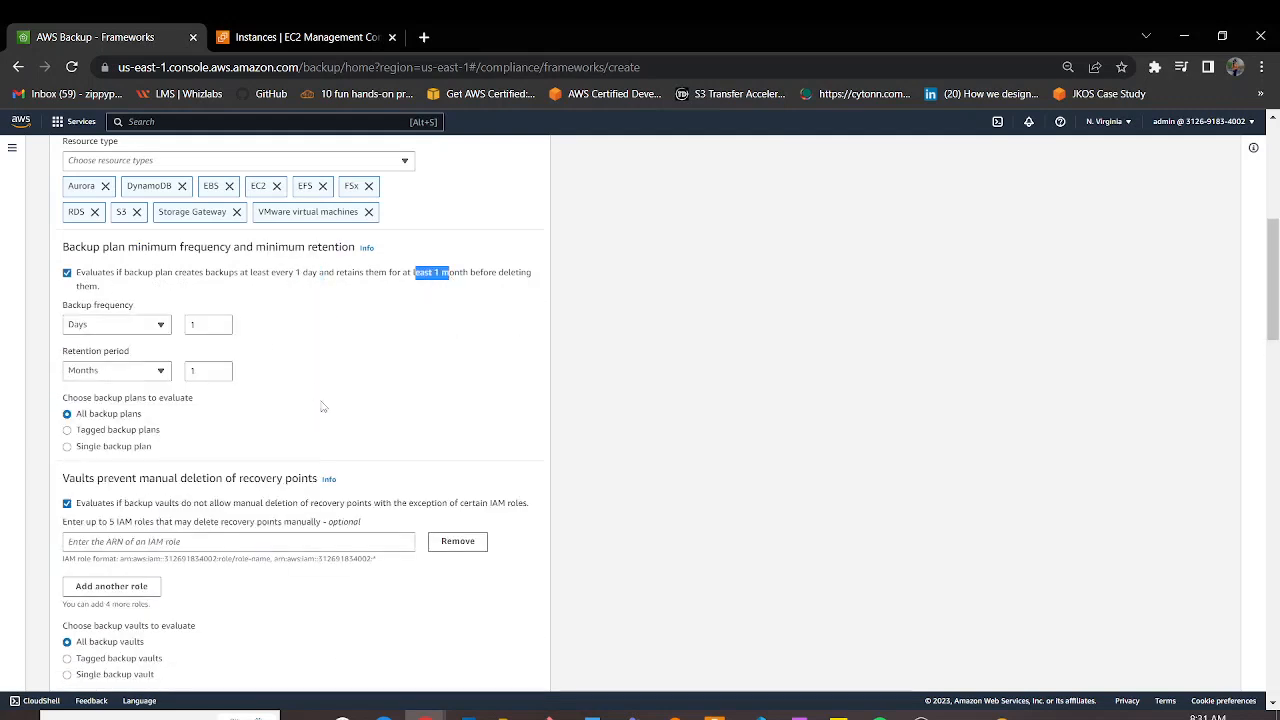
- Try Hours as the minimum backup frequency unit, keep the control enabled, and return the unit to Days
{"action": "left_click", "coordinate": [159, 328]}
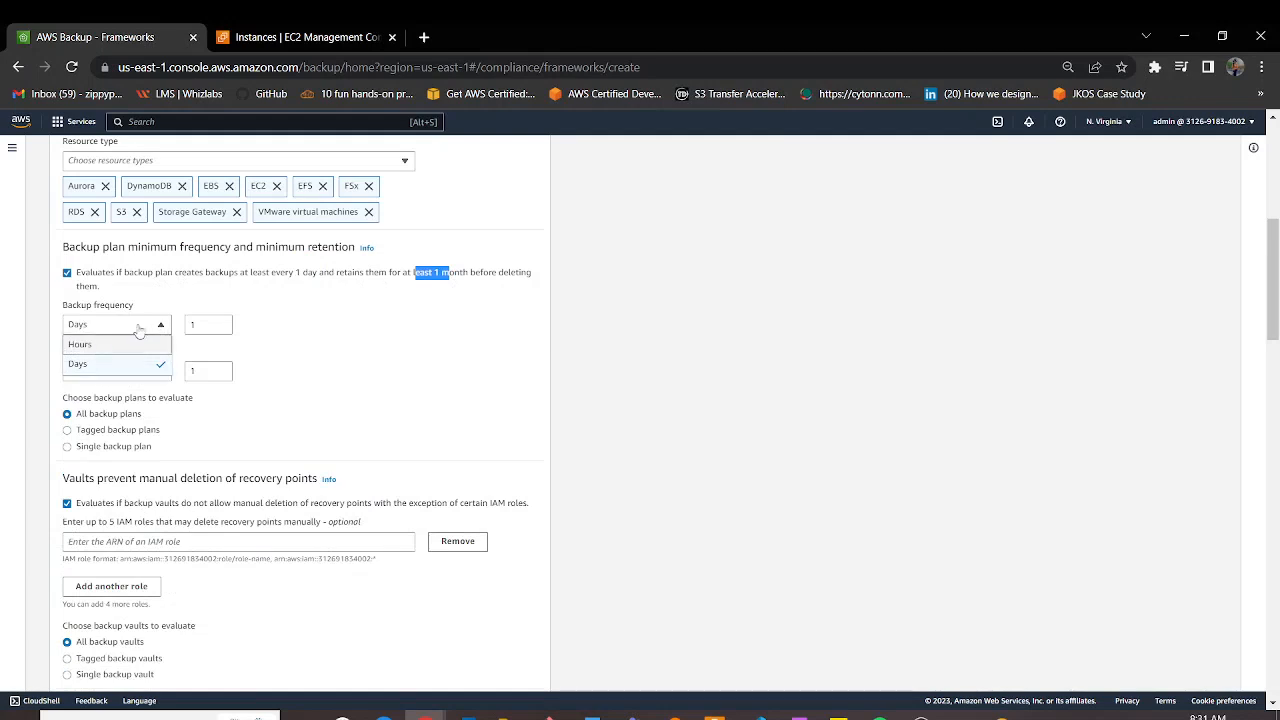
{"action": "left_click", "coordinate": [131, 339]}
{"action": "left_click_drag", "start_coordinate": [292, 274], "coordinate": [250, 301]}
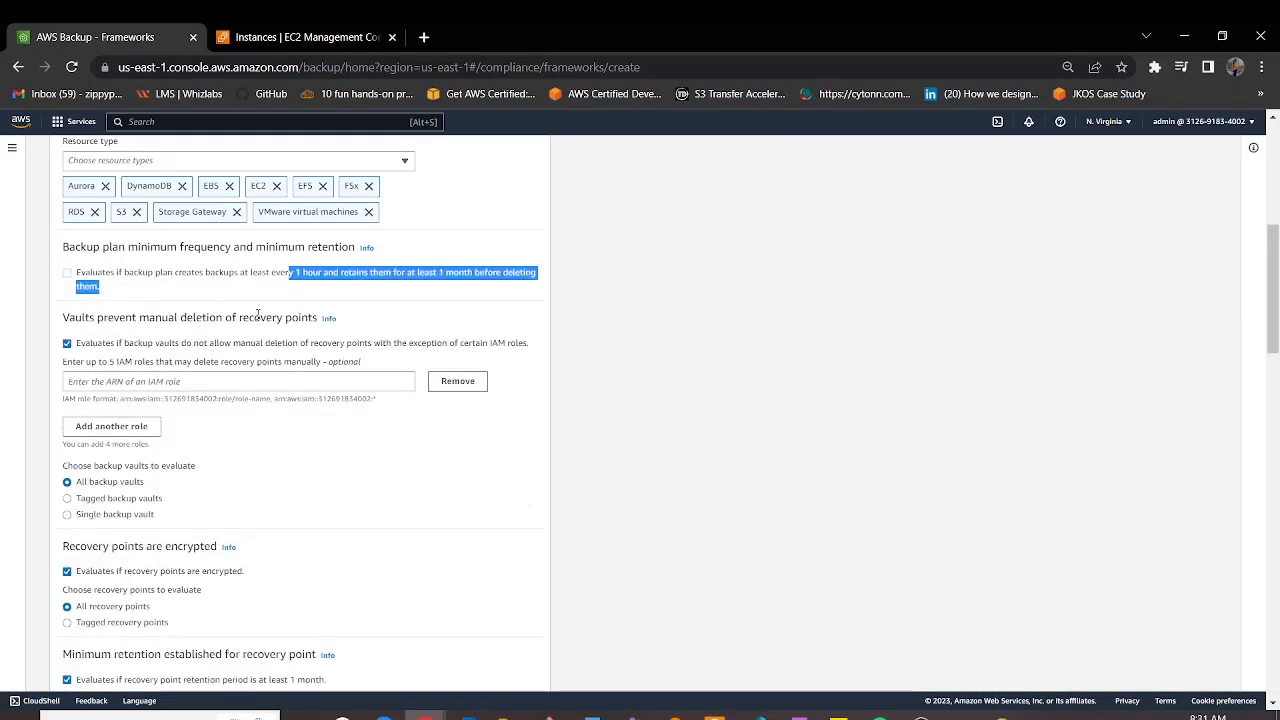
{"action": "left_click", "coordinate": [68, 275]}
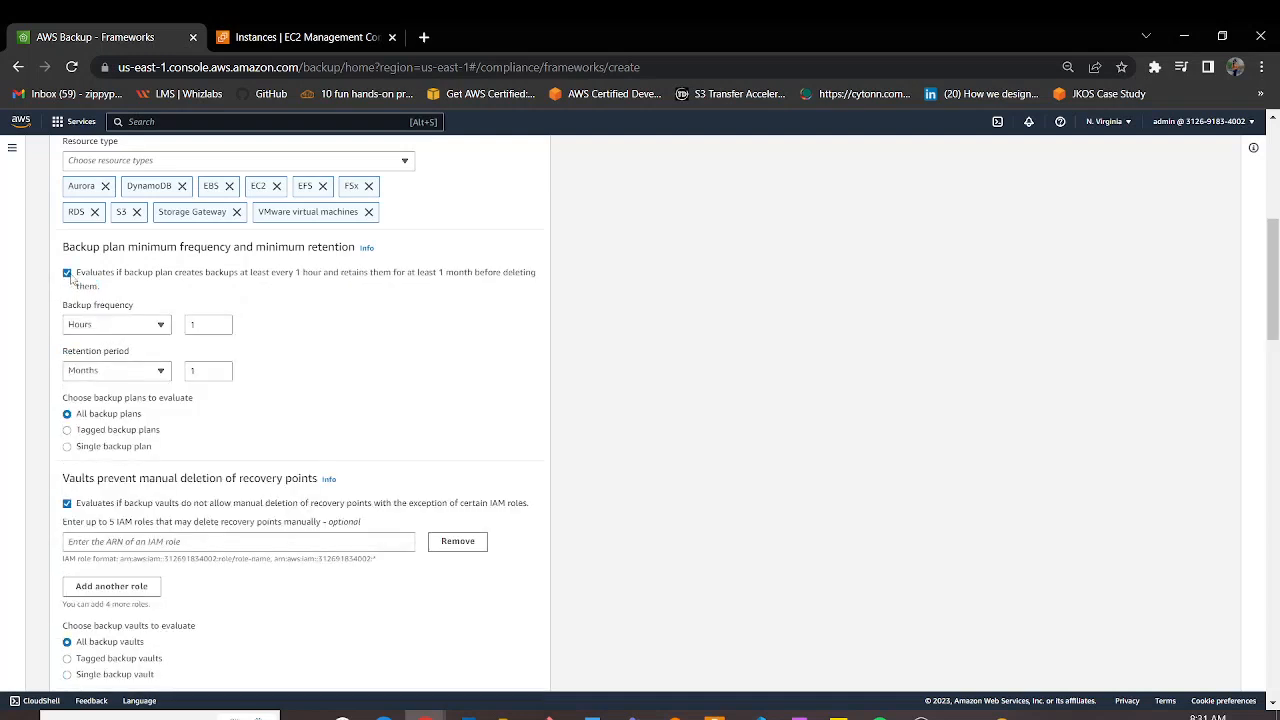
{"action": "left_click", "coordinate": [68, 276]}
{"action": "left_click", "coordinate": [68, 276]}
{"action": "left_click", "coordinate": [160, 325]}
{"action": "left_click", "coordinate": [90, 364]}
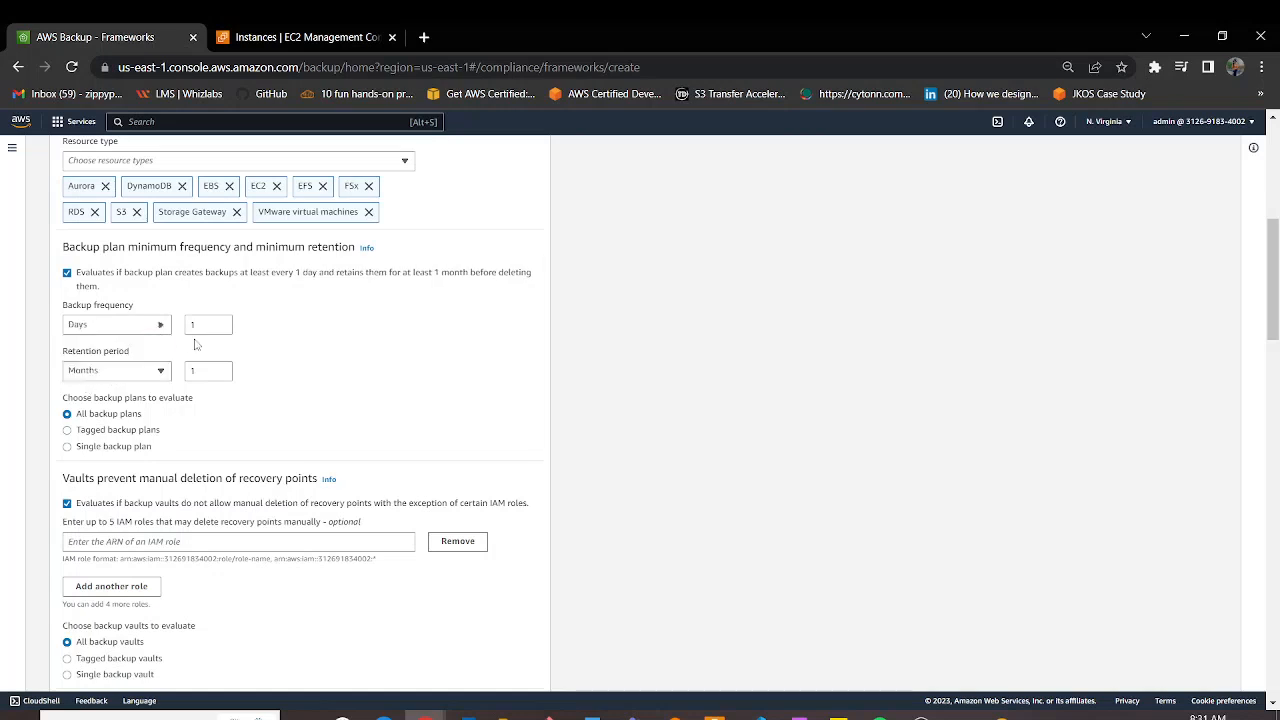
- Set the minimum backup frequency to 7 days and the retention period unit to Years
{"action": "left_click_drag", "start_coordinate": [207, 320], "coordinate": [184, 338]}
{"action": "type", "text": "7"}
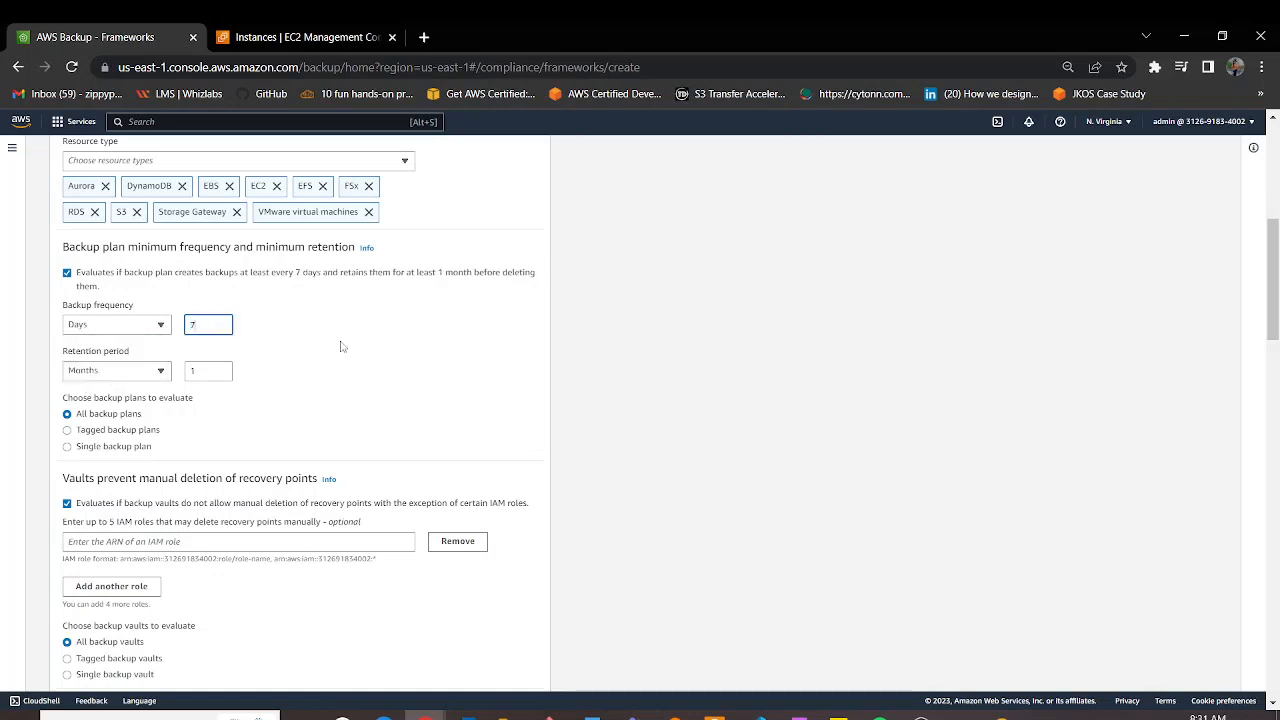
{"action": "left_click", "coordinate": [264, 377]}
{"action": "left_click", "coordinate": [158, 375]}
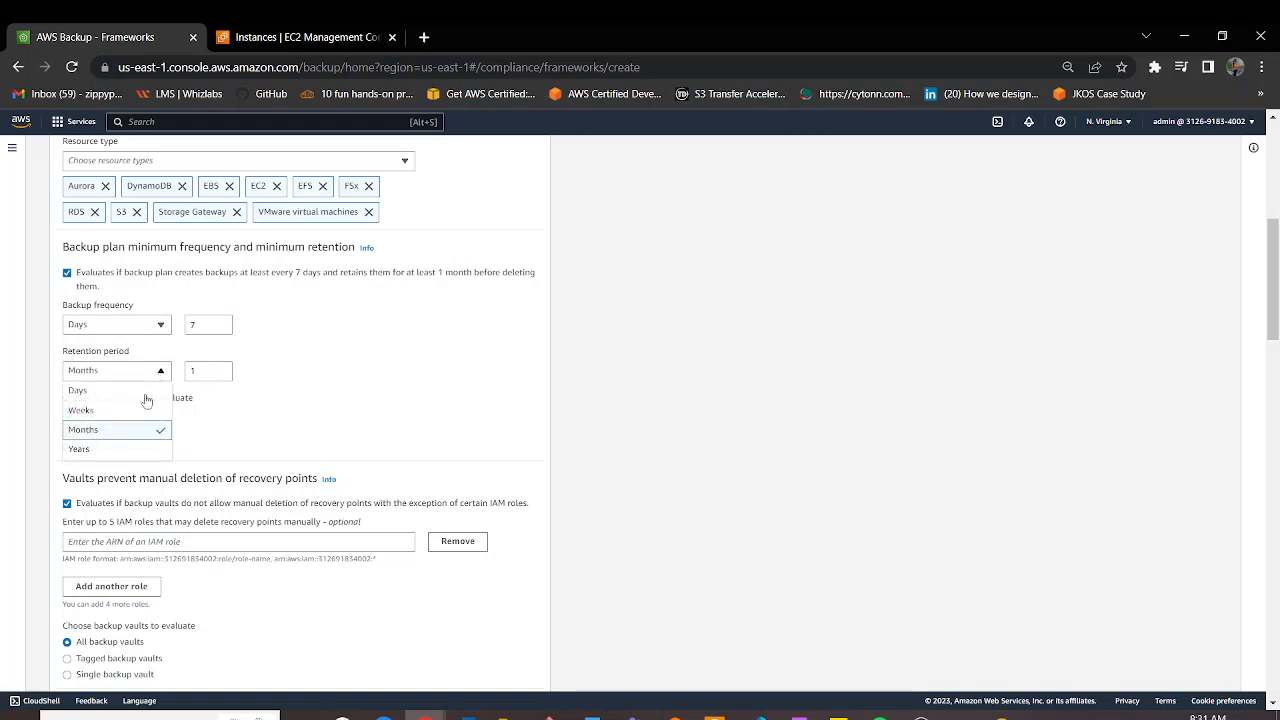
{"action": "left_click", "coordinate": [104, 450]}
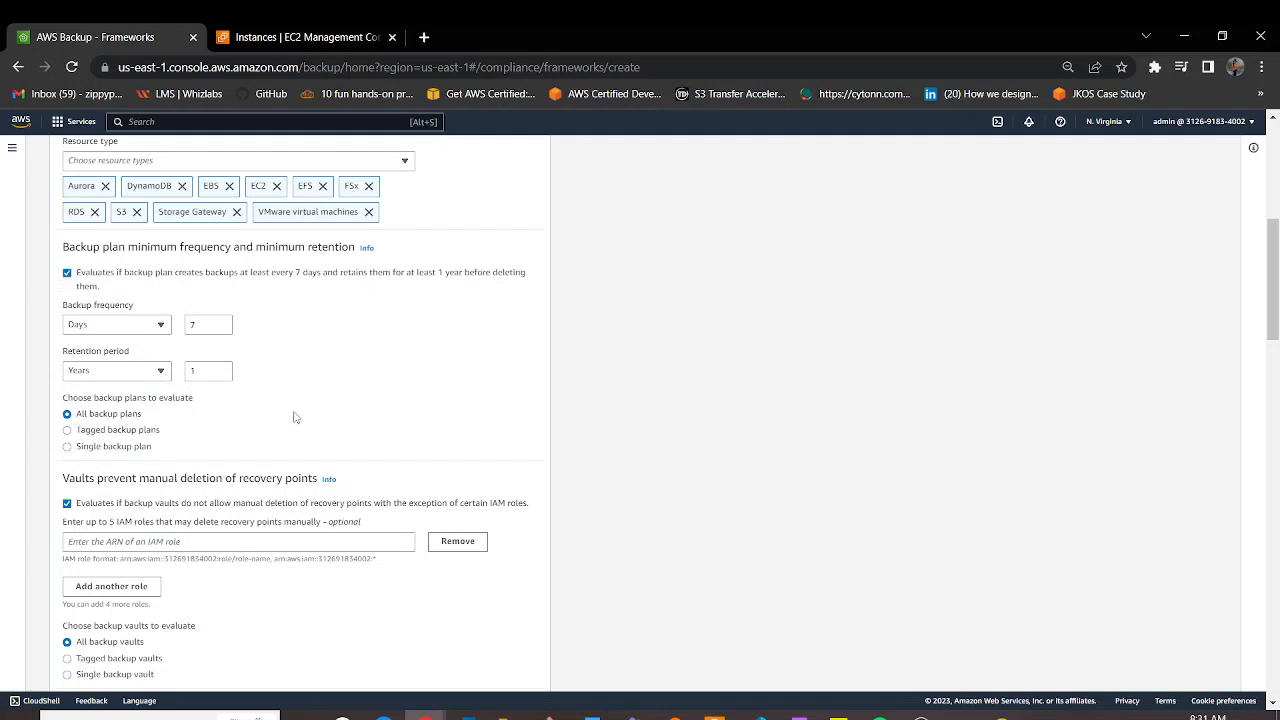
- Compare the all, tagged and single plan scopes for the frequency and retention control, and choose Single backup plan
{"action": "left_click", "coordinate": [67, 431]}
{"action": "left_click", "coordinate": [67, 447]}
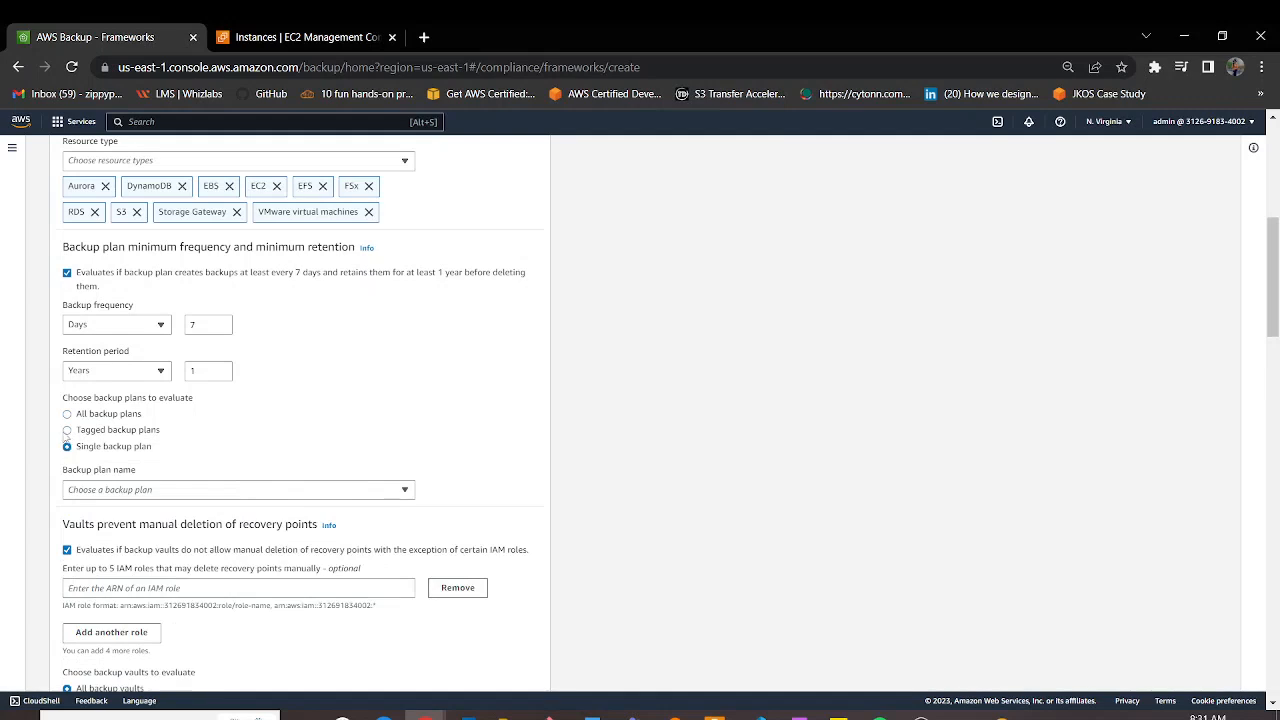
{"action": "left_click", "coordinate": [67, 415]}
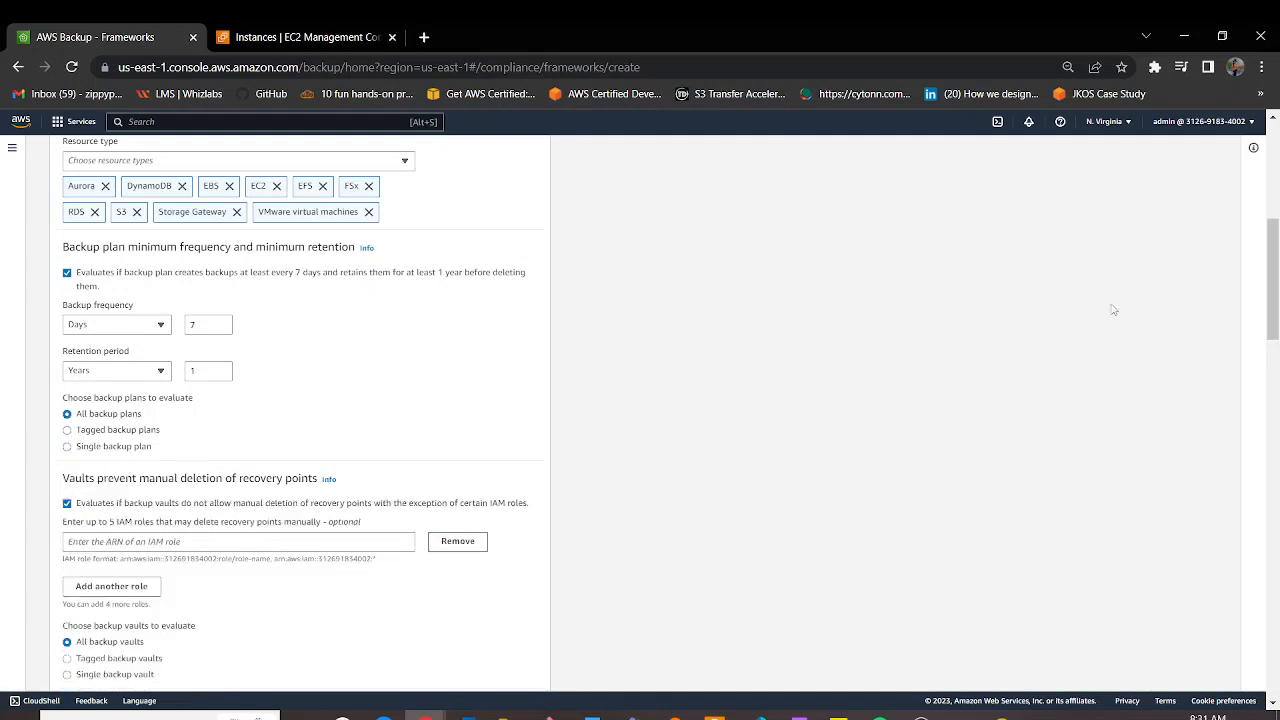
{"action": "left_click", "coordinate": [67, 447]}
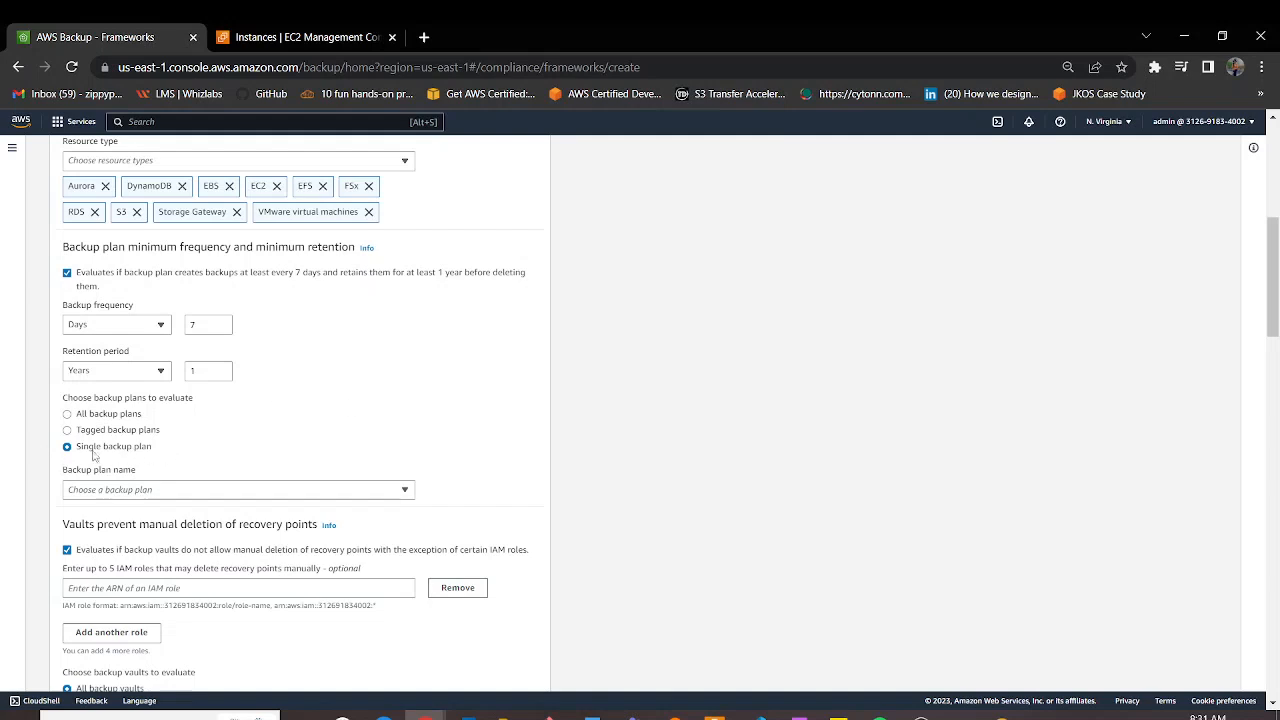
{"action": "left_click_drag", "start_coordinate": [74, 454], "coordinate": [162, 458]}
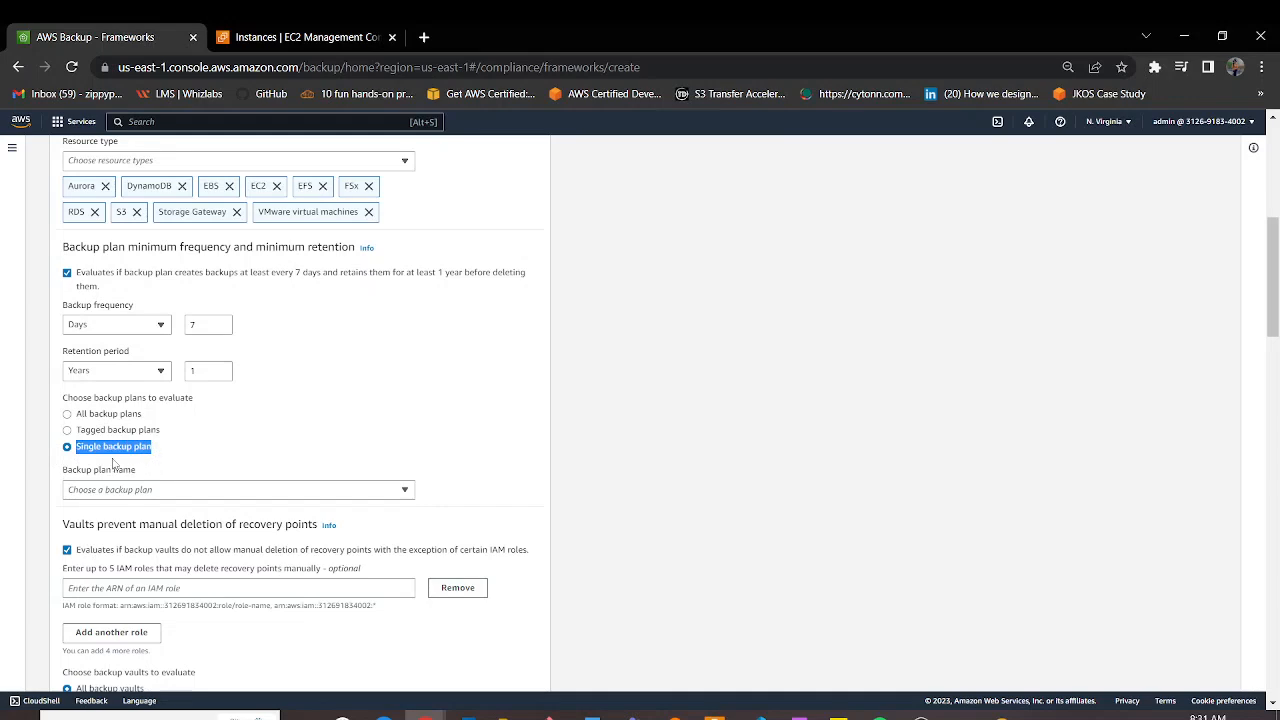
- Examine the remaining framework controls, from manual deletion prevention and encryption to cross-Region copy, Vault Lock and last recovery point
{"action": "scroll", "coordinate": [276, 428], "scroll_direction": "up", "scroll_amount": 5}
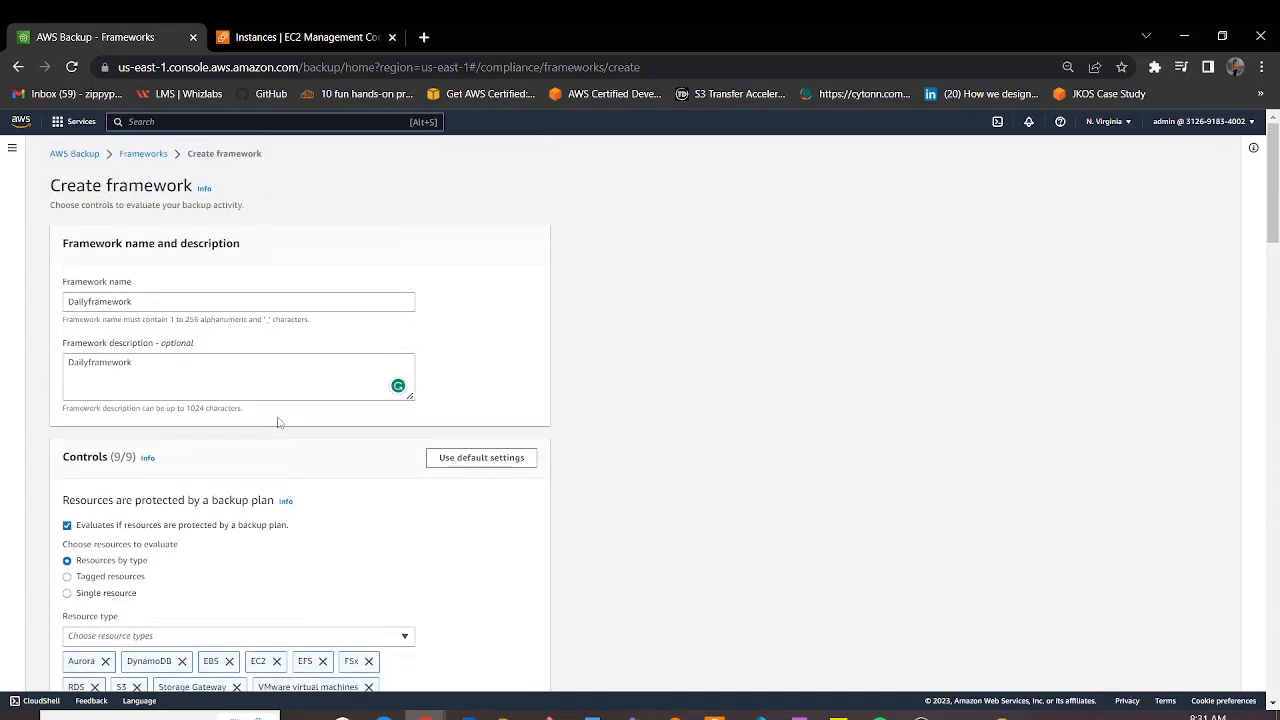
{"action": "scroll", "coordinate": [279, 422], "scroll_direction": "down", "scroll_amount": 10}
{"action": "scroll", "coordinate": [279, 422], "scroll_direction": "up", "scroll_amount": 4}
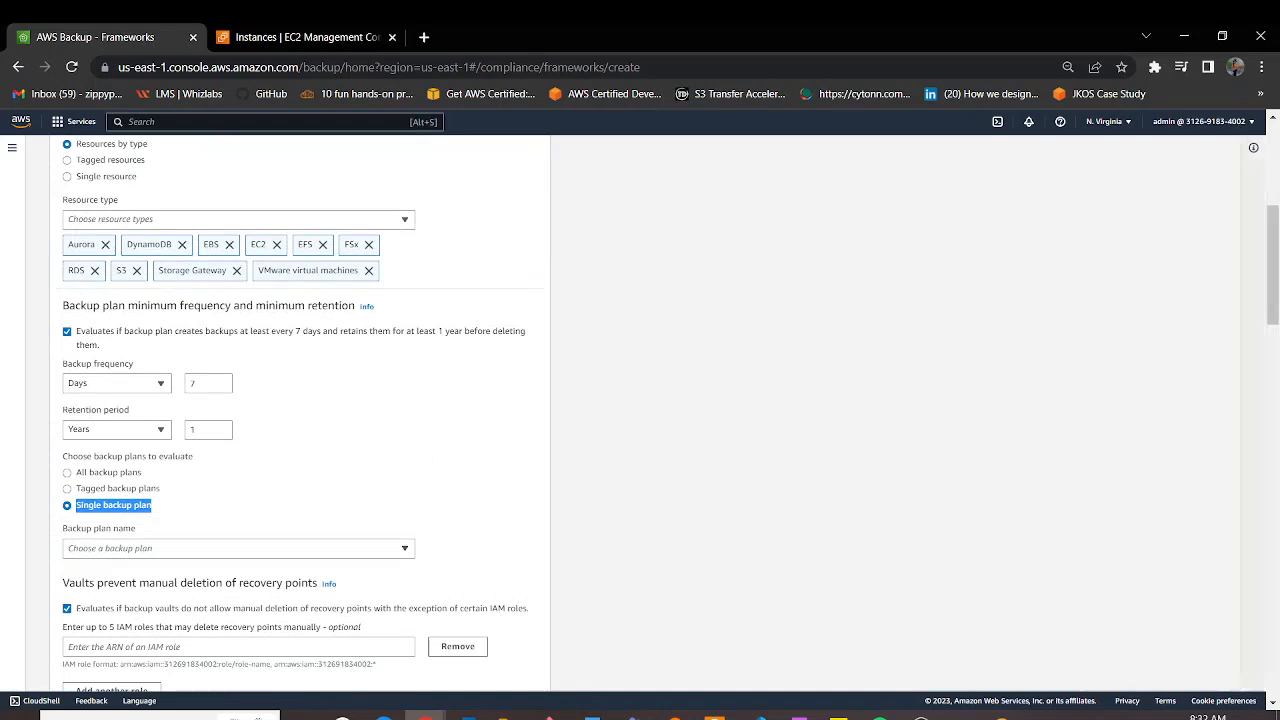
{"action": "scroll", "coordinate": [401, 293], "scroll_direction": "down", "scroll_amount": 4}
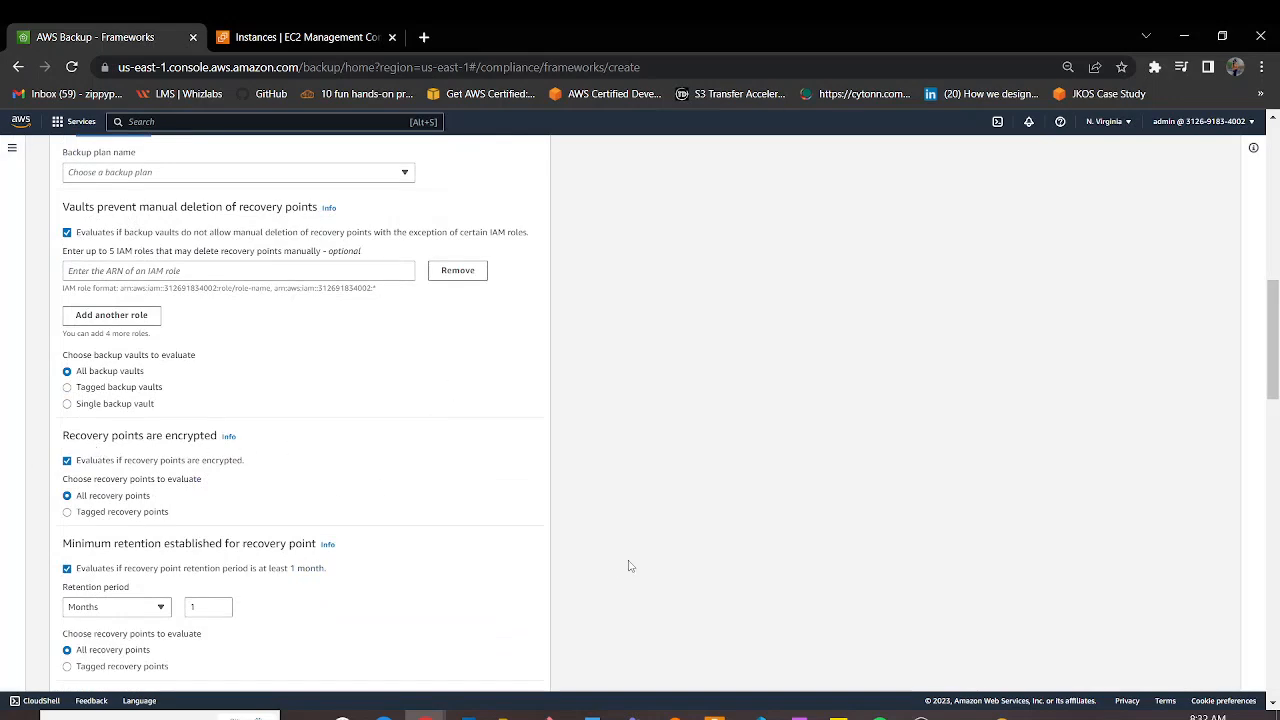
{"action": "scroll", "coordinate": [780, 558], "scroll_direction": "down", "scroll_amount": 4}
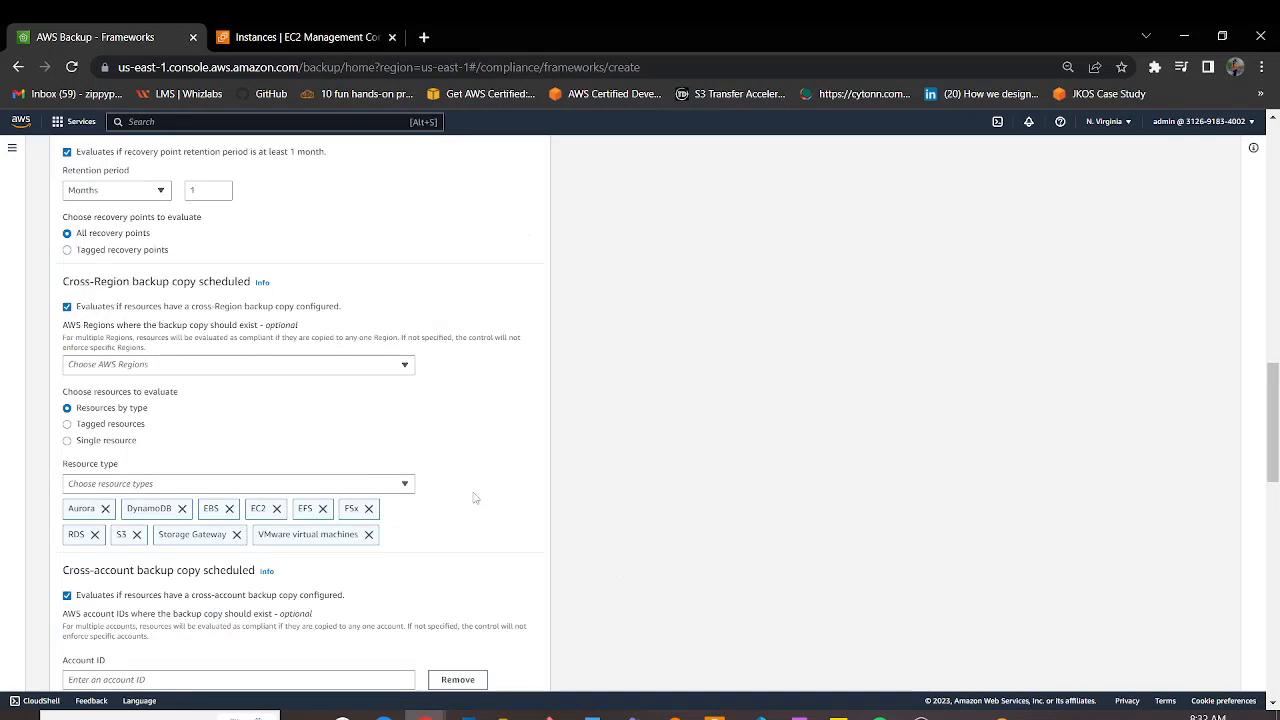
{"action": "scroll", "coordinate": [139, 583], "scroll_direction": "down", "scroll_amount": 4}
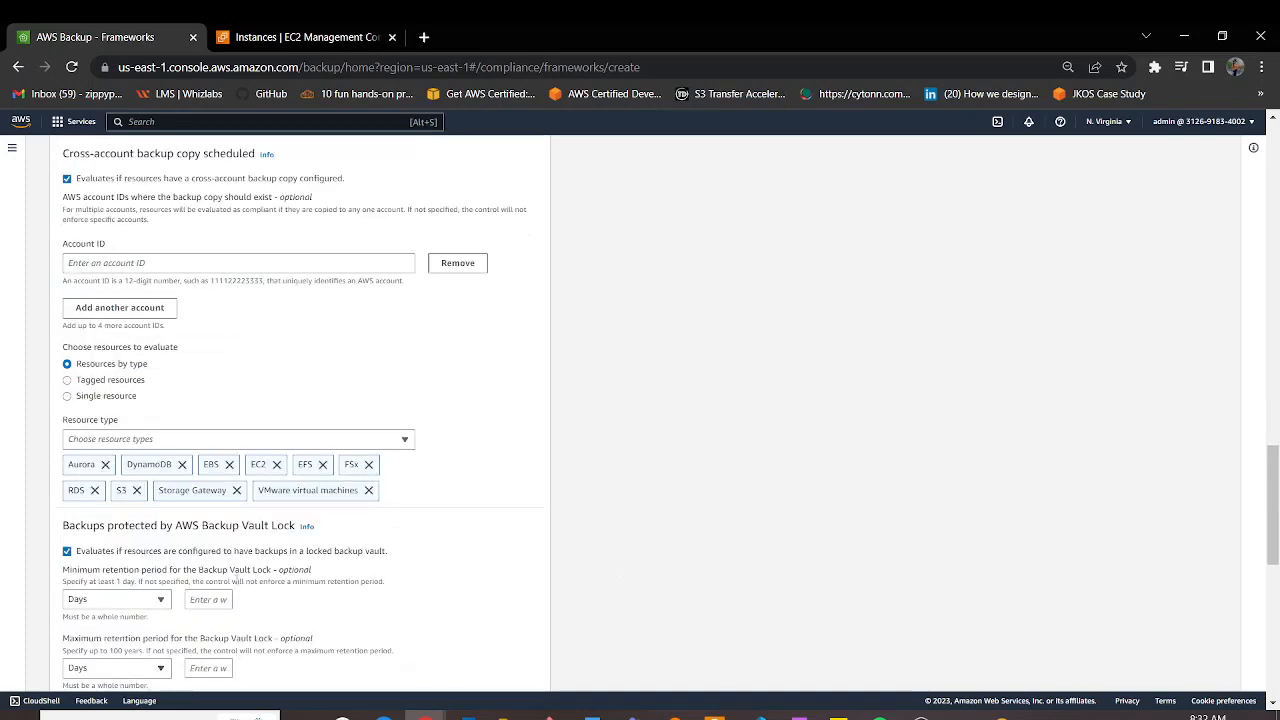
{"action": "scroll", "coordinate": [460, 603], "scroll_direction": "down", "scroll_amount": 4}
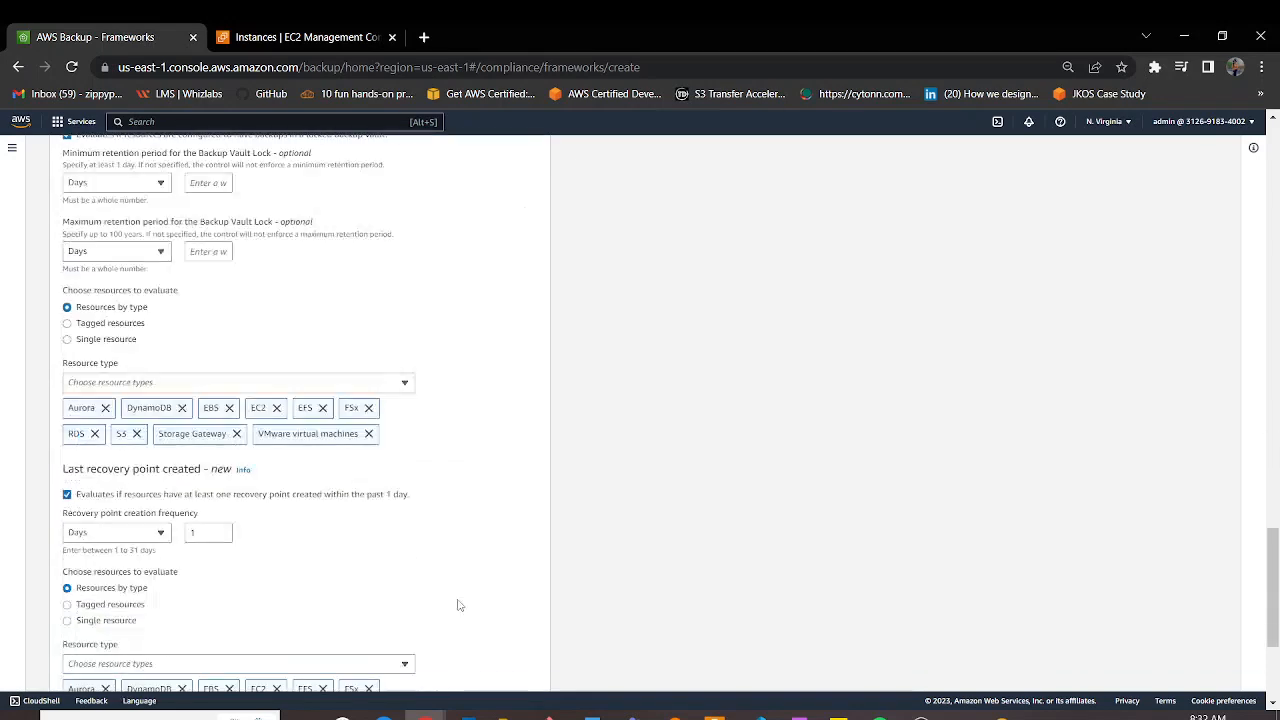
{"action": "scroll", "coordinate": [455, 603], "scroll_direction": "up", "scroll_amount": 4}
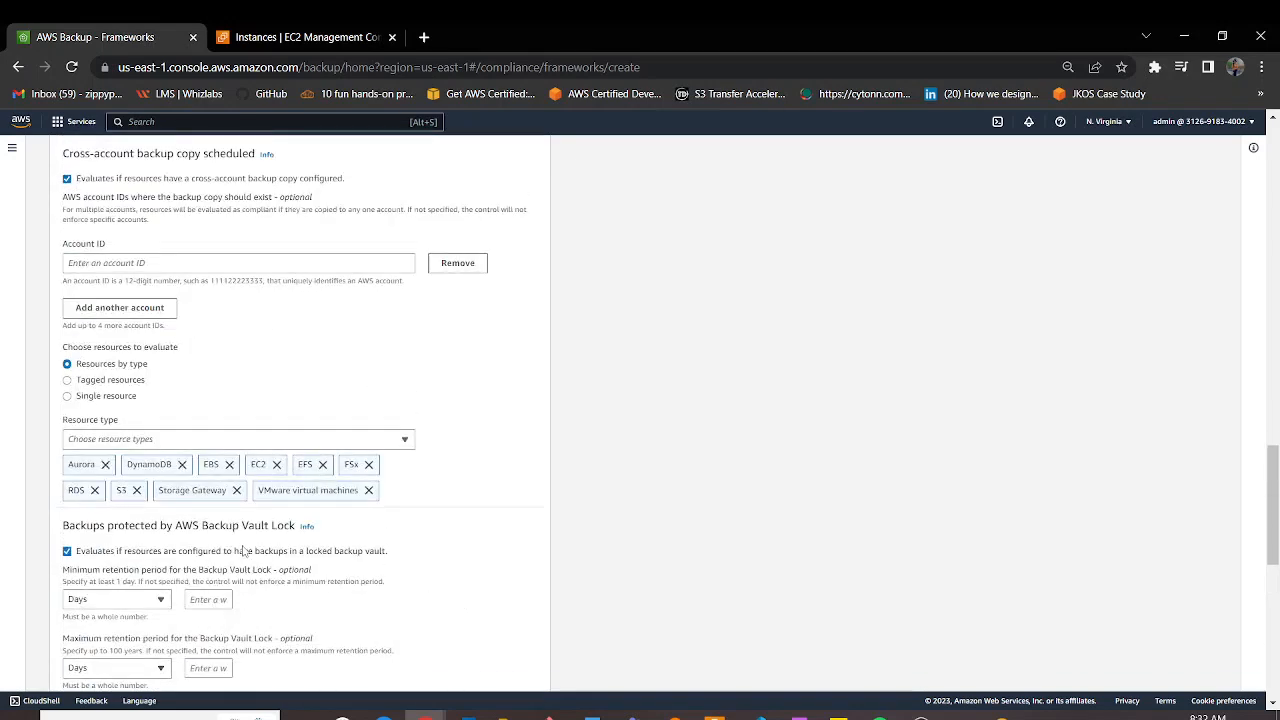
{"action": "scroll", "coordinate": [550, 533], "scroll_direction": "down", "scroll_amount": 4}
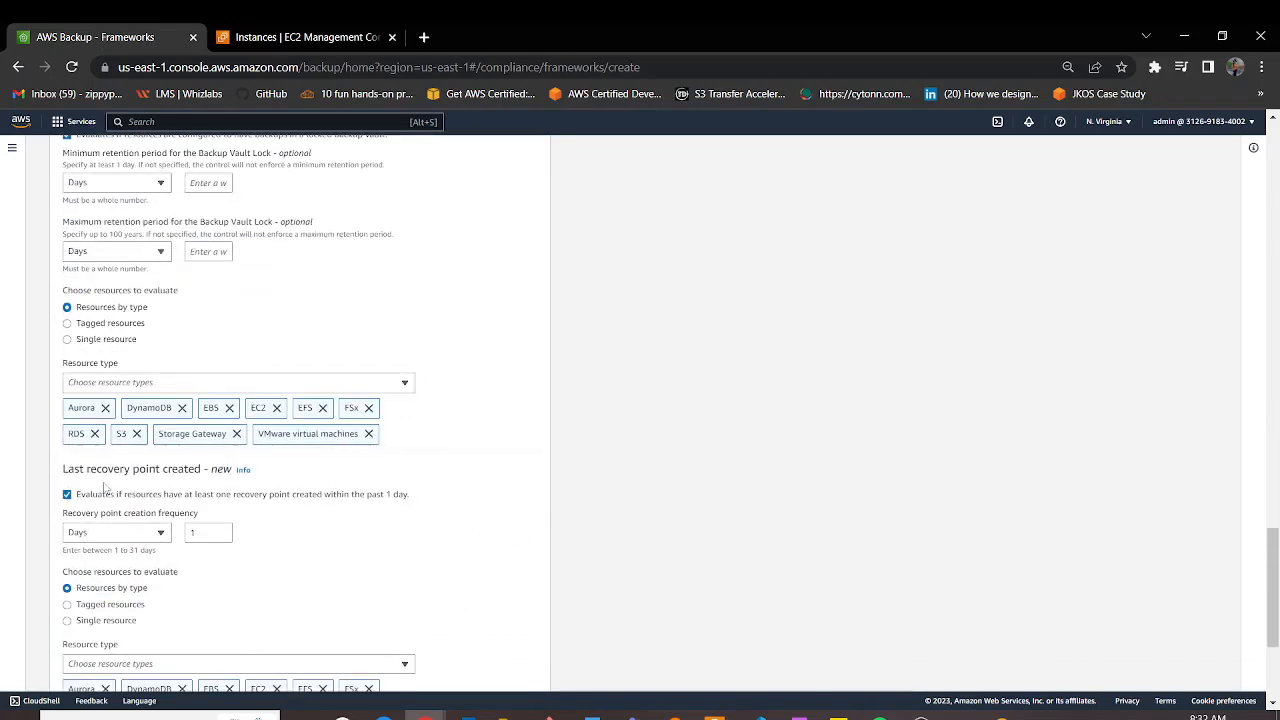
{"action": "scroll", "coordinate": [409, 560], "scroll_direction": "down", "scroll_amount": 3}
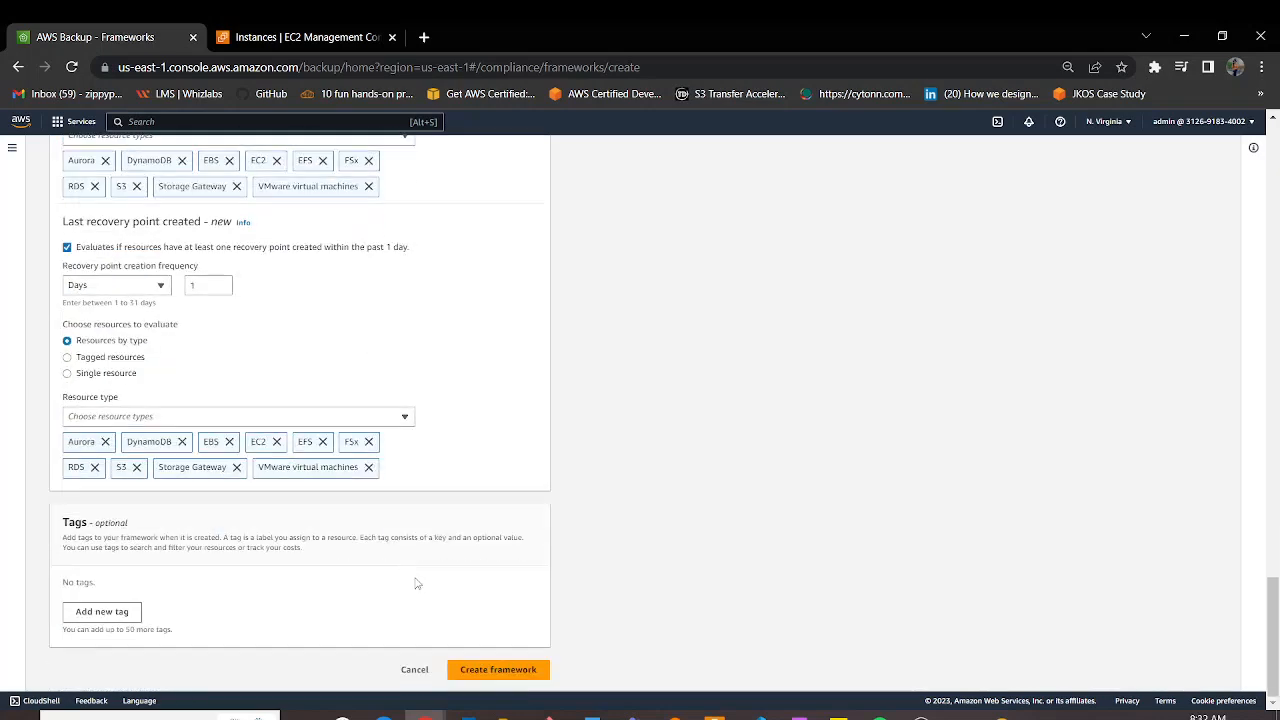
{"action": "scroll", "coordinate": [418, 582], "scroll_direction": "up", "scroll_amount": 10}
{"action": "scroll", "coordinate": [420, 582], "scroll_direction": "up", "scroll_amount": 4}
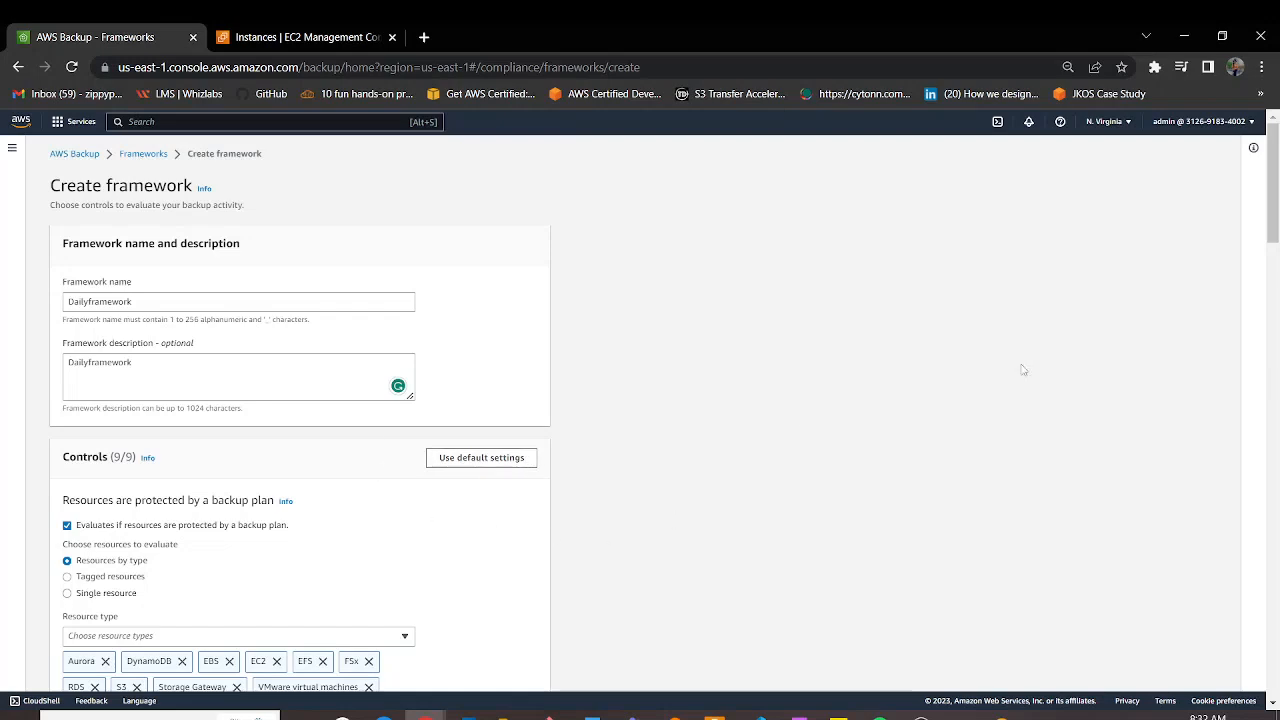
- Cancel the creation of the Dailyframework framework without saving it
{"action": "left_click_drag", "start_coordinate": [1273, 185], "coordinate": [1274, 332]}
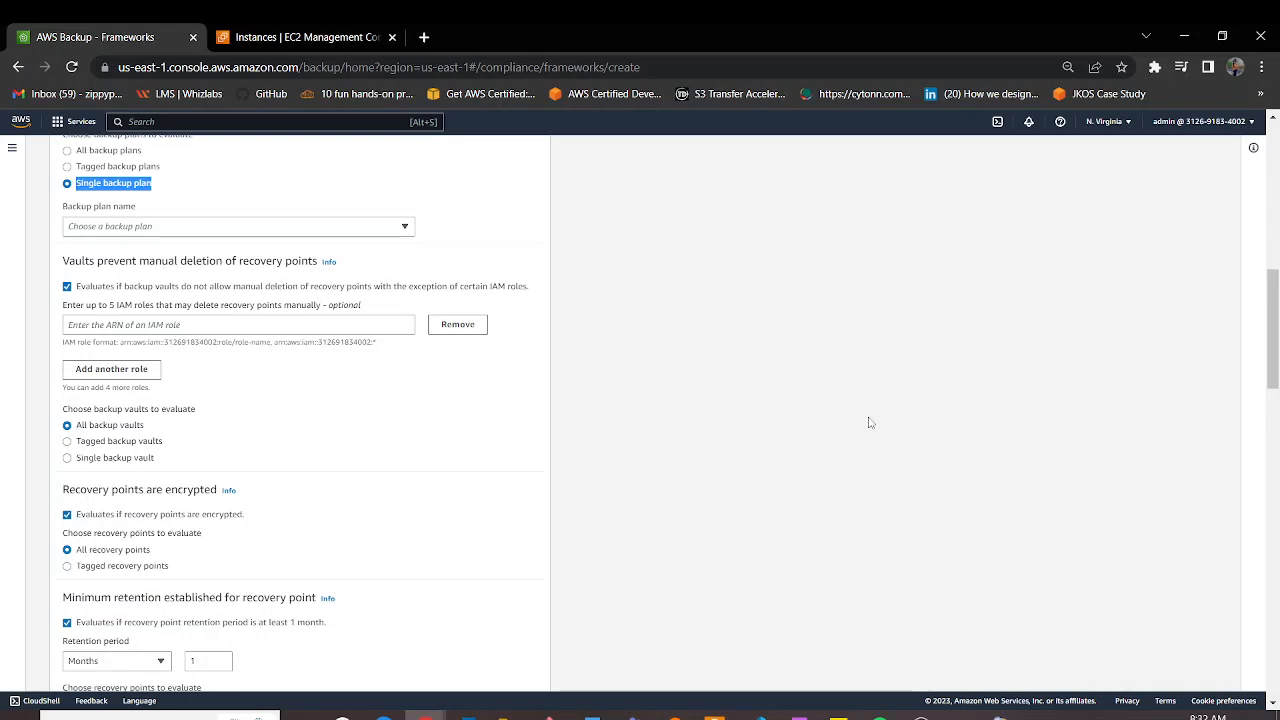
{"action": "scroll", "coordinate": [726, 449], "scroll_direction": "down", "scroll_amount": 15}
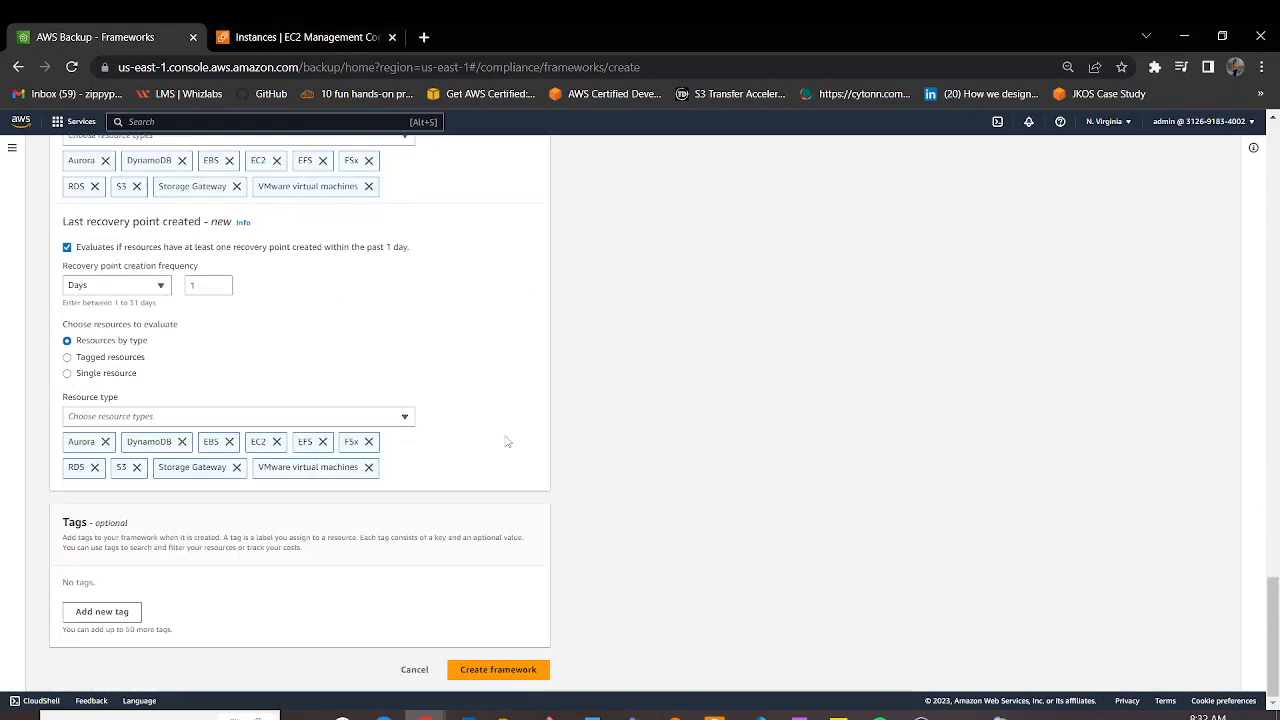
{"action": "left_click", "coordinate": [414, 669]}
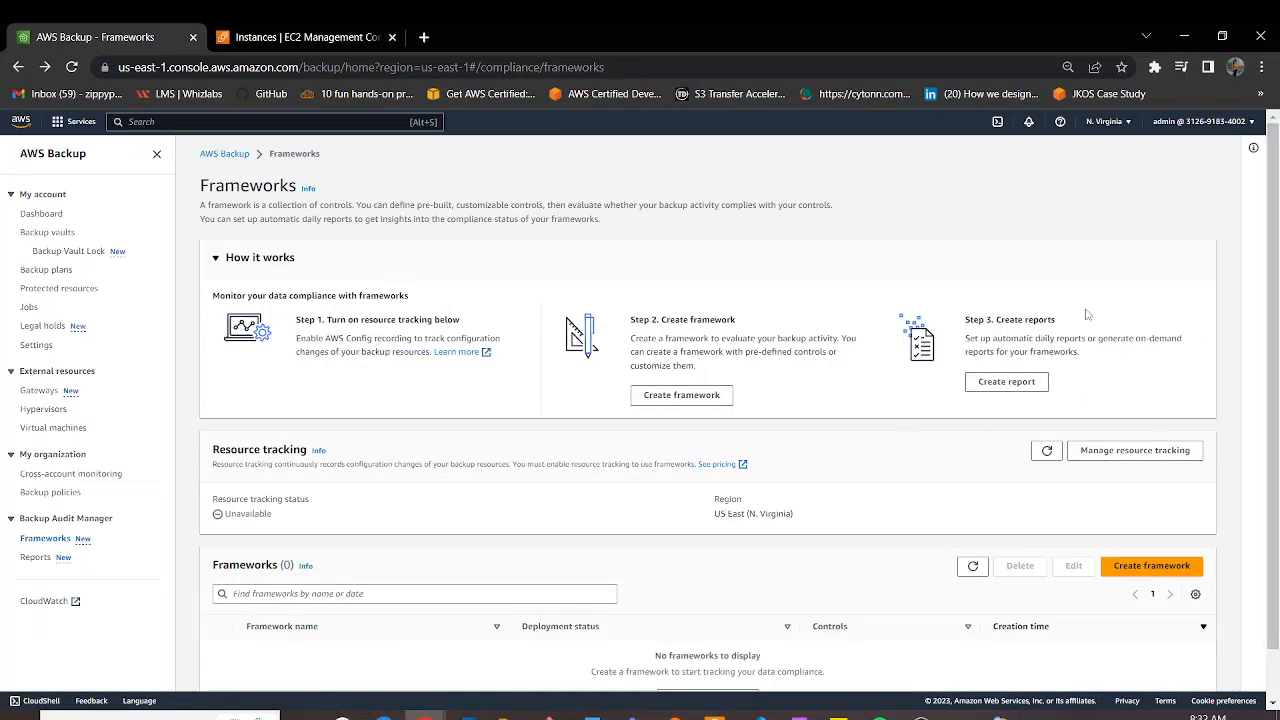
- Open the report plan creation form from Frameworks, check the report templates, and go back to the report plans overview
{"action": "left_click", "coordinate": [1012, 383]}
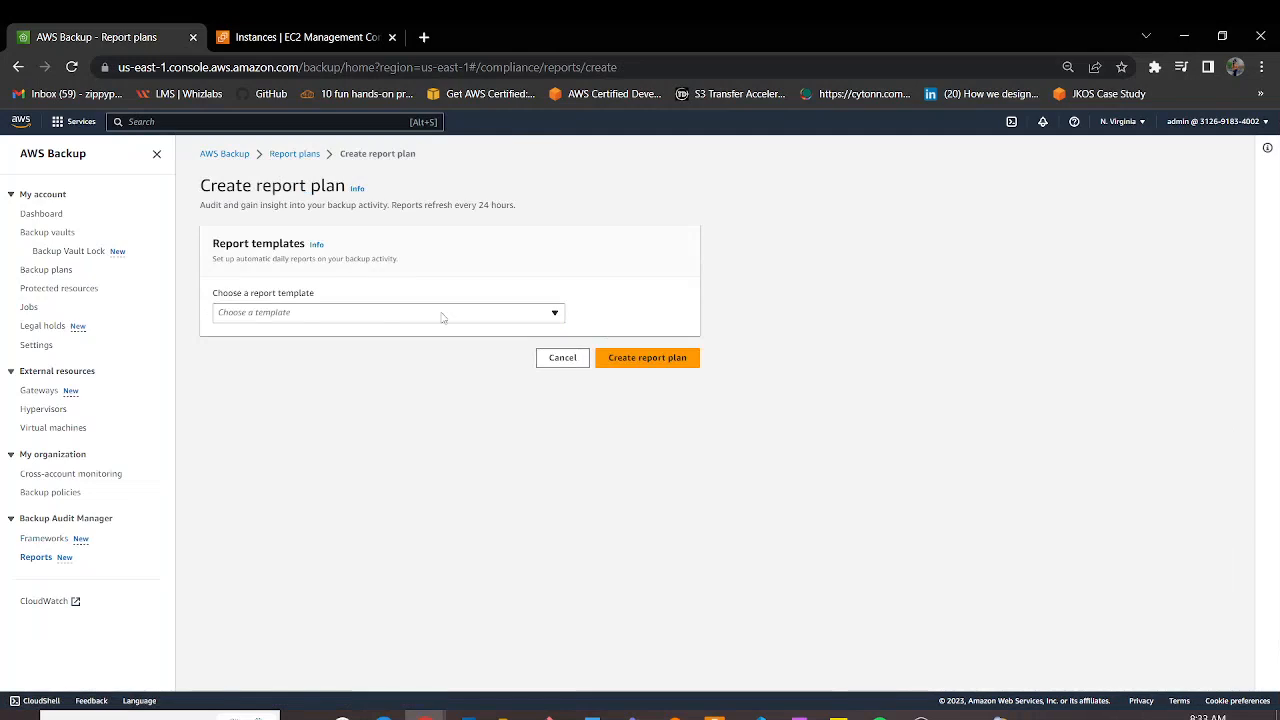
{"action": "left_click", "coordinate": [396, 314]}
{"action": "left_click", "coordinate": [882, 394]}
{"action": "left_click", "coordinate": [295, 155]}
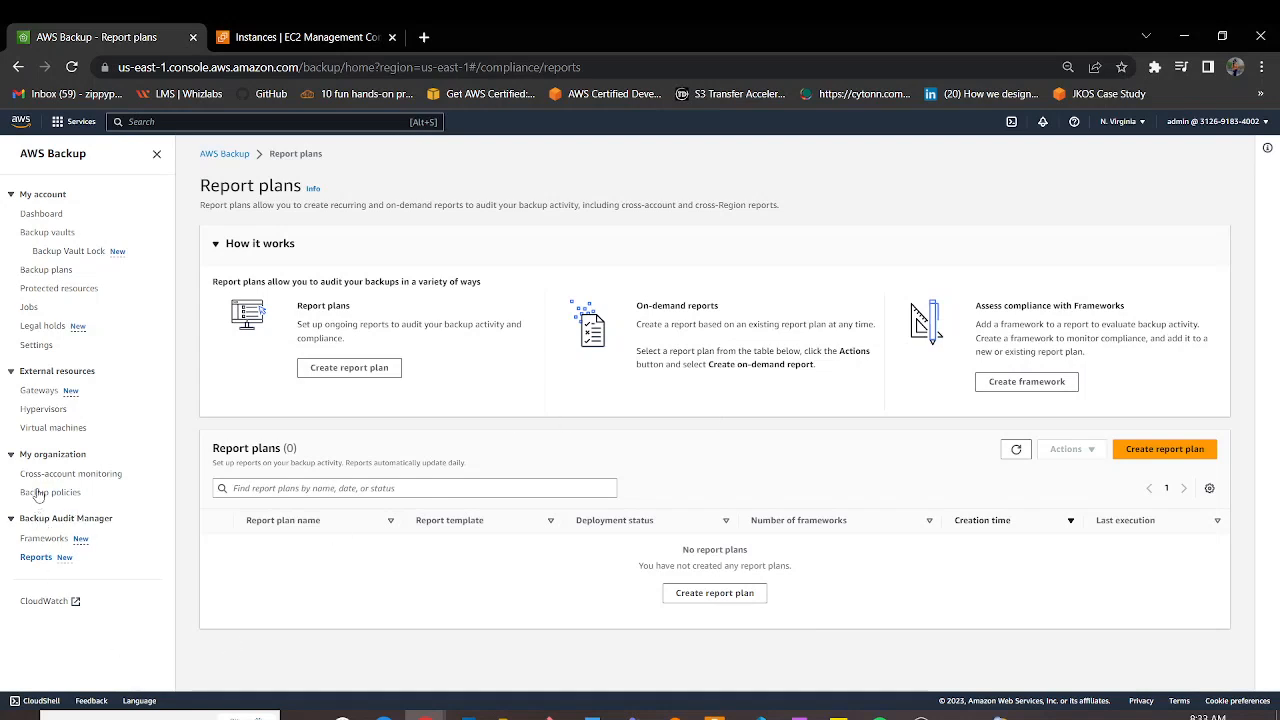
- View the organization's backup policies and cross-account monitoring jobs
{"action": "left_click", "coordinate": [74, 478]}
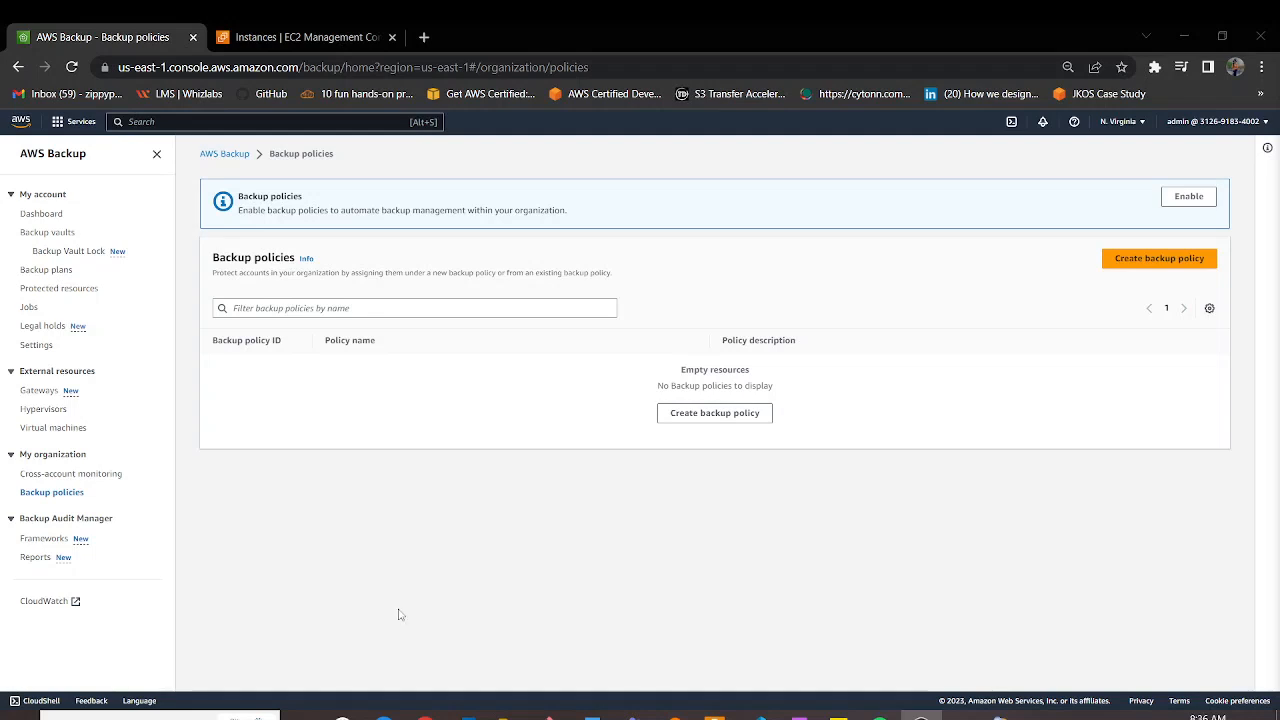
{"action": "left_click", "coordinate": [68, 474]}
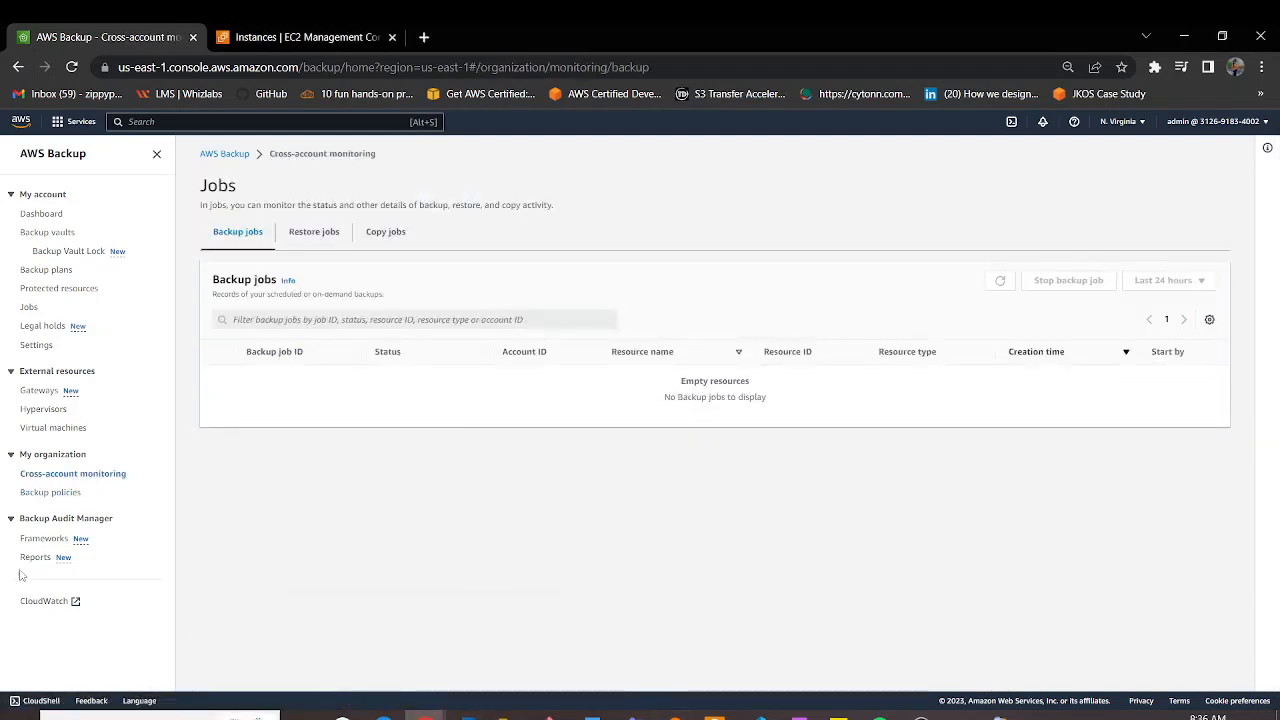